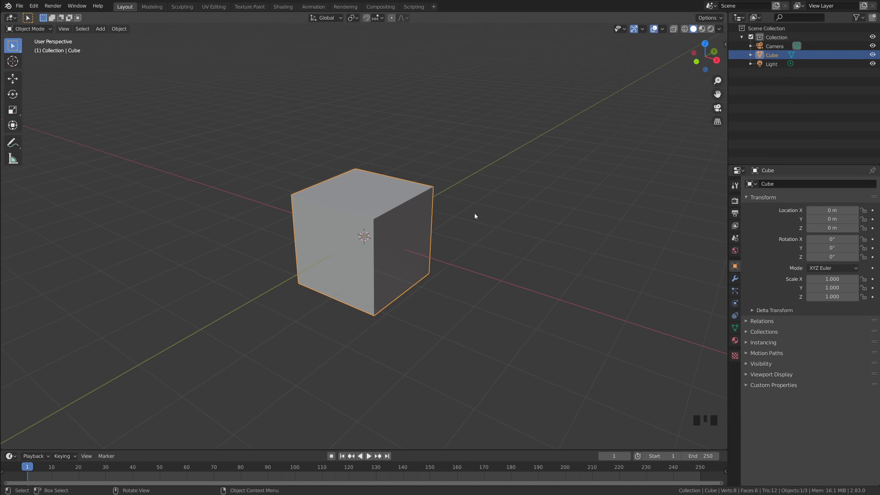
Delete the default cube and add a single-vertex mesh at the world origin.
key(Delete)
middle_drag(474, 213, 431, 238)
scroll(436, 222, up, 1)
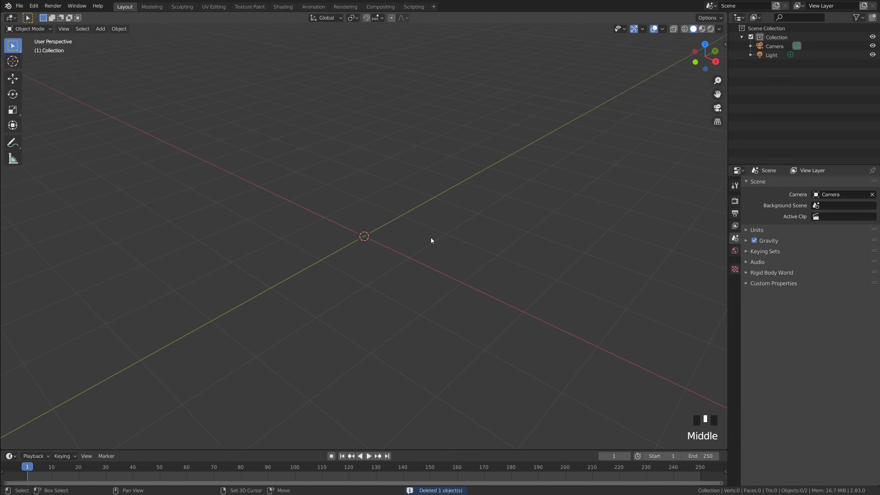
scroll(421, 239, up, 2)
key(shift+a)
mouse_move(413, 236)
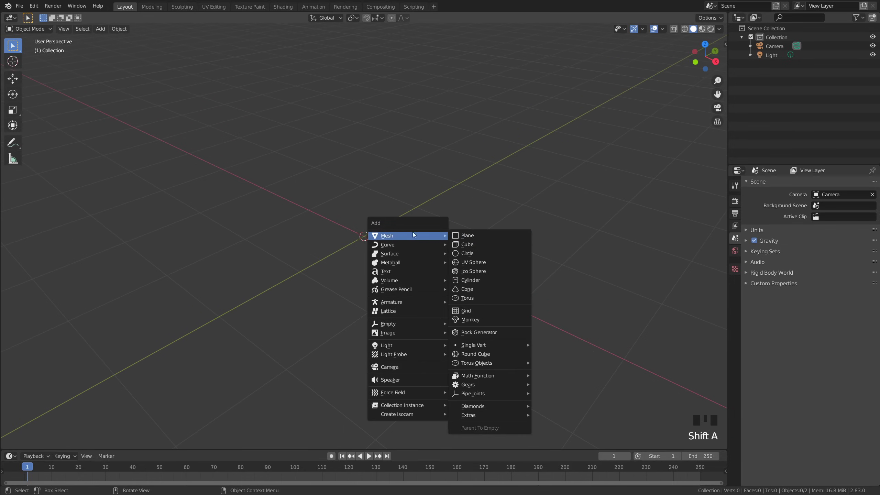
mouse_move(514, 345)
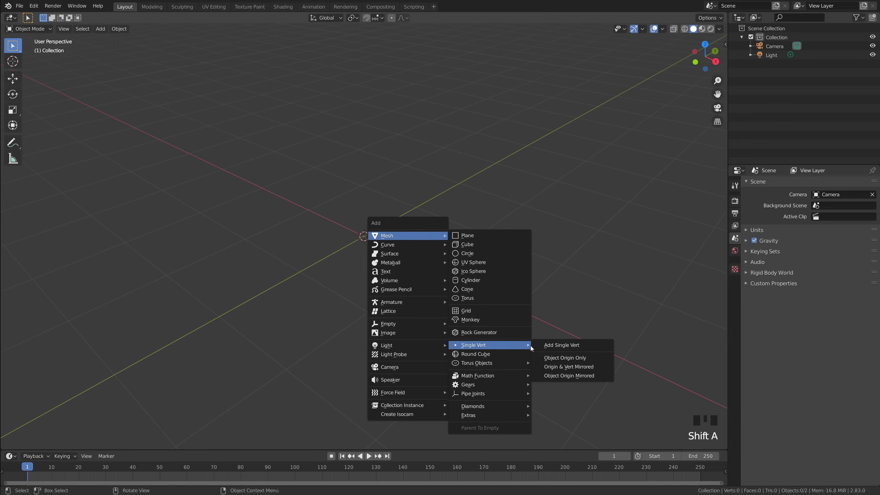
click(560, 345)
middle_drag(449, 249, 452, 244)
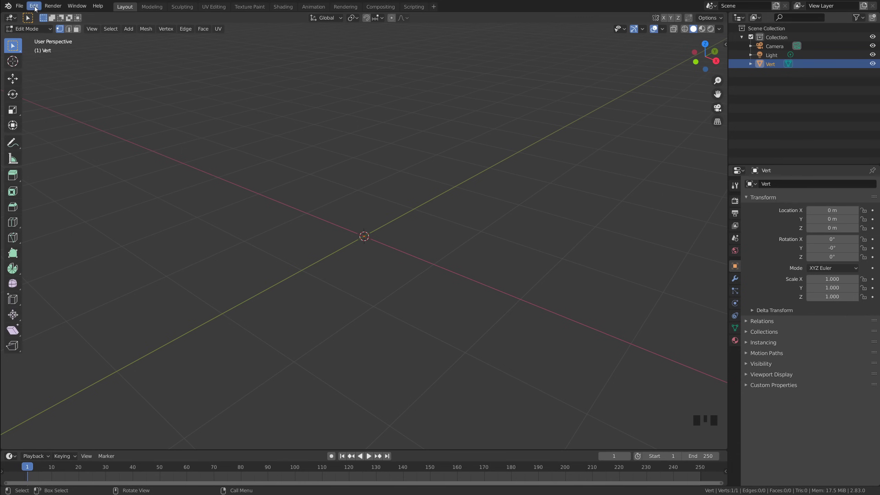
Search the add-on preferences for "extra" to check the Add Mesh: Extra Objects add-on, and close the preferences.
click(34, 5)
click(68, 132)
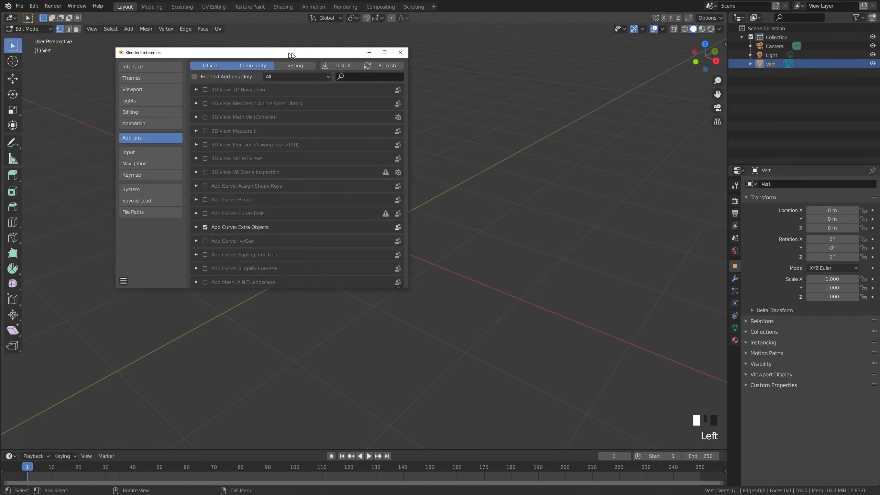
click(399, 77)
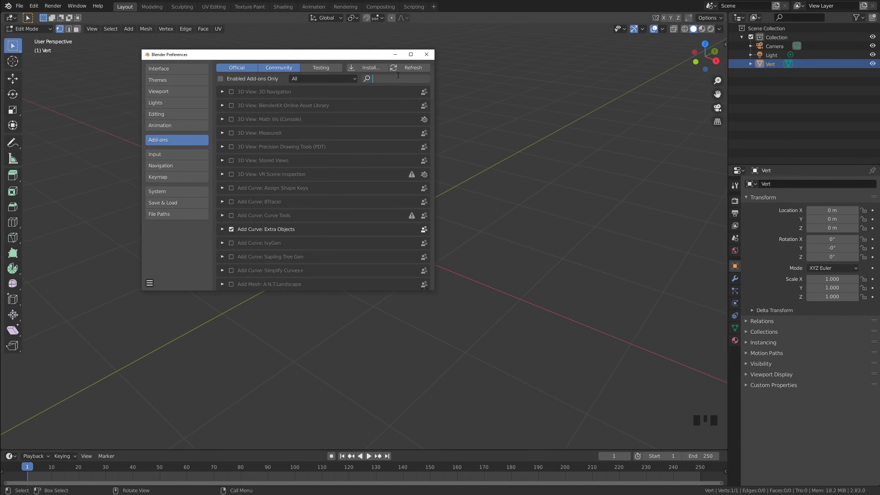
text(extra)
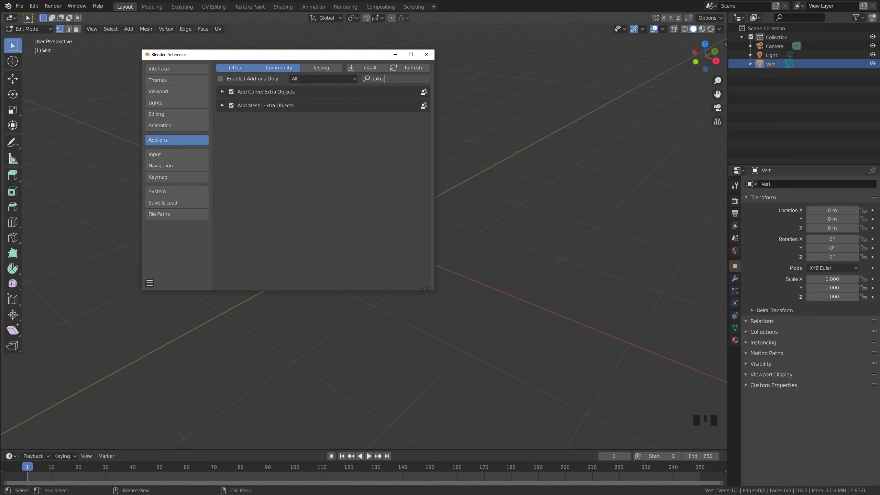
click(427, 54)
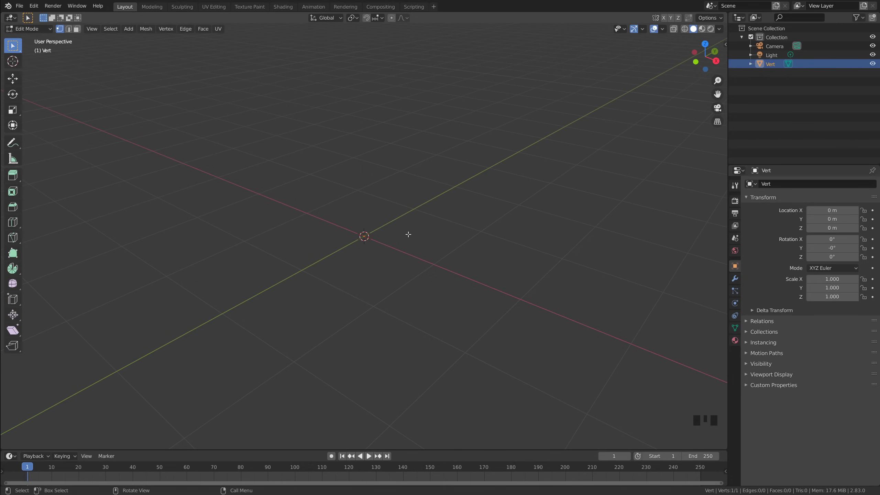
Add a Skin modifier followed by a Subdivision Surface modifier to the single-vertex object.
scroll(408, 235, up, 4)
middle_drag(380, 224, 392, 222)
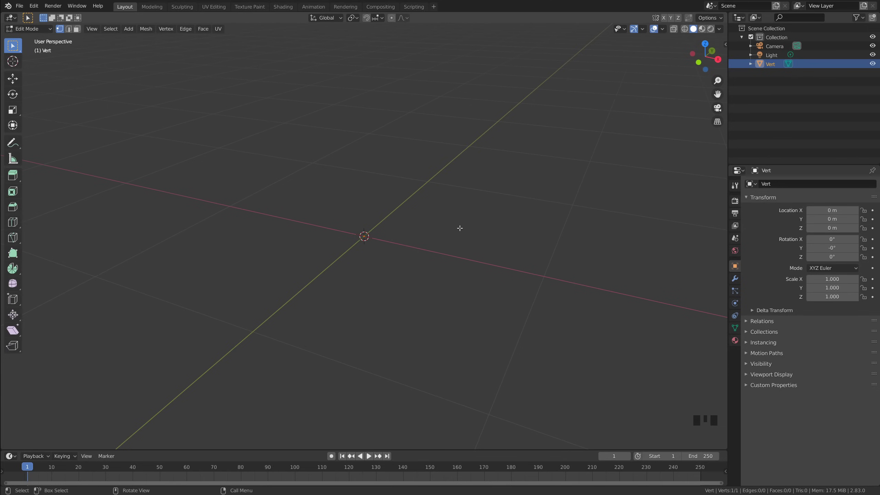
key(grave)
shift+middle_drag(404, 184, 410, 257)
click(739, 272)
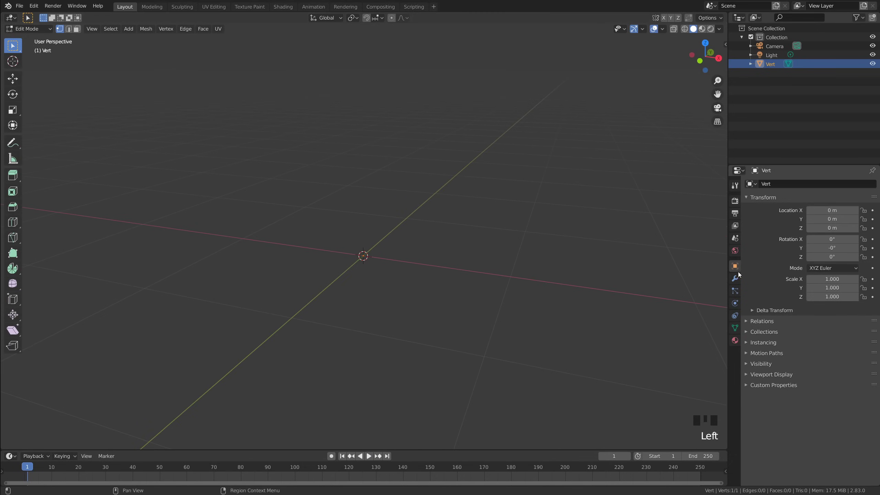
click(735, 279)
click(772, 188)
click(709, 320)
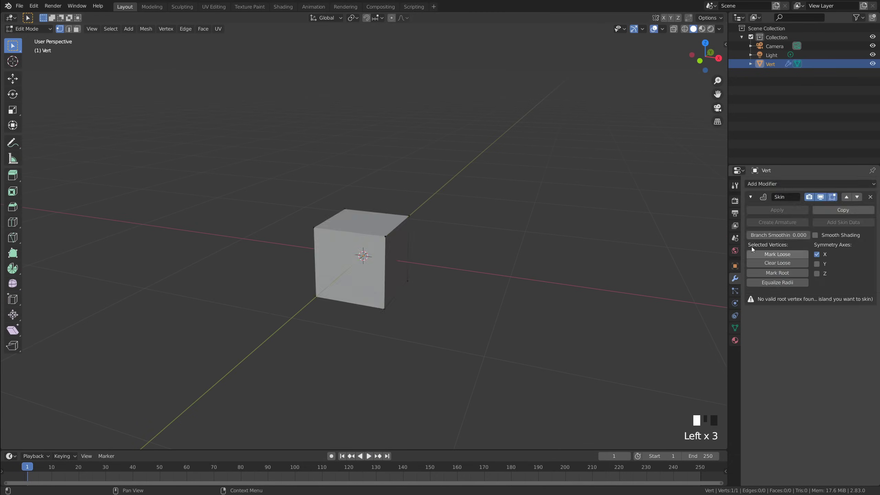
click(772, 184)
click(703, 330)
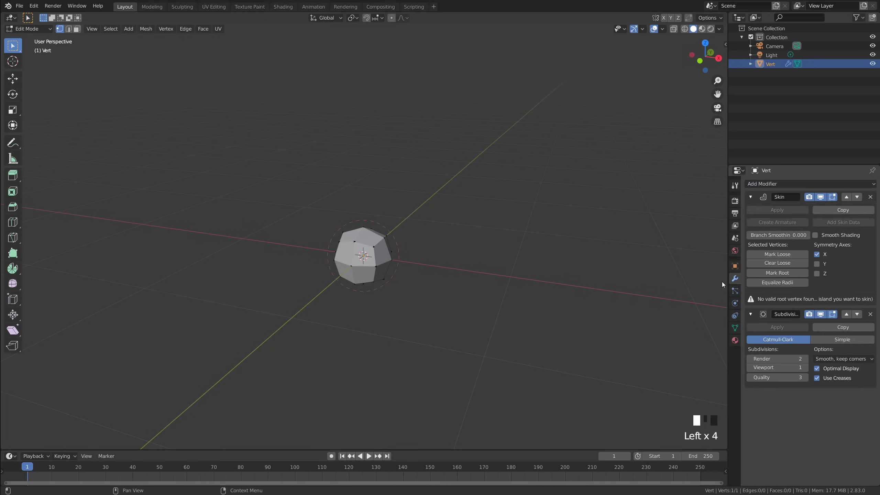
Examine the faceted skin ball around the vertex from several angles.
key(grave)
click(427, 209)
middle_drag(420, 242, 388, 261)
scroll(388, 261, up, 1)
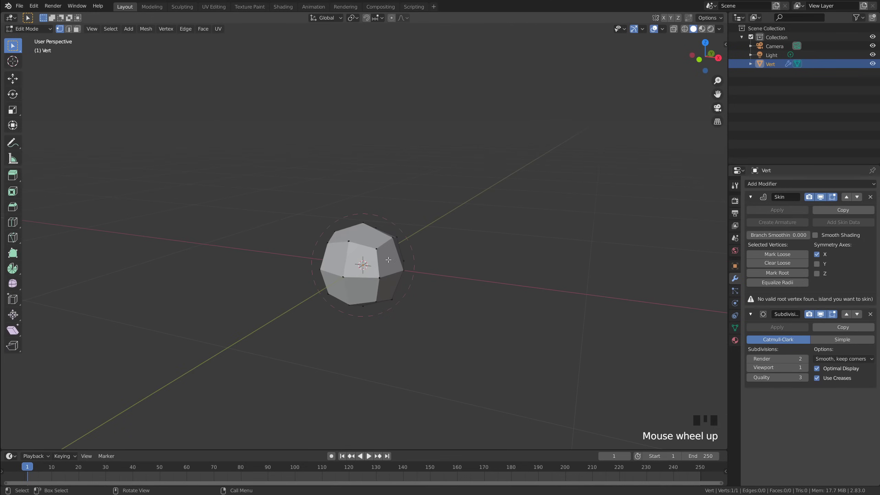
click(416, 287)
scroll(458, 288, up, 1)
middle_drag(458, 288, 418, 286)
click(419, 286)
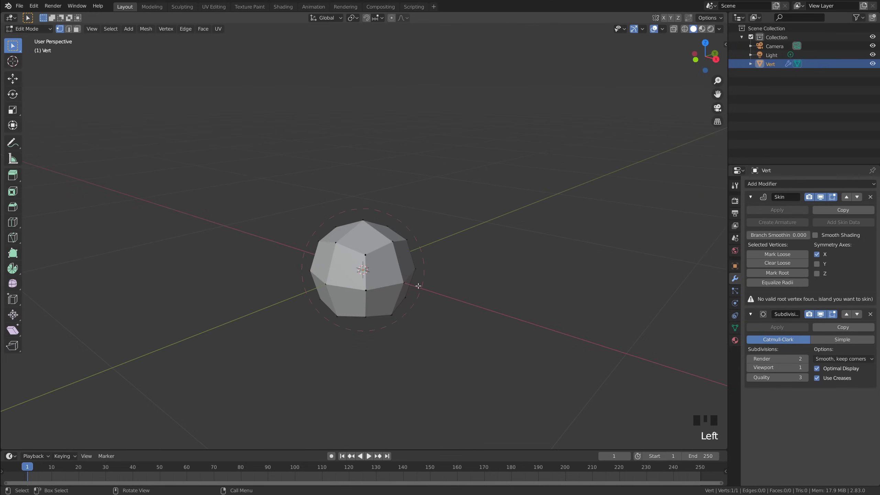
middle_drag(419, 285, 338, 252)
click(412, 298)
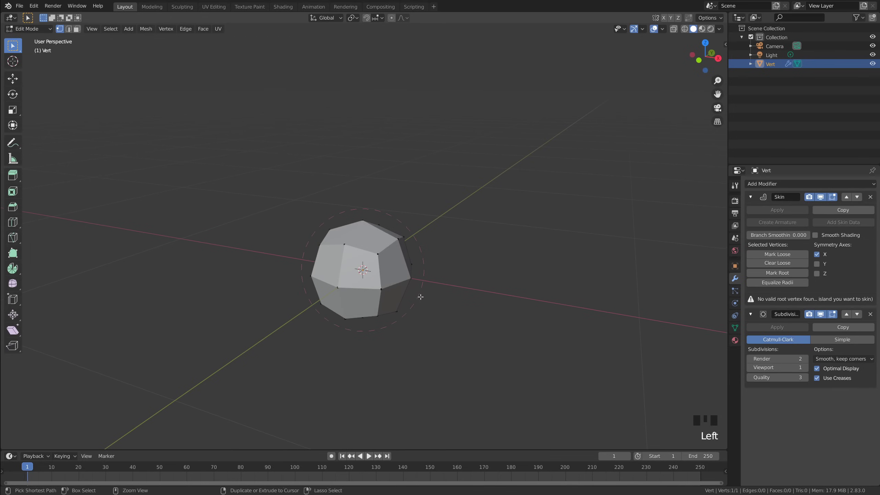
Enlarge the vertex's skin radius with Skin Resize by a factor of about 1.24.
key(ctrl+a)
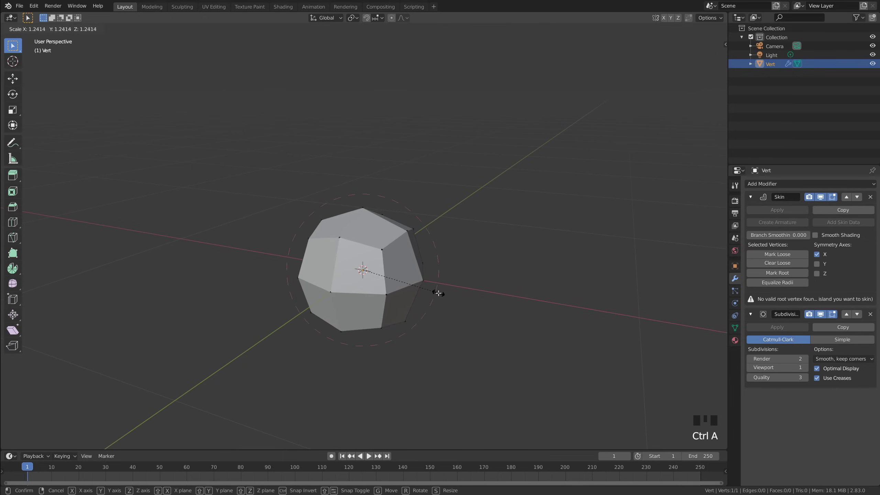
click(437, 291)
middle_drag(437, 292, 453, 281)
middle_drag(288, 244, 485, 278)
key(ctrl+a)
click(501, 281)
In front view, extrude the vertex straight up along Z twice to form a tall three-vertex column.
key(grave)
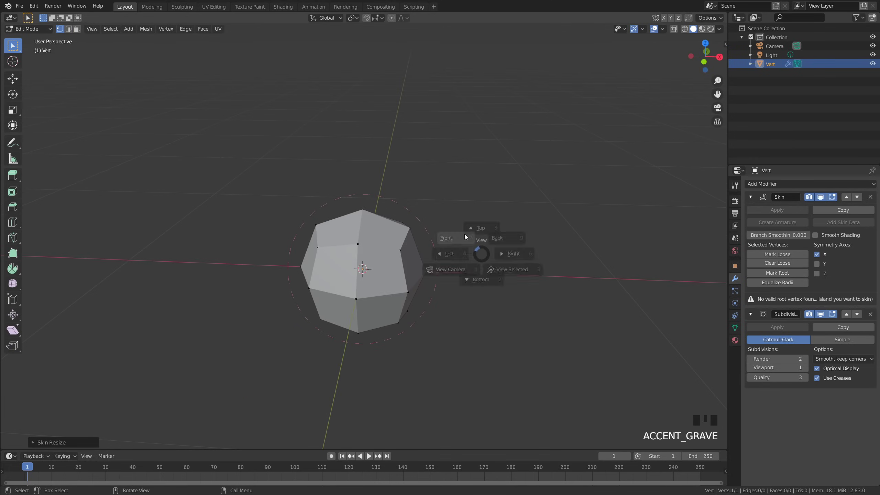
click(438, 229)
shift+middle_drag(437, 229, 437, 308)
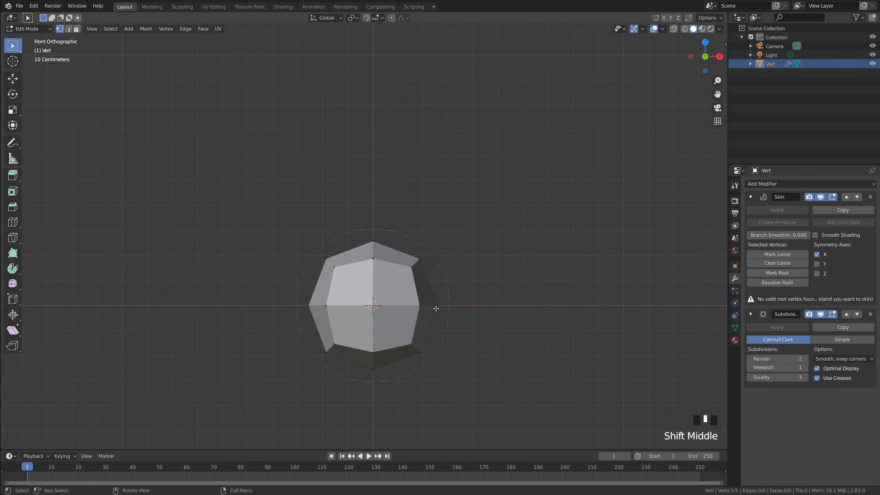
key(e)
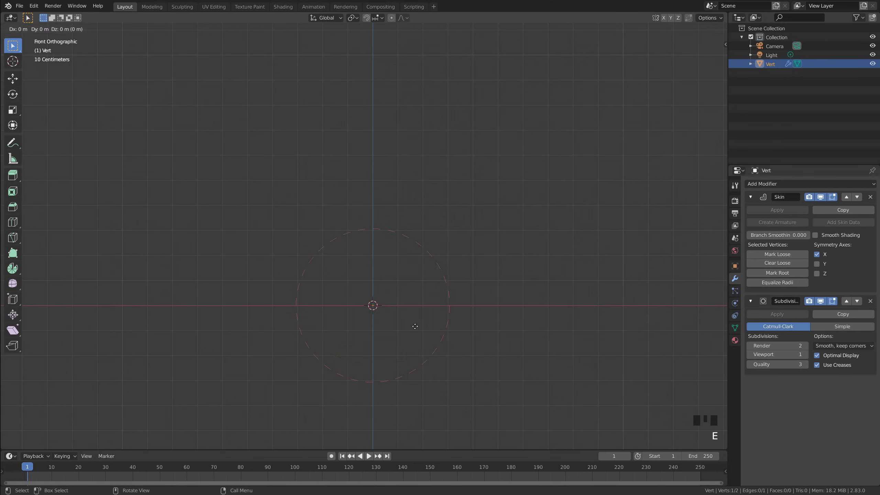
click(432, 193)
shift+middle_drag(432, 194, 409, 255)
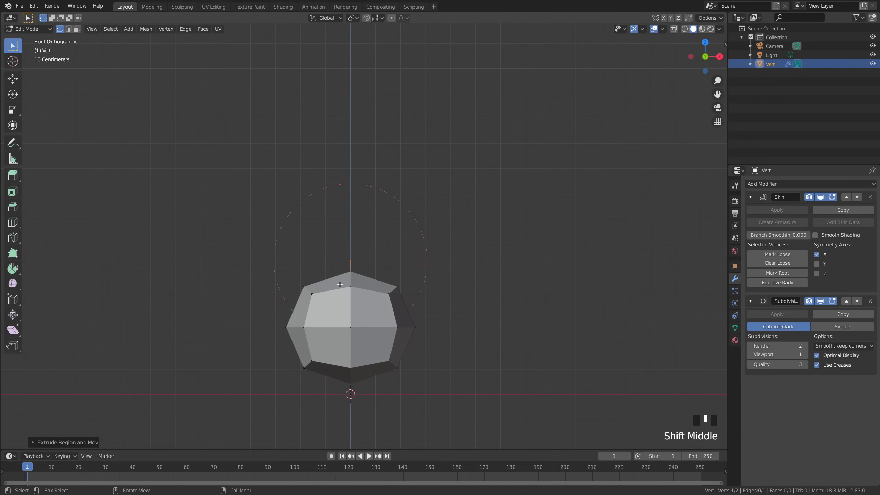
key(e)
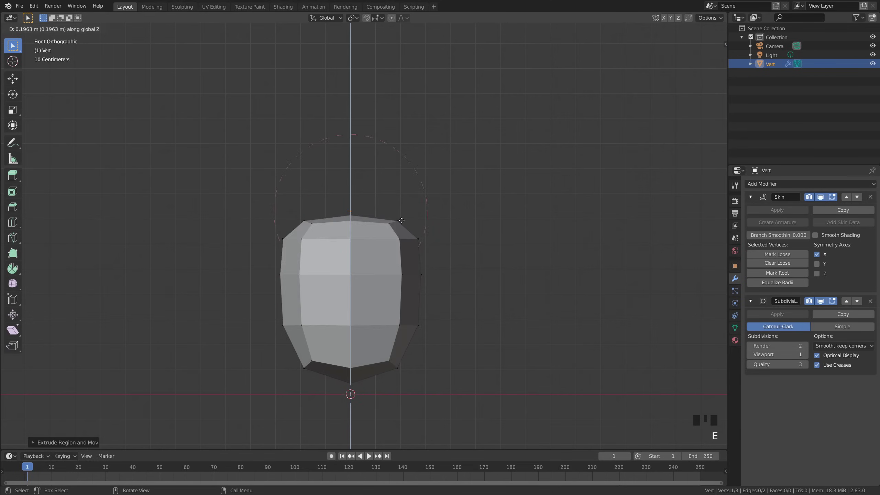
click(412, 142)
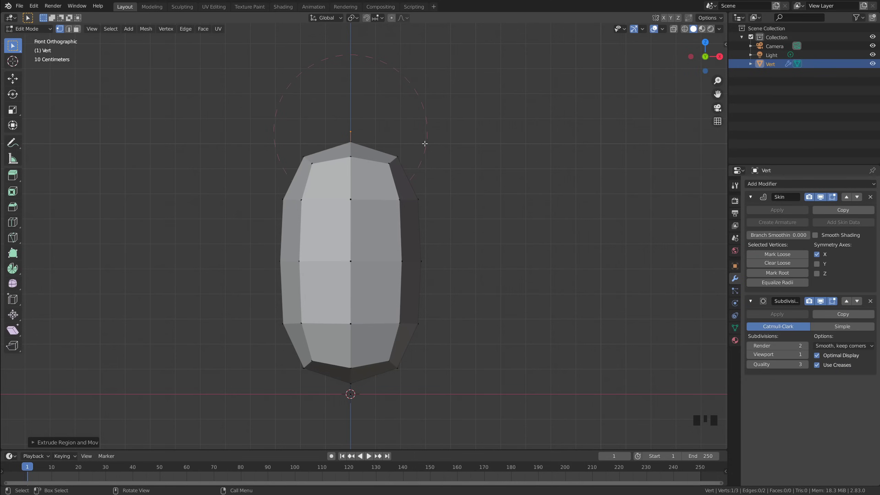
Mark the column's bottom vertex as the skin root and turn on X-ray display.
drag(318, 350, 417, 426)
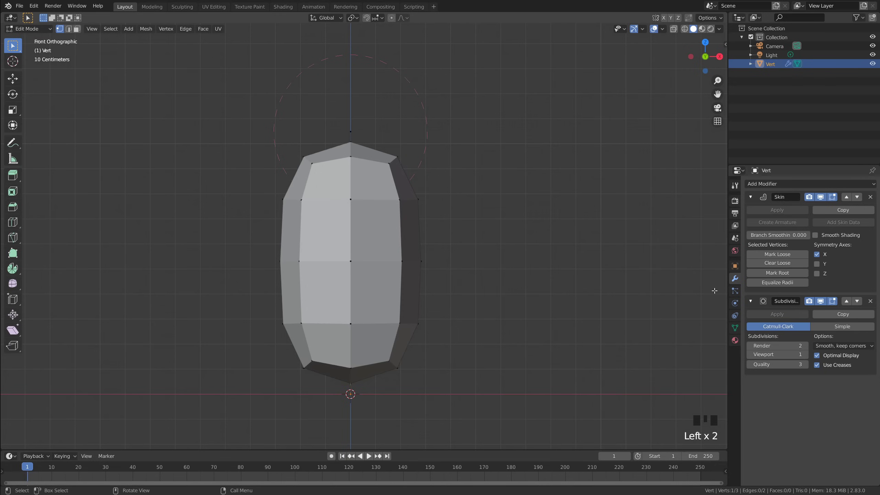
click(778, 273)
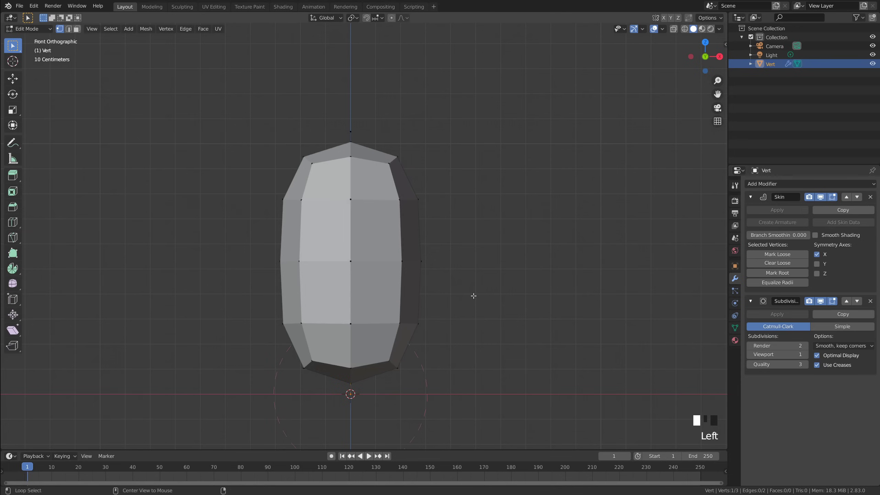
key(alt+z)
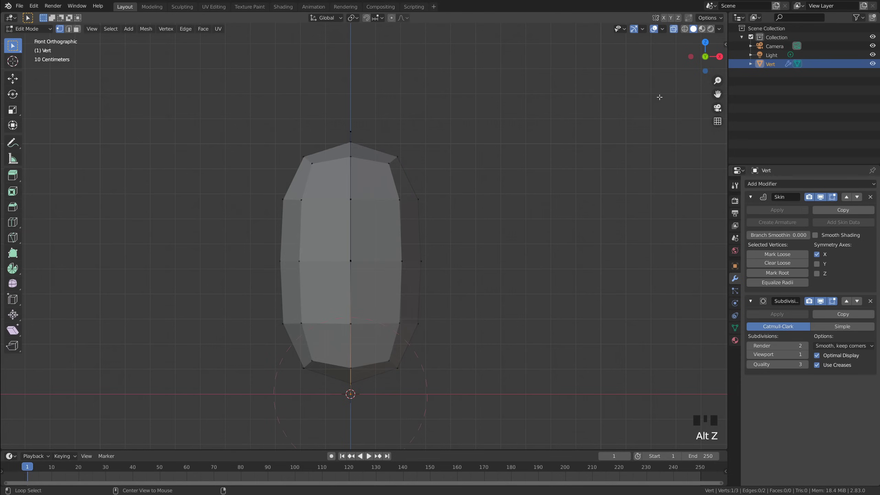
Select the column's top vertex and move it down along Z to shorten the body.
middle_drag(362, 257, 413, 238)
click(362, 254)
click(361, 142)
middle_drag(365, 360, 368, 337)
click(357, 390)
click(353, 261)
key(grave)
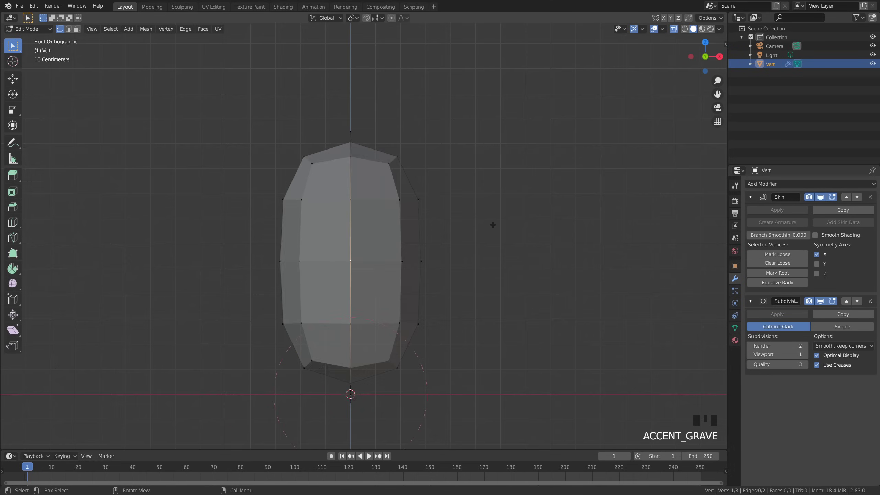
scroll(468, 222, up, 2)
scroll(370, 194, down, 1)
click(355, 188)
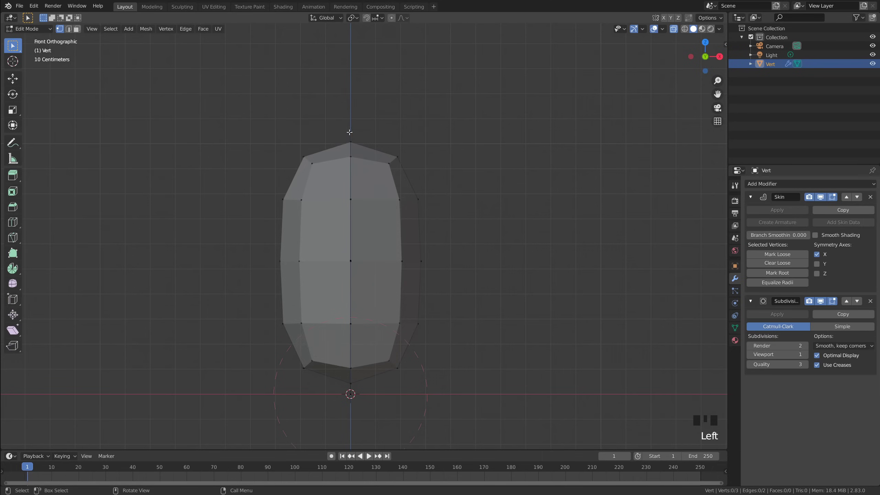
click(355, 188)
key(g)
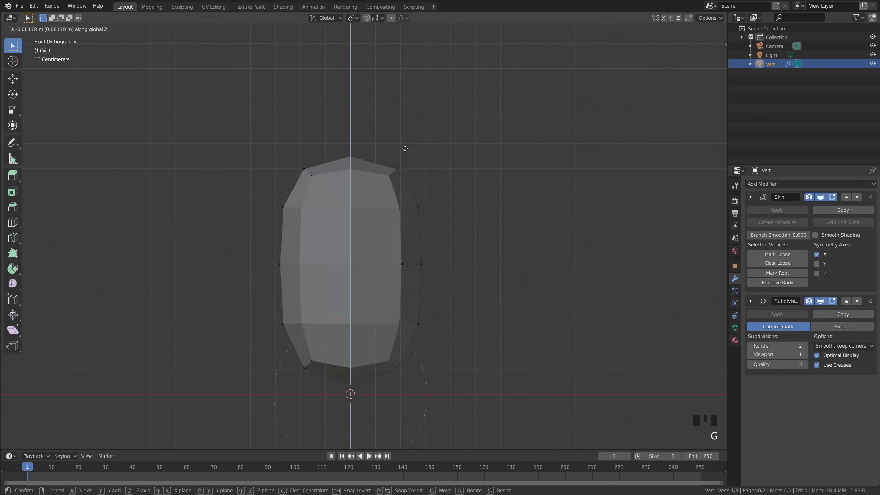
click(403, 166)
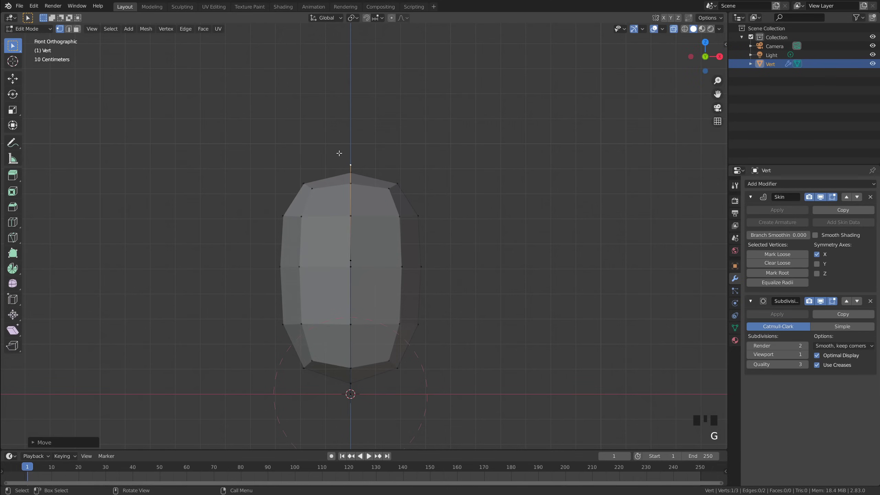
Extrude the top vertex a short distance up along Z and shrink the new vertex's skin radius.
key(e)
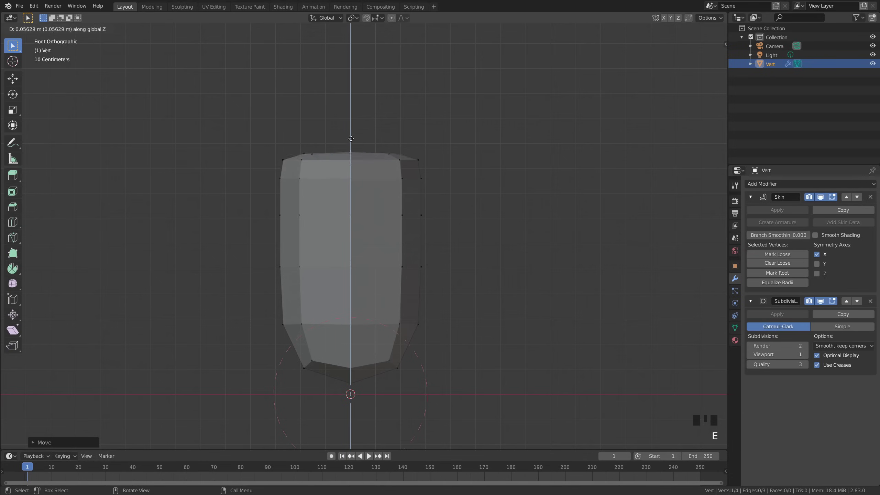
click(364, 130)
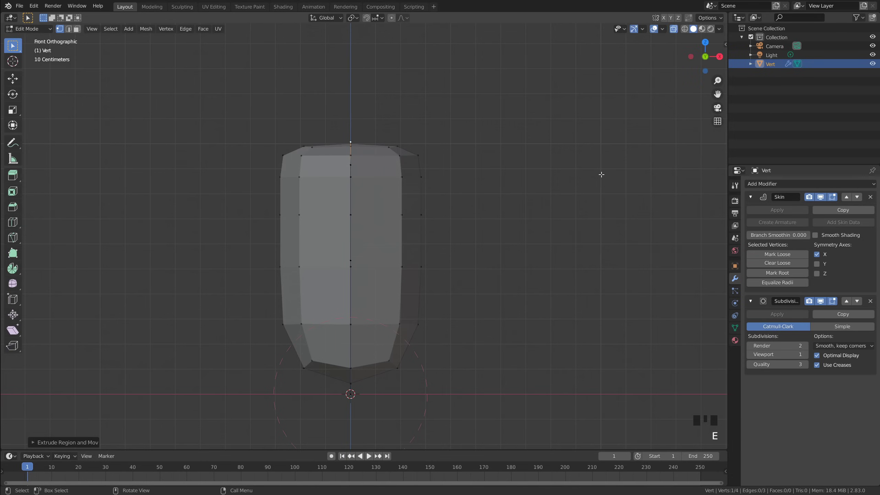
key(ctrl+a)
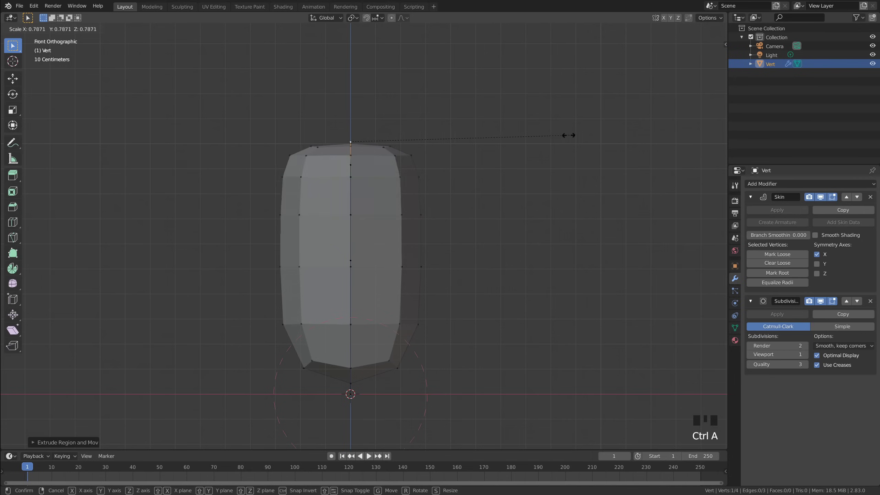
click(472, 139)
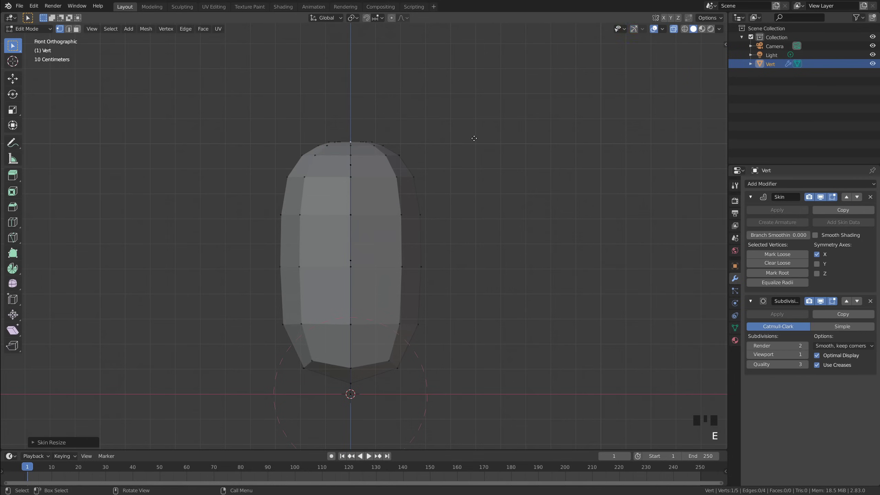
Extrude the narrowed top vertex about 0.2 m further up along Z.
key(e)
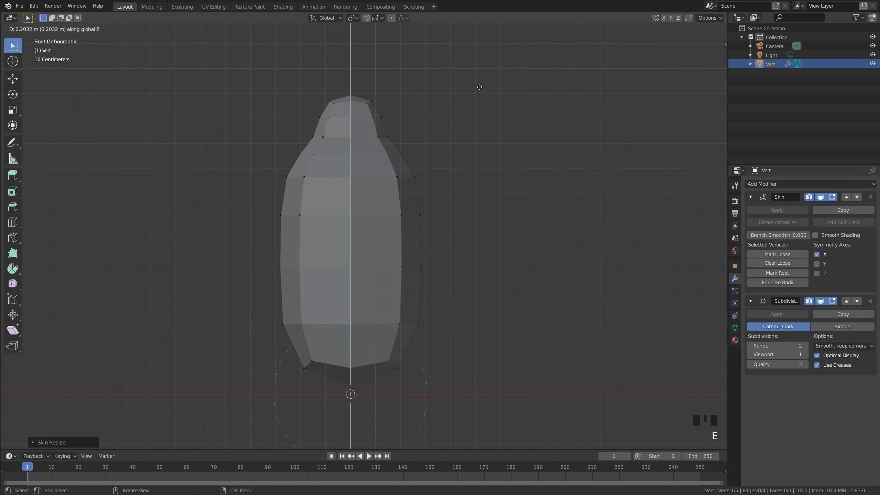
click(478, 87)
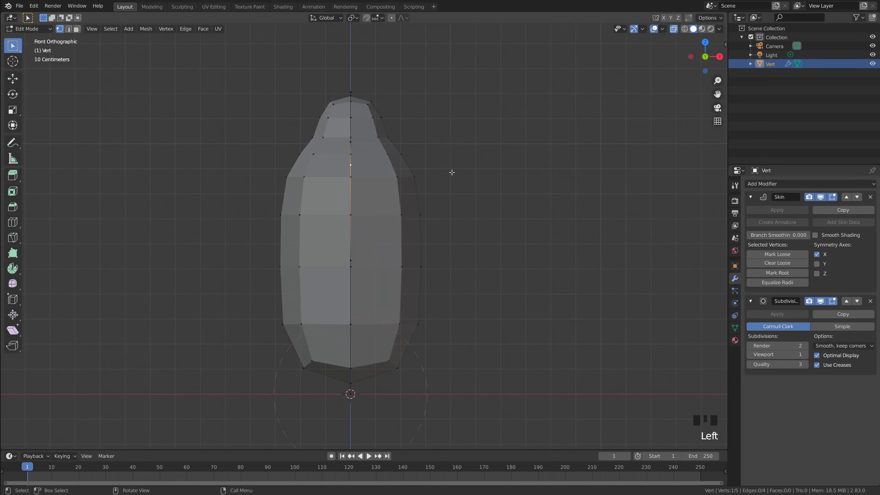
Extrude the selected upper-torso vertex sideways about 0.2 m along X to start the shoulder.
key(alt+z)
key(alt+z)
middle_drag(461, 173, 369, 169)
key(grave)
scroll(365, 166, up, 2)
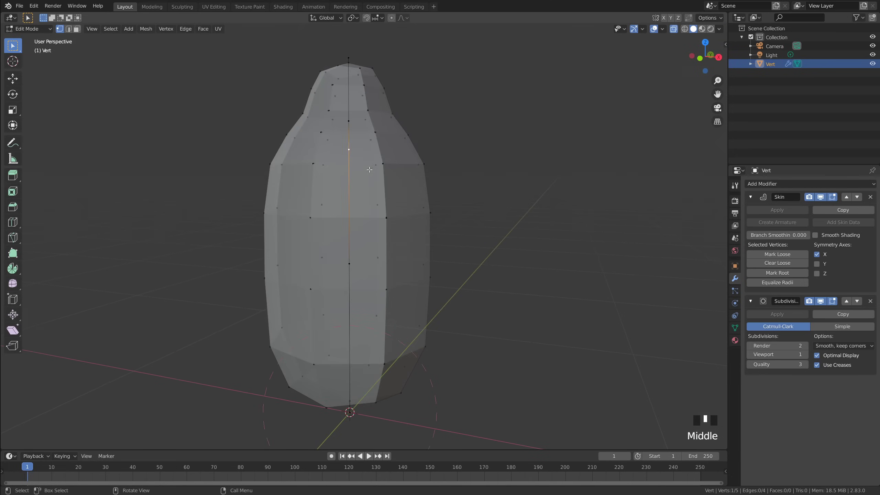
middle_drag(321, 150, 386, 142)
key(grave)
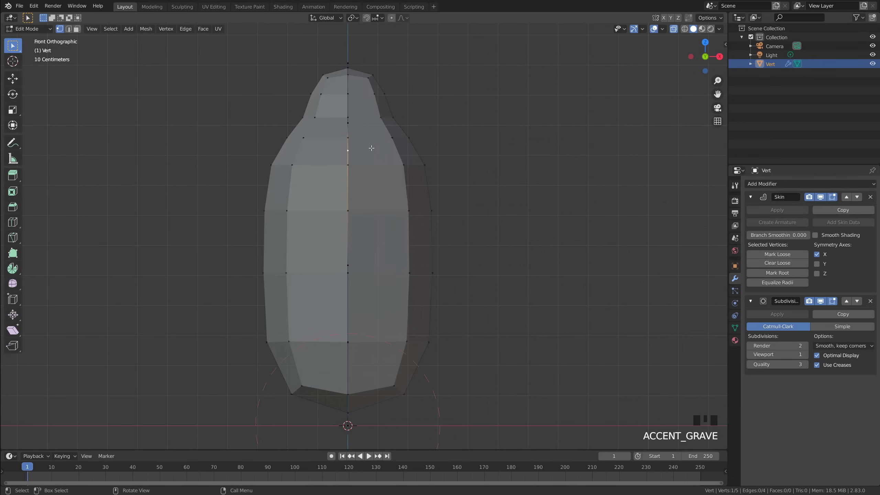
key(e)
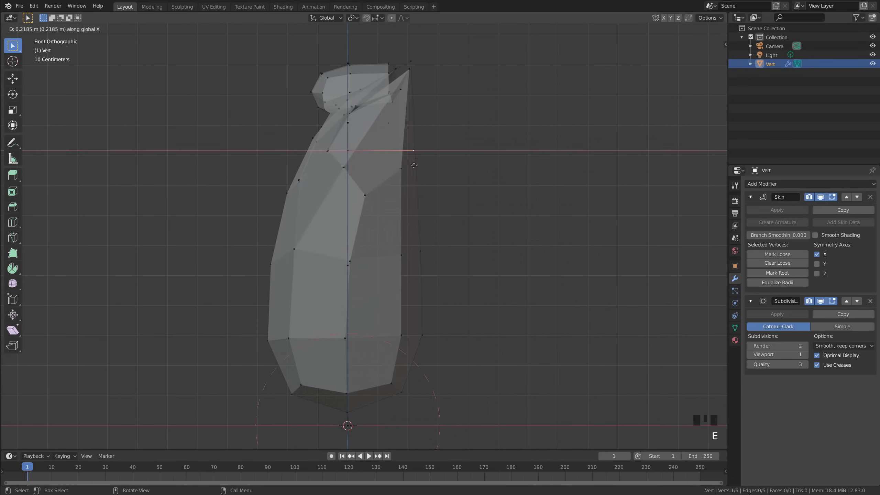
click(421, 163)
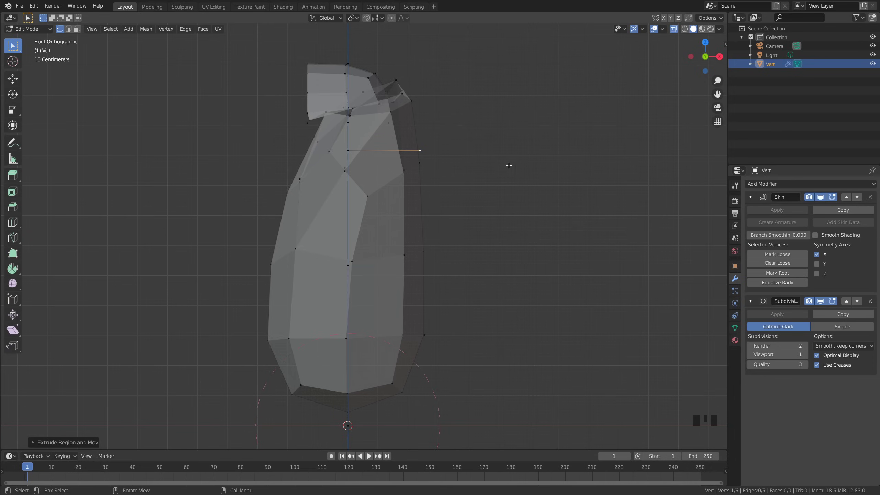
Shrink the new shoulder vertex's skin radius to about half.
key(ctrl+a)
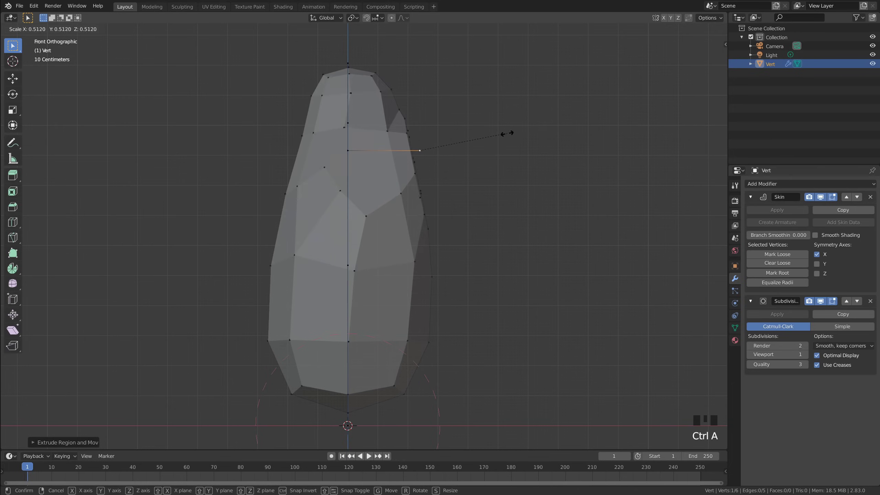
click(487, 137)
scroll(413, 161, down, 1)
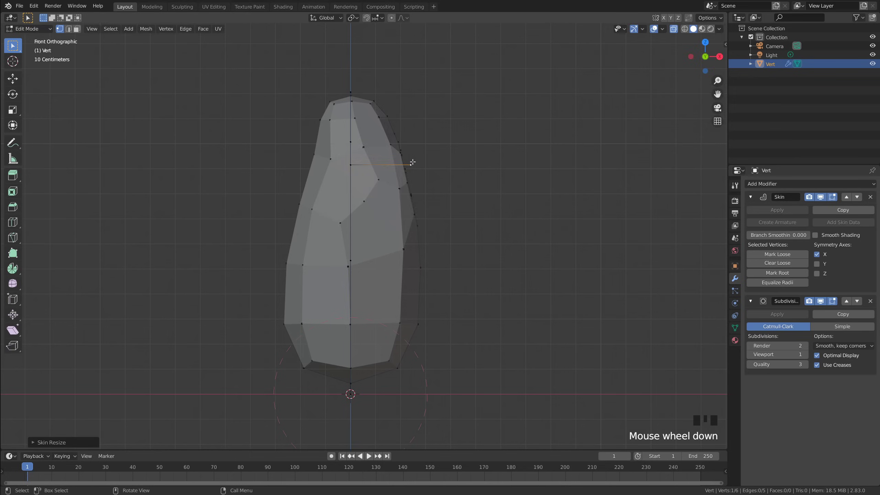
Extrude the shoulder vertex about 0.5 m along X to form the upper arm.
key(e)
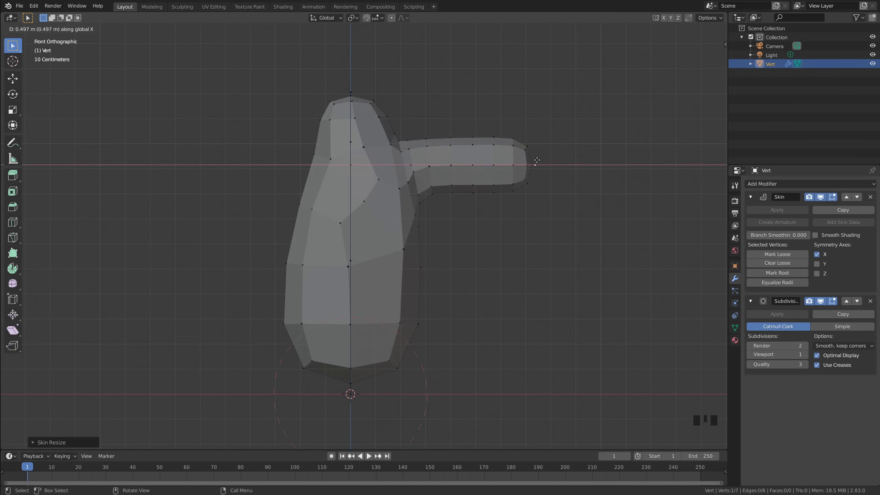
click(539, 161)
scroll(537, 162, down, 2)
scroll(538, 162, up, 2)
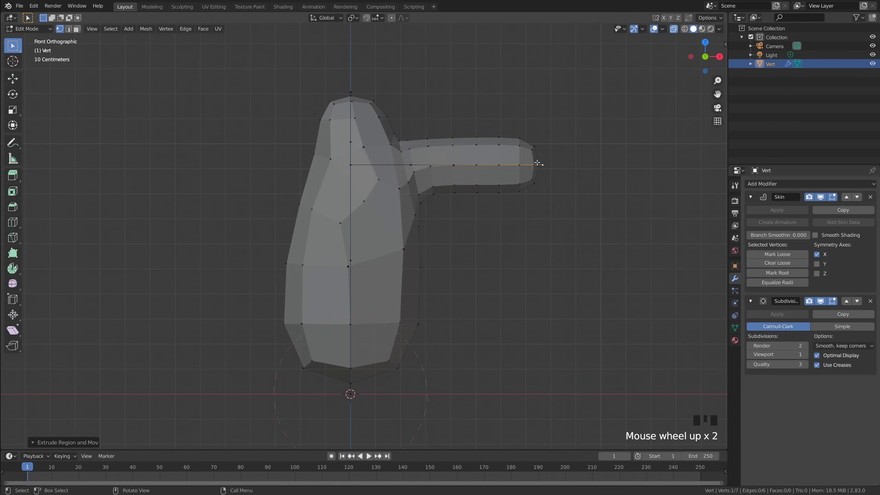
scroll(537, 162, down, 1)
shift+middle_drag(530, 165, 510, 187)
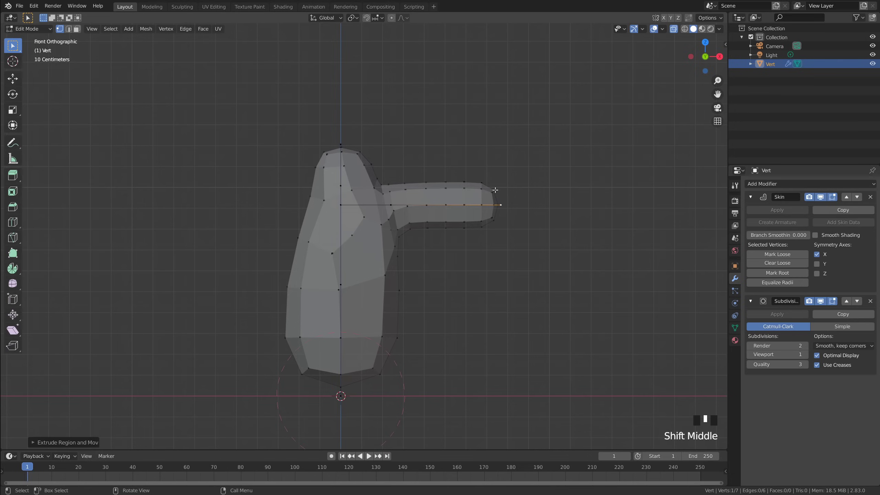
Extrude the arm's end vertex about another 0.5 m along X as the forearm and clear the selection.
key(e)
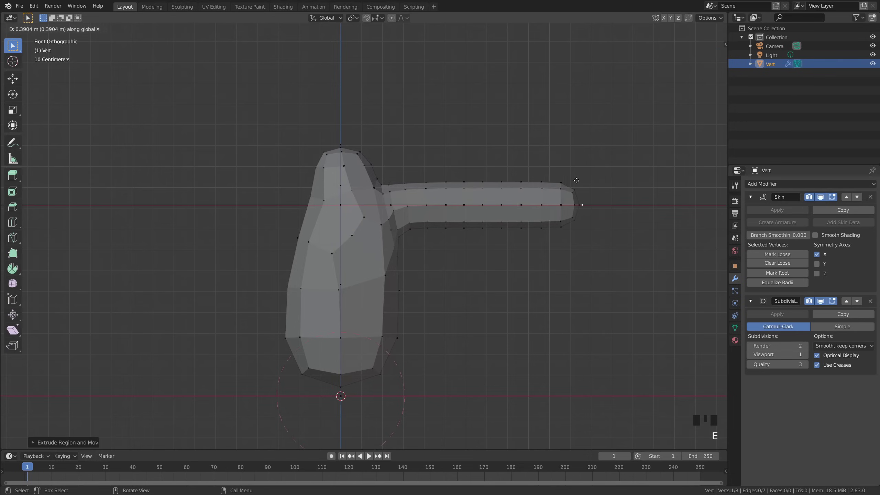
click(606, 176)
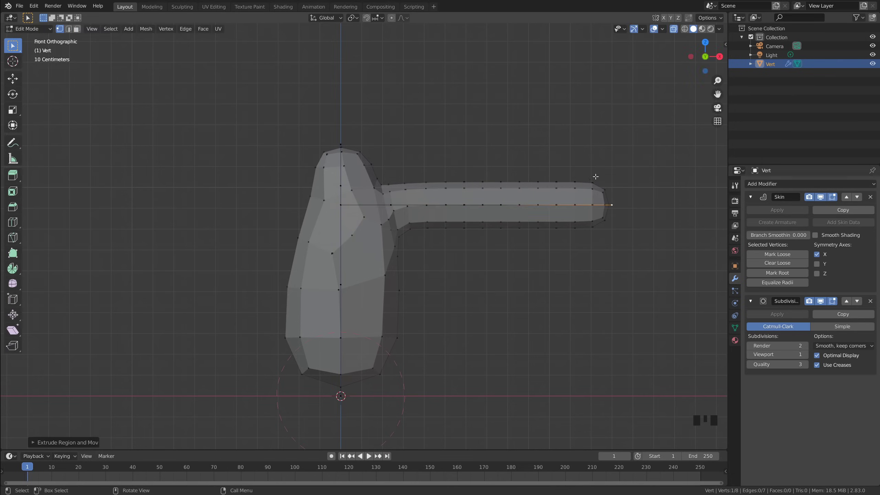
click(596, 176)
Add a Mirror modifier on the X axis to duplicate the arm and check the result from the front.
scroll(430, 184, down, 2)
shift+middle_click(387, 203)
scroll(388, 204, up, 3)
shift+middle_drag(388, 204, 401, 192)
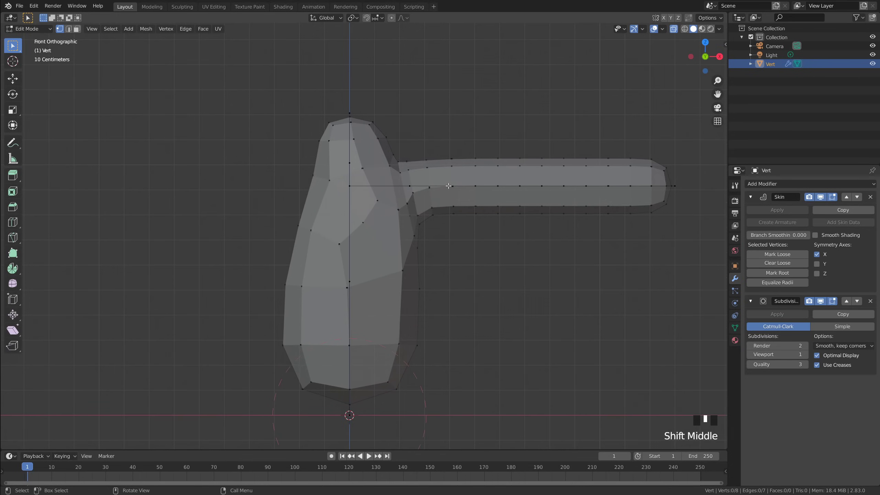
click(793, 183)
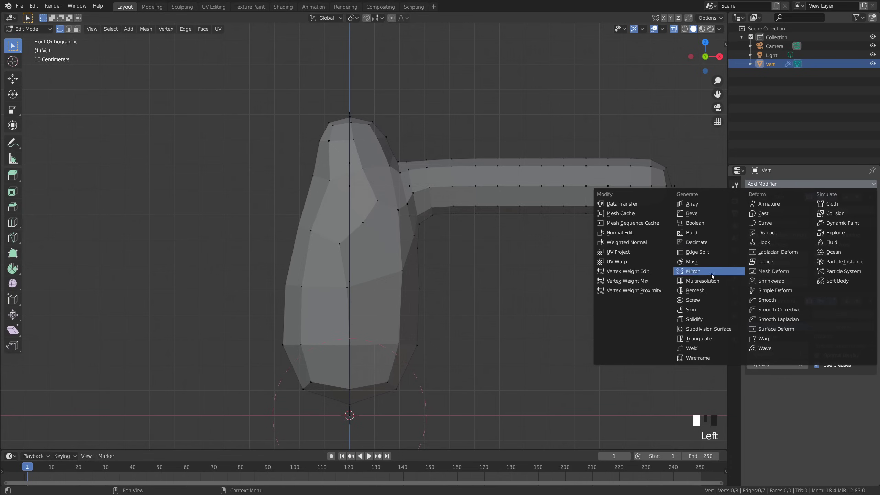
click(701, 285)
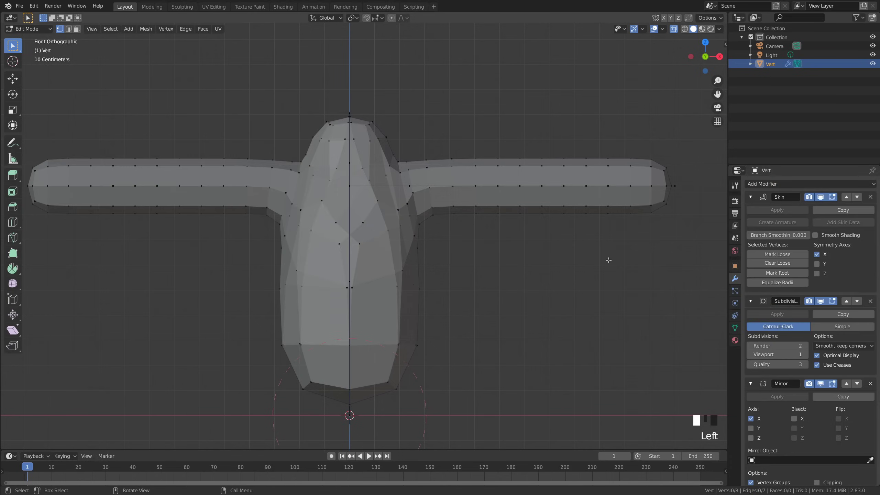
middle_drag(609, 260, 365, 205)
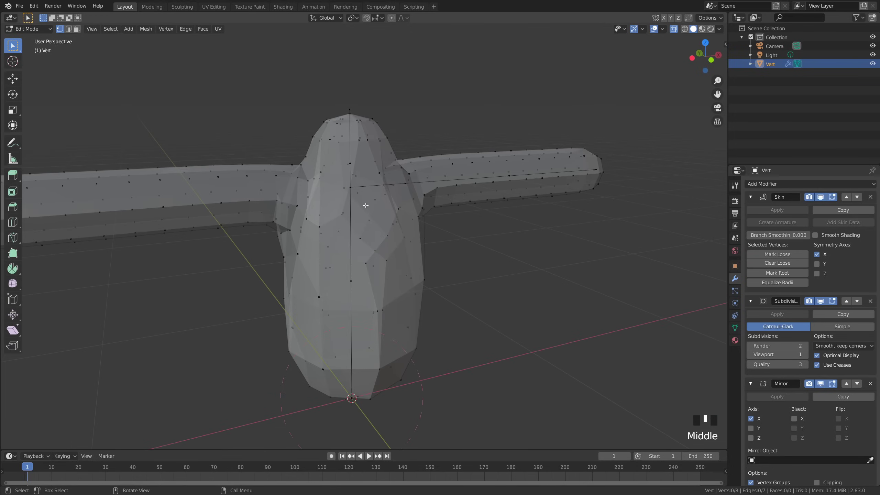
key(grave)
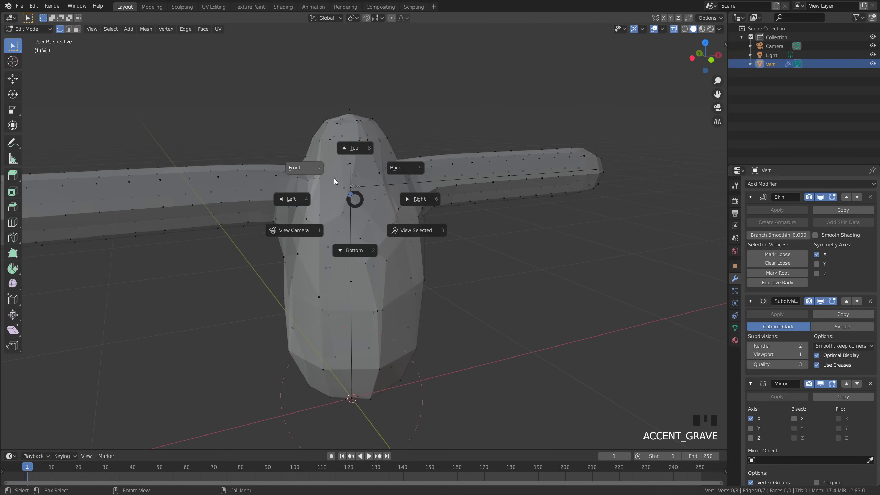
click(334, 179)
Move the Mirror modifier above both Subdivision Surface and Skin in the modifier stack.
scroll(831, 319, down, 11)
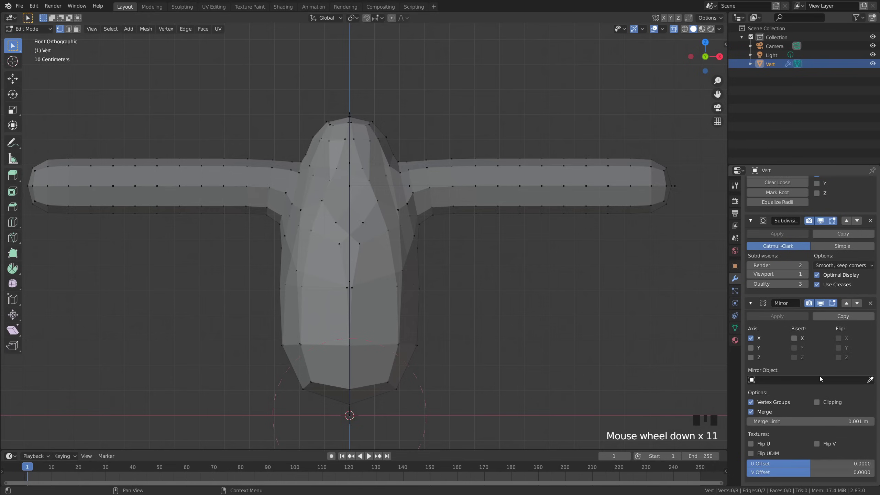
click(845, 303)
scroll(847, 322, up, 7)
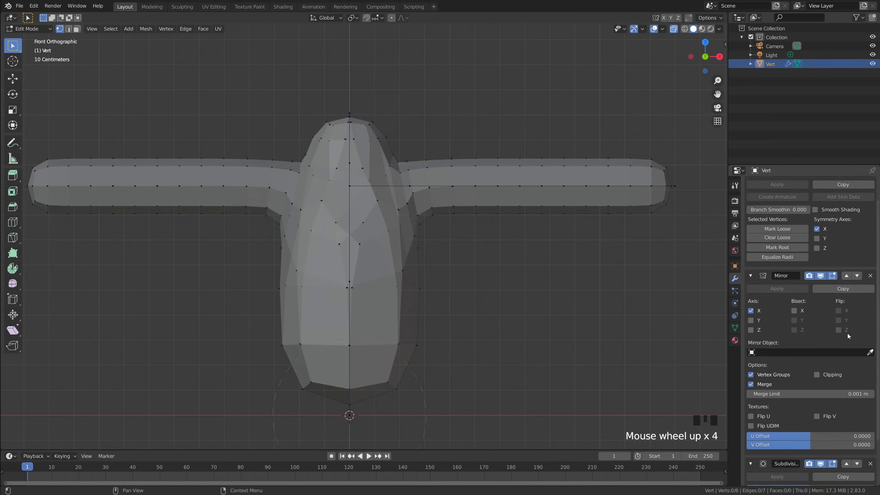
click(847, 304)
scroll(846, 302, up, 4)
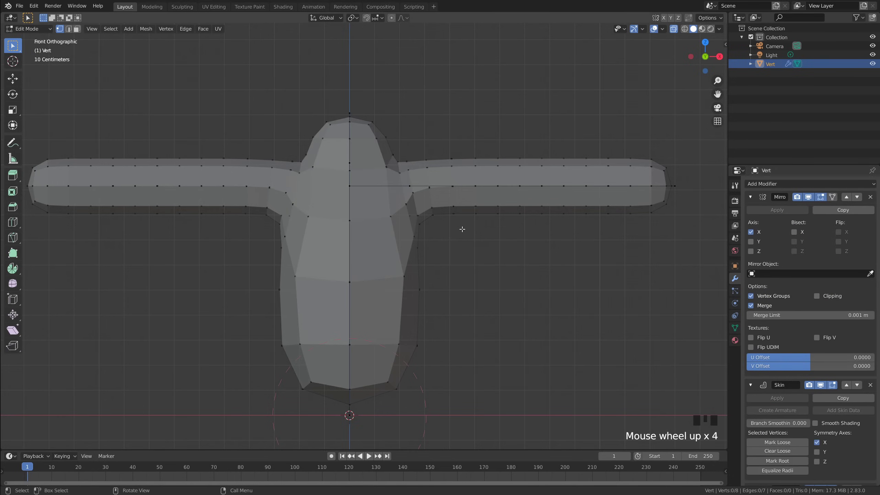
Inspect the mirrored body in Object Mode and return to Edit Mode on the Vert object.
key(Tab)
click(496, 234)
middle_drag(496, 234, 519, 255)
key(grave)
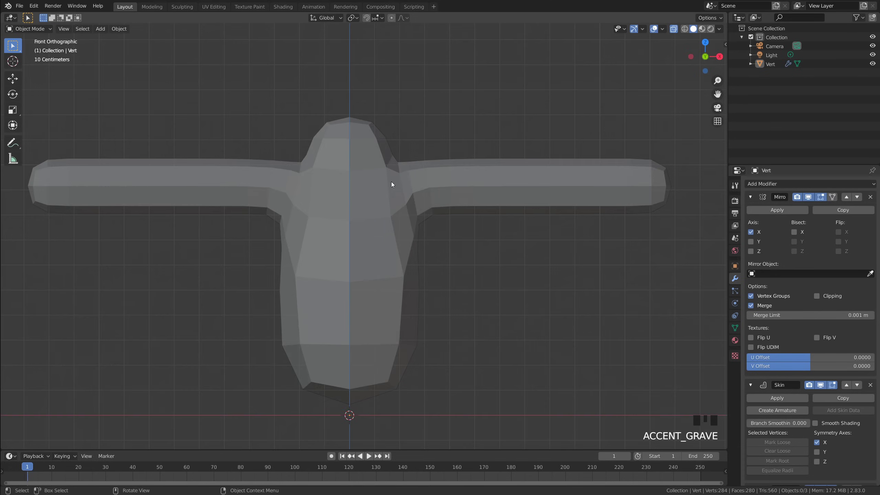
click(388, 184)
key(Tab)
scroll(391, 195, up, 1)
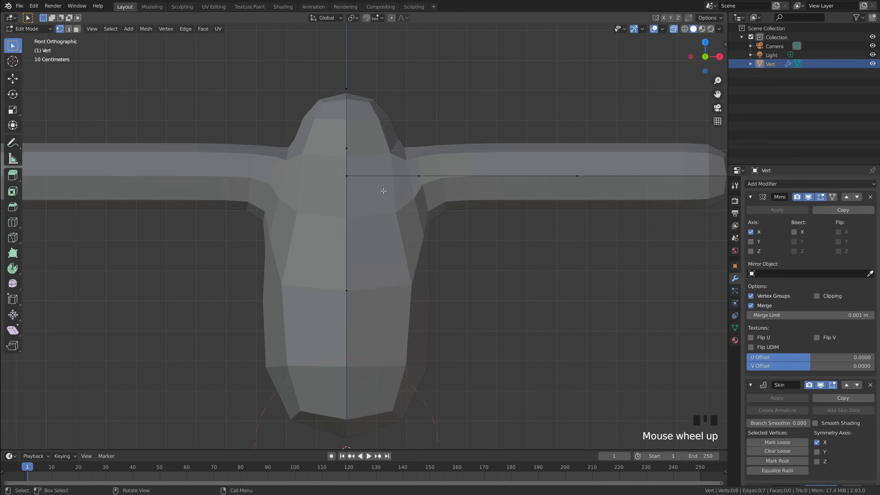
Lower the topmost vertex about 0.07 m along Z and shrink its skin radius.
click(347, 148)
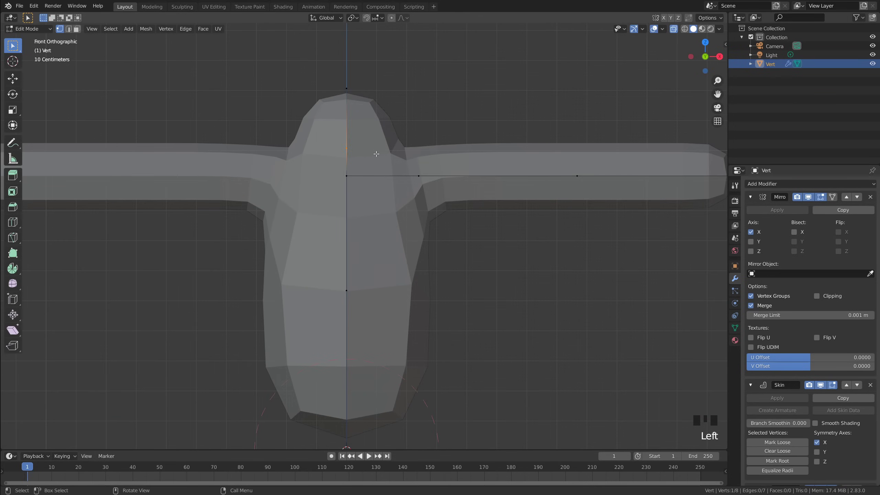
key(g)
key(z)
drag(326, 69, 382, 103)
key(g)
key(z)
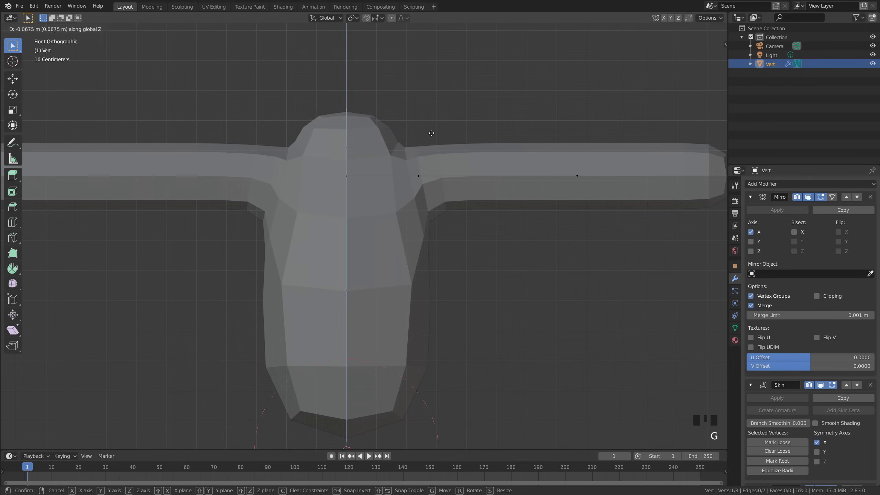
click(433, 131)
key(ctrl+a)
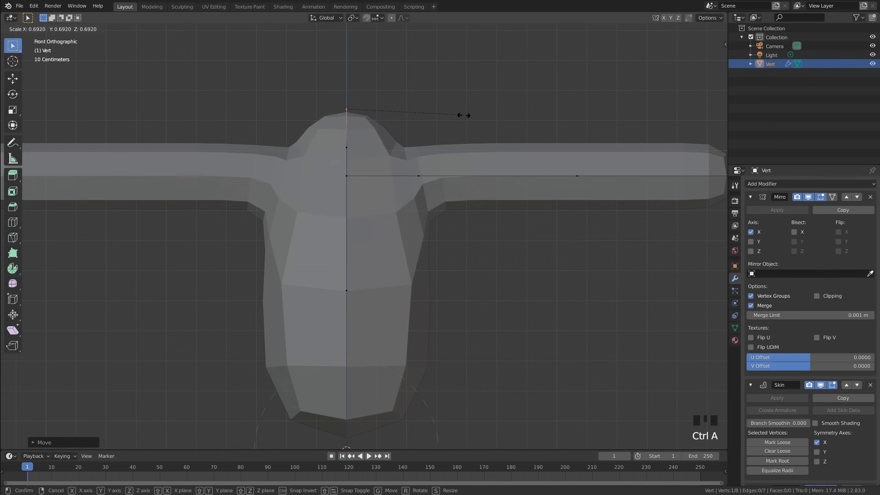
click(440, 116)
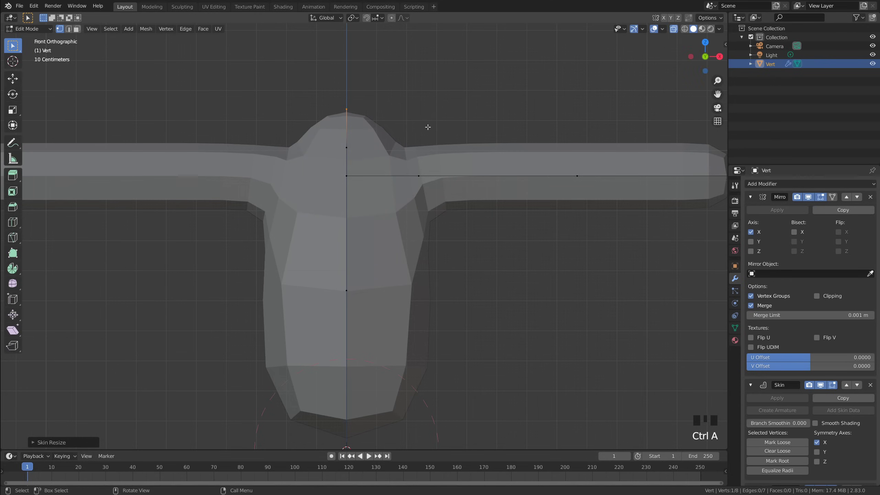
Extrude the top vertex up along Z to form the neck and enlarge the skin radius of the two neck vertices.
key(e)
key(z)
click(448, 125)
key(ctrl+a)
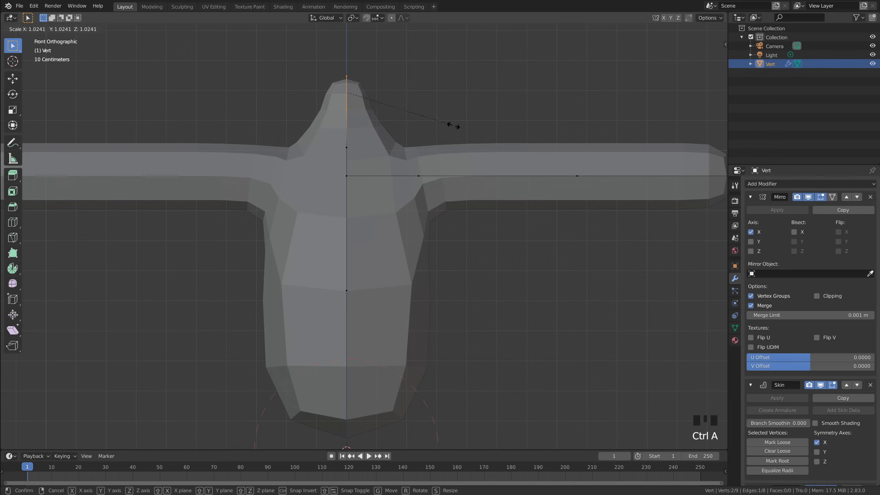
click(492, 124)
scroll(350, 231, down, 2)
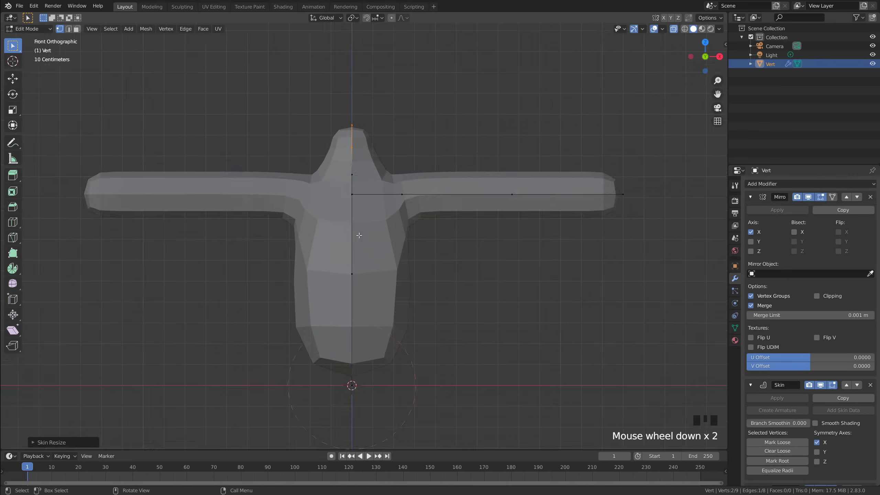
scroll(344, 227, up, 2)
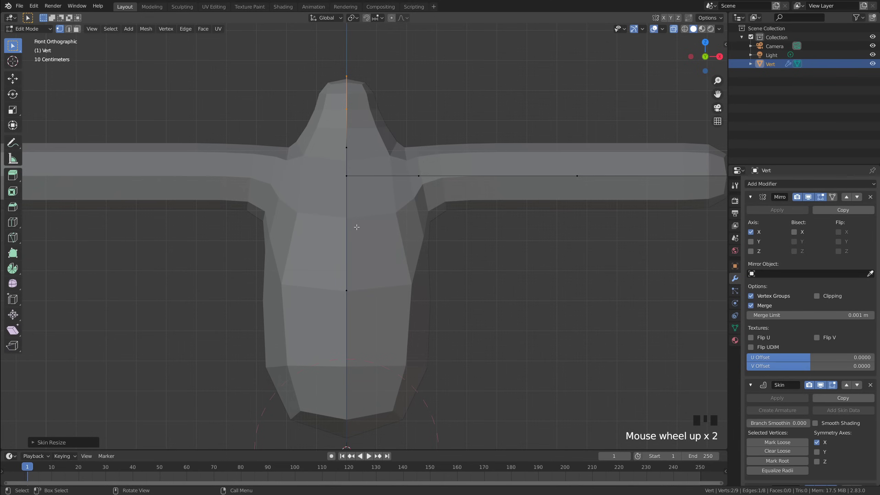
Subdivide the torso edge just below the arm junction and adjust the new middle vertex along Z.
key(2)
click(346, 229)
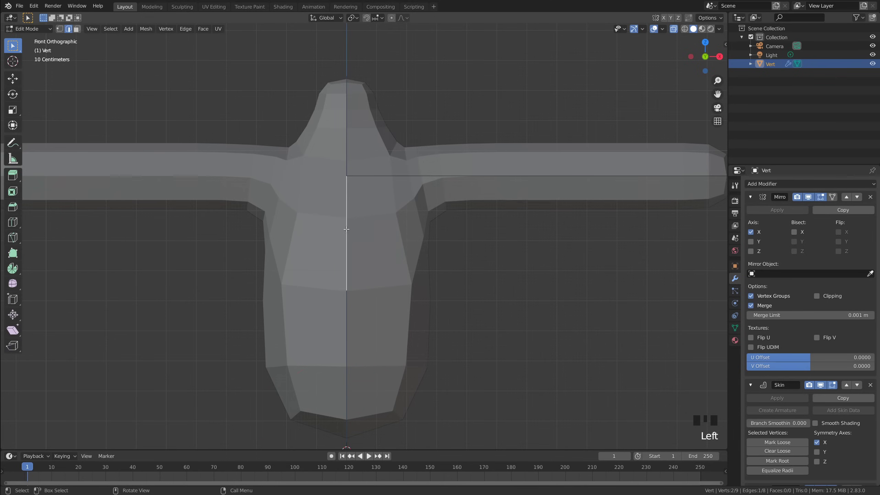
right_click(349, 223)
click(323, 218)
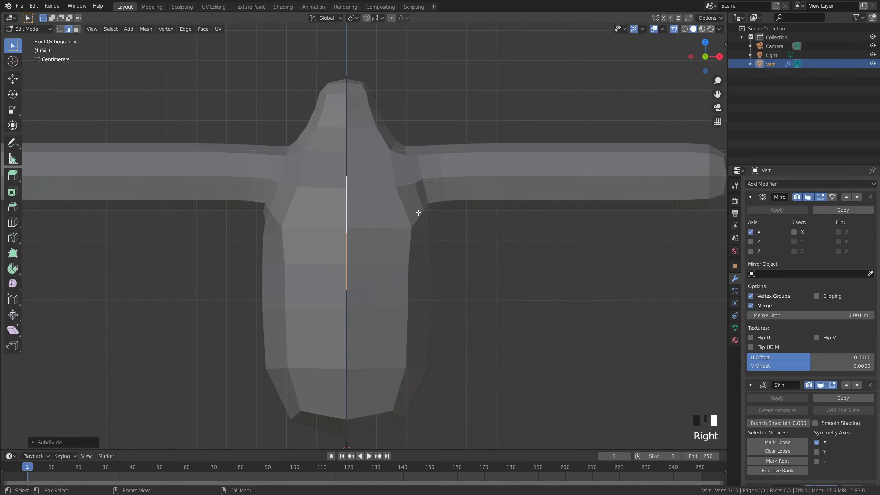
key(1)
click(372, 235)
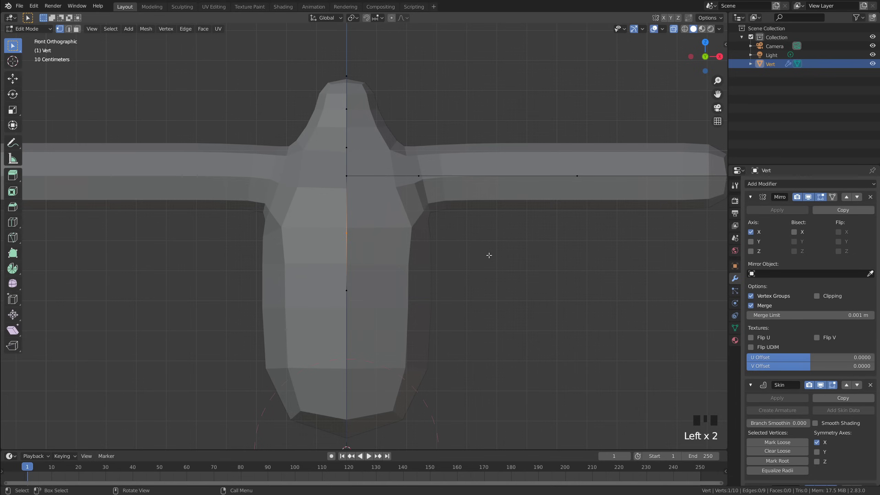
key(g)
key(z)
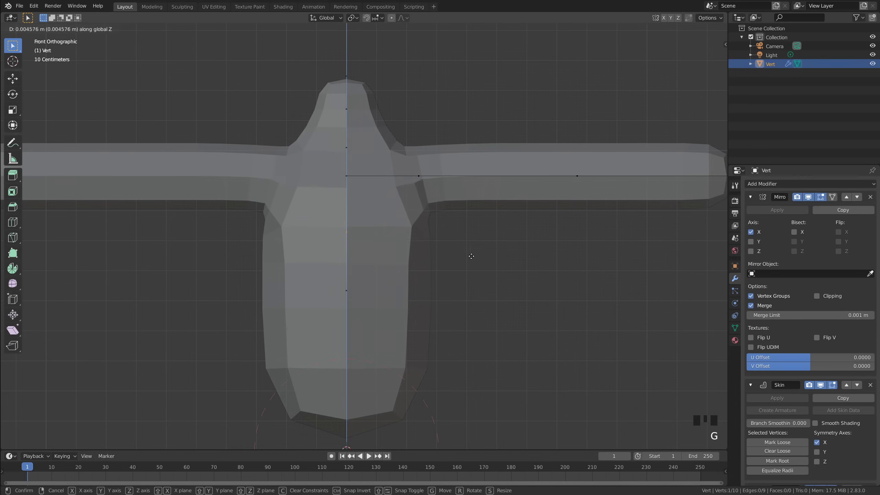
click(433, 311)
Shrink the skin radius around the new mid-torso vertex to slim the waist, checking the shape from several angles.
scroll(440, 288, down, 3)
middle_drag(491, 290, 402, 281)
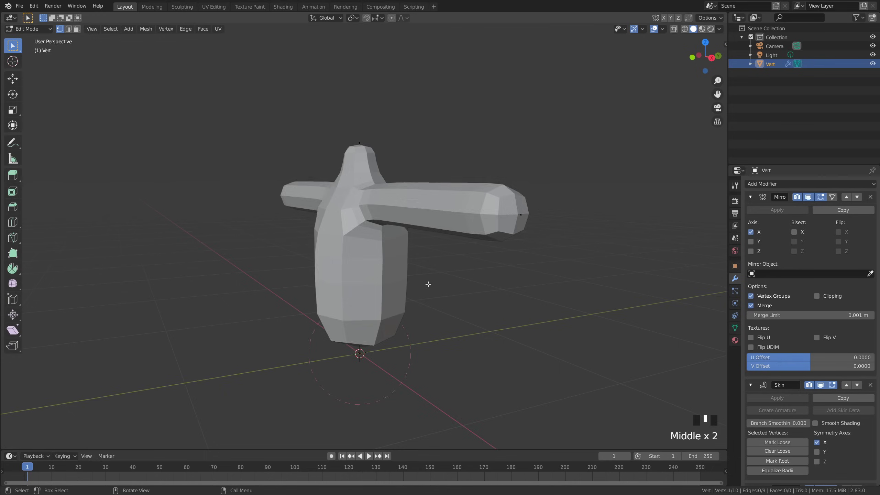
scroll(392, 250, up, 1)
click(419, 238)
key(ctrl+a)
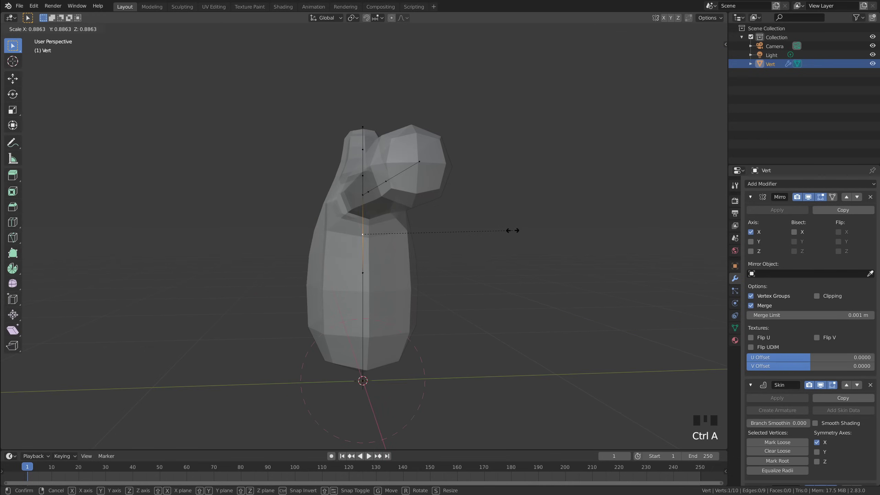
click(501, 232)
middle_drag(501, 232, 436, 269)
key(ctrl+a)
click(523, 243)
key(ctrl+a)
click(439, 267)
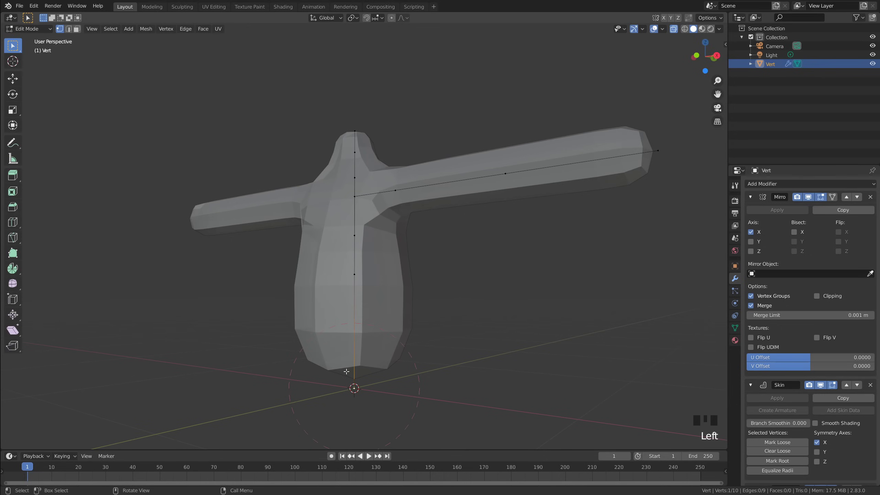
In front view, raise the bottom torso vertex about 0.1 m along Z.
key(grave)
click(342, 240)
scroll(369, 353, up, 2)
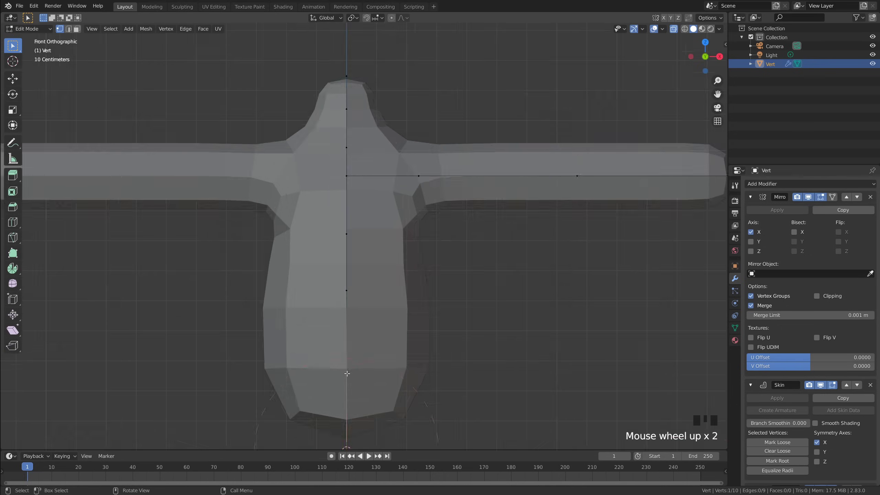
scroll(396, 346, down, 2)
scroll(394, 374, up, 1)
key(z)
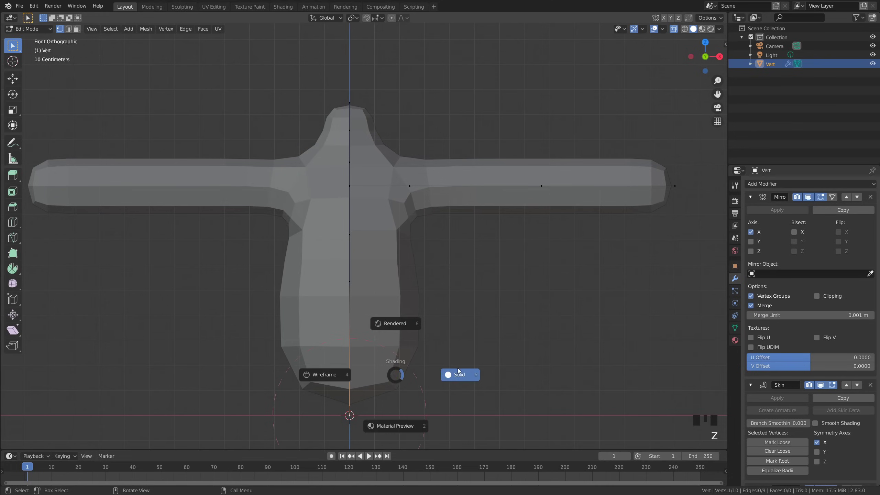
key(g)
key(z)
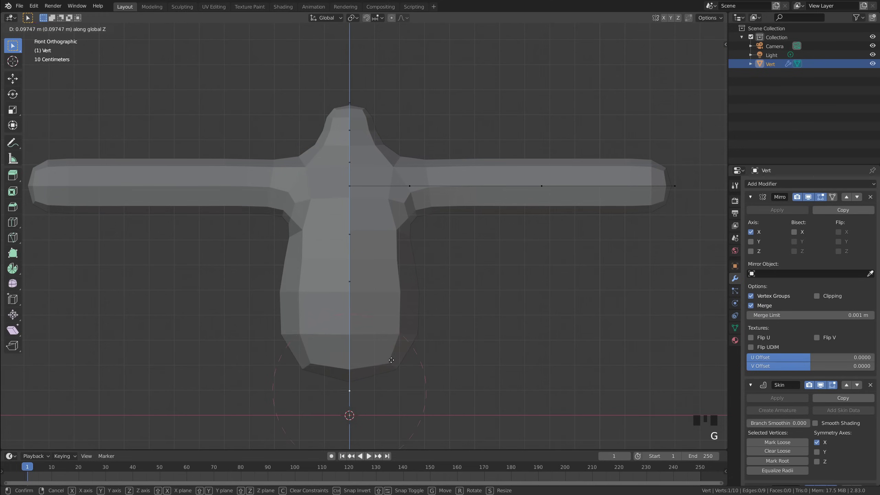
click(461, 357)
Shrink the bottom vertex's skin radius slightly, raise it a little more along Z, and leave Edit Mode with nothing selected.
key(ctrl+a)
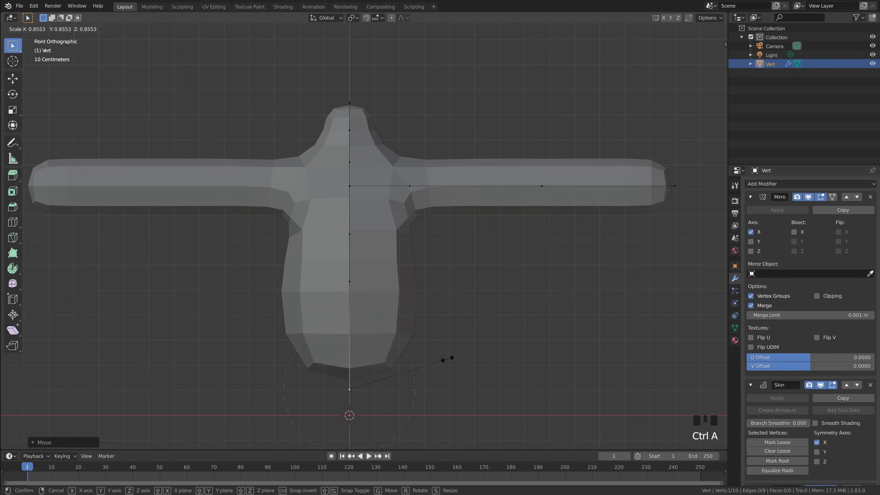
click(450, 355)
key(g)
key(z)
click(449, 348)
key(Tab)
click(459, 303)
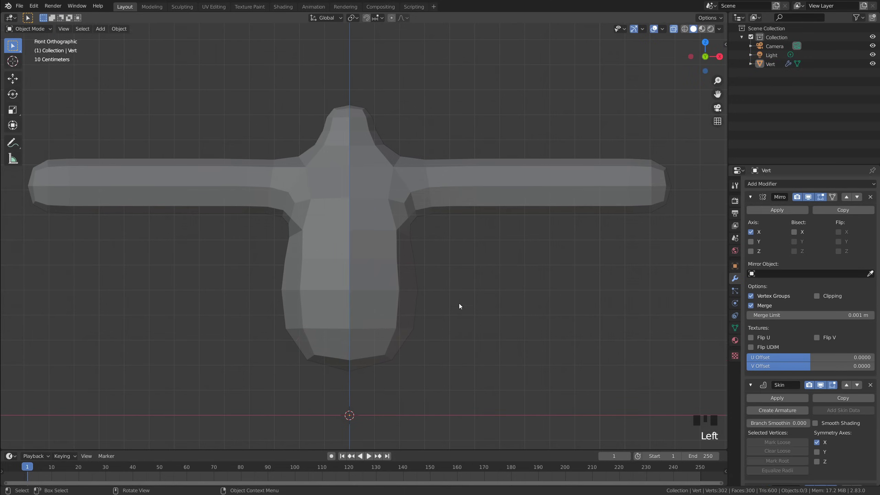
Examine the body's shape without X-ray from the front and at an angle.
scroll(447, 301, down, 2)
key(alt+z)
scroll(438, 300, up, 1)
middle_drag(438, 300, 395, 308)
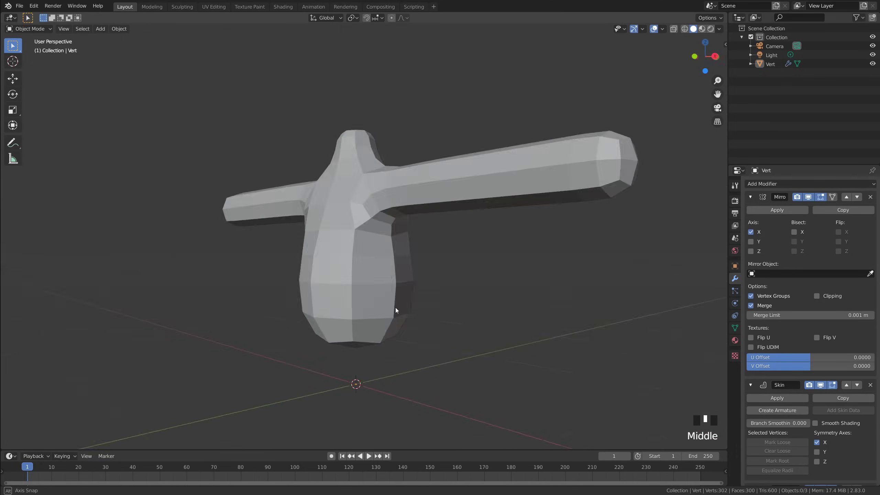
key(KP_1)
scroll(359, 274, down, 1)
shift+middle_drag(359, 274, 363, 271)
scroll(362, 271, up, 2)
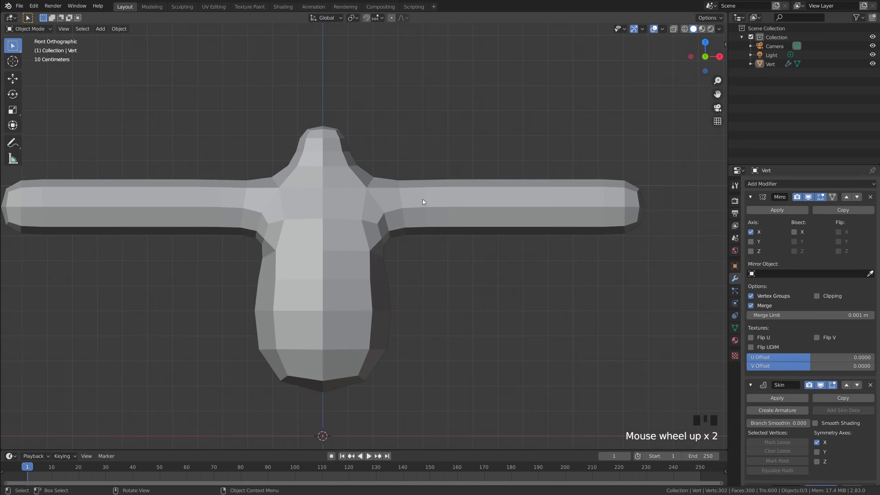
middle_drag(422, 202, 406, 213)
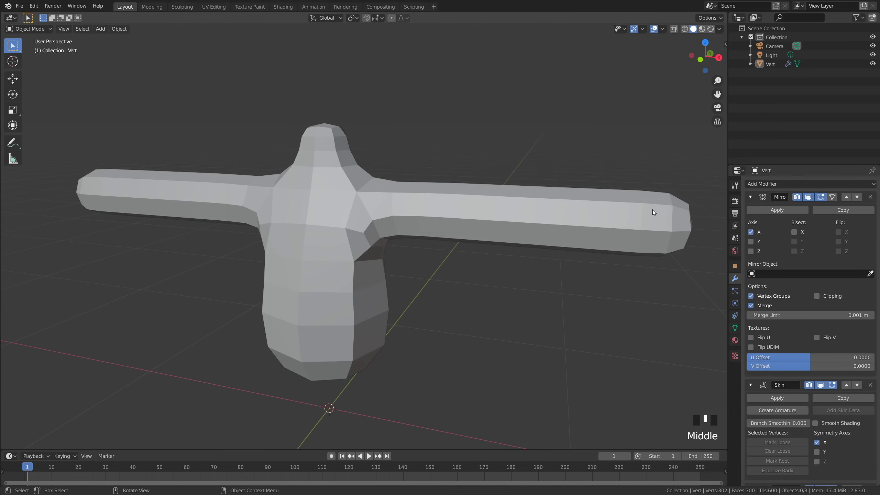
In top view with X-ray on, edit the mesh and move the arm's end vertex inward about 0.05 m along X.
key(grave)
shift+middle_drag(601, 204, 401, 269)
scroll(379, 268, up, 2)
scroll(389, 261, up, 2)
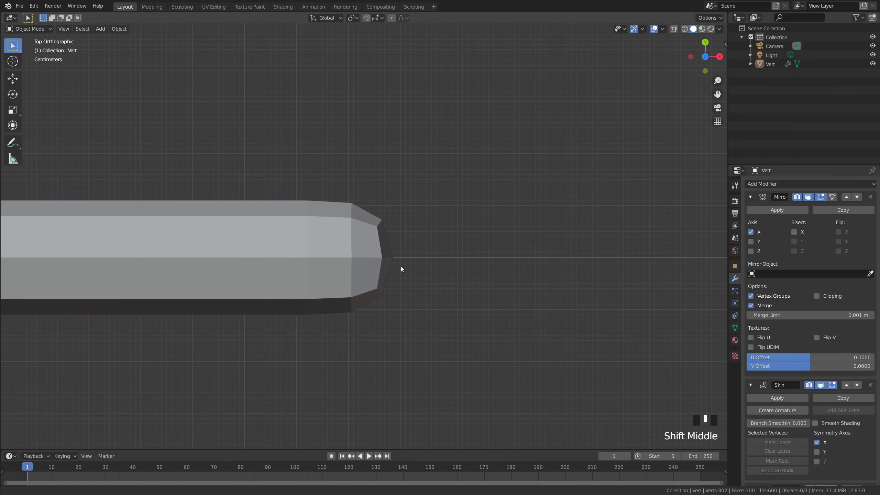
click(348, 253)
scroll(407, 262, down, 1)
key(Tab)
scroll(407, 263, up, 1)
scroll(407, 263, up, 1)
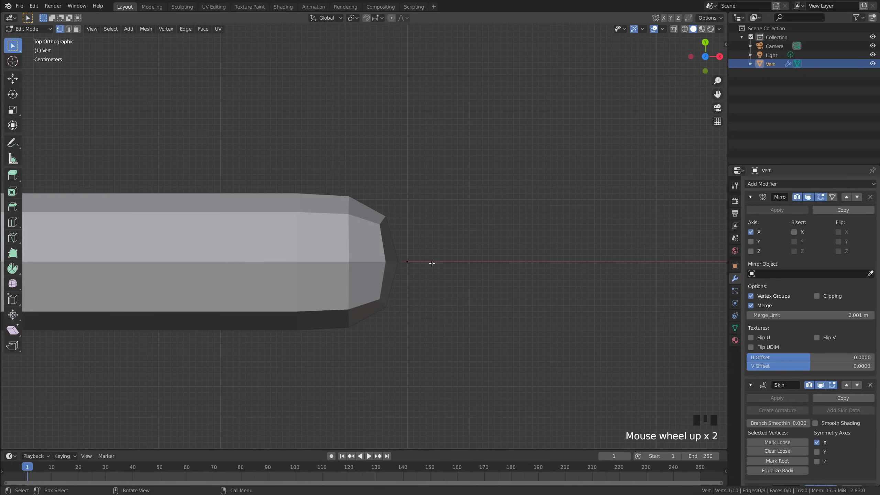
key(alt+z)
shift+middle_drag(431, 263, 360, 270)
drag(312, 252, 346, 270)
key(g)
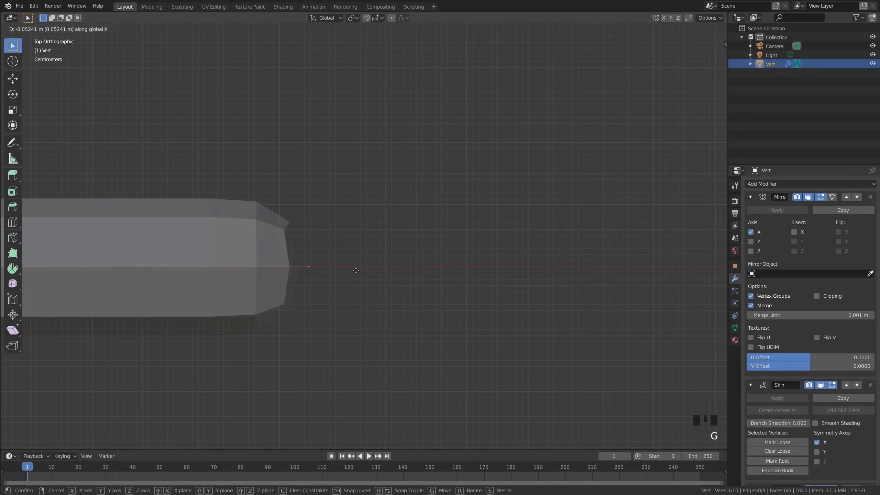
click(357, 271)
Extrude the arm's end vertex outward about 0.1 m along X to form the palm.
key(e)
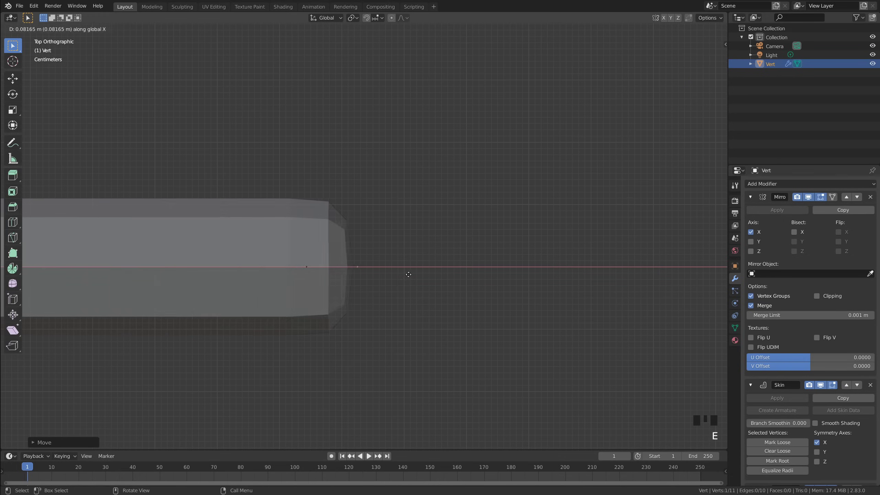
click(404, 274)
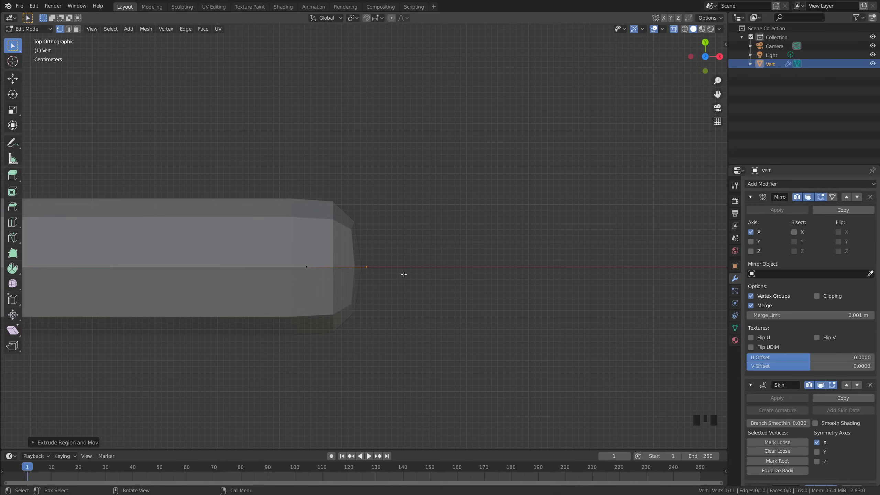
scroll(407, 276, down, 1)
scroll(406, 270, up, 1)
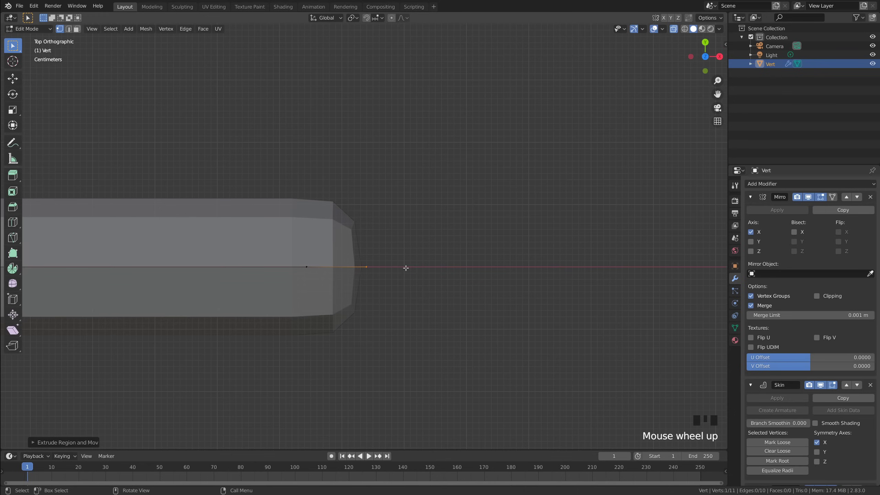
Extrude five separate vertices from the palm vertex, fanned outward as bases for the thumb and four fingers.
key(e)
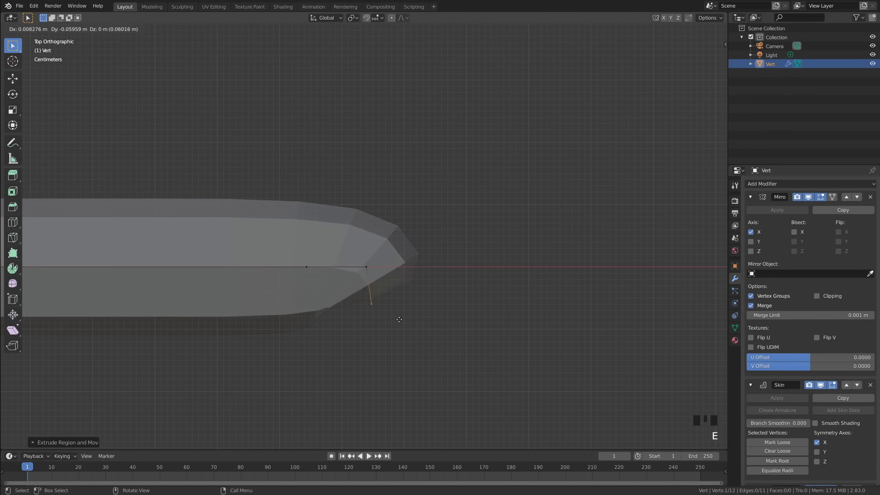
click(410, 339)
key(e)
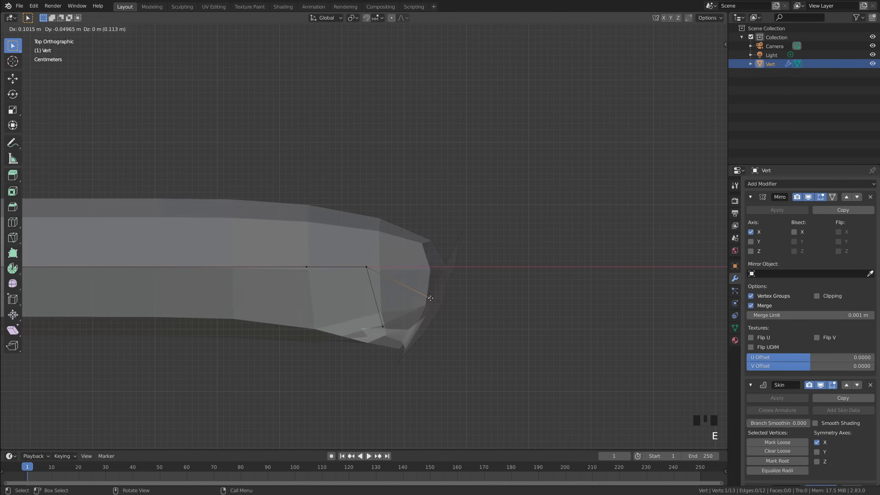
click(439, 302)
click(367, 269)
key(e)
click(439, 265)
click(364, 266)
key(e)
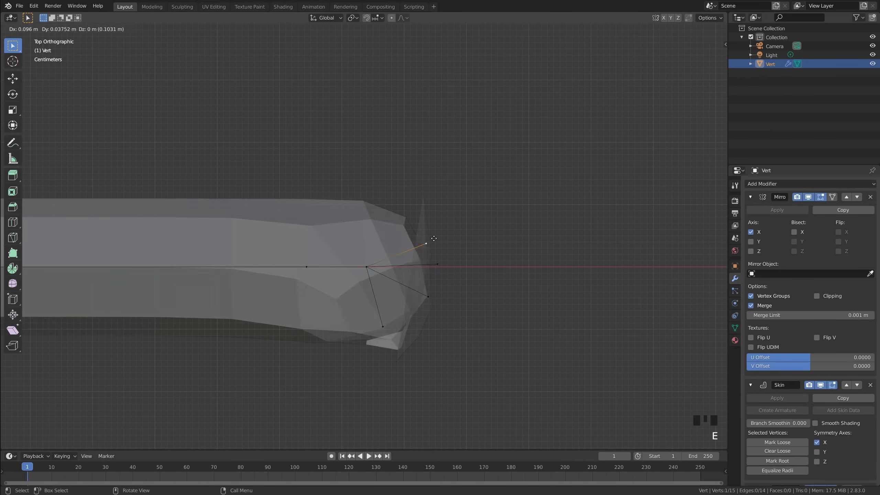
click(430, 250)
click(367, 266)
key(e)
click(404, 230)
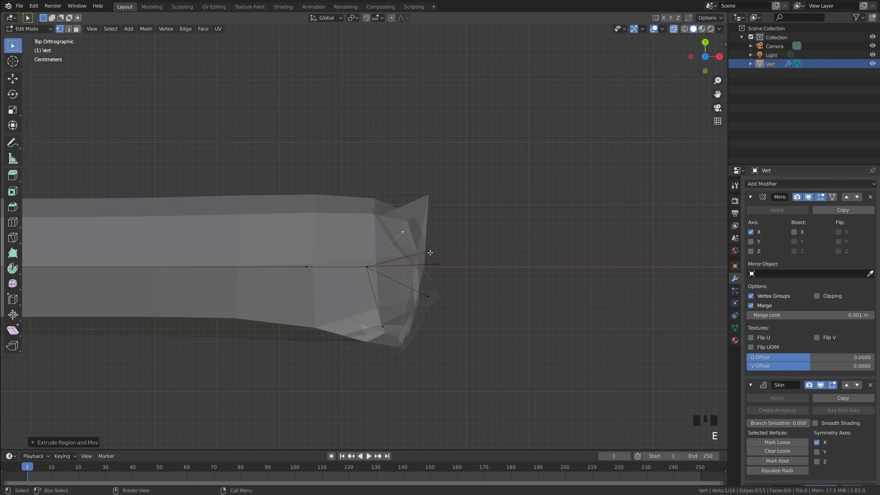
Reposition the four finger base vertices so they fan out evenly around the palm vertex.
key(g)
click(426, 222)
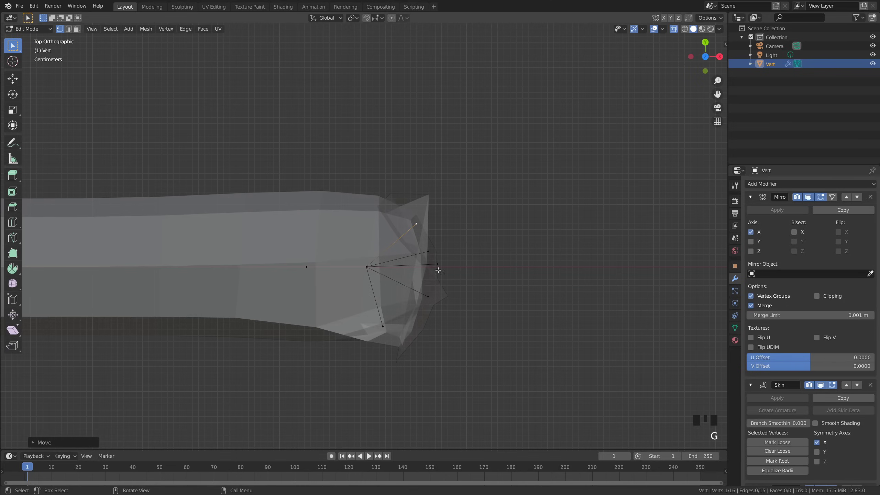
click(438, 268)
key(g)
click(438, 283)
click(424, 251)
key(g)
click(433, 248)
click(438, 280)
key(g)
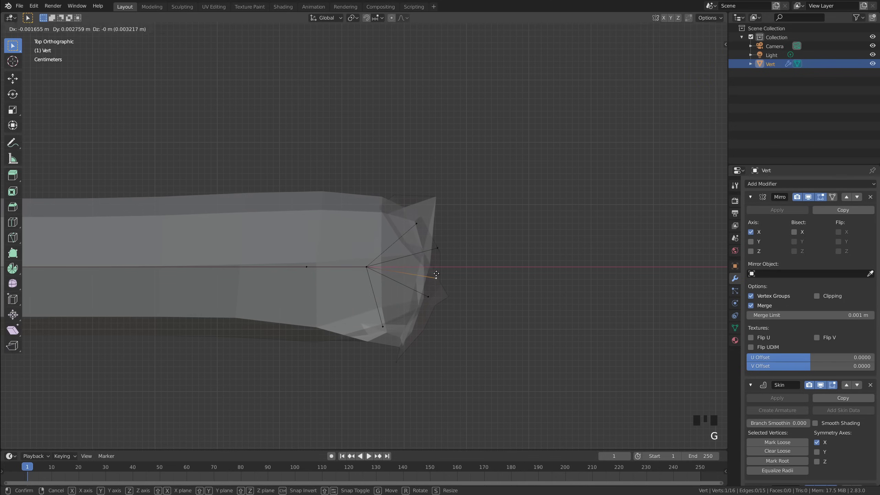
click(436, 277)
click(429, 299)
key(g)
click(419, 300)
scroll(473, 296, down, 1)
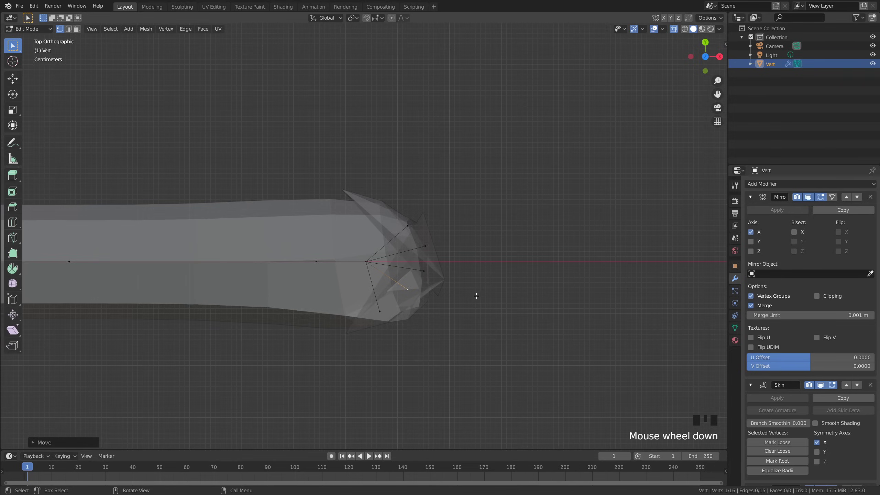
scroll(447, 271, up, 2)
scroll(420, 245, down, 1)
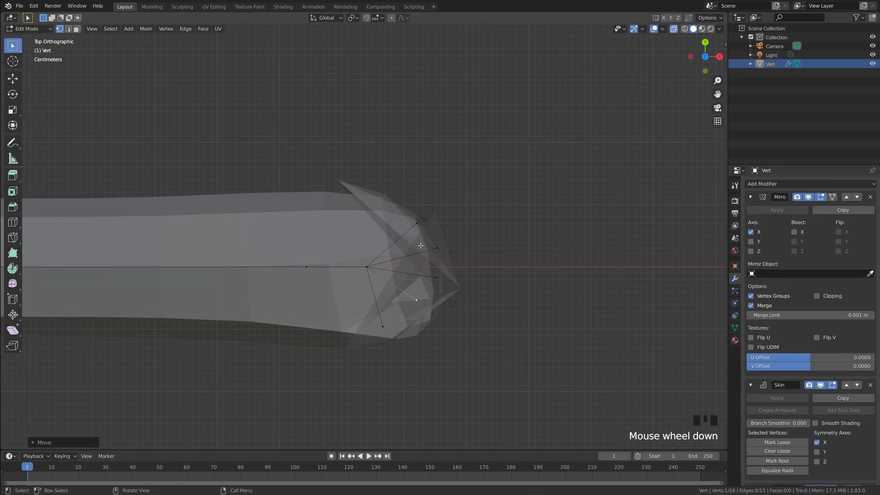
Mark the palm vertex as loose in the Skin modifier.
click(351, 255)
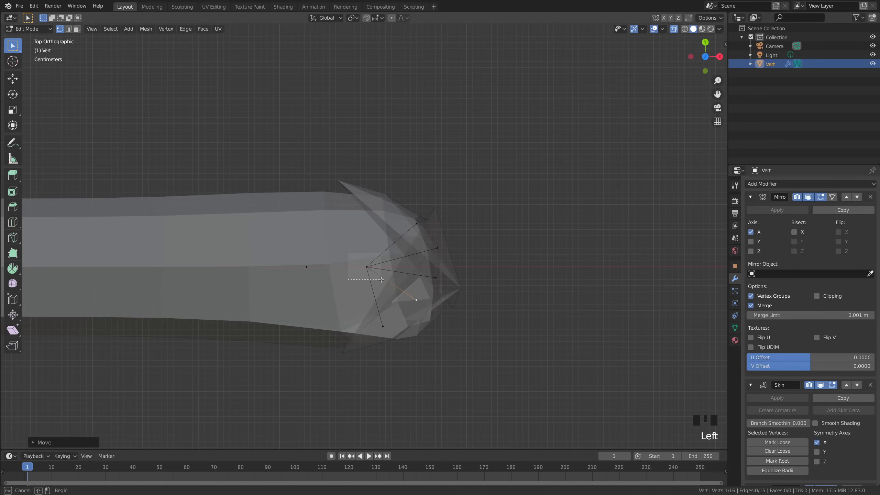
drag(381, 280, 381, 280)
scroll(778, 360, down, 11)
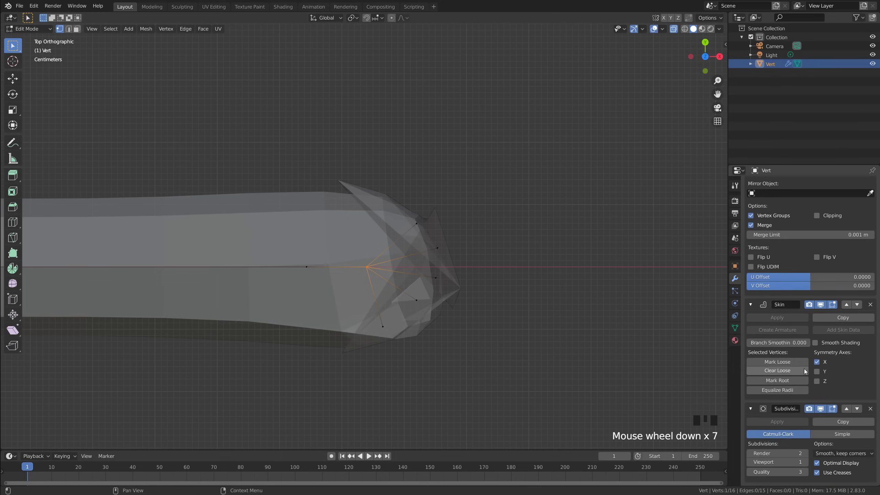
click(786, 364)
Shrink the skin radius of the palm vertex and all five finger base vertices to about 0.28, then clear the selection.
drag(343, 173, 528, 391)
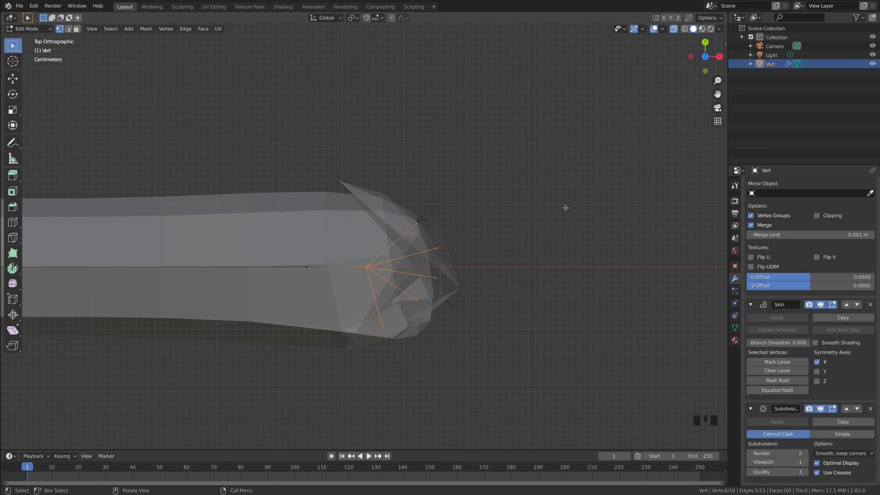
key(ctrl+a)
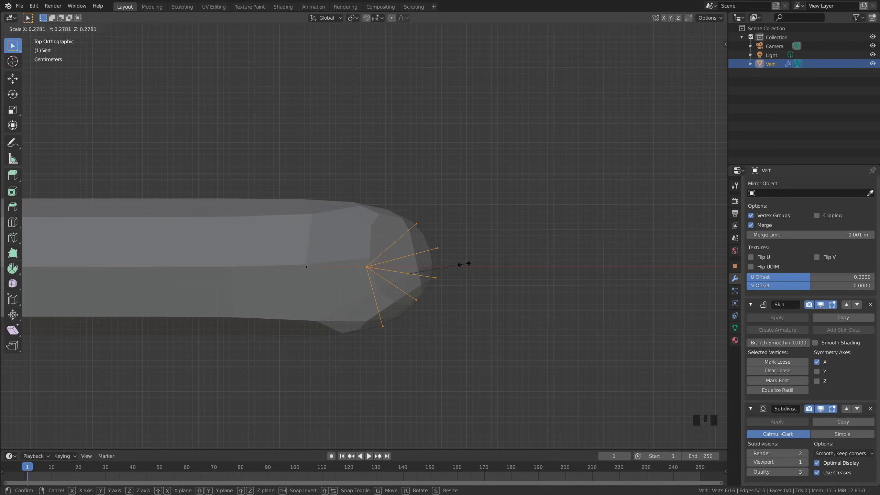
click(461, 265)
click(495, 271)
scroll(464, 304, down, 1)
scroll(454, 296, up, 1)
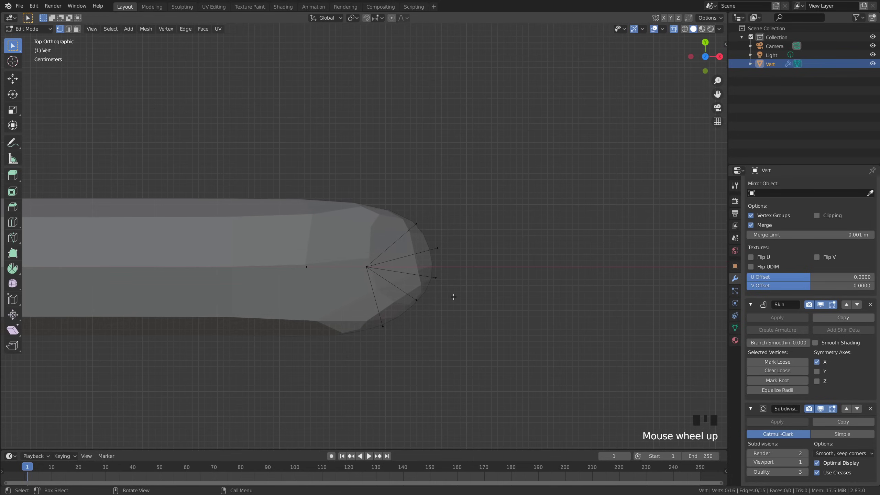
Nudge the thumb base inward and extrude the thumb diagonally outward, and extrude the adjacent index finger outward from its base vertex.
click(383, 326)
key(e)
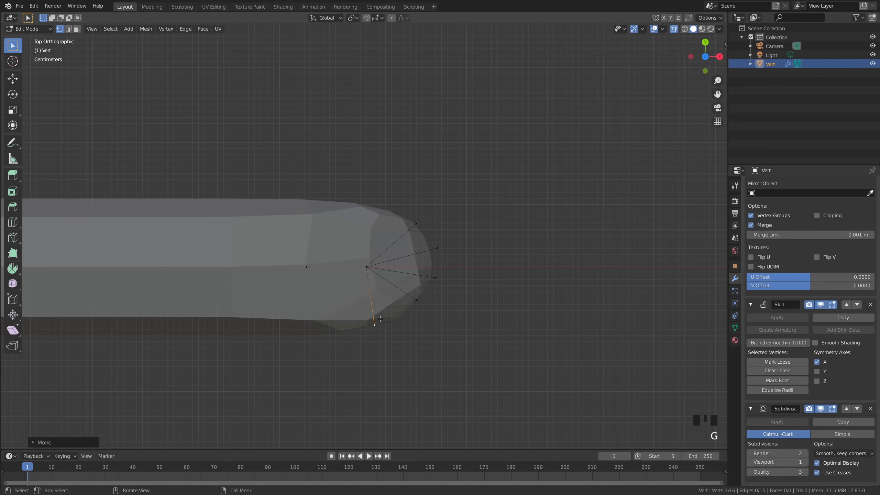
click(410, 371)
click(417, 300)
key(e)
click(515, 318)
Extrude the middle, ring and little fingers outward from their base vertices, making the little finger shorter and angled away.
click(436, 278)
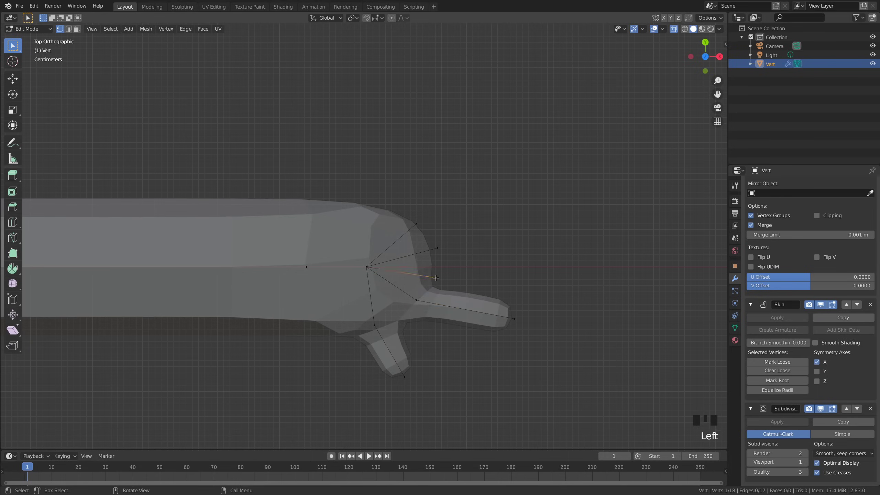
key(e)
click(540, 275)
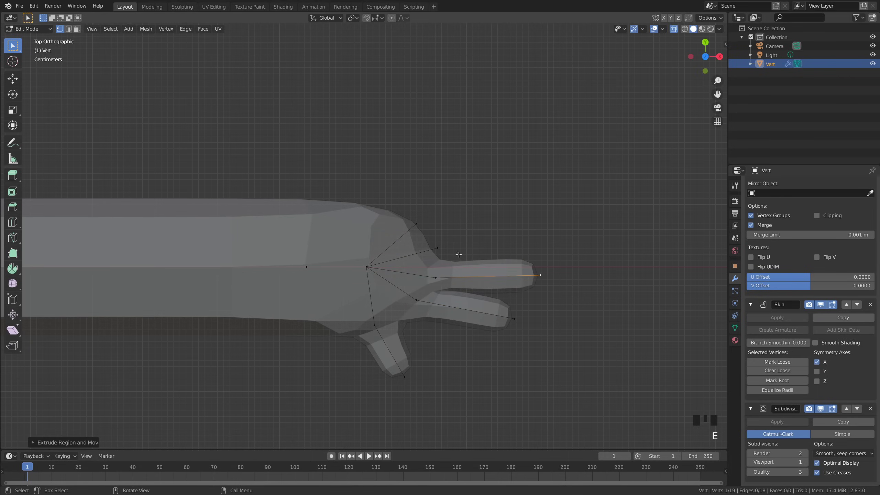
click(438, 248)
key(e)
click(526, 235)
click(417, 223)
key(e)
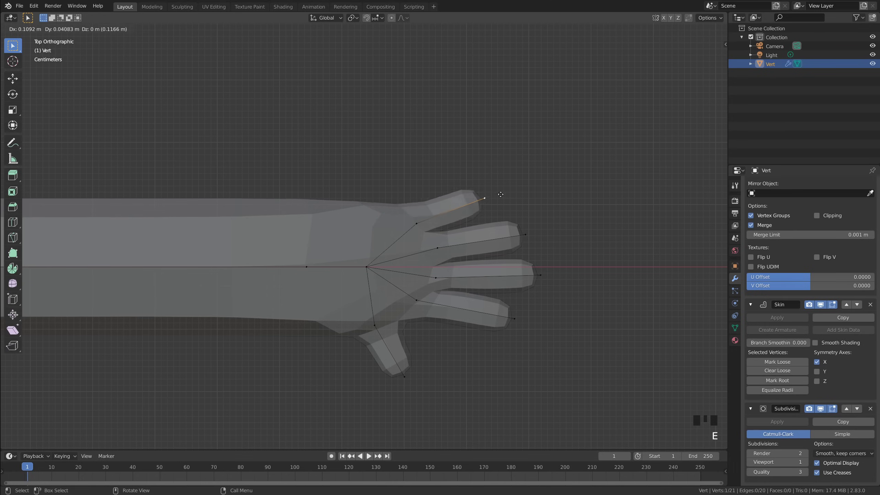
click(503, 194)
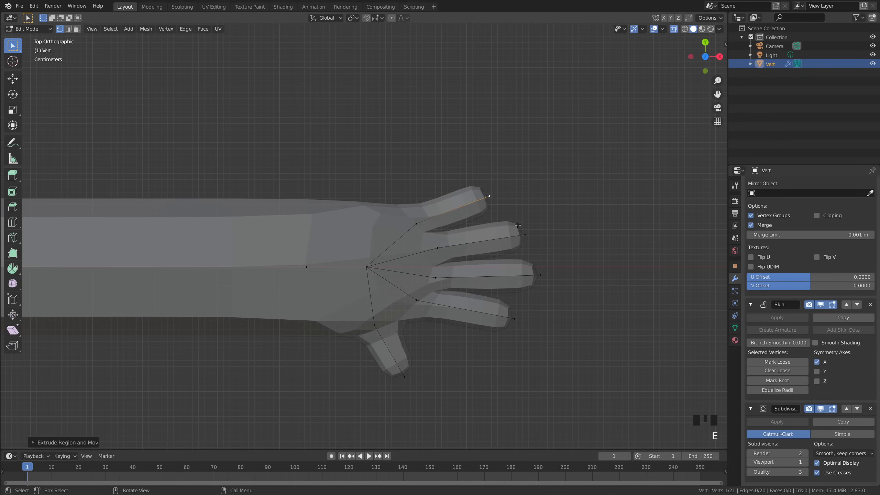
Move the little and ring finger base vertices slightly to spread the knuckles apart.
click(416, 223)
key(g)
click(417, 219)
click(437, 248)
key(g)
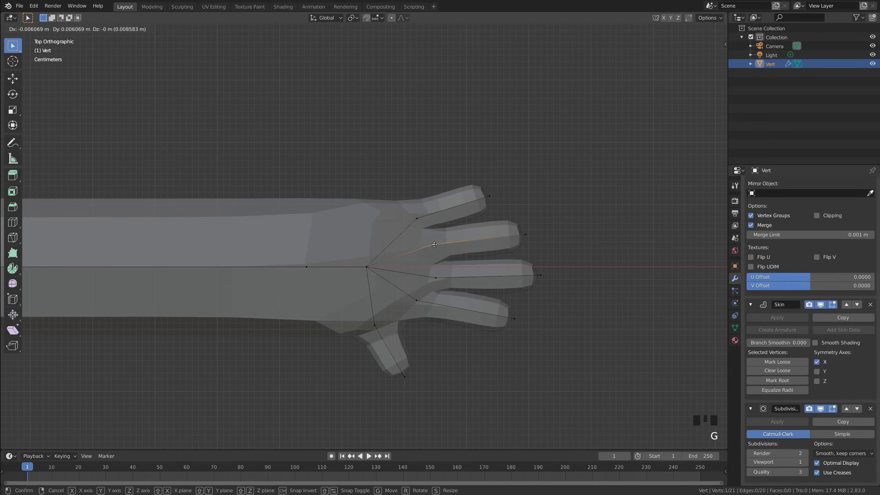
click(434, 245)
Shift the middle finger's base vertex back toward the palm and adjust its tip vertex slightly.
click(436, 278)
key(g)
click(429, 269)
click(540, 275)
key(g)
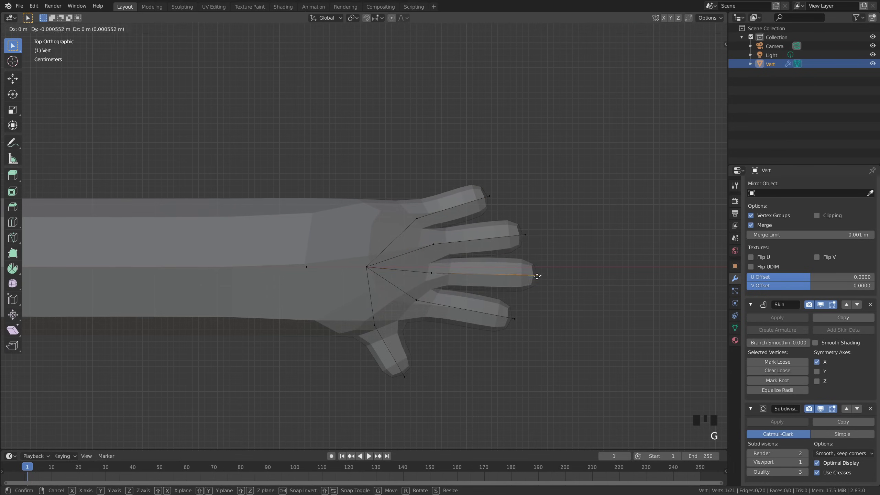
click(533, 277)
Shift the index finger's base vertex slightly outward and nudge its tip vertex to match.
click(417, 301)
key(g)
click(420, 303)
click(513, 316)
key(g)
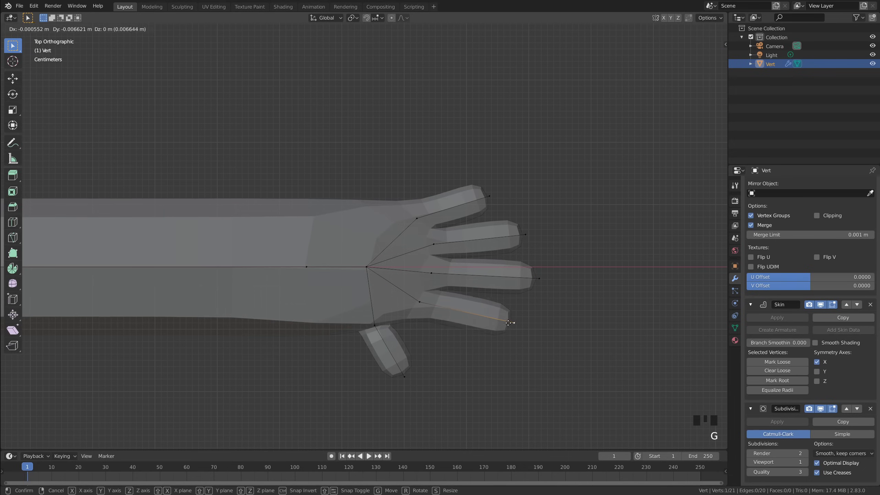
click(511, 321)
Move the thumb's base and tip vertices outward, away from the wrist, so the thumb joins the palm.
click(415, 358)
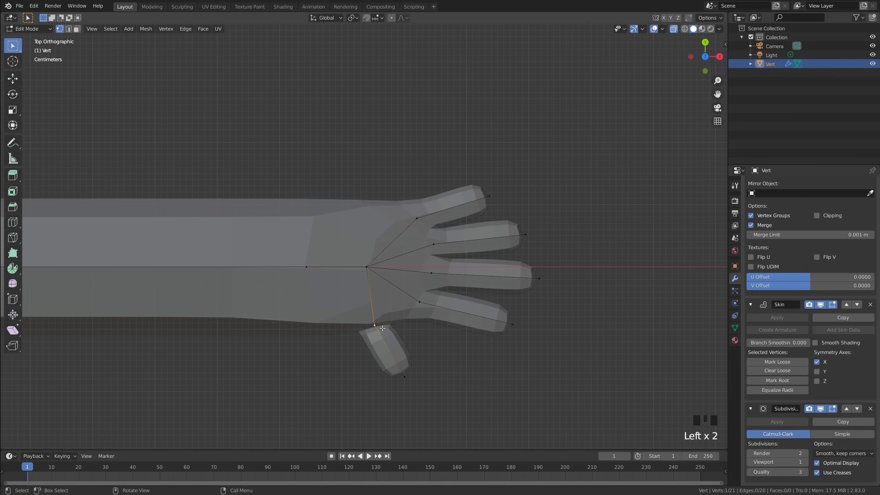
key(g)
click(397, 333)
key(g)
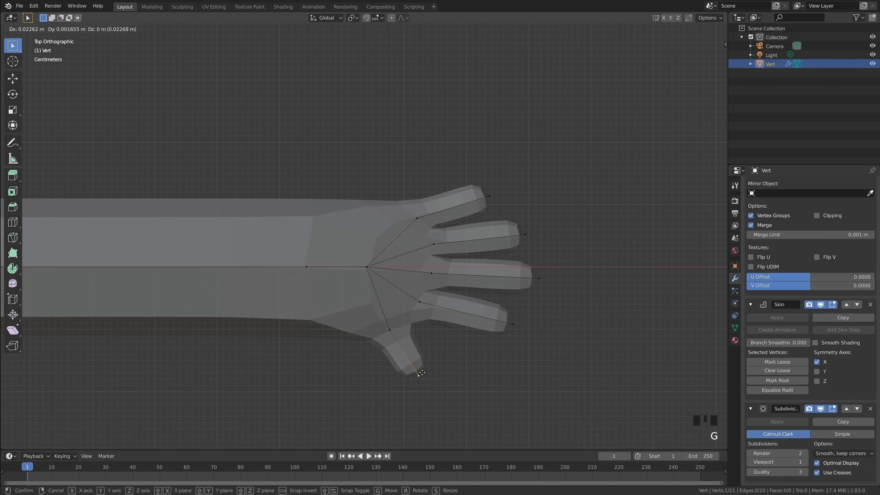
click(424, 373)
Return to Object Mode and examine the hand and the whole body from different angles.
scroll(463, 344, down, 2)
middle_drag(459, 347, 436, 303)
shift+scroll(425, 260, up, 1)
shift+middle_drag(425, 260, 424, 307)
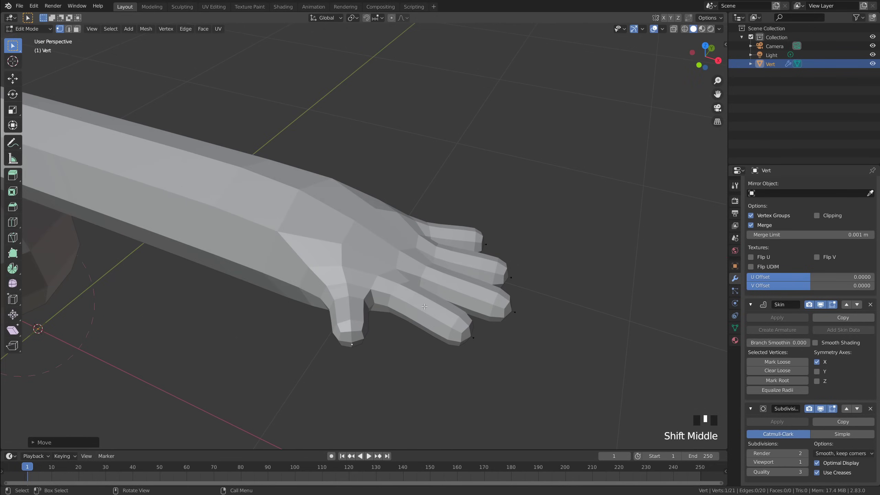
key(Tab)
click(557, 286)
middle_drag(557, 286, 536, 307)
scroll(536, 307, down, 2)
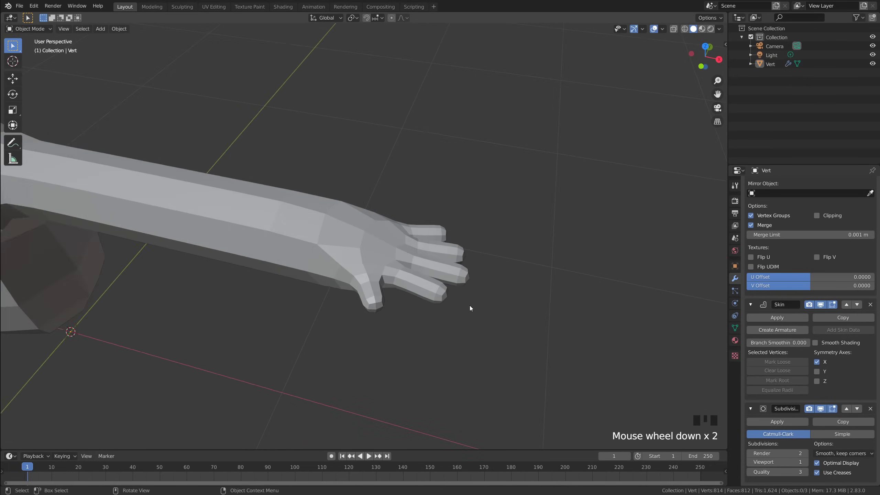
middle_drag(469, 305, 432, 286)
scroll(324, 255, down, 3)
scroll(426, 287, down, 2)
Lower the body along the Z axis until the bottom of the torso rests at ground level.
key(KP_1)
click(301, 275)
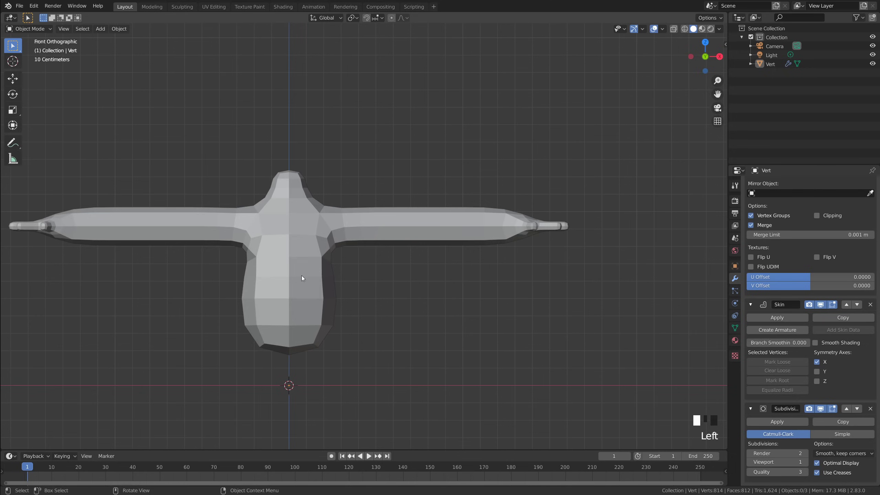
shift+middle_drag(301, 275, 397, 293)
key(g)
key(z)
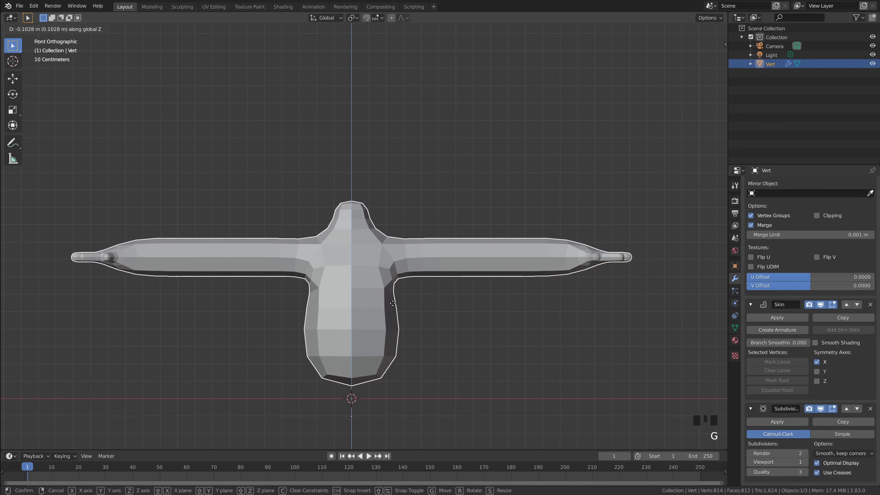
click(458, 321)
click(459, 322)
middle_drag(459, 321, 379, 281)
scroll(477, 317, down, 1)
click(379, 282)
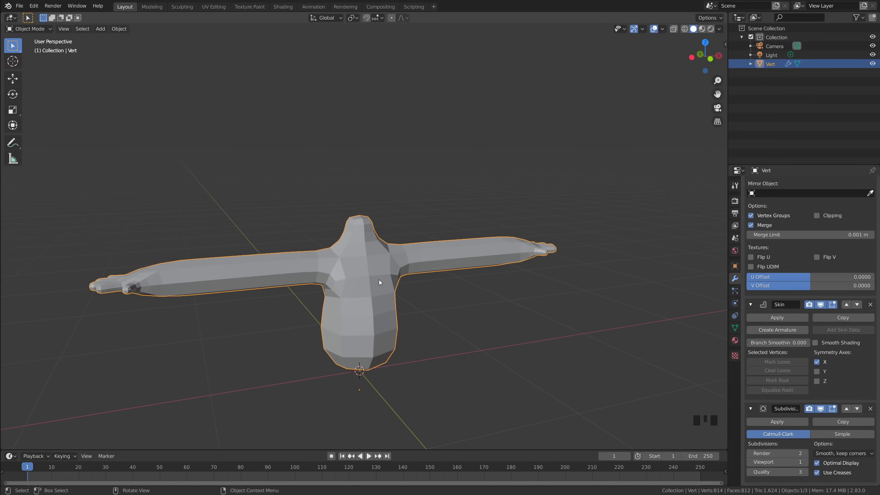
middle_drag(451, 300, 435, 298)
Duplicate the body in place and move the copy to a new collection named "backups".
key(shift+d)
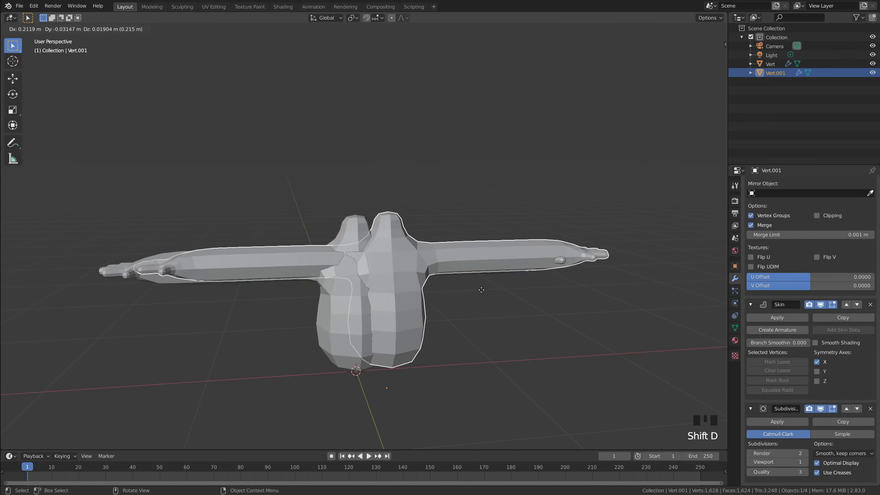
right_click(531, 224)
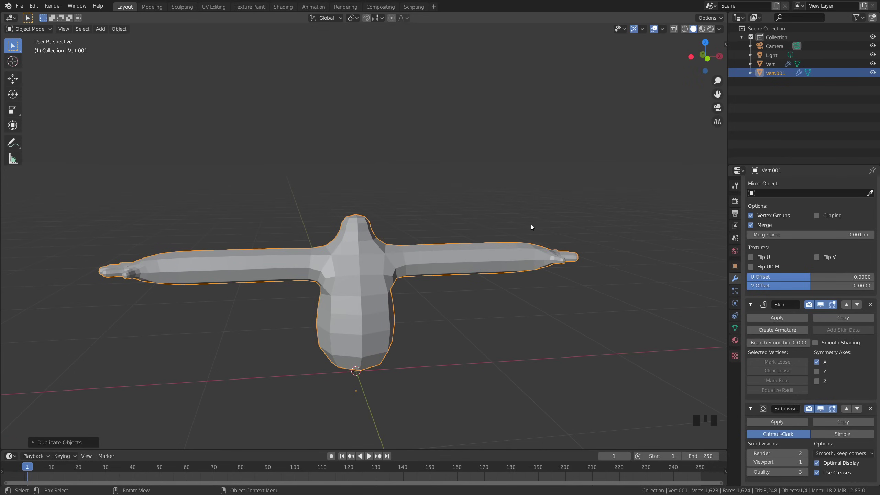
key(m)
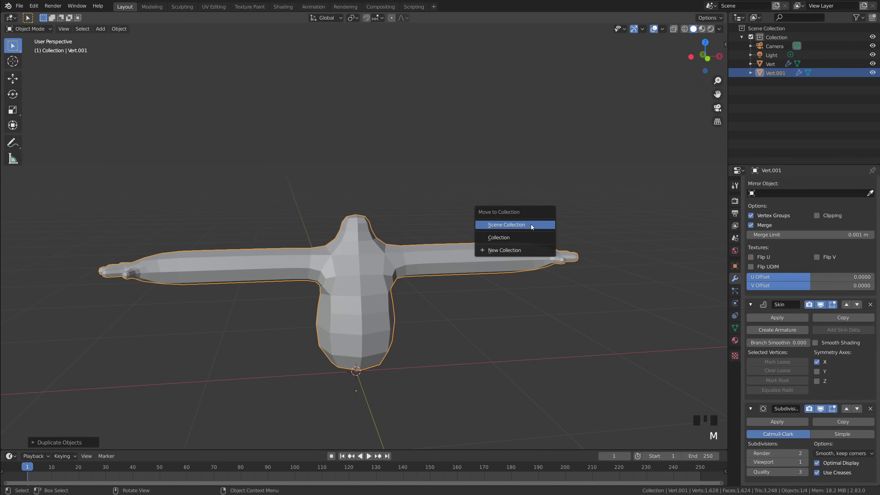
click(553, 252)
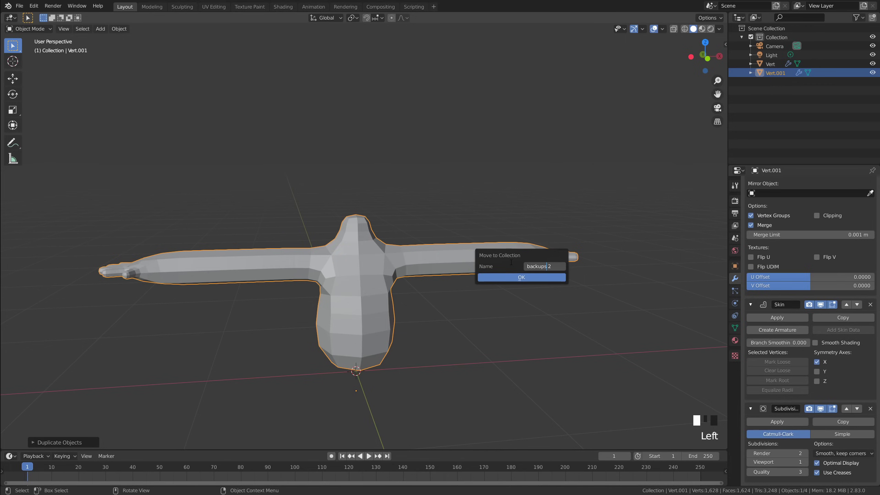
click(543, 277)
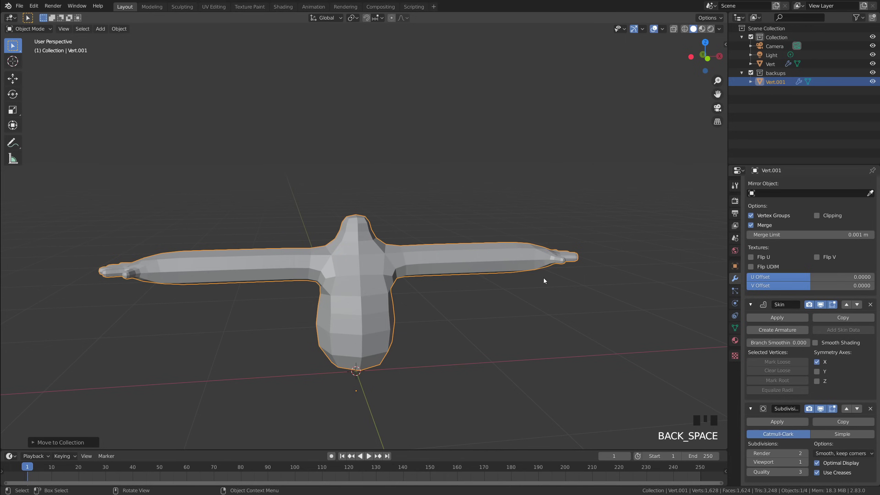
click(574, 280)
Rename the duplicated object in the backups collection to "body backup".
click(786, 73)
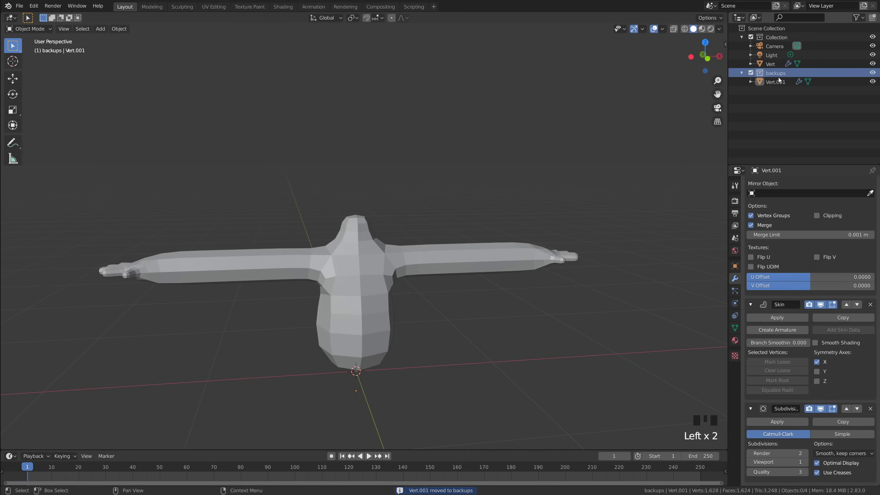
double_click(776, 82)
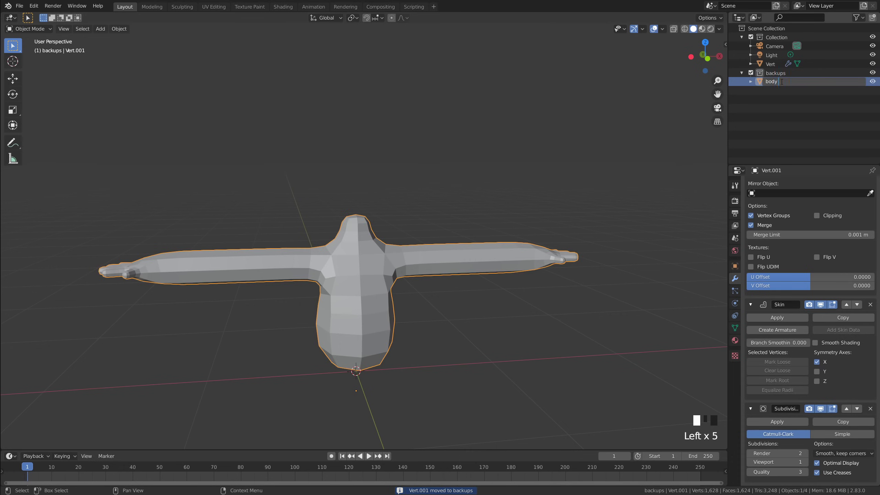
text(body backup)
key(Return)
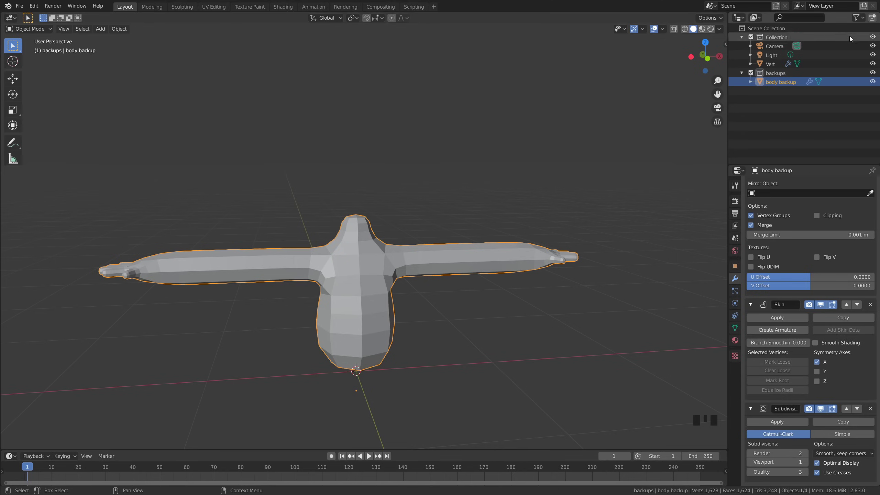
Show the render visibility toggles in the Outliner, then hide the backups collection from viewport and renders and collapse it.
click(859, 20)
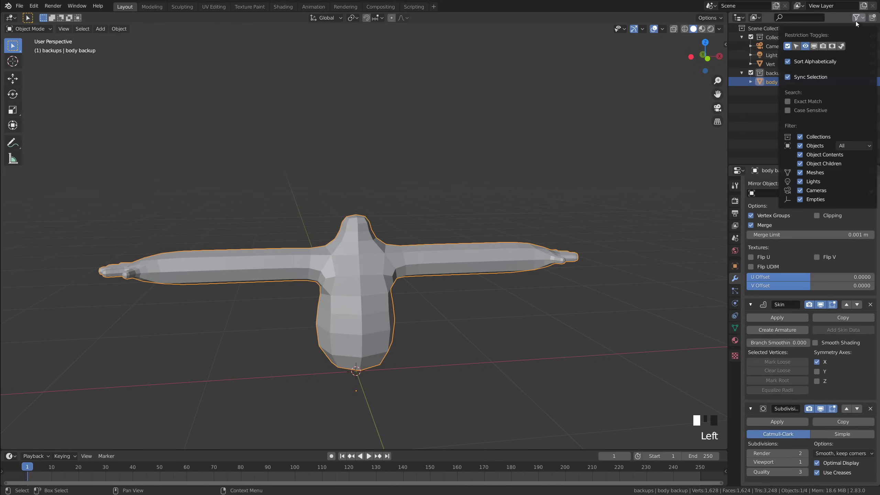
click(824, 46)
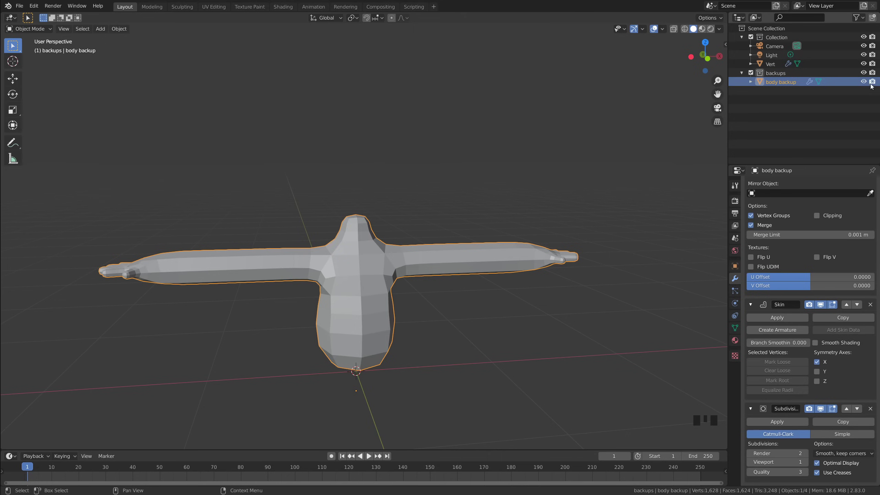
click(864, 72)
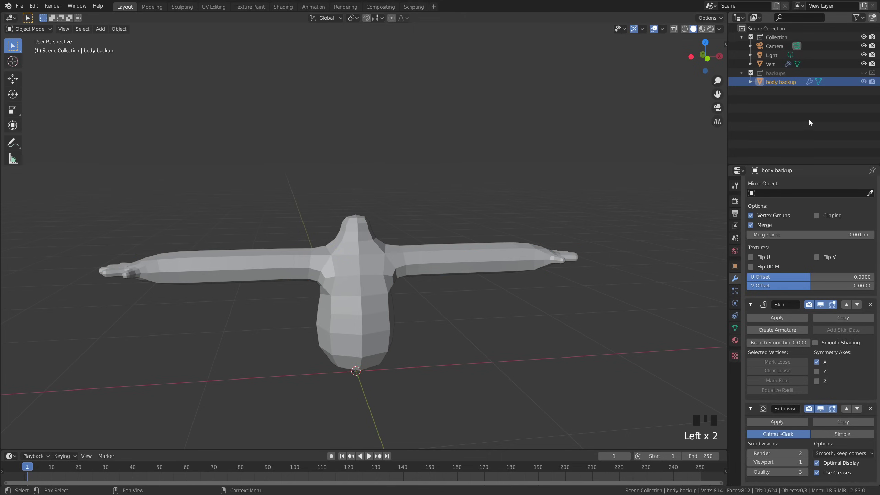
click(742, 73)
Apply the Mirror, Skin and Subdivision Surface modifiers to the original body object.
click(521, 149)
key(grave)
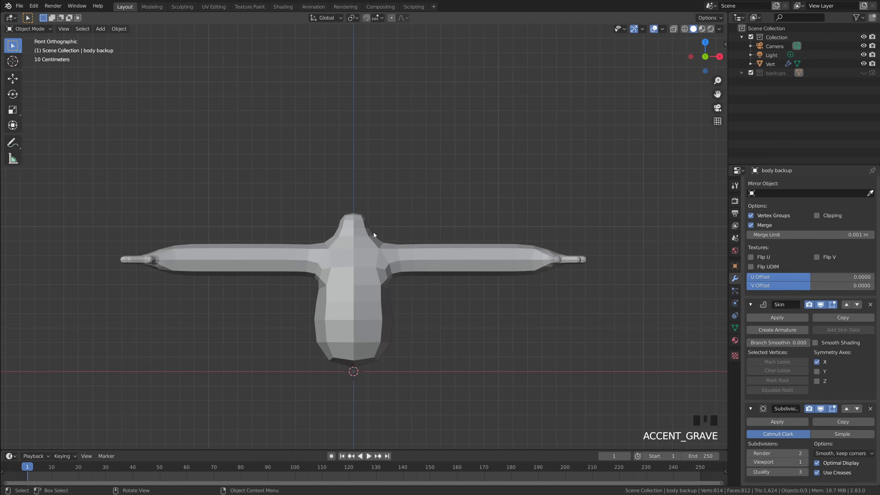
click(394, 280)
scroll(541, 284, down, 1)
scroll(773, 236, up, 14)
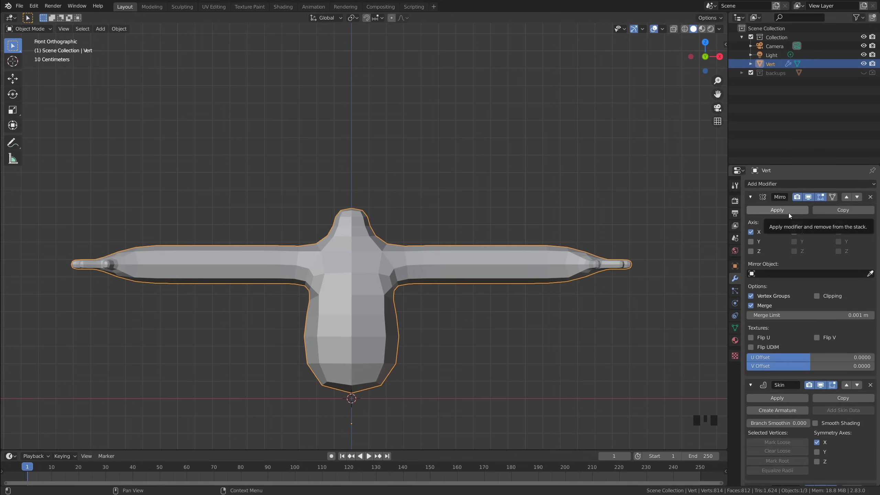
click(778, 210)
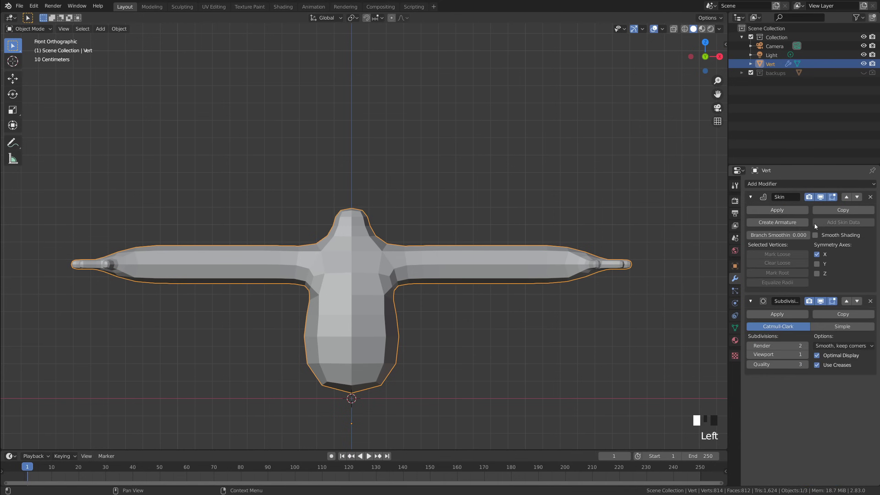
click(787, 210)
click(782, 211)
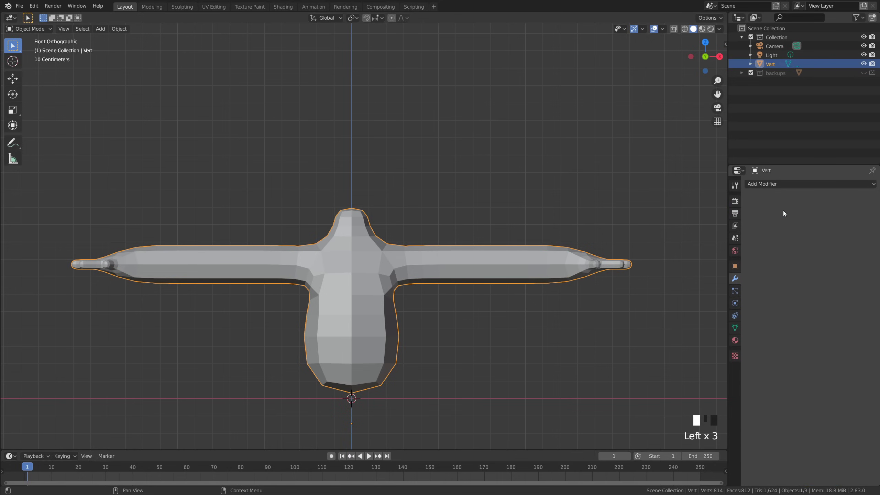
Examine the body's applied mesh in Edit Mode and its overall shape from the front and side.
click(544, 291)
key(Tab)
middle_drag(492, 286, 461, 311)
key(Tab)
key(KP_1)
scroll(423, 281, up, 3)
scroll(426, 274, down, 4)
scroll(426, 274, up, 1)
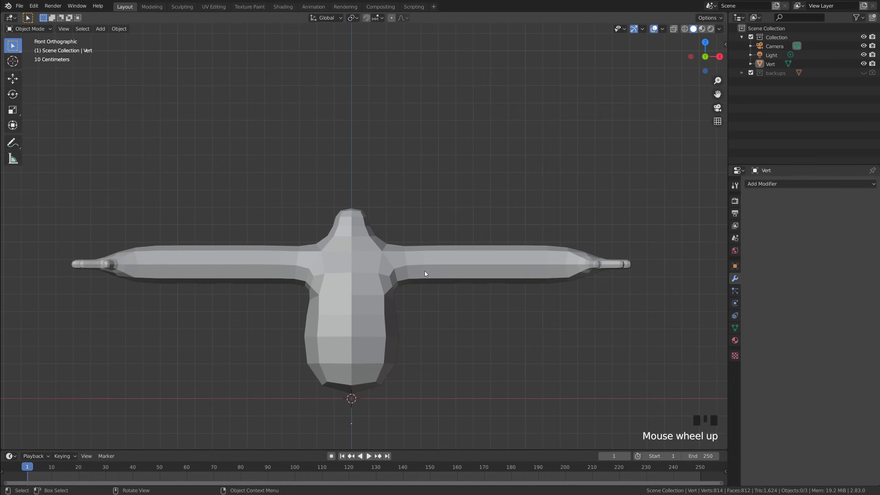
scroll(421, 273, up, 1)
middle_drag(419, 273, 342, 271)
key(grave)
click(314, 260)
scroll(357, 241, up, 2)
shift+middle_drag(357, 241, 388, 241)
click(393, 252)
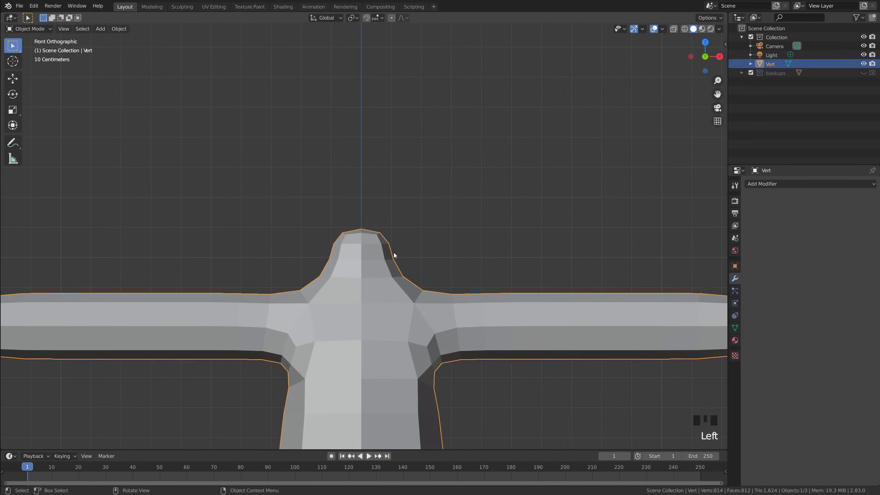
scroll(394, 257, down, 2)
scroll(393, 261, down, 2)
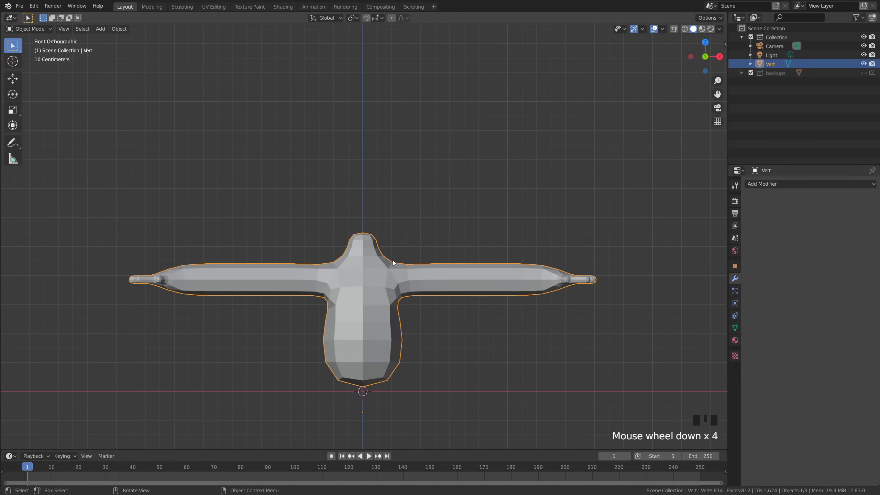
Deselect the body, add a cube mesh and scale it down to roughly the torso's width.
scroll(393, 260, up, 1)
click(505, 171)
shift+middle_drag(448, 192, 471, 194)
scroll(475, 188, up, 1)
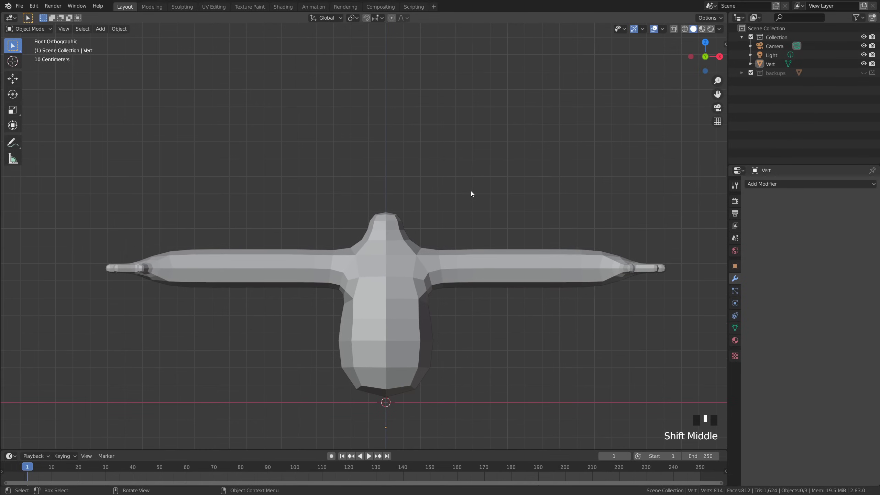
key(shift+a)
mouse_move(471, 191)
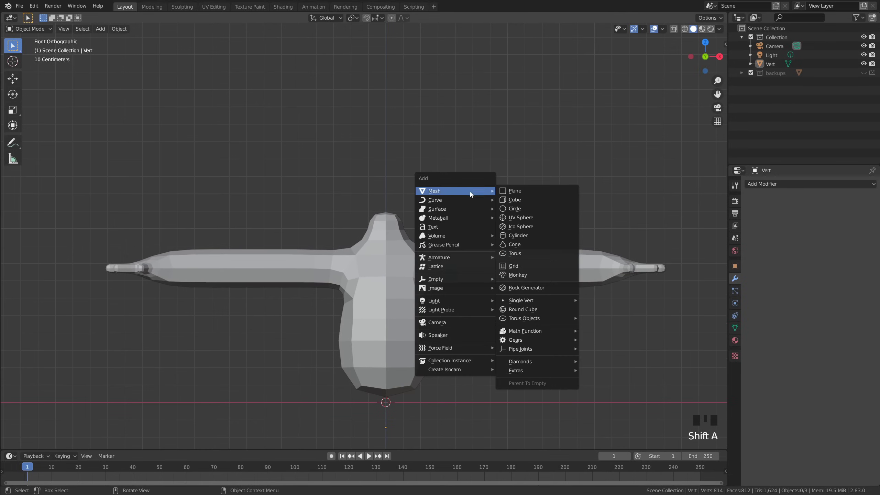
click(527, 200)
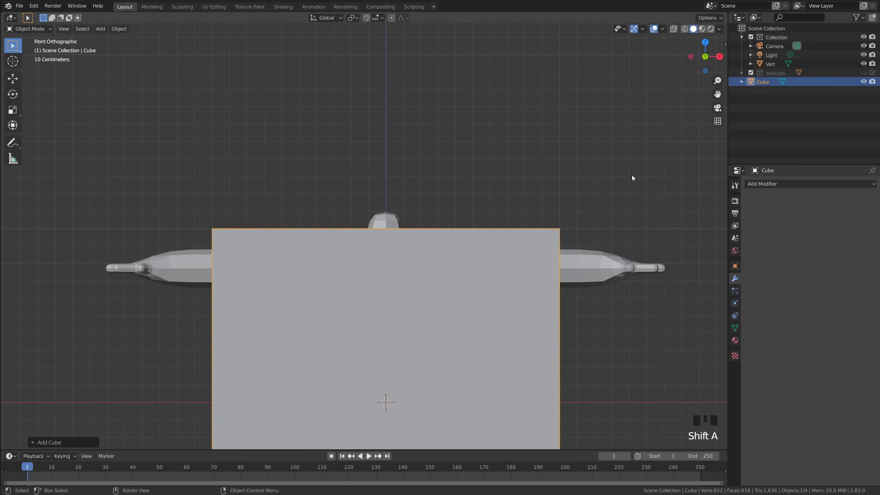
key(s)
click(464, 354)
Raise the cube along the Z axis to sit on top of the neck as the head.
key(g)
key(z)
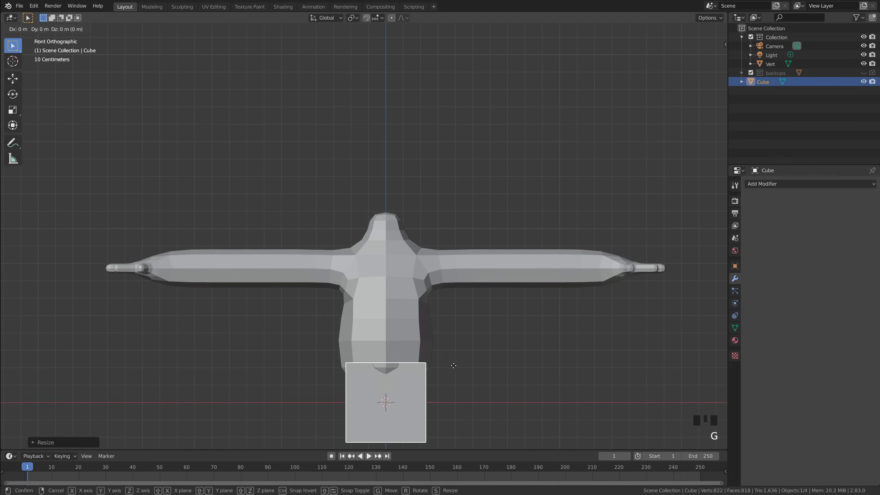
click(483, 150)
click(542, 186)
mouse_move(543, 189)
middle_down()
mouse_move(491, 191)
mouse_move(516, 189)
mouse_move(509, 175)
mouse_move(473, 179)
mouse_move(540, 173)
middle_up()
key(KP_1)
scroll(492, 170, up, 2)
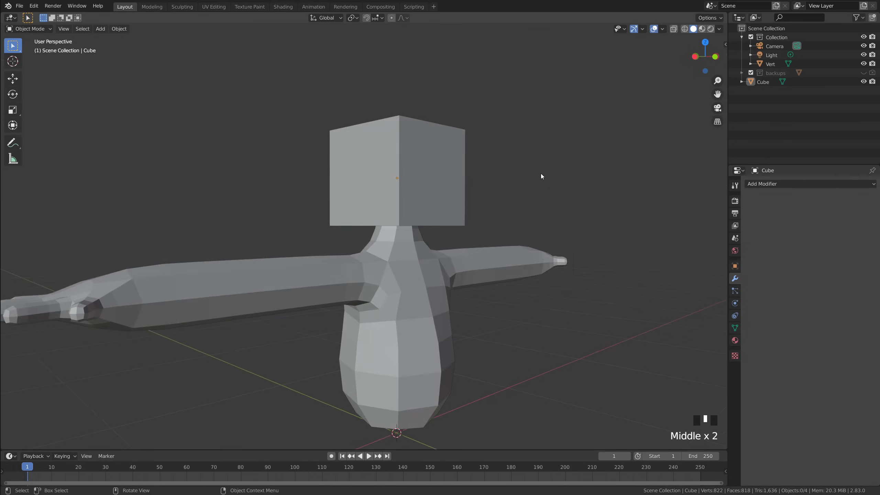
Add a Subdivision Surface modifier to the head cube.
key(grave)
scroll(480, 126, up, 1)
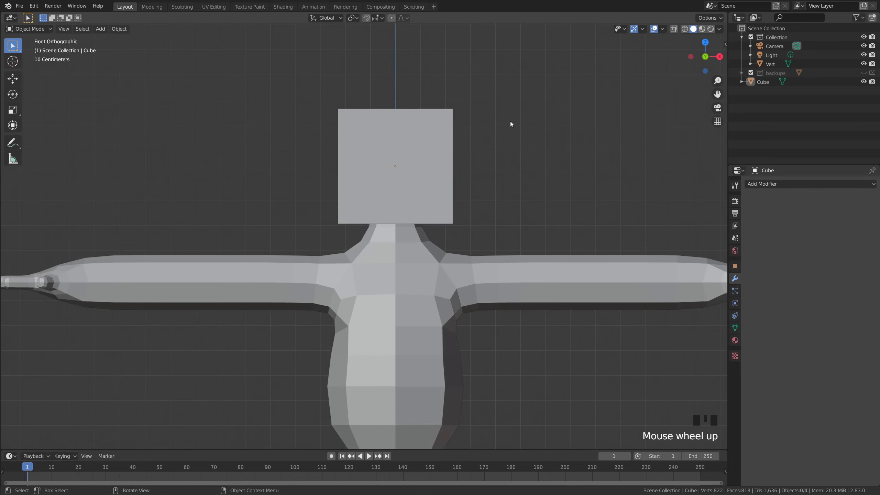
middle_drag(510, 121, 468, 117)
key(grave)
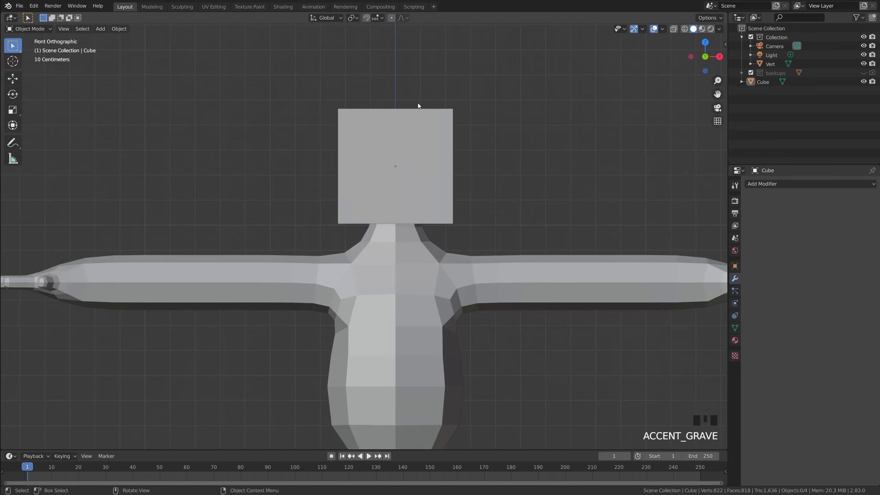
click(420, 112)
shift+middle_drag(510, 154, 476, 138)
click(758, 183)
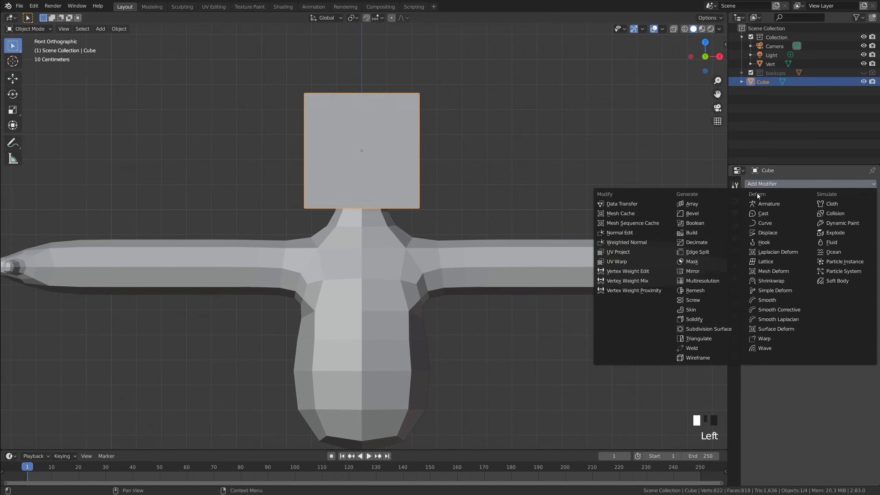
click(707, 328)
scroll(477, 190, up, 2)
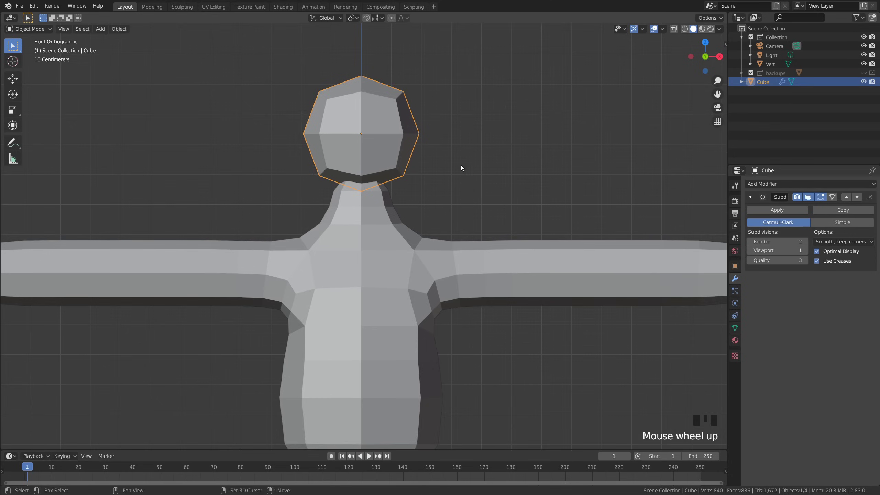
Add a horizontal loop cut around the head cube and slide it slightly above the middle, by a factor of about 0.11.
shift+middle_drag(464, 167, 447, 217)
key(Tab)
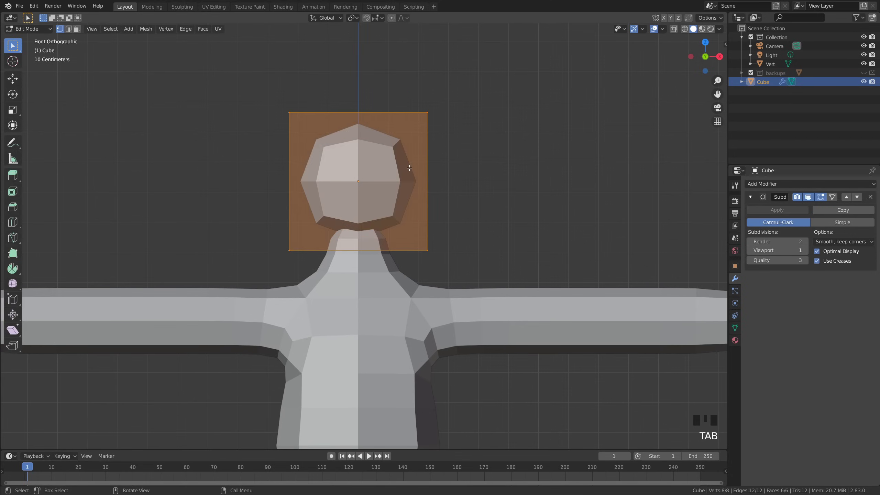
key(ctrl+r)
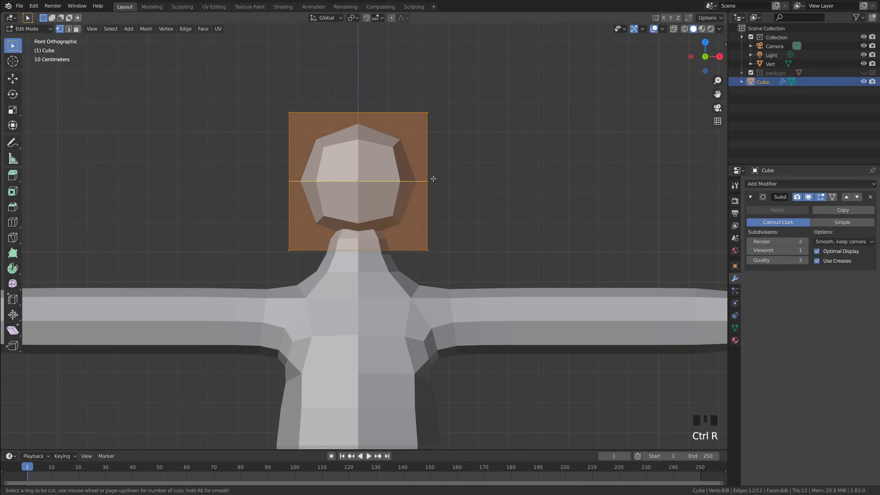
click(434, 182)
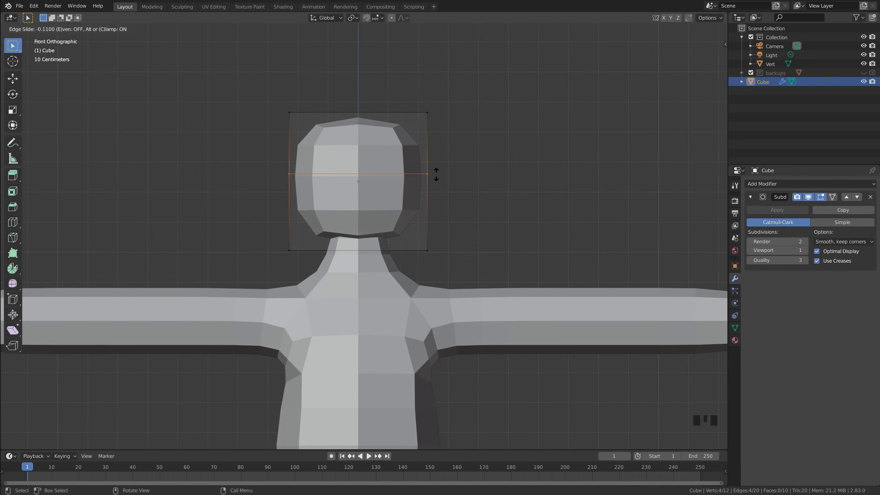
click(436, 175)
key(Tab)
scroll(509, 181, down, 1)
scroll(520, 183, up, 1)
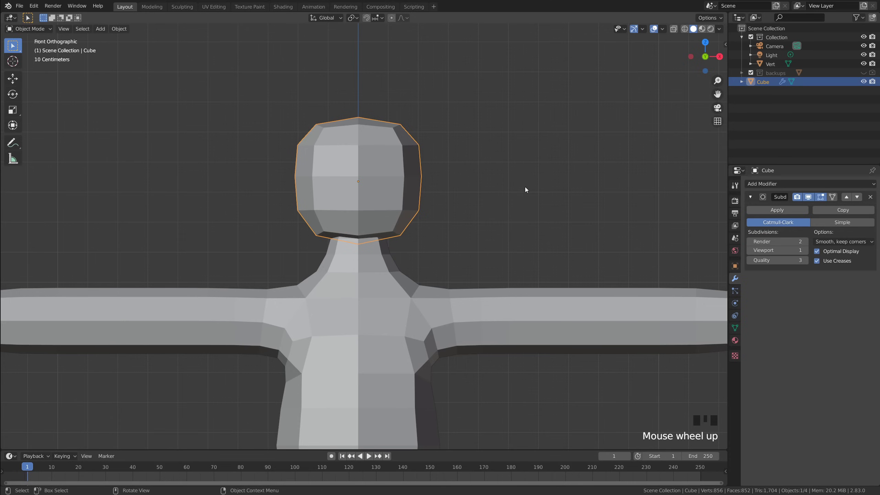
Narrow the head along the X axis and adjust its size and Z height so it rests on the neck.
key(s)
key(x)
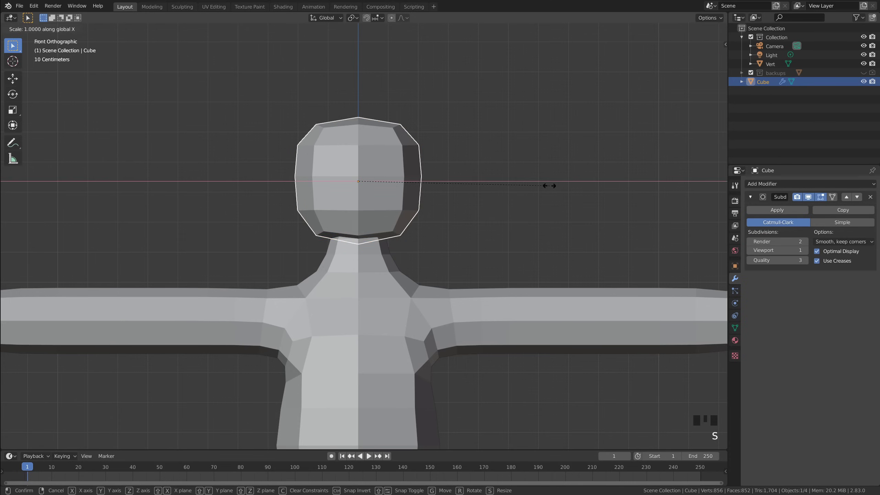
click(531, 184)
key(g)
key(z)
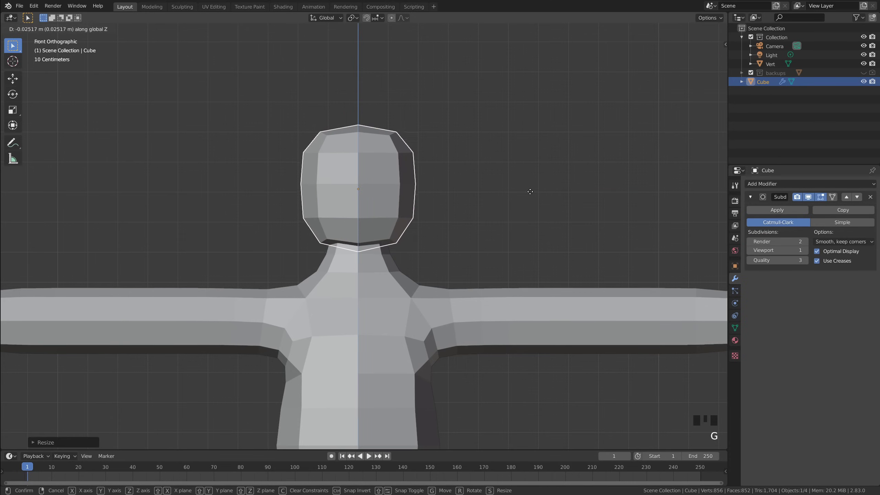
right_click(527, 193)
key(g)
key(z)
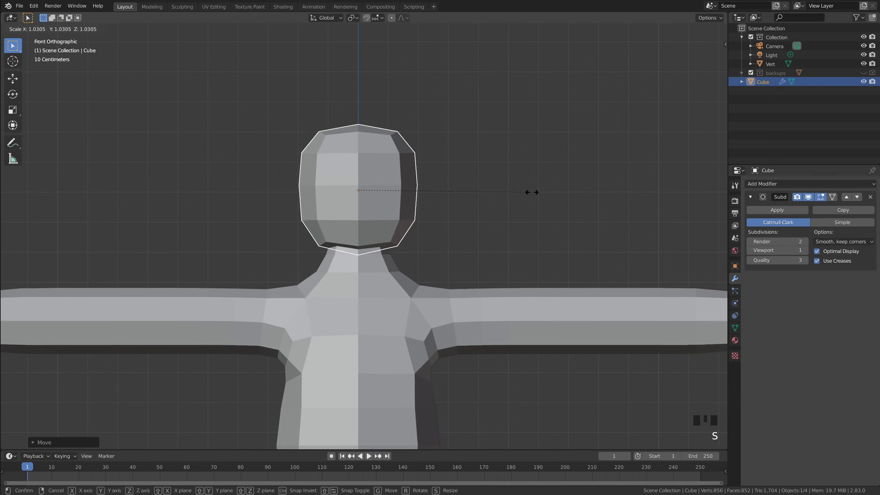
right_click(533, 192)
key(g)
key(z)
click(501, 202)
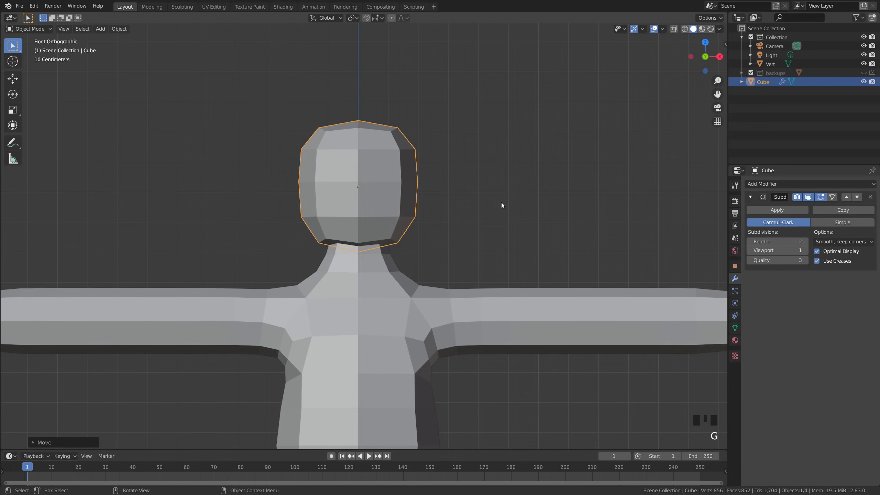
From the right side with X-ray on, move the lower back edge of the head's mesh inward and up.
middle_drag(501, 203, 504, 206)
key(grave)
click(501, 200)
scroll(418, 156, up, 2)
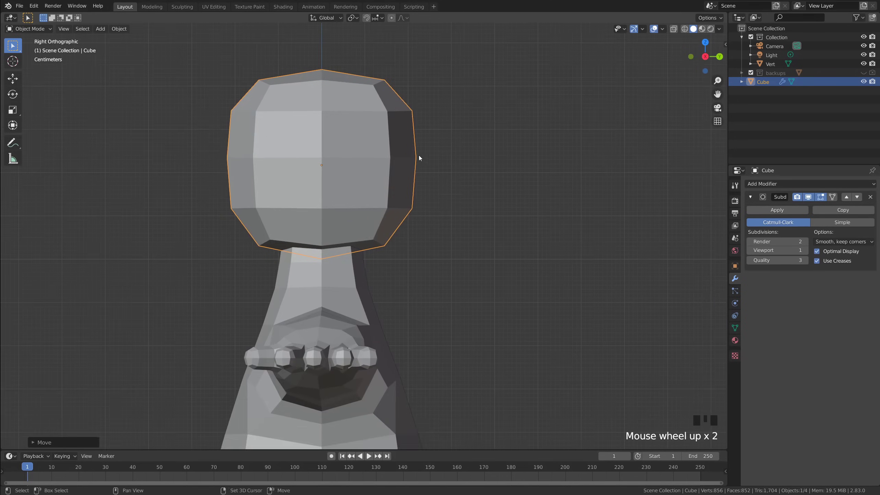
shift+middle_drag(419, 156, 463, 189)
key(Tab)
scroll(462, 189, up, 1)
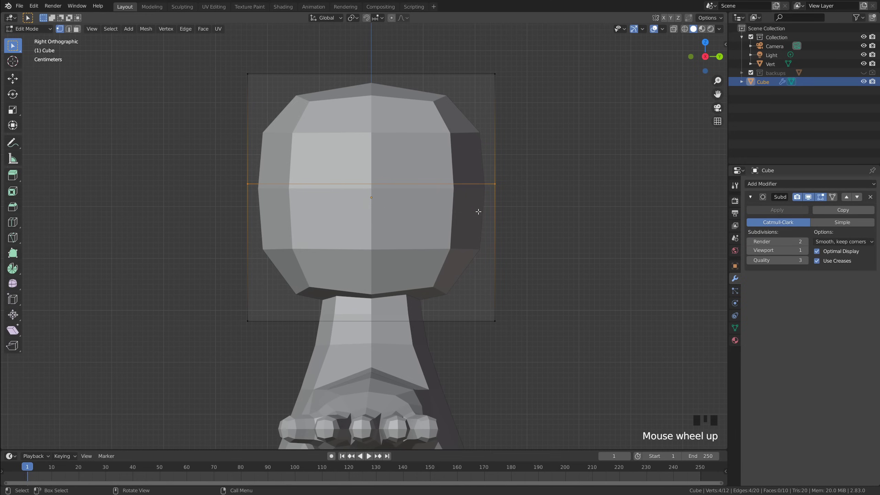
key(alt+z)
click(558, 249)
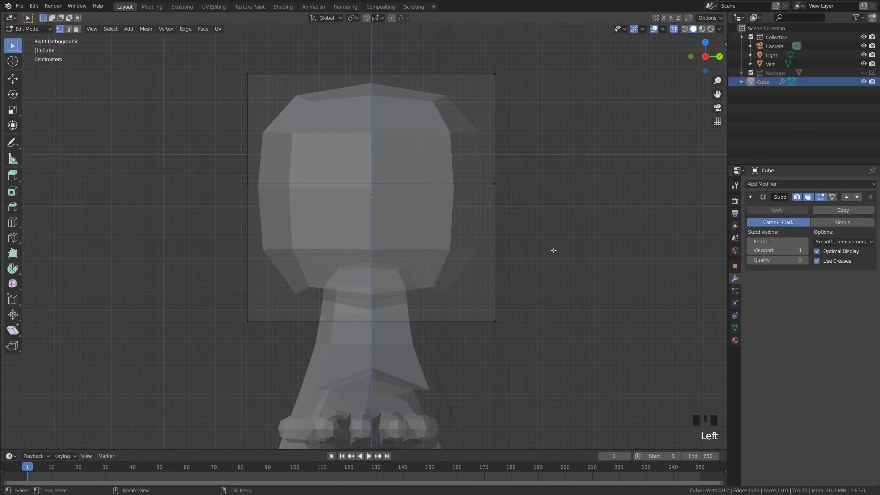
drag(541, 357, 469, 299)
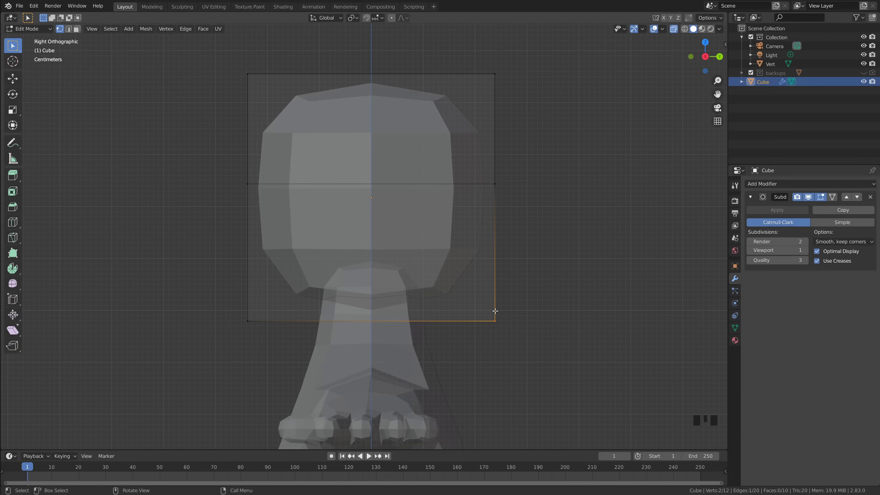
key(g)
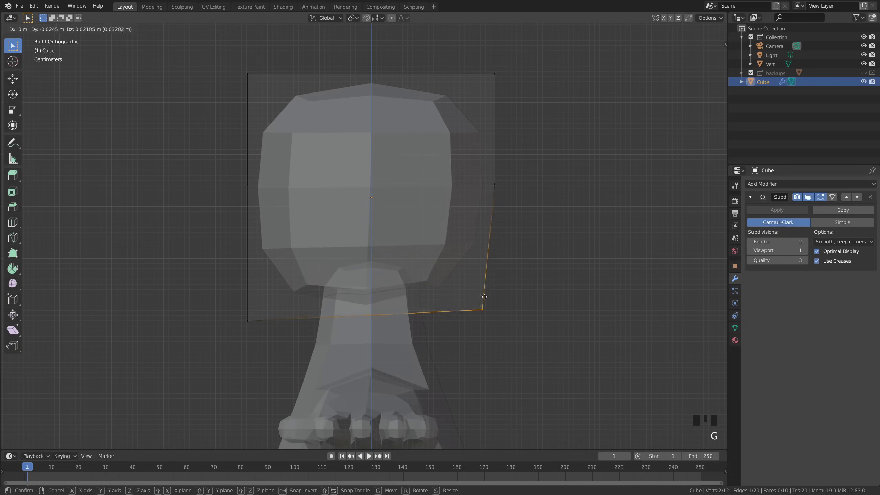
click(470, 282)
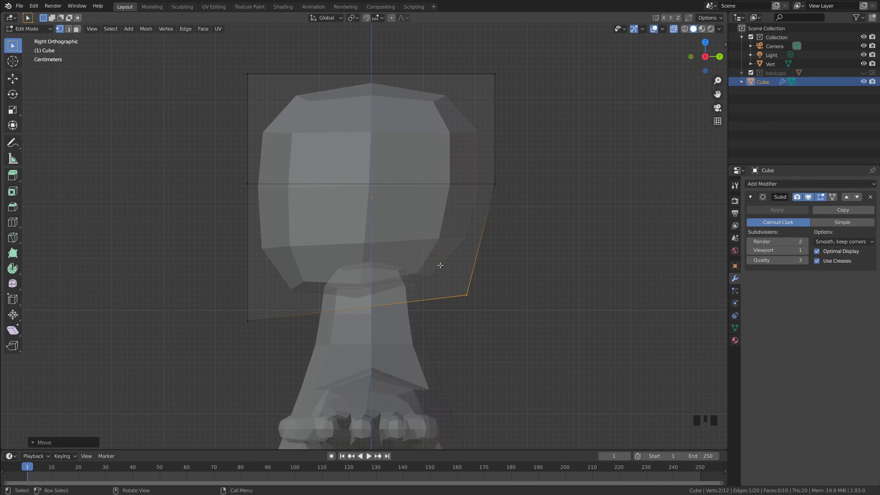
drag(455, 283, 485, 303)
key(g)
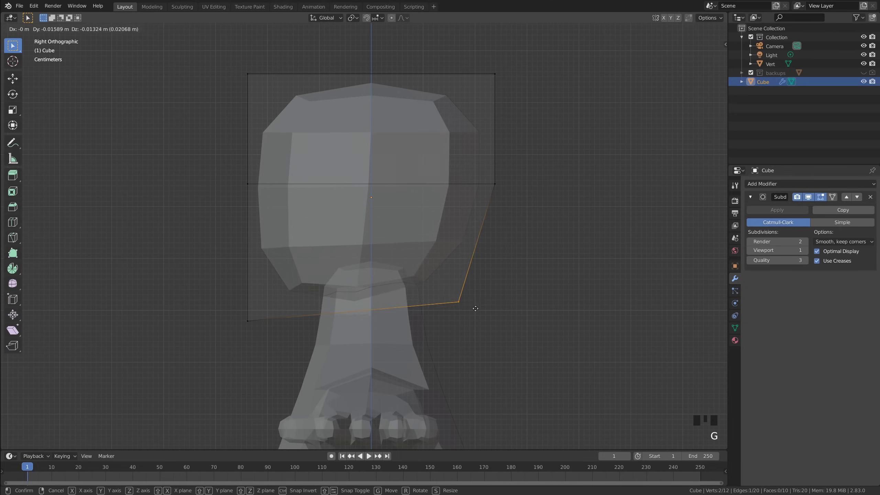
click(476, 305)
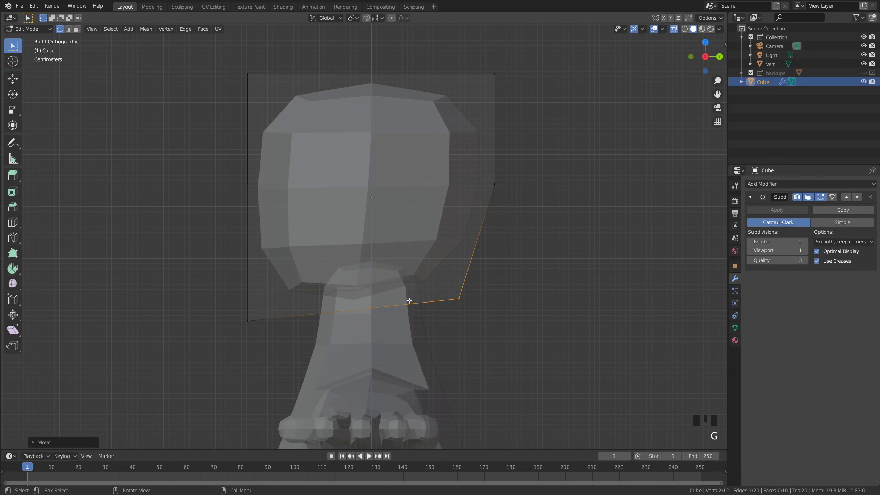
Pull the middle and upper back edges of the head's mesh inward to round off the back of the skull.
click(496, 184)
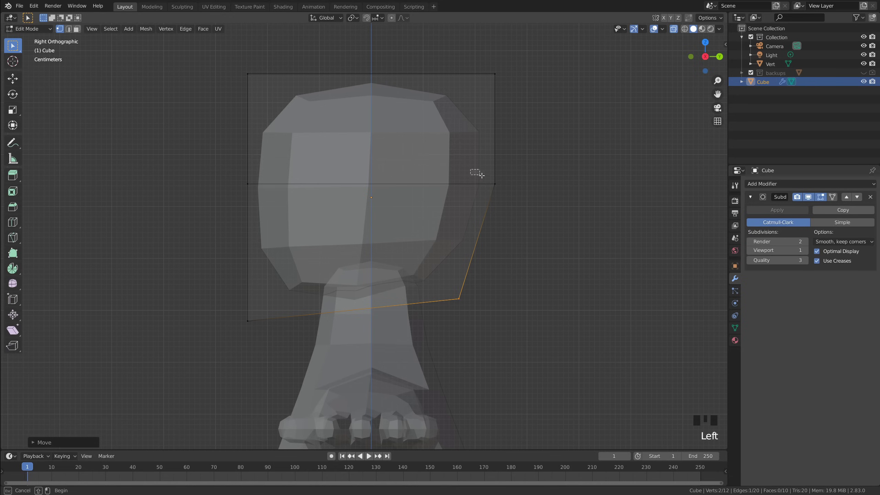
key(g)
click(499, 137)
drag(453, 57, 526, 91)
key(g)
click(512, 97)
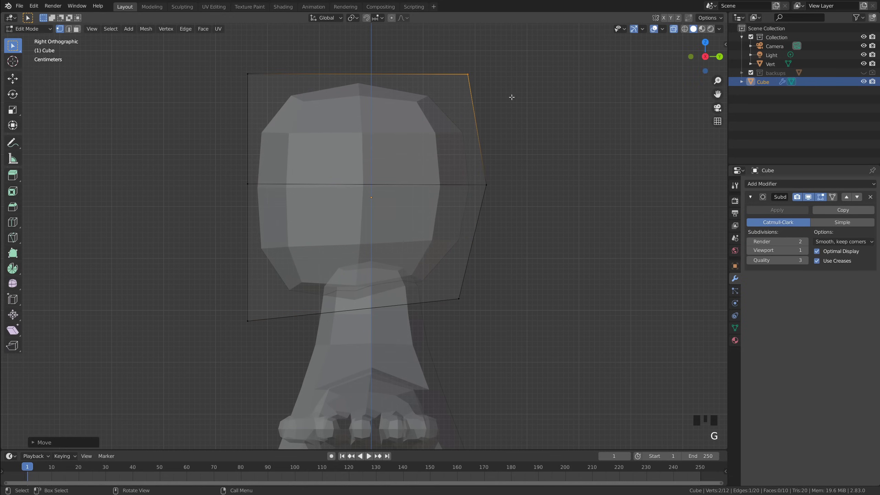
Move the middle front edge of the head's mesh slightly forward and return to Object Mode.
click(249, 183)
key(g)
click(265, 188)
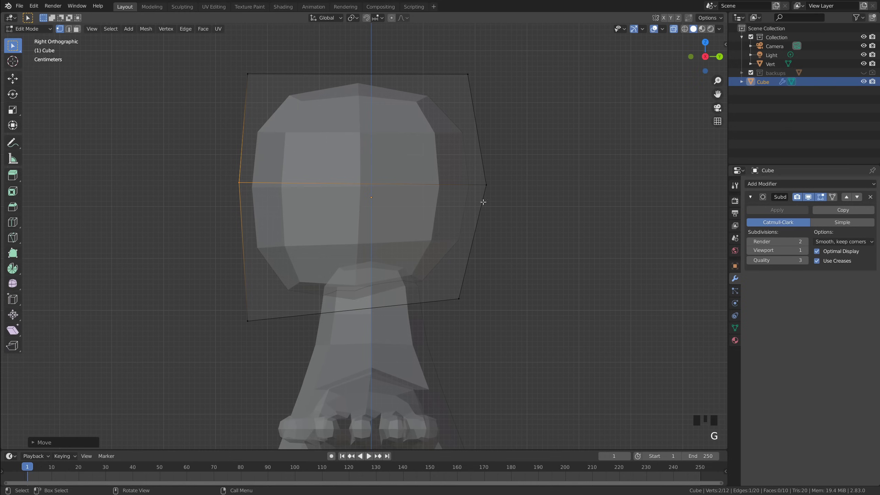
key(Tab)
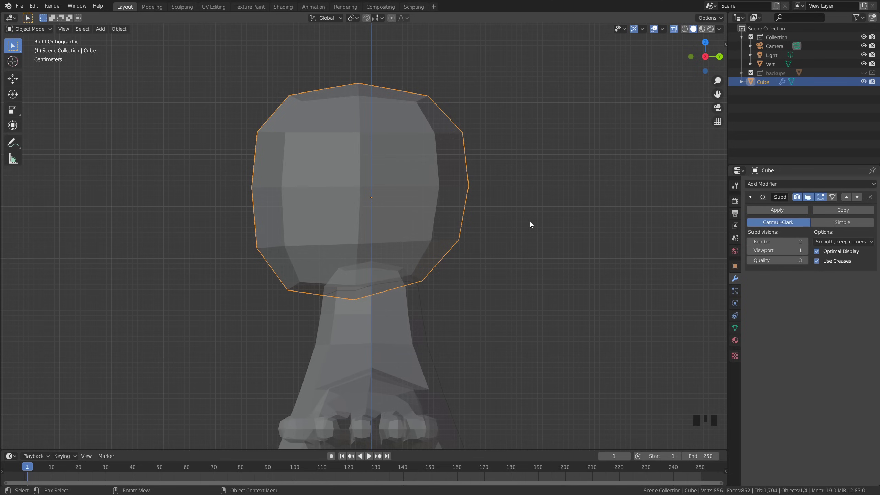
key(Tab)
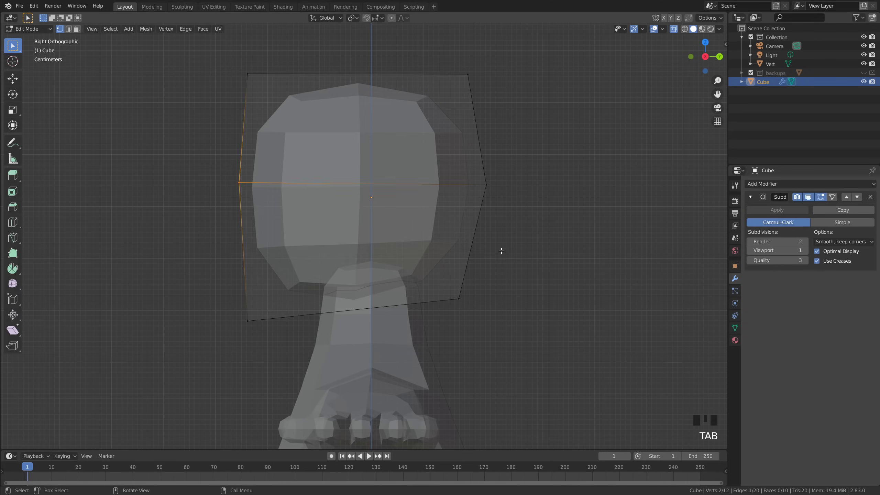
key(Tab)
scroll(487, 253, down, 1)
click(486, 255)
From the front view, stretch the head taller along the Z axis and narrow it slightly along the X axis.
middle_drag(487, 255, 458, 259)
key(grave)
click(410, 223)
scroll(454, 239, down, 2)
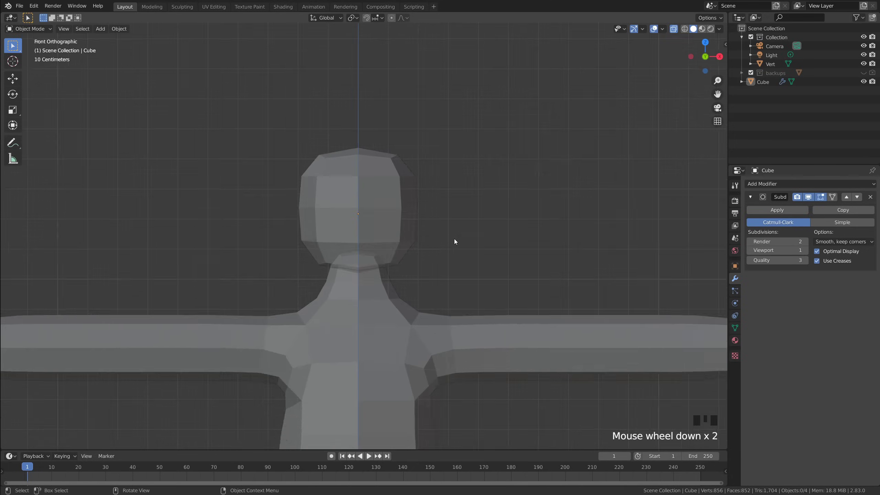
scroll(430, 249, up, 2)
click(431, 249)
key(s)
key(z)
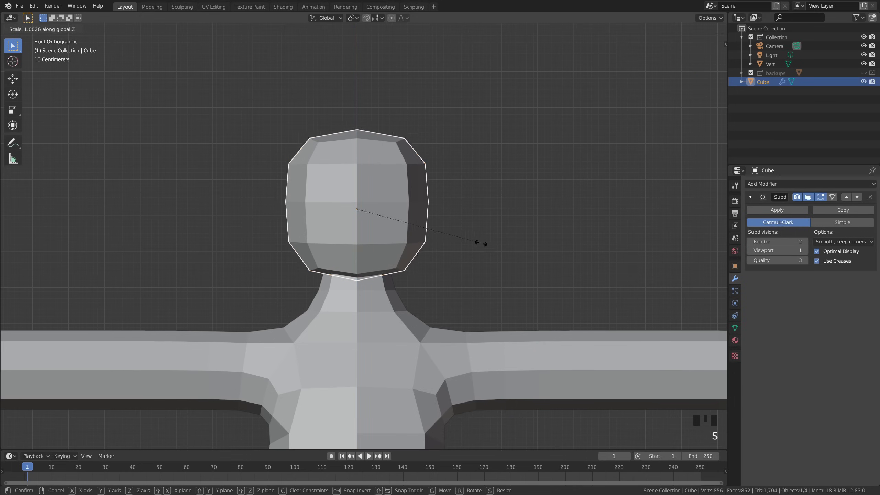
click(496, 238)
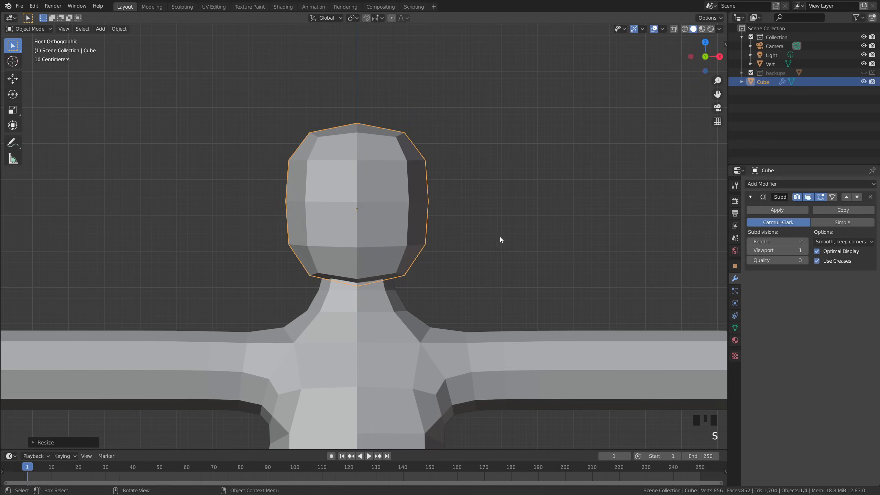
key(s)
key(x)
click(516, 239)
scroll(456, 250, down, 4)
click(454, 251)
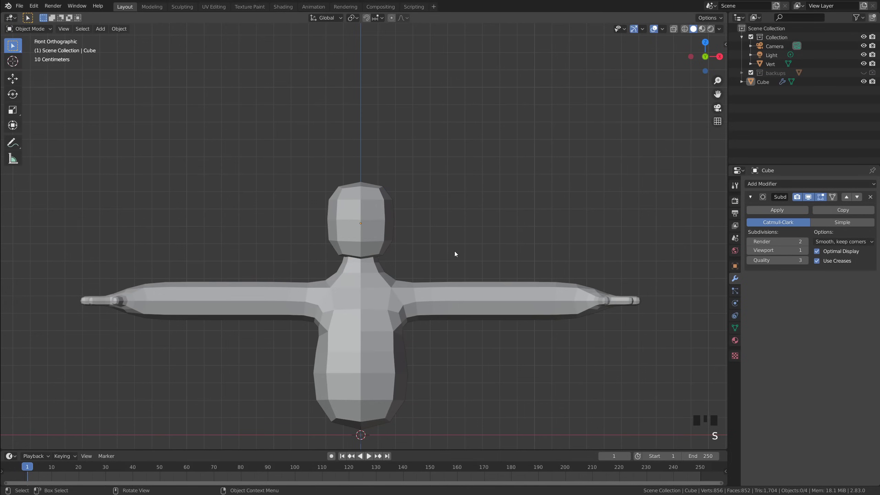
Fine-tune the head's height above the neck along the Z axis.
click(384, 229)
key(g)
click(450, 231)
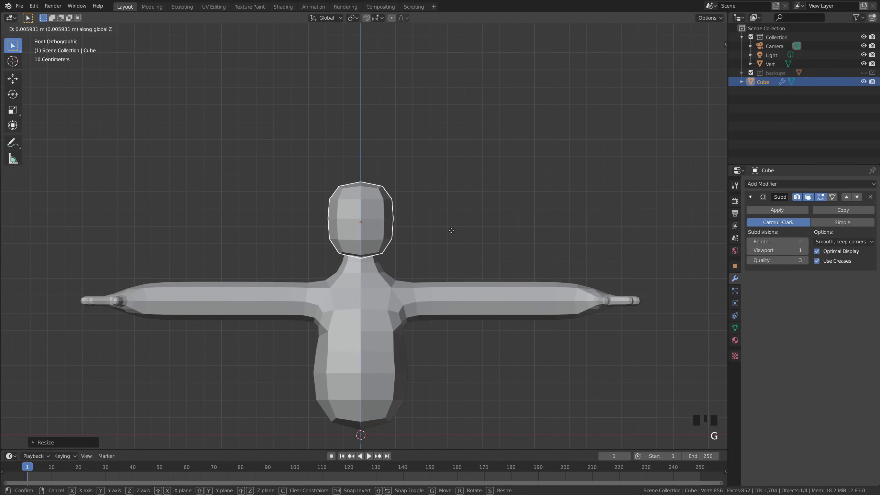
click(452, 233)
Examine how the head sits on the neck from several angles and its proportions against the body from the front.
middle_drag(452, 232, 425, 199)
scroll(373, 230, up, 3)
scroll(401, 250, up, 2)
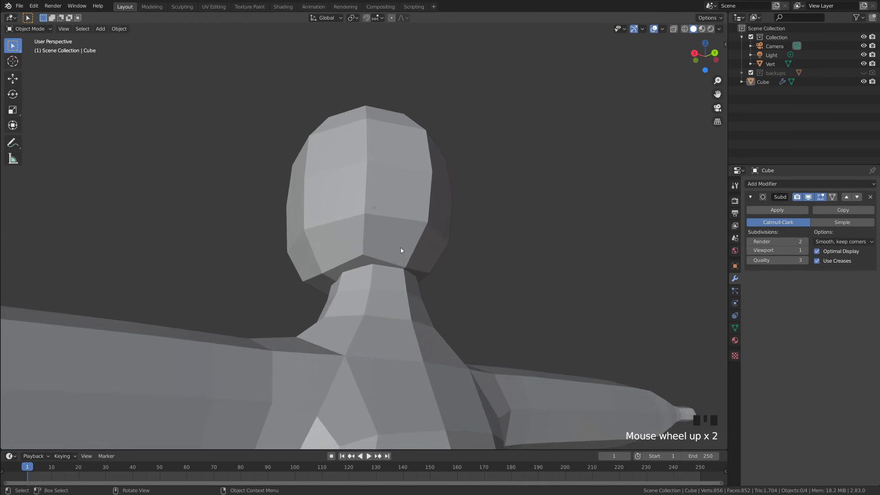
middle_drag(401, 250, 464, 243)
scroll(391, 247, up, 1)
middle_drag(392, 247, 354, 317)
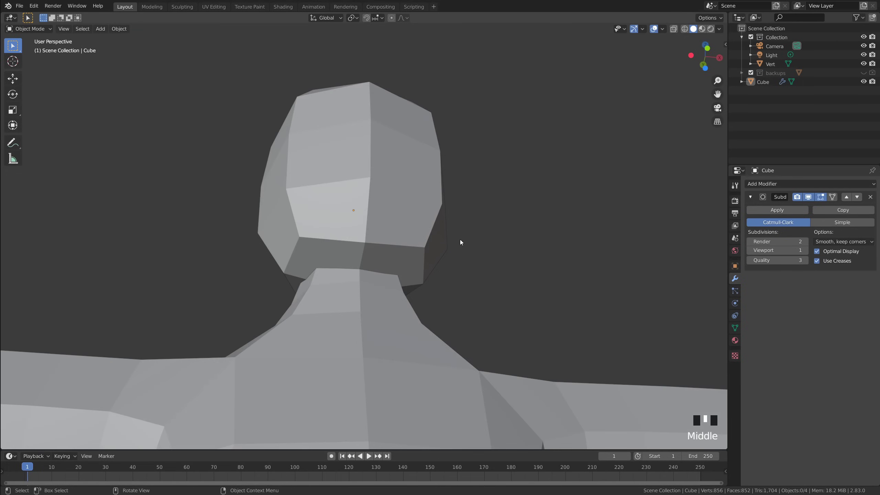
middle_drag(465, 245, 361, 269)
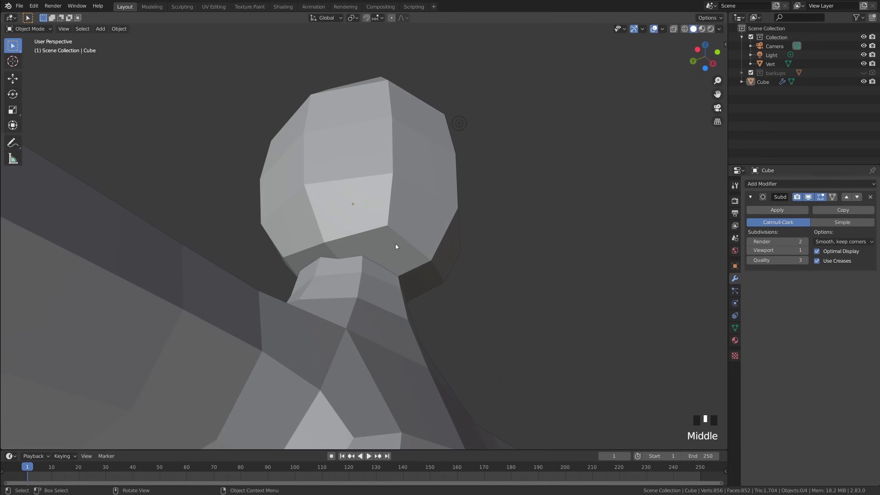
middle_drag(398, 237, 439, 299)
key(grave)
scroll(390, 324, up, 2)
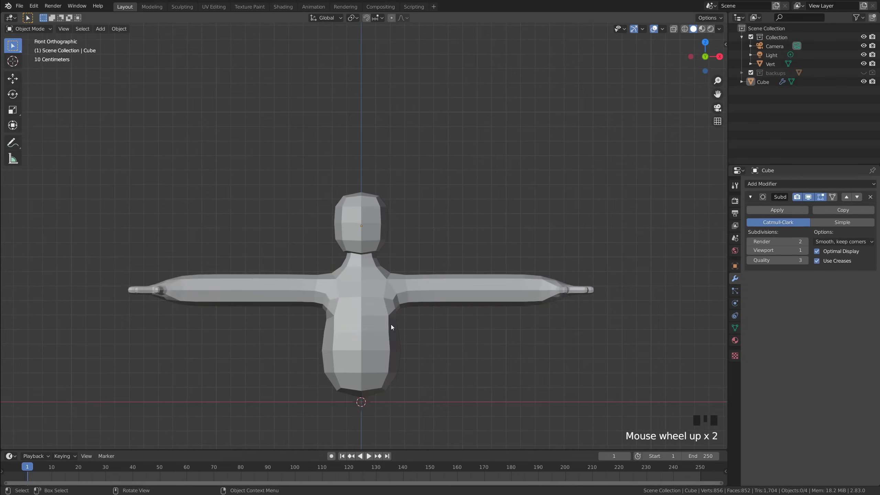
shift+middle_drag(390, 324, 373, 277)
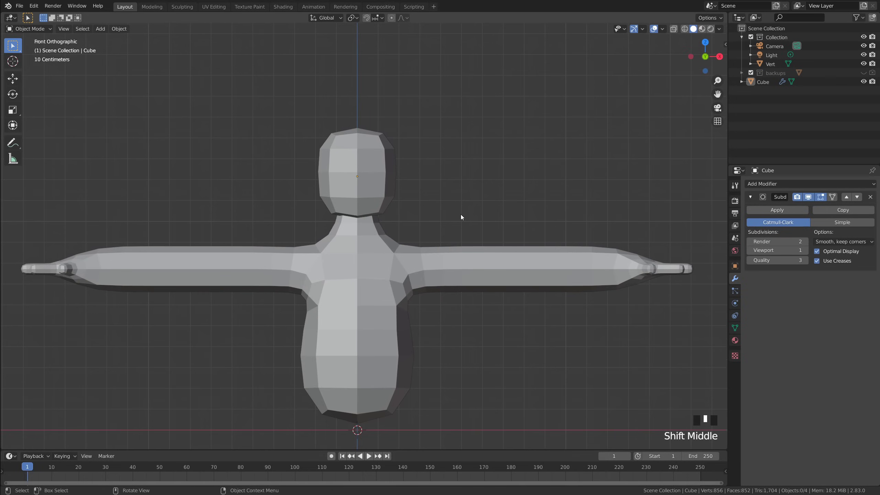
scroll(461, 214, down, 2)
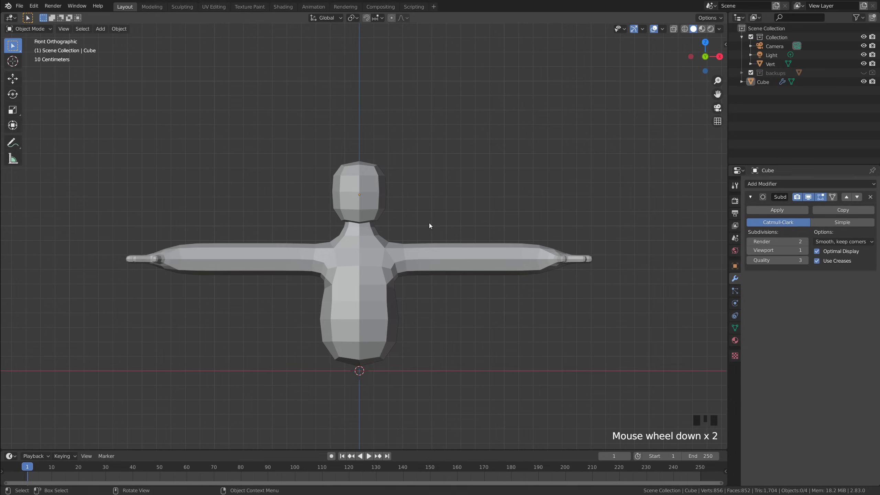
scroll(428, 220, up, 3)
mouse_move(428, 221)
middle_down()
mouse_move(382, 224)
mouse_move(419, 222)
middle_up()
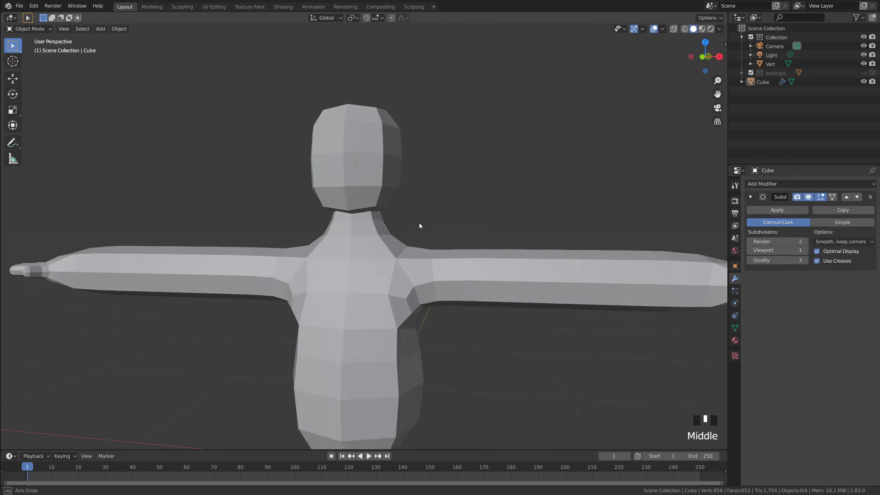
Duplicate the head in place and select the copy in the Outliner.
key(grave)
scroll(424, 209, up, 1)
scroll(426, 210, up, 2)
click(398, 155)
shift+middle_drag(399, 155, 432, 189)
key(shift+d)
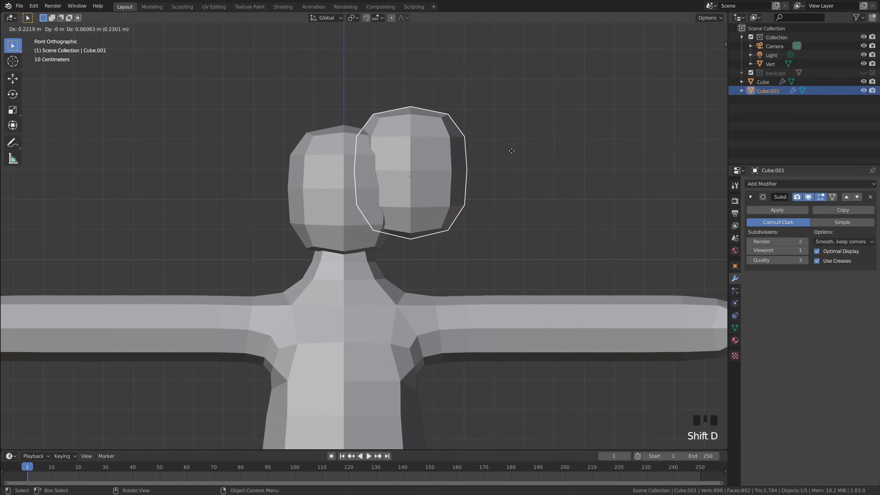
right_click(526, 139)
click(778, 90)
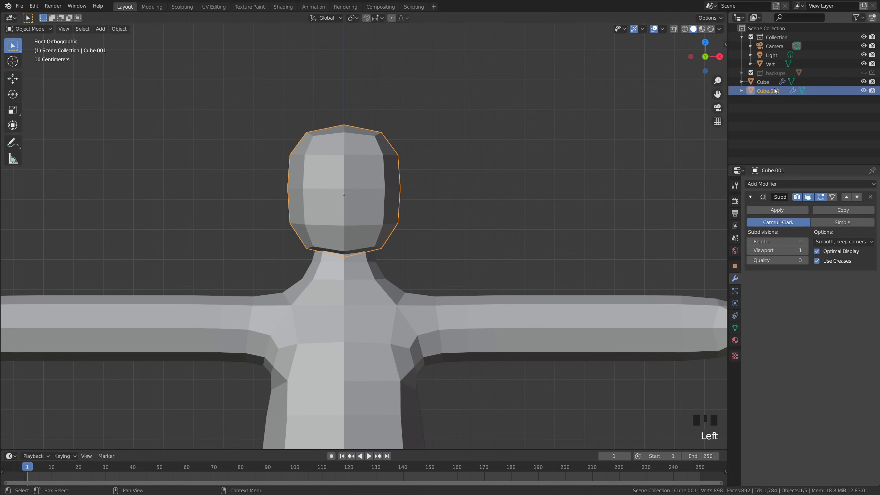
Rename the duplicated head as "head backup" and move it into the backups collection.
double_click(778, 90)
text(head backu)
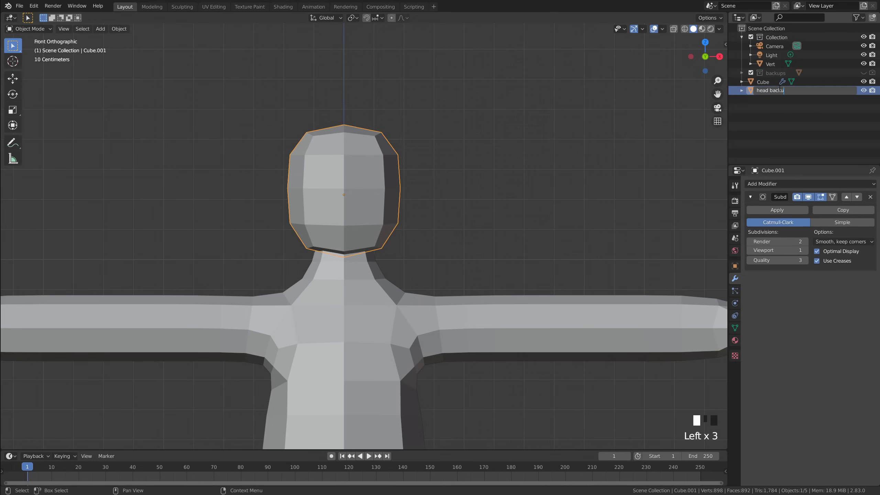
text(p)
key(Return)
click(801, 123)
drag(770, 93, 774, 73)
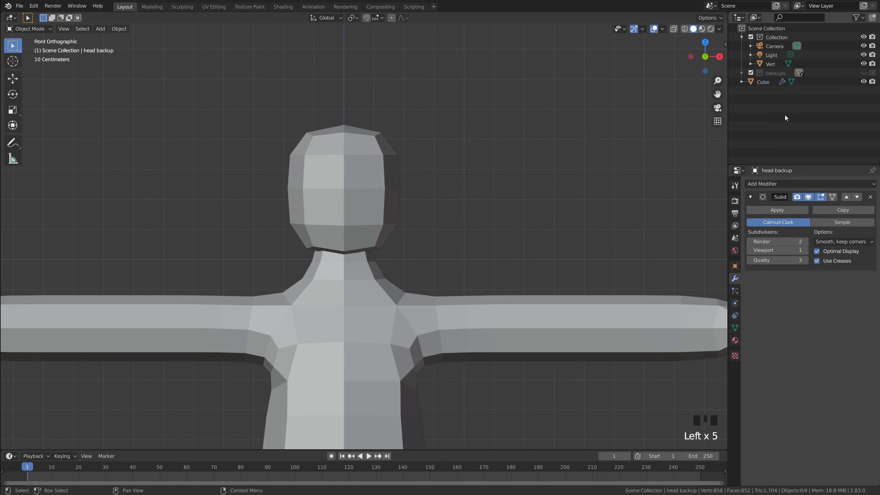
Move the remaining head cube into the main Collection and rename it "head".
click(763, 83)
drag(765, 83, 768, 49)
double_click(771, 52)
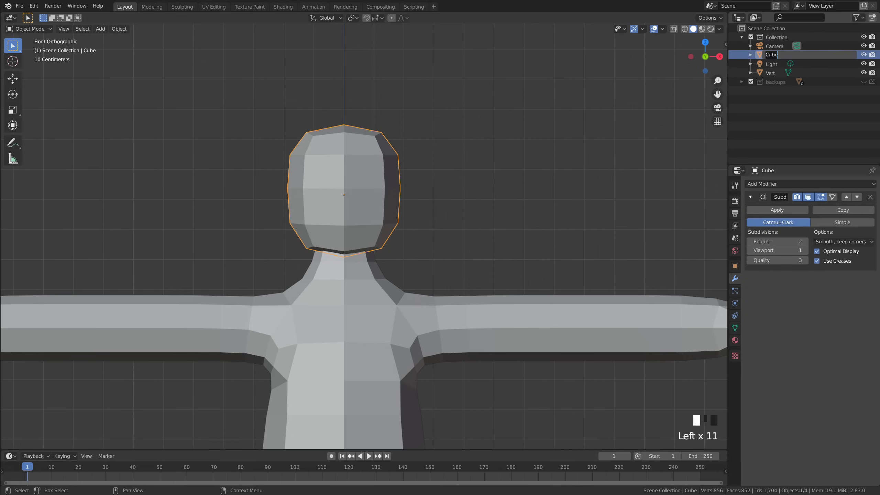
text(head)
key(Return)
Rename the Vert object as "body".
click(773, 72)
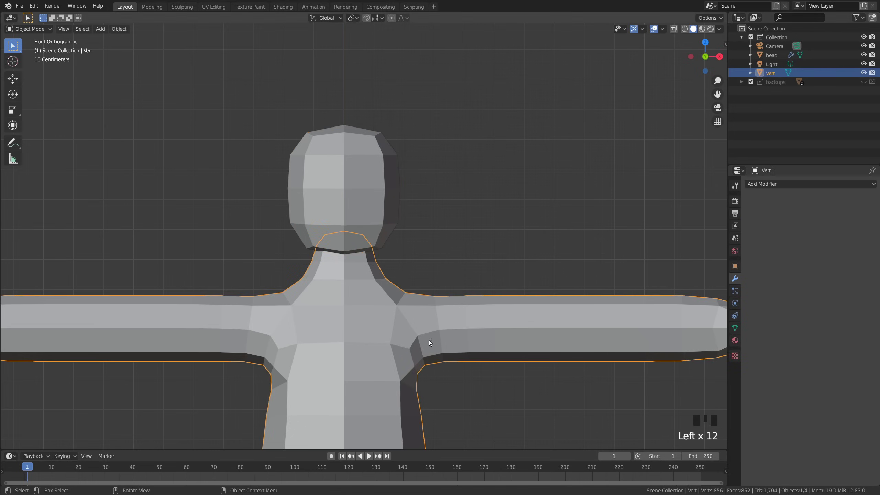
double_click(774, 72)
text(body)
key(Return)
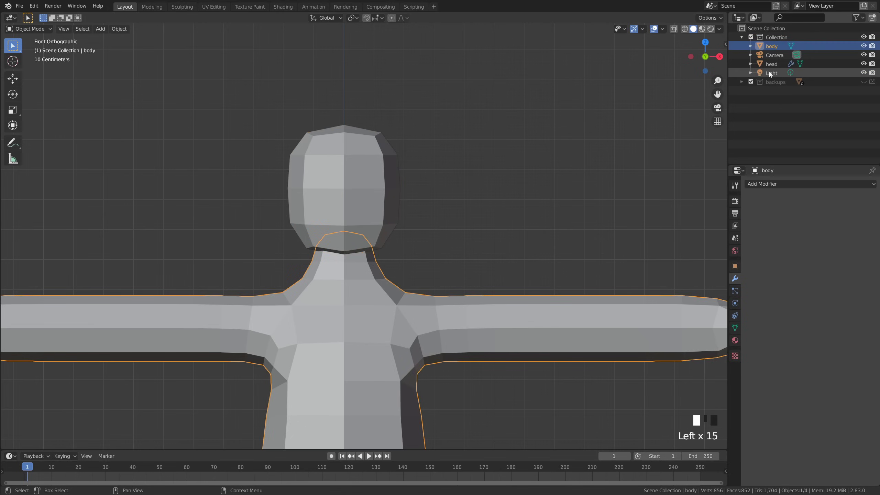
Set the head's Subdivision Surface viewport level to 2 and apply the modifier.
scroll(467, 208, down, 4)
scroll(382, 209, up, 4)
click(381, 209)
scroll(381, 209, up, 2)
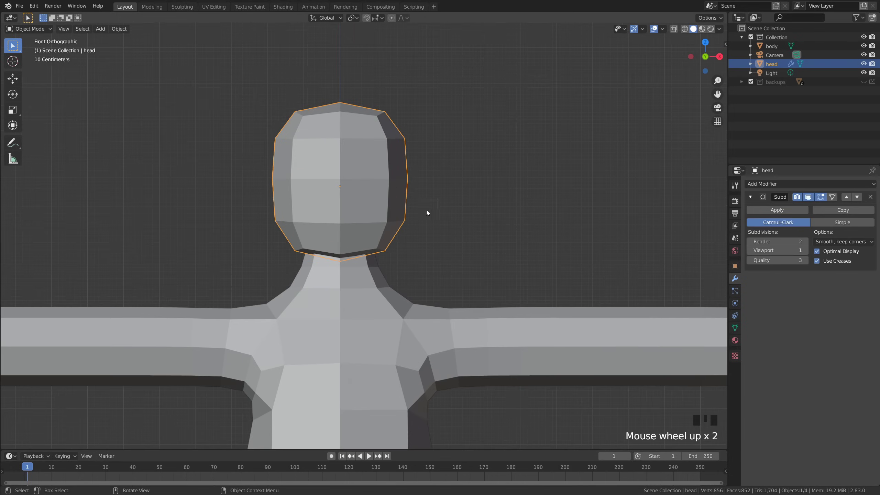
click(806, 251)
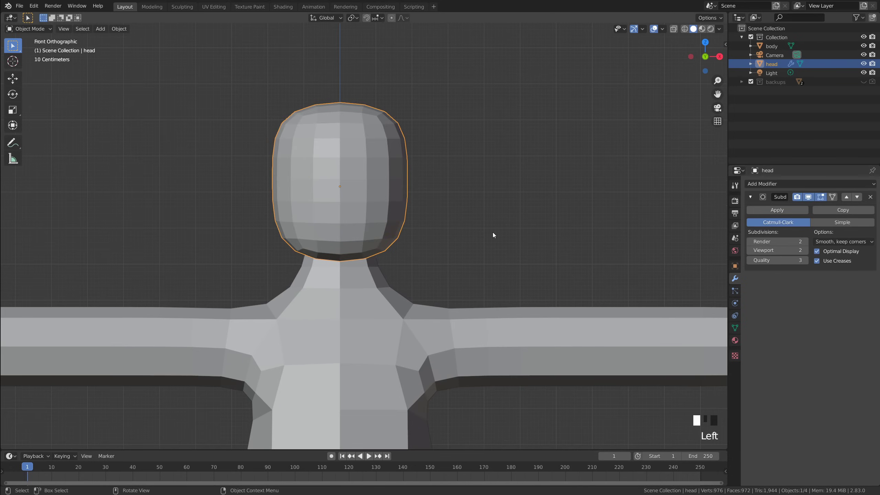
click(784, 209)
Examine the head and upper body from the front and at an angle.
click(422, 283)
scroll(422, 283, down, 3)
click(422, 284)
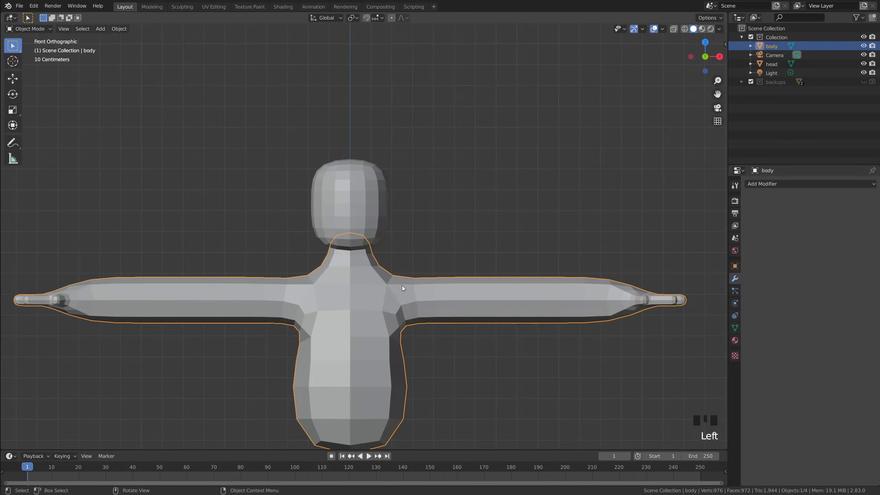
scroll(428, 205, up, 3)
middle_drag(428, 204, 420, 251)
scroll(448, 240, down, 5)
key(grave)
scroll(346, 208, up, 5)
Delete two adjacent faces on the lower front of the head to open a mouth hole.
click(357, 210)
scroll(392, 239, up, 3)
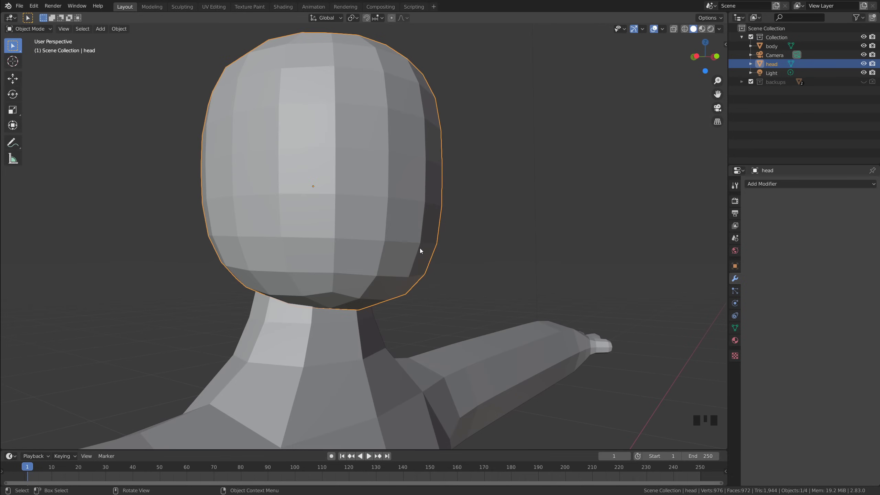
middle_drag(425, 246, 395, 277)
key(Tab)
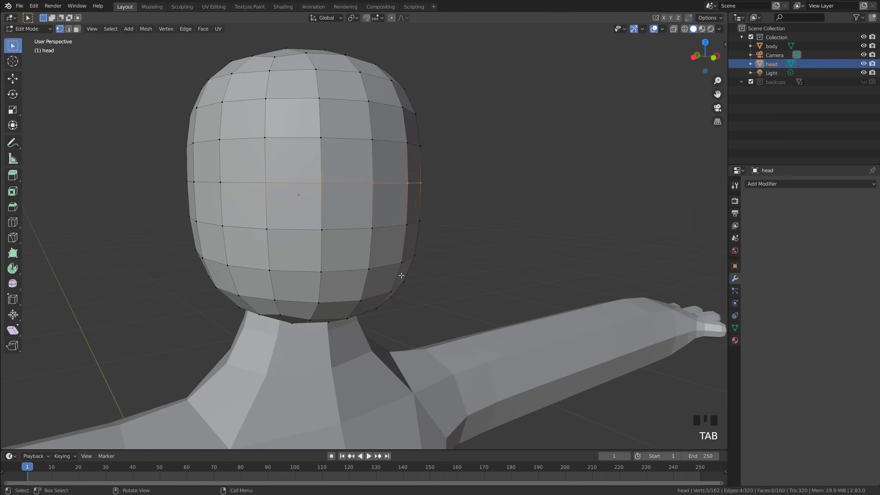
key(3)
click(387, 248)
shift+click(346, 250)
scroll(377, 262, down, 3)
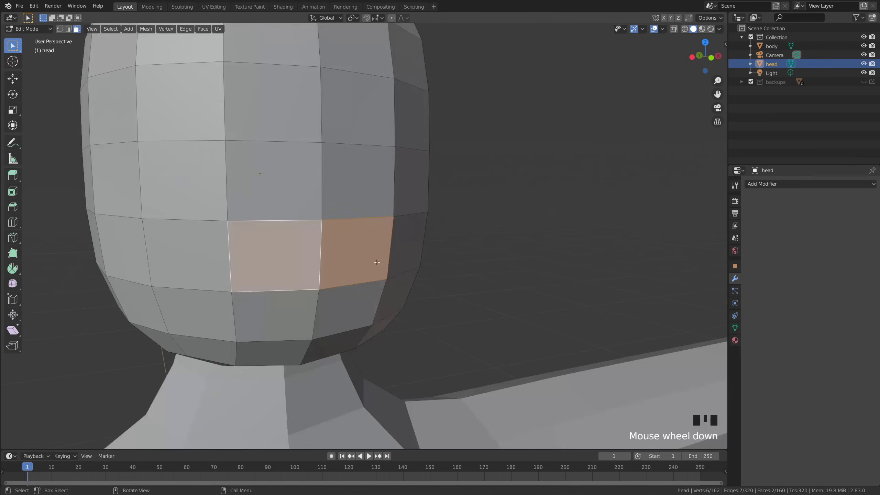
scroll(377, 262, up, 1)
middle_drag(411, 279, 458, 277)
scroll(424, 280, down, 2)
scroll(449, 282, down, 1)
key(x)
click(450, 283)
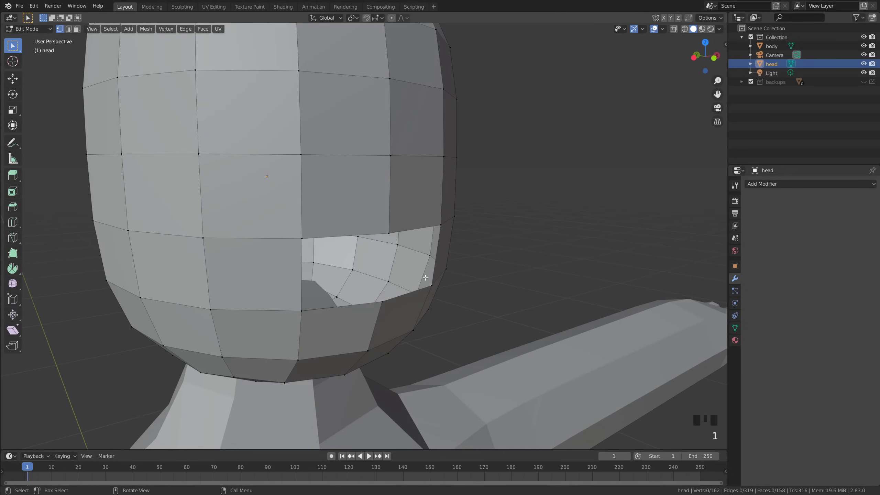
Extrude the mouth hole's border inward into the head along the Y axis.
middle_drag(400, 296, 513, 293)
key(e)
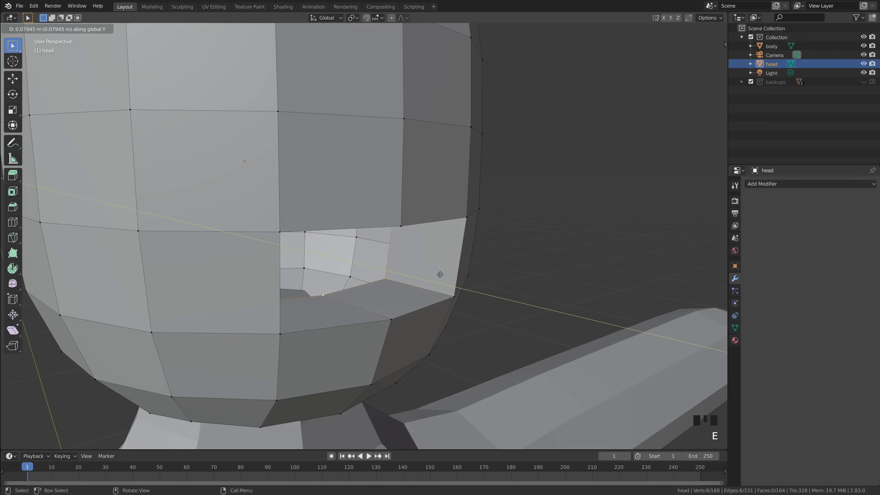
click(428, 267)
middle_drag(428, 267, 433, 275)
Close the back of the mouth cavity with two faces between its inner border vertices.
scroll(345, 261, up, 2)
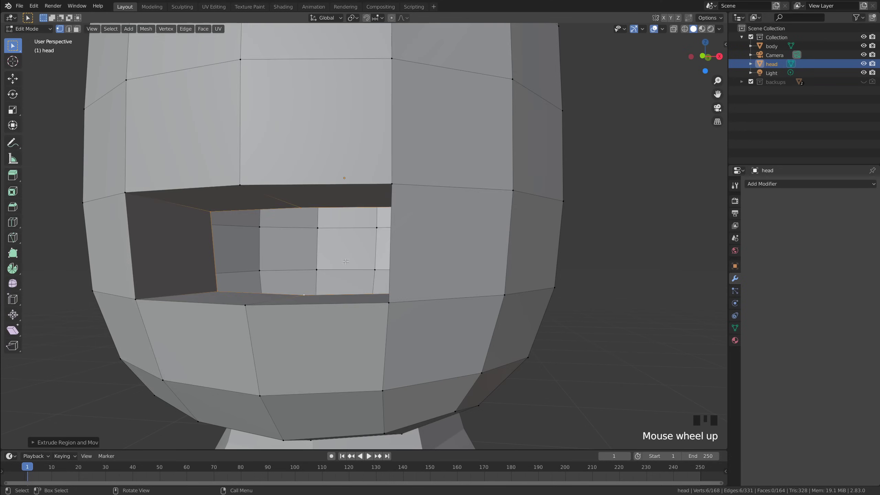
click(205, 212)
middle_drag(204, 213, 236, 272)
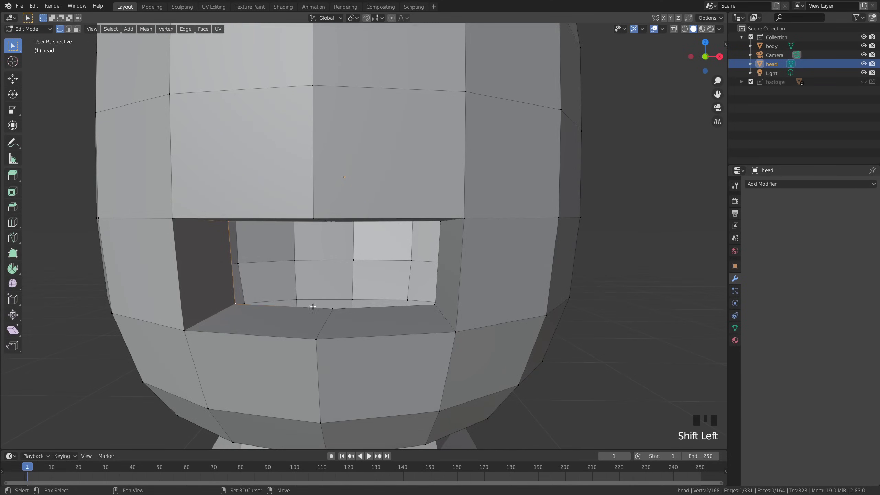
middle_drag(336, 292, 363, 236)
key(f)
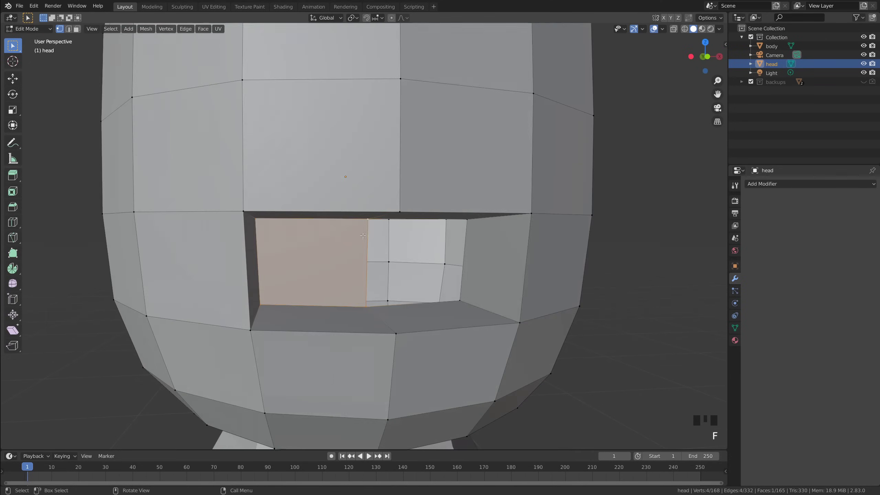
shift+click(365, 305)
middle_drag(365, 305, 371, 297)
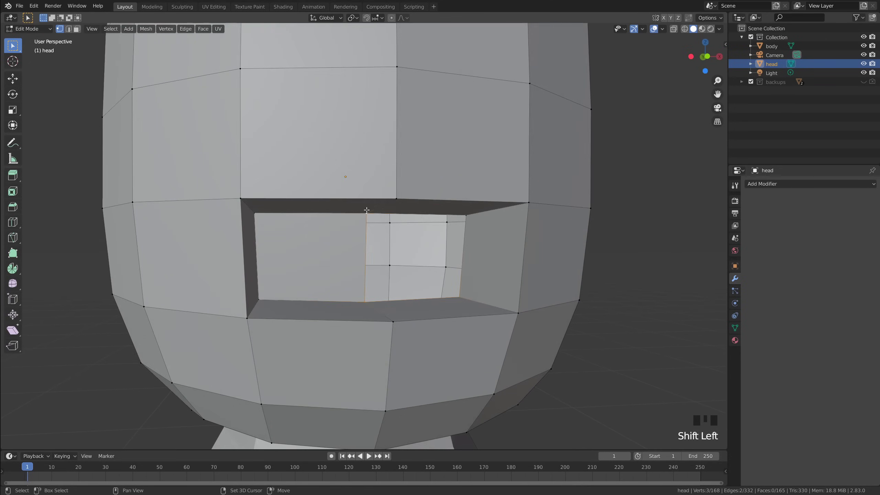
key(f)
Return to Object Mode and add a new Subdivision Surface modifier to the head.
key(Tab)
scroll(389, 256, down, 2)
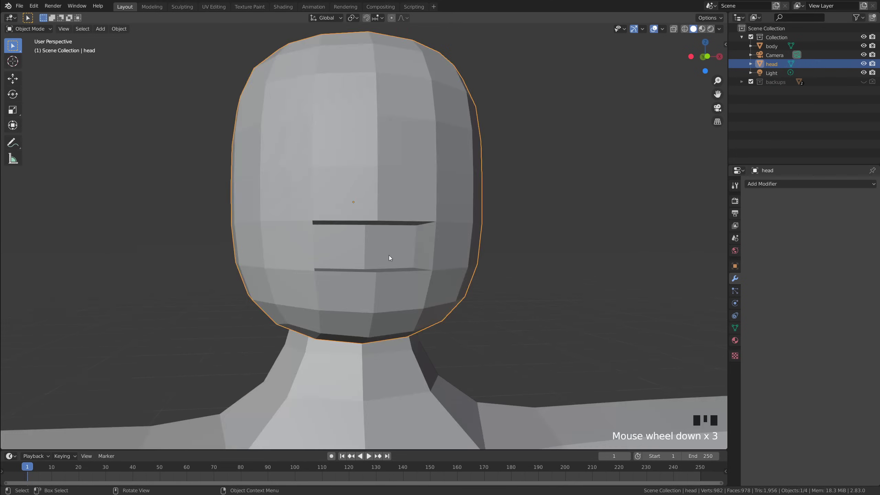
click(534, 285)
middle_drag(389, 255, 432, 251)
click(433, 252)
click(762, 183)
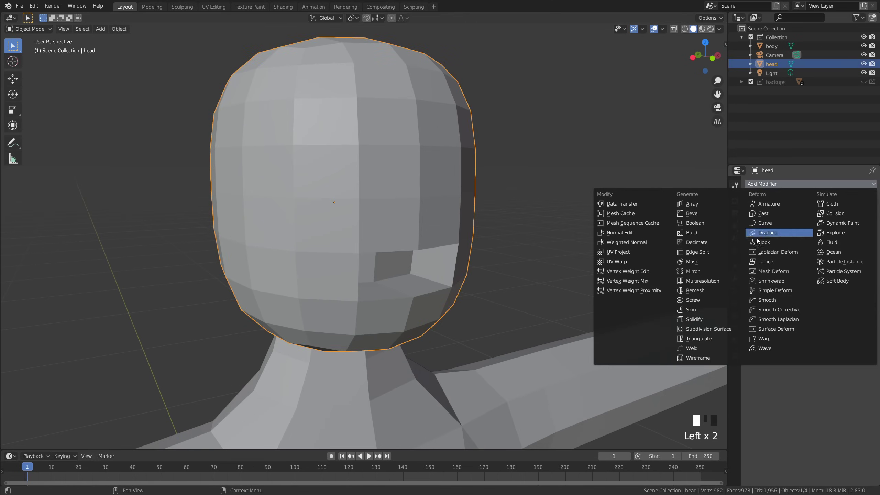
click(719, 330)
Select the edge loop around the mouth opening and bevel it about 0.034 m wide with one segment.
middle_drag(572, 285, 417, 224)
click(422, 220)
key(grave)
key(Tab)
scroll(418, 224, up, 3)
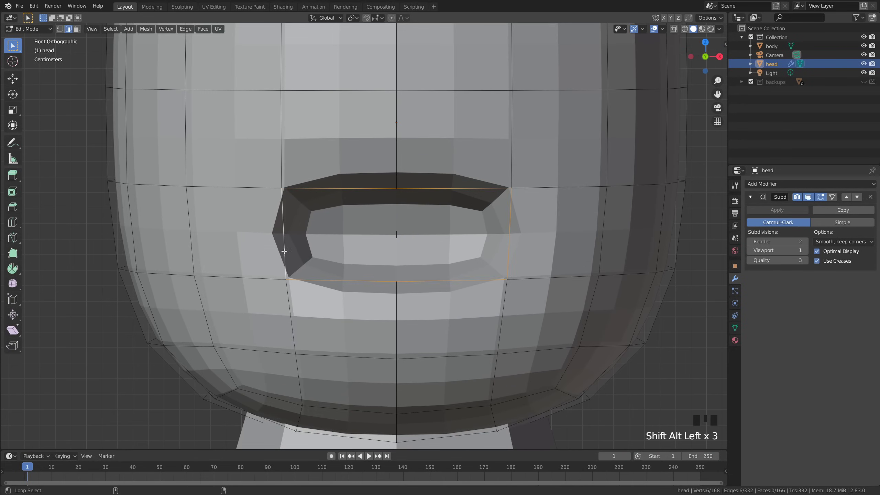
key(ctrl+b)
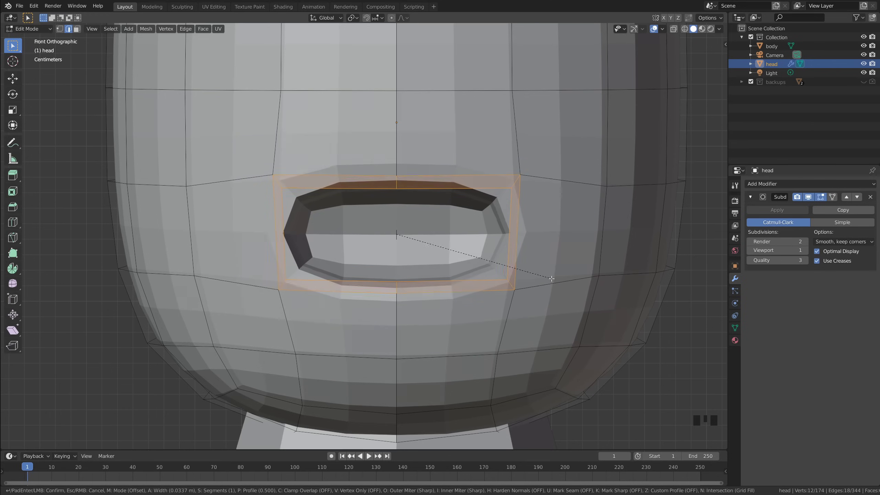
click(482, 258)
key(Tab)
From the front view, select the vertices along the mouth's upper rim and lower them along the Z axis.
middle_drag(483, 258, 451, 239)
mouse_move(477, 178)
middle_down()
mouse_move(492, 179)
mouse_move(467, 165)
middle_up()
key(grave)
click(308, 160)
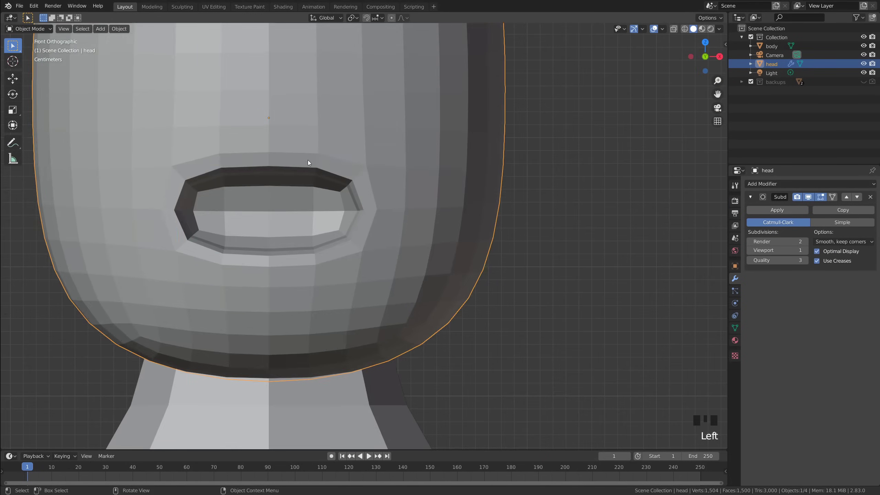
key(Tab)
shift+middle_drag(308, 160, 405, 199)
key(1)
scroll(386, 192, up, 1)
click(382, 191)
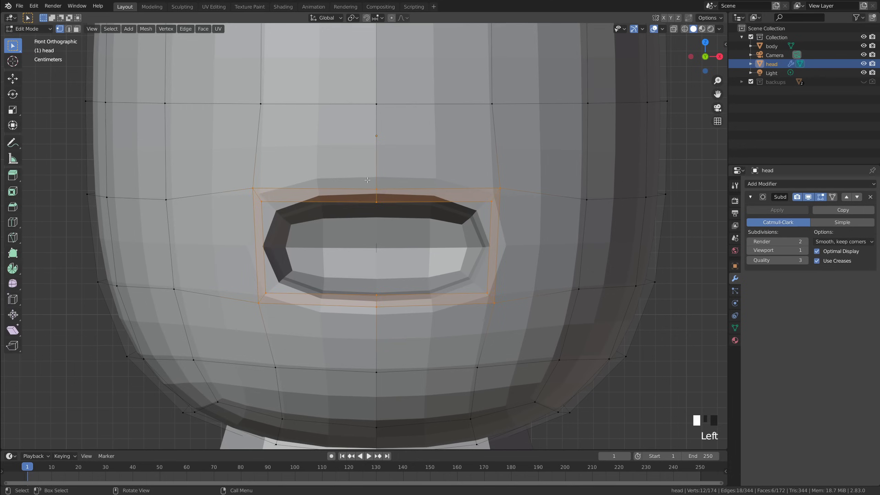
scroll(341, 173, up, 1)
drag(379, 180, 569, 219)
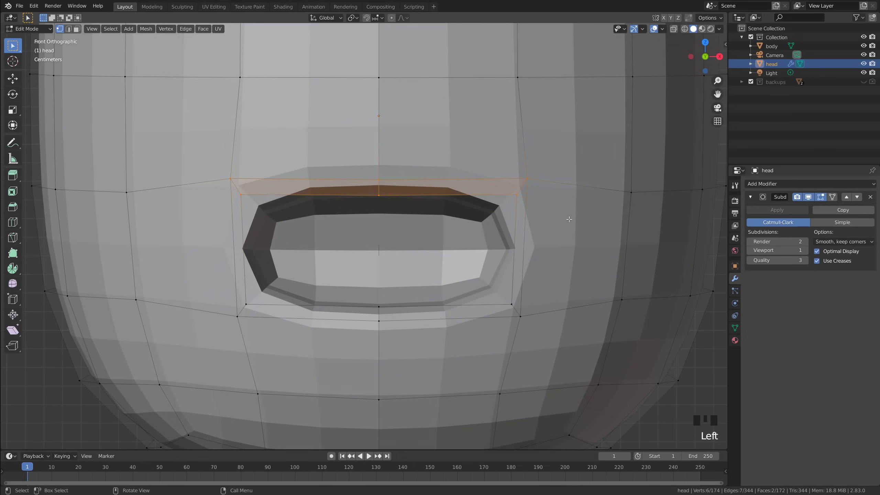
key(g)
key(z)
click(556, 235)
Lower the middle vertices of the mouth's upper and lower rims along the Z axis to curve the lips.
drag(350, 183, 418, 235)
key(g)
key(z)
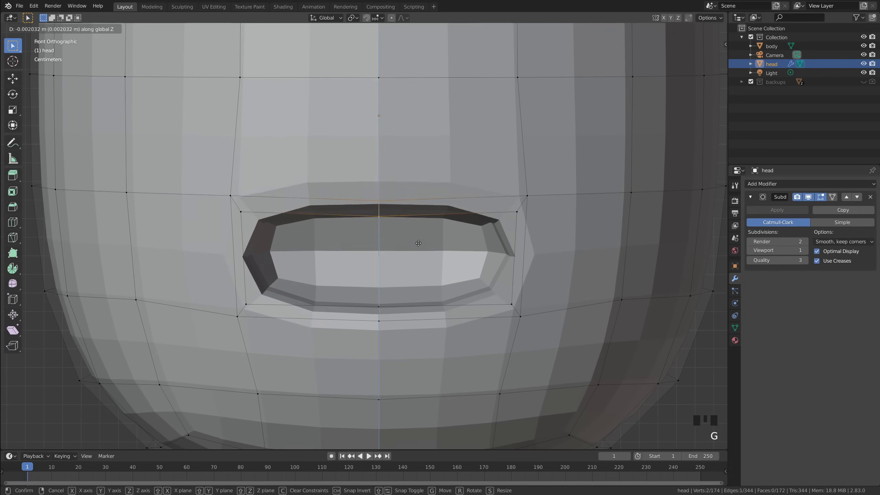
click(420, 262)
key(Tab)
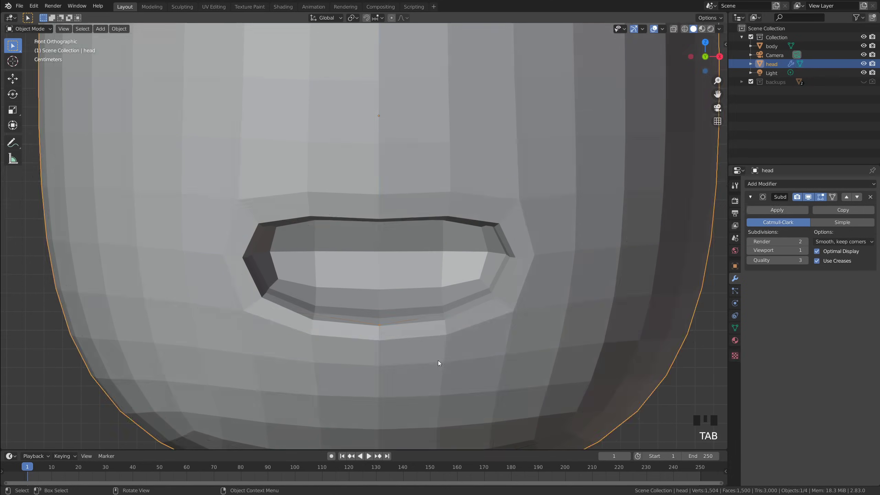
Raise the head's viewport subdivision level to 2 and shade the head smooth.
scroll(480, 338, down, 5)
click(481, 339)
middle_drag(530, 316, 440, 269)
click(451, 274)
scroll(477, 272, up, 2)
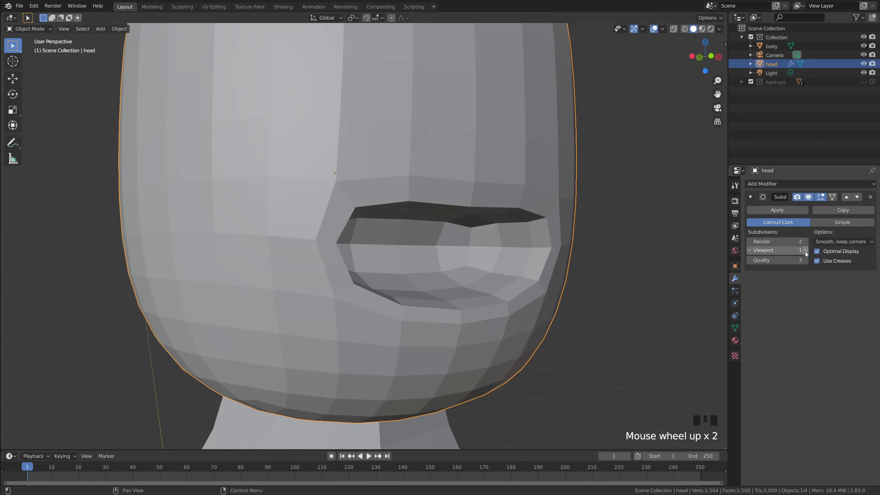
click(806, 250)
right_click(535, 235)
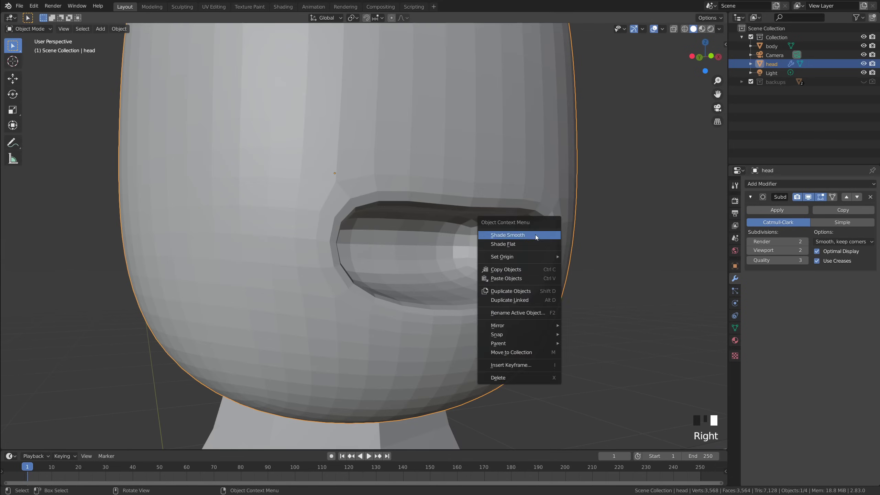
Raise the head's viewport subdivision level to 4 to smooth the mouth's edges and deselect the head.
middle_drag(629, 277, 501, 326)
scroll(581, 271, down, 3)
scroll(501, 327, up, 6)
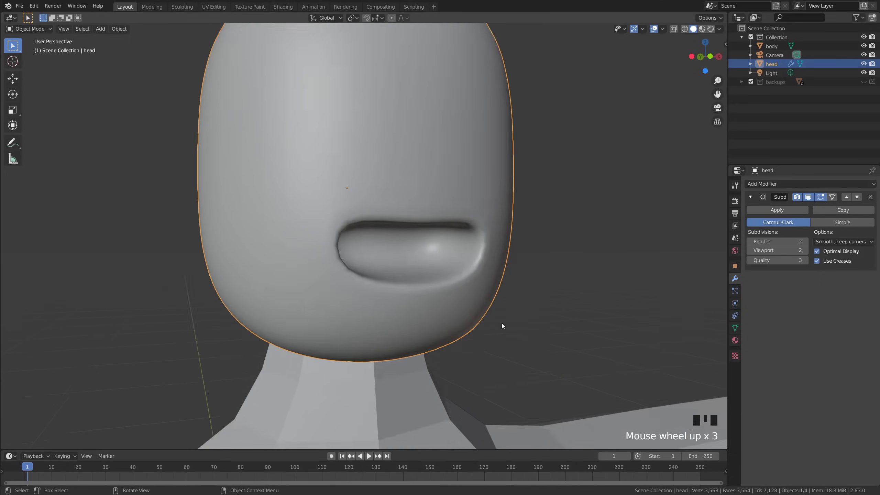
middle_drag(523, 297, 348, 310)
scroll(531, 295, up, 1)
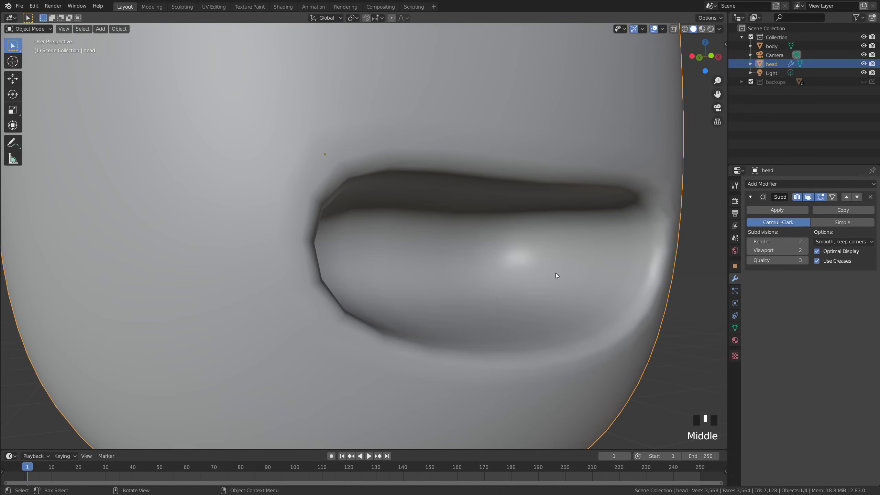
click(804, 250)
click(804, 250)
click(680, 318)
Examine the smoothed head and its mouth at an angle and from the front.
scroll(670, 343, down, 5)
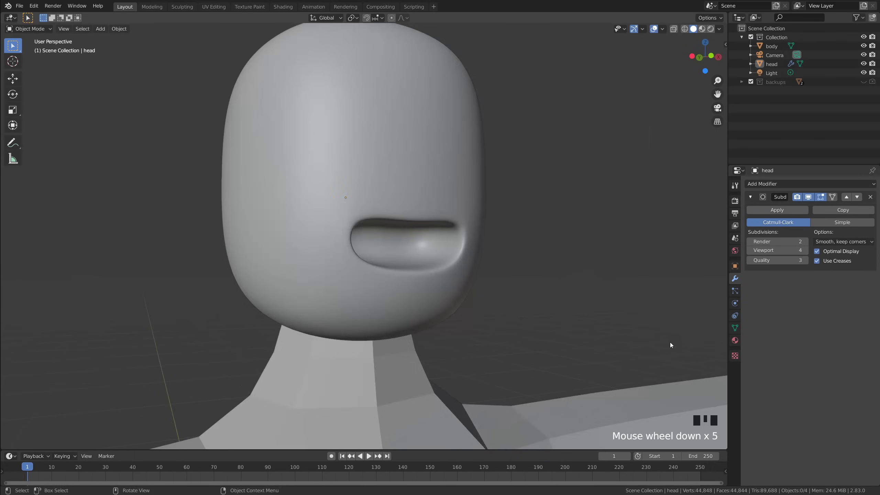
middle_drag(671, 344, 645, 338)
scroll(542, 302, up, 3)
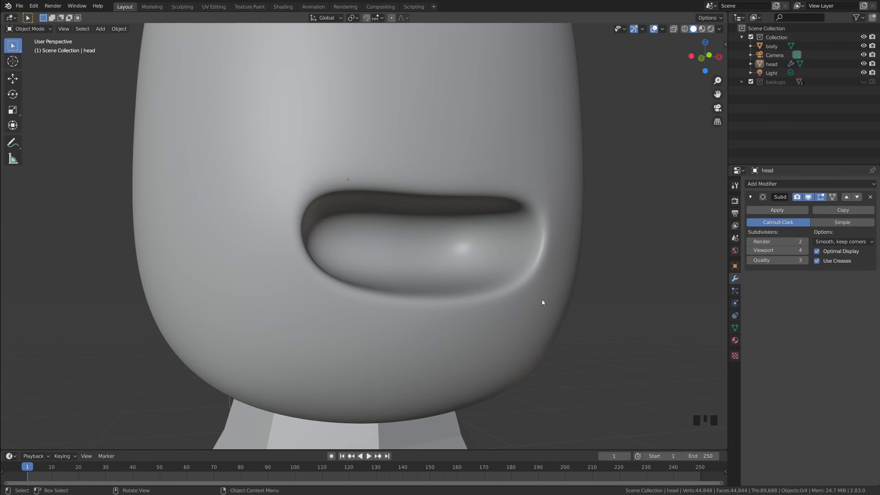
key(grave)
scroll(485, 251, down, 2)
click(428, 246)
shift+middle_drag(560, 244, 579, 306)
click(580, 306)
scroll(567, 296, down, 1)
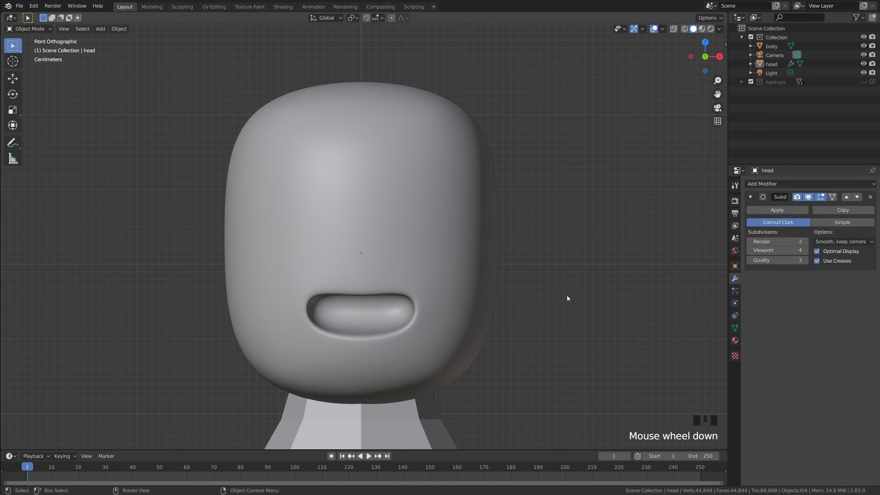
scroll(390, 294, up, 2)
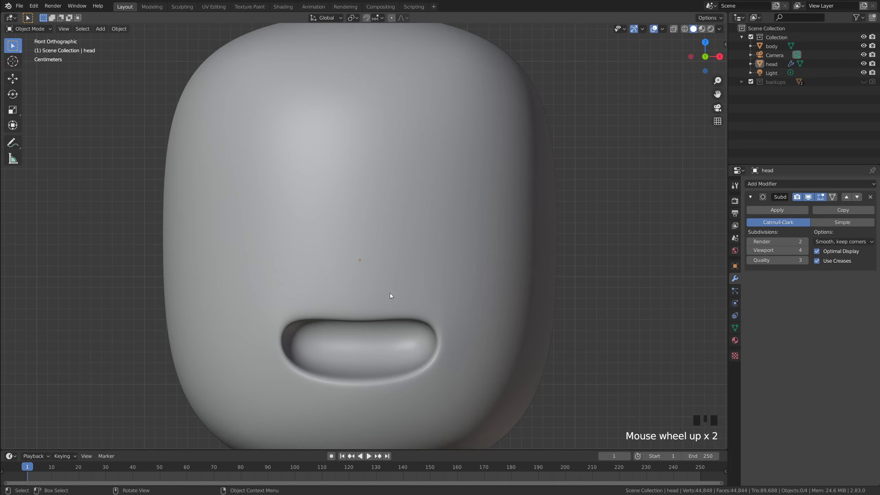
shift+middle_drag(390, 294, 374, 229)
scroll(420, 309, down, 4)
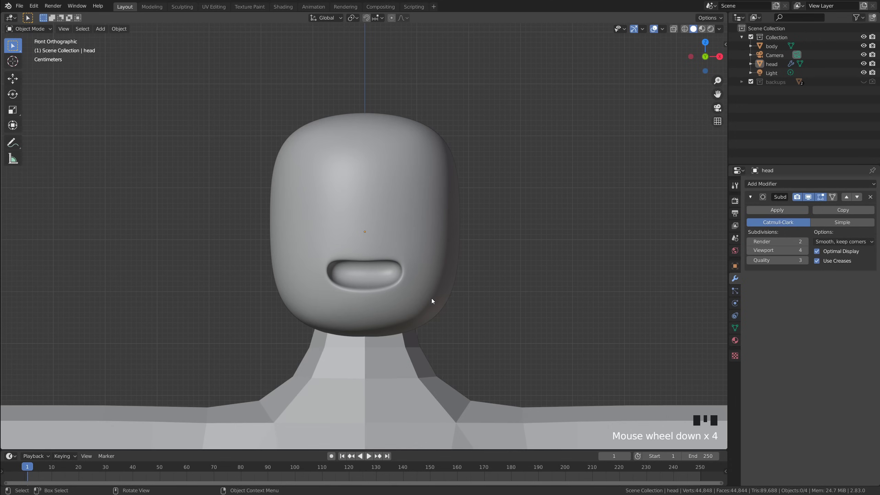
Examine the head's shape and its proportions against the neck and shoulders from the front.
scroll(432, 298, up, 3)
click(425, 314)
middle_drag(425, 314, 477, 319)
key(grave)
scroll(458, 286, down, 5)
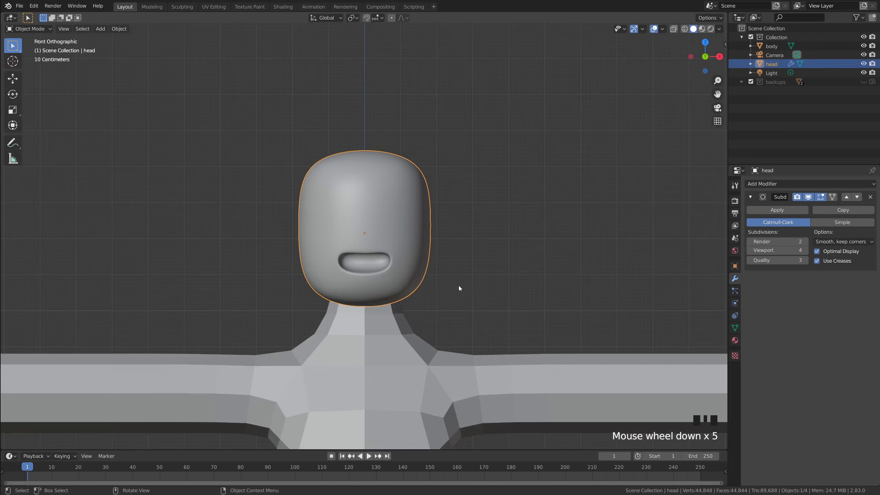
scroll(400, 240, up, 4)
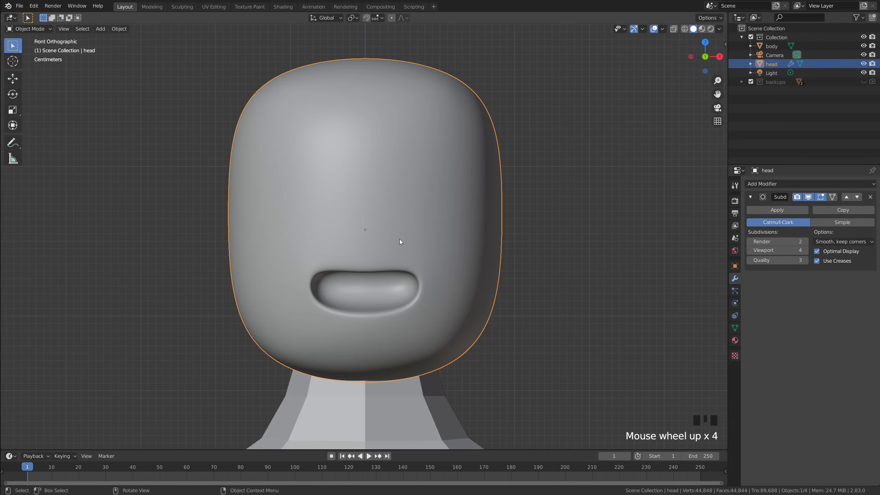
scroll(400, 264, up, 2)
scroll(400, 265, down, 3)
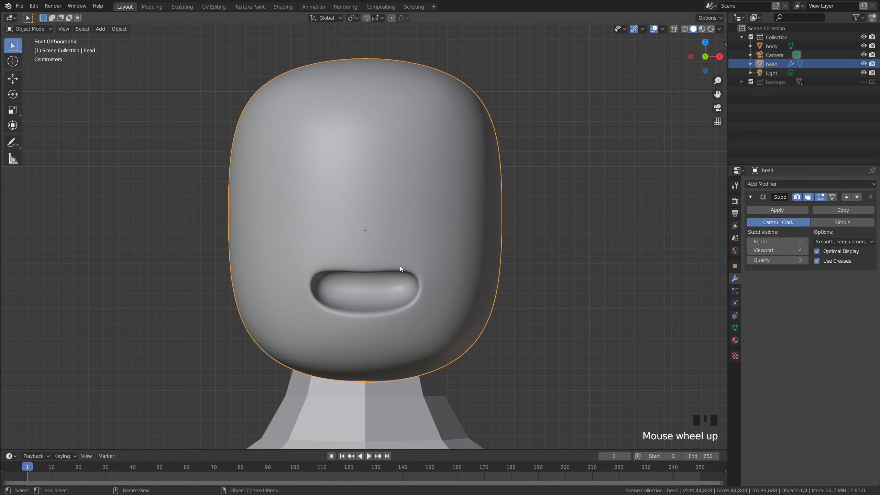
scroll(409, 222, up, 2)
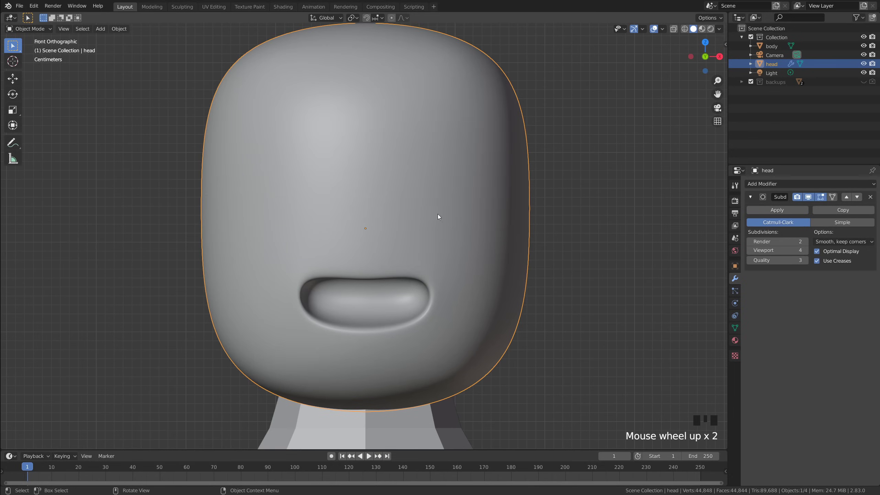
Add a UV sphere at the 3D cursor, scale it down to eye size and stretch it about 1.66 times along Z.
key(shift+a)
mouse_move(441, 204)
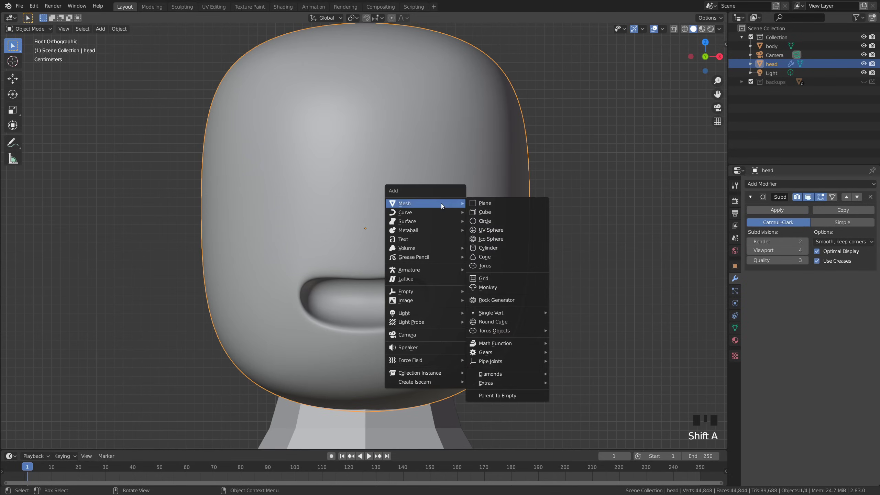
click(510, 231)
key(s)
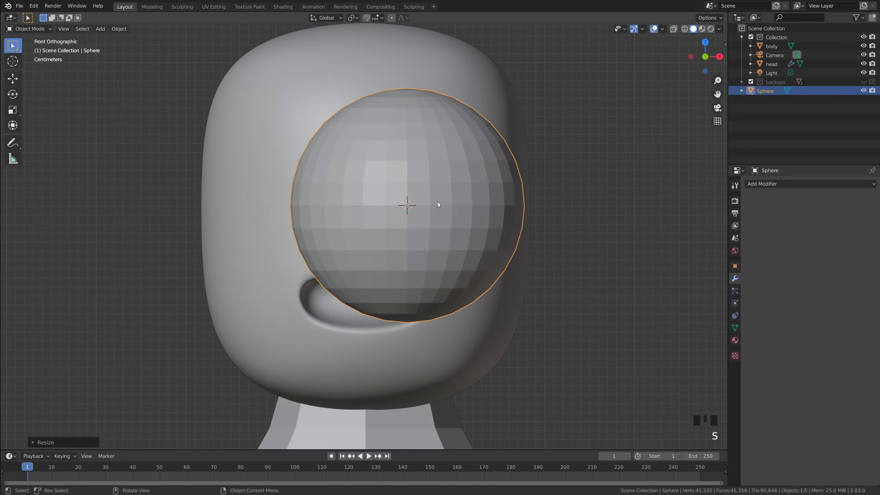
key(s)
click(419, 211)
key(s)
key(z)
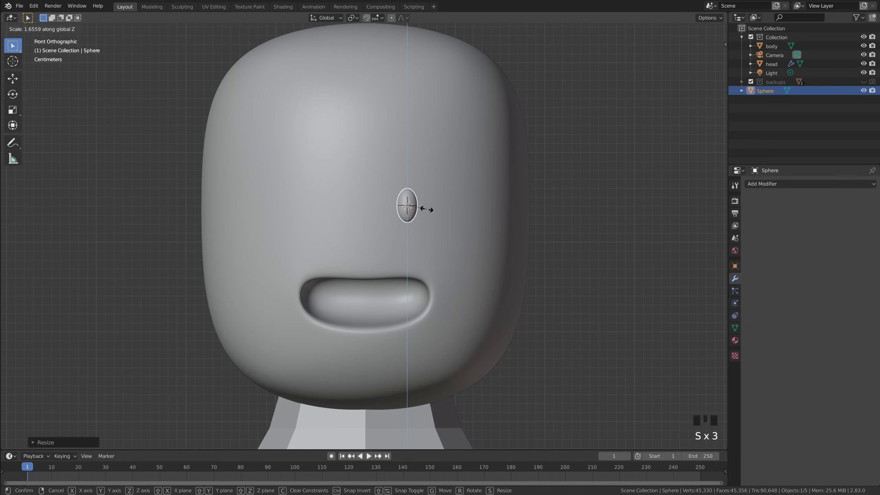
click(427, 209)
Set snapping to Face and move the small sphere across the head's surface to the eye position.
shift+middle_drag(417, 96, 415, 121)
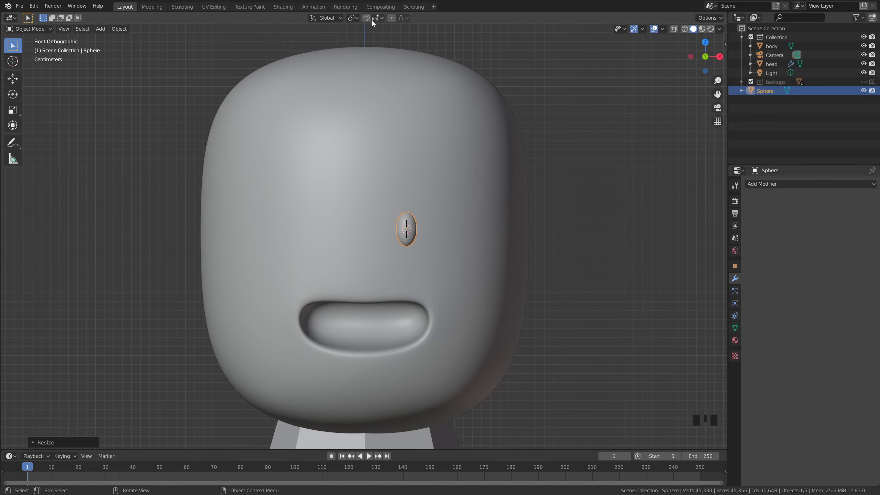
click(382, 18)
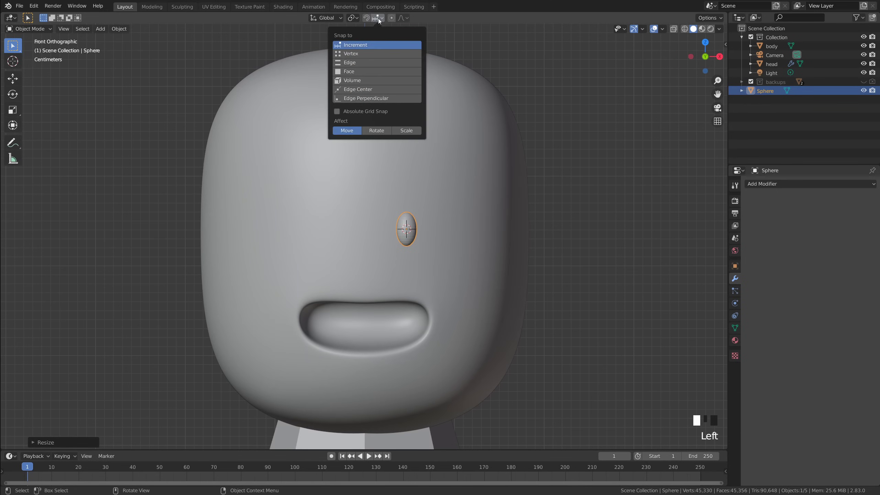
click(351, 72)
click(579, 178)
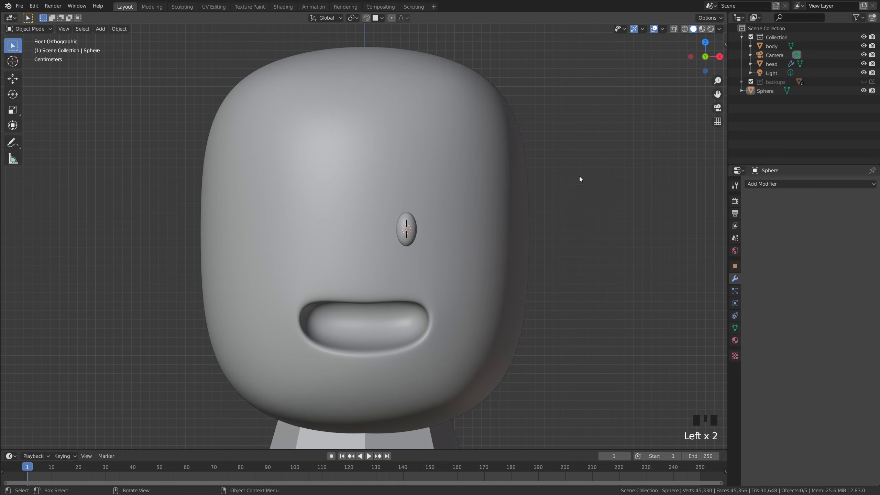
click(406, 238)
key(g)
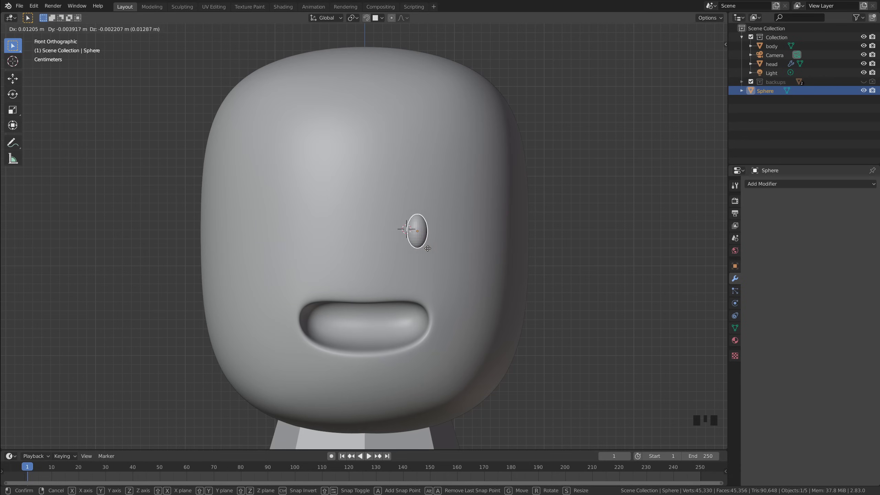
click(431, 243)
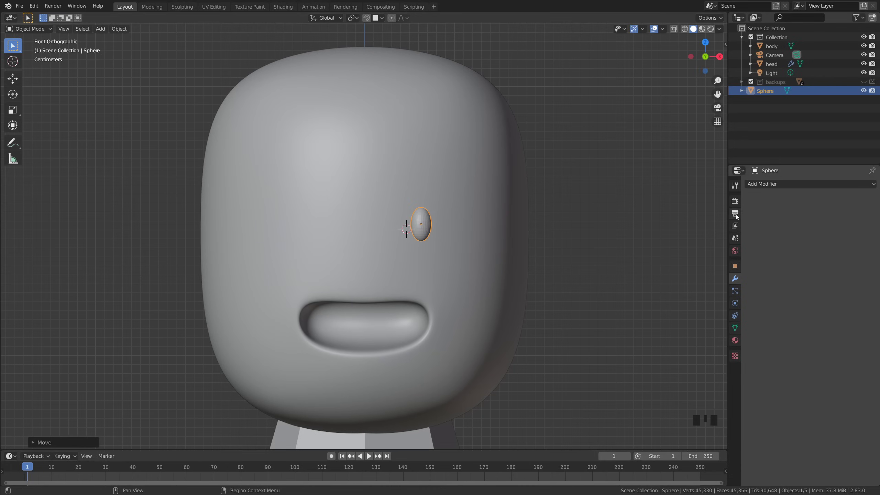
Add a Mirror modifier to the eye with the head as mirror object and shade the eyes smooth.
click(771, 183)
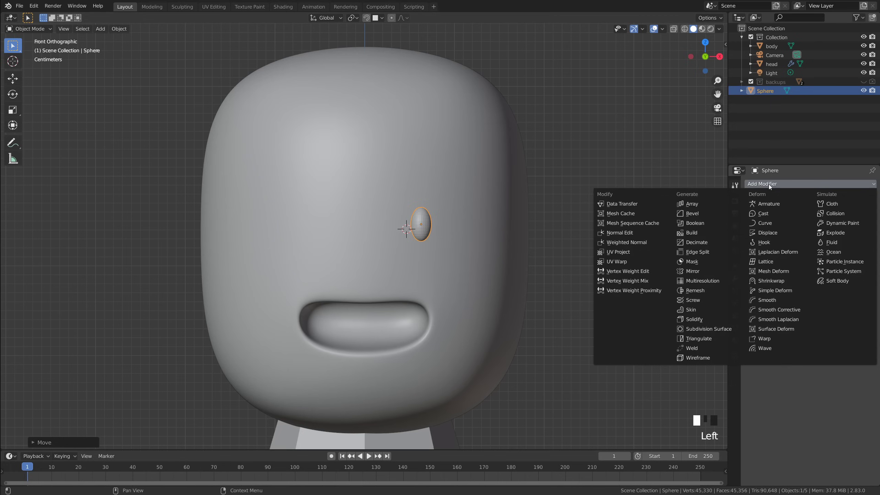
click(697, 273)
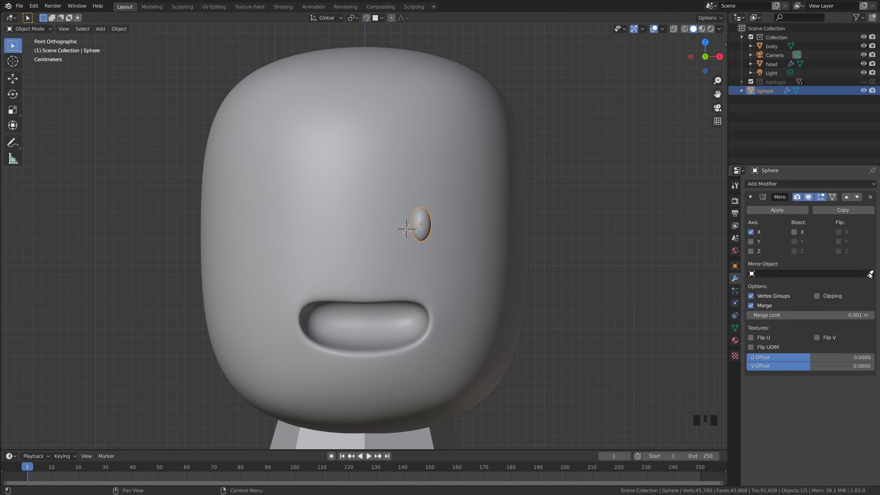
click(485, 246)
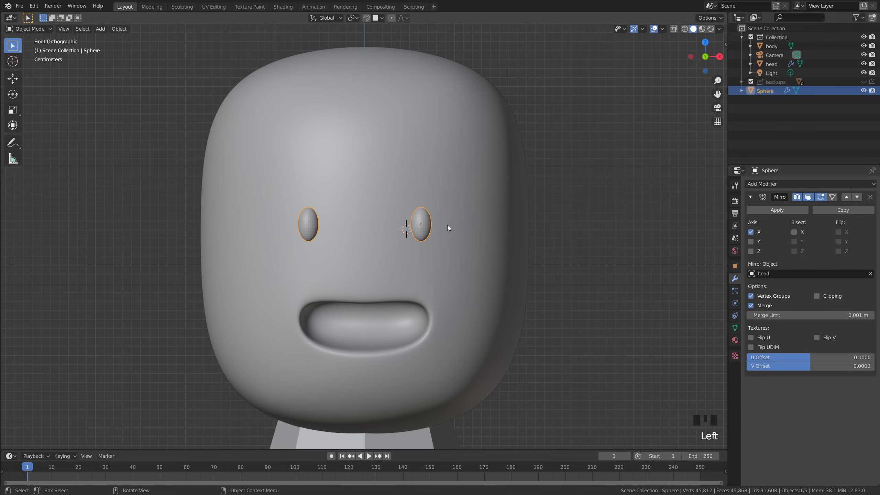
right_click(419, 222)
click(540, 232)
Move the mirrored eyes back along the Y axis so they sink partly into the head.
middle_drag(568, 235, 558, 253)
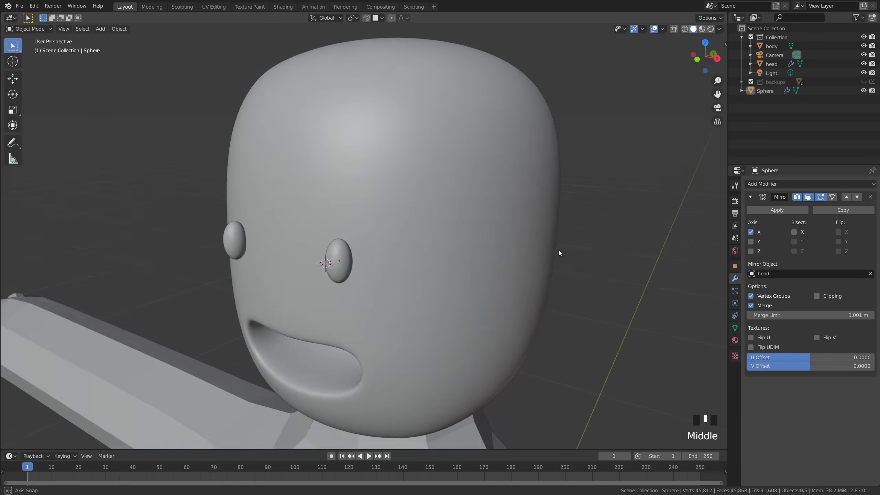
scroll(349, 270, up, 3)
middle_drag(349, 269, 343, 290)
click(309, 298)
key(g)
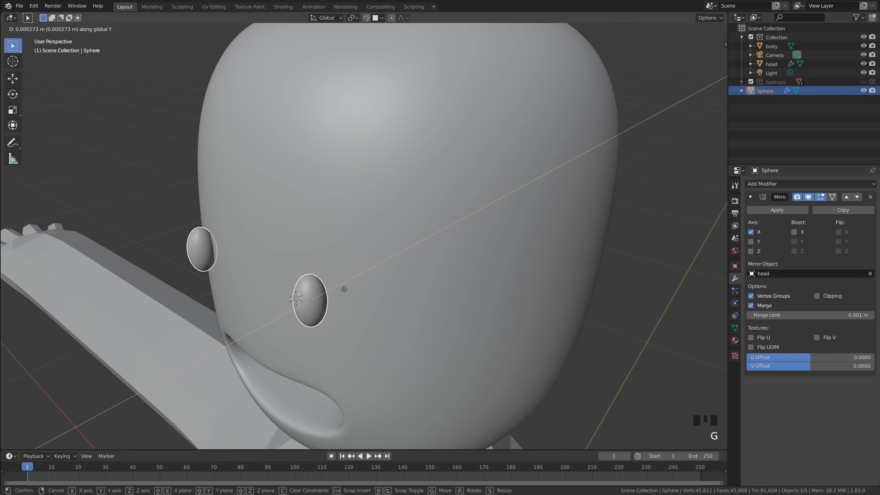
click(355, 285)
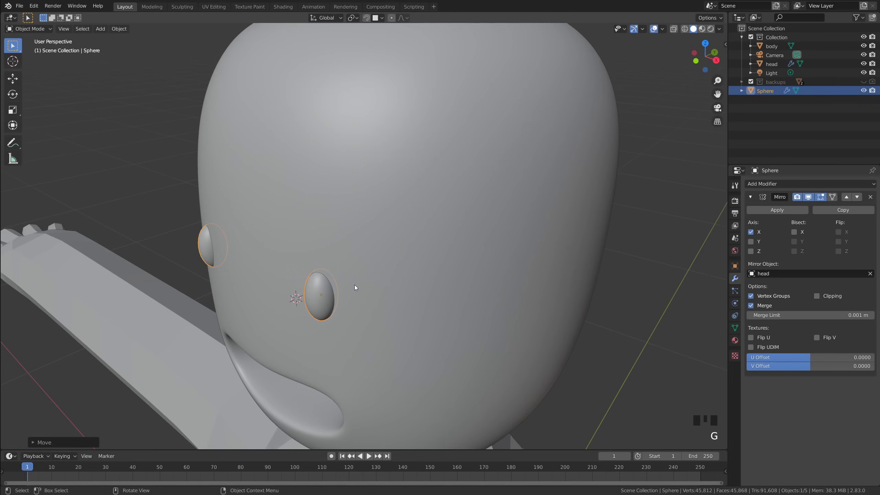
Reposition the eyes on the face from the front, slightly lower and closer together above the mouth.
click(677, 217)
key(grave)
scroll(523, 244, up, 3)
click(410, 230)
scroll(449, 225, up, 1)
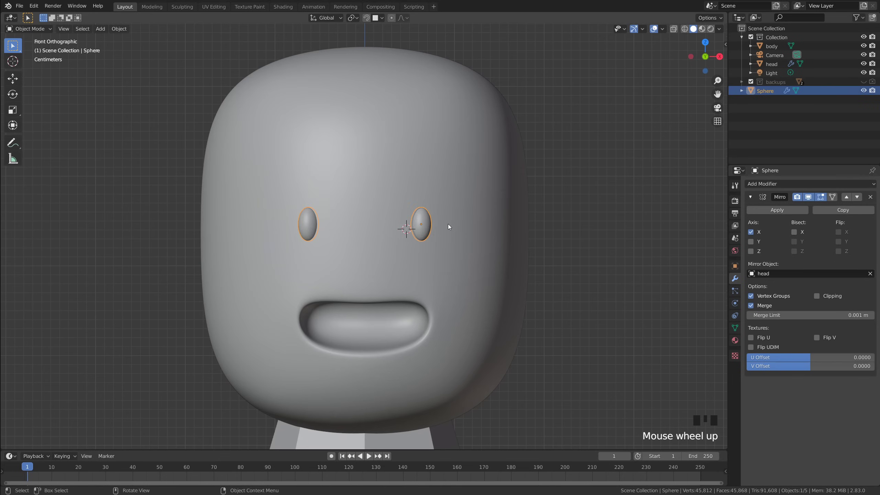
key(g)
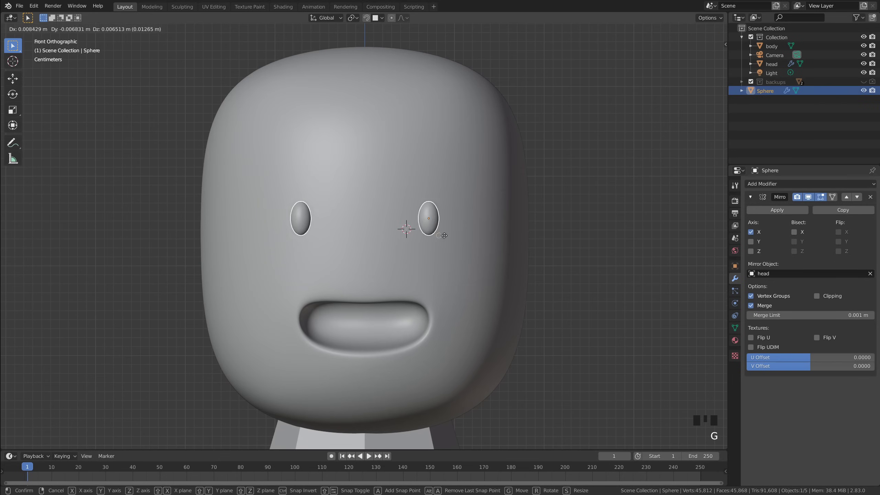
click(436, 252)
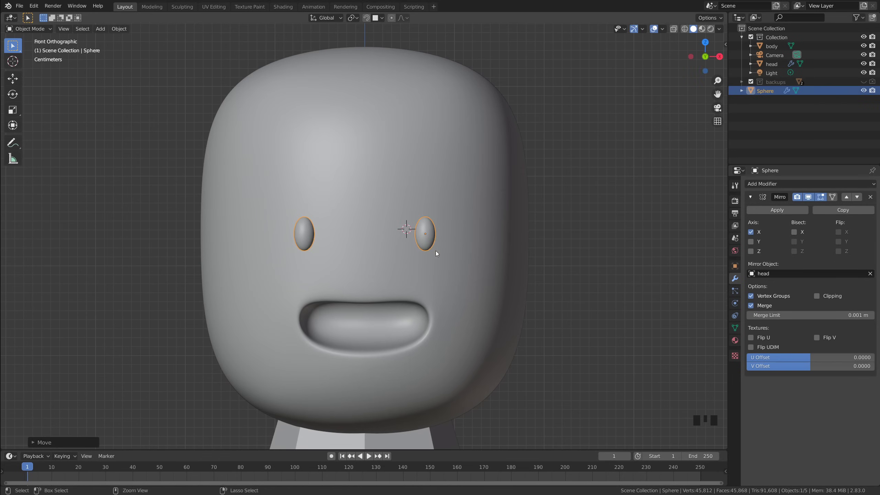
key(g)
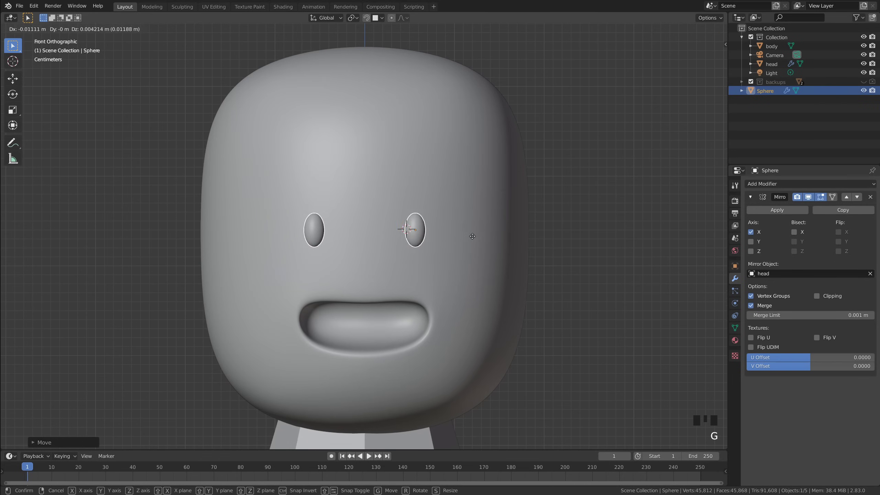
click(473, 236)
Push the repositioned eyes about 0.008 m along Y into the face and deselect them.
middle_drag(473, 236, 439, 259)
key(g)
key(y)
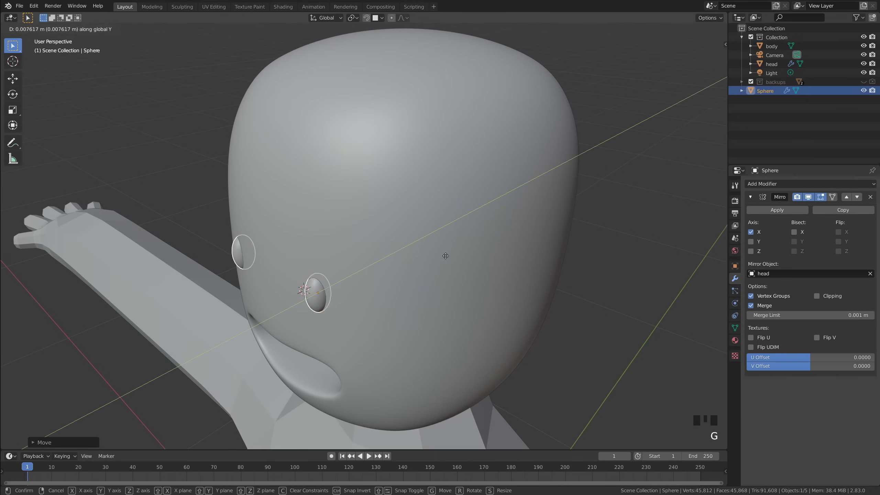
click(445, 256)
click(570, 281)
Select the head and snap the 3D cursor to its origin.
middle_drag(569, 281, 556, 216)
key(grave)
click(408, 252)
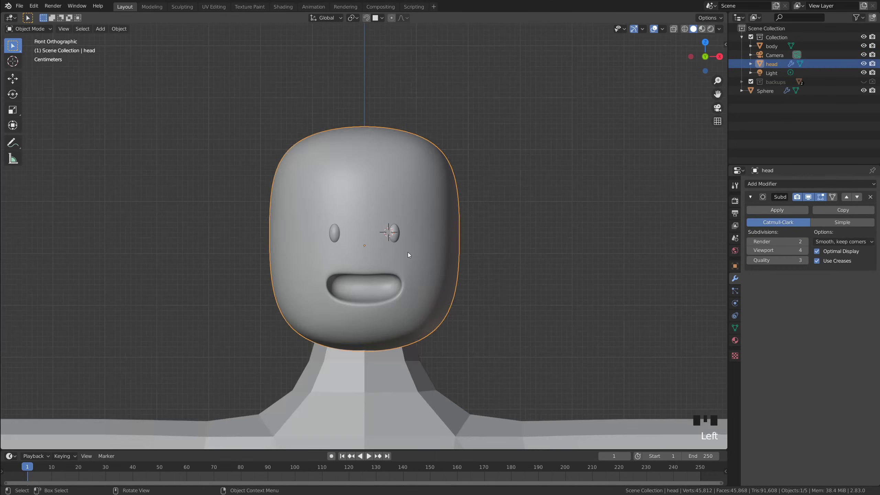
scroll(408, 252, up, 2)
key(shift+s)
click(445, 272)
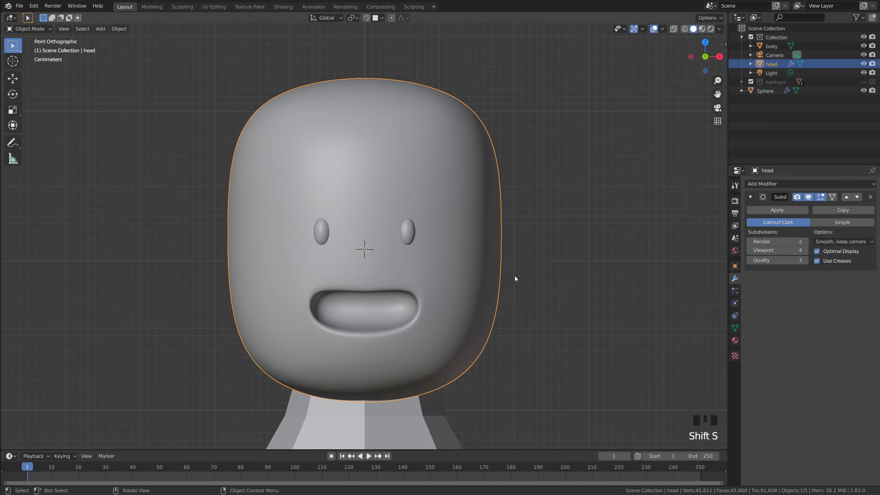
Add a cube at the 3D cursor and scale it down to fit within the head.
scroll(415, 297, up, 3)
shift+middle_drag(415, 297, 480, 230)
scroll(480, 230, down, 2)
key(shift+a)
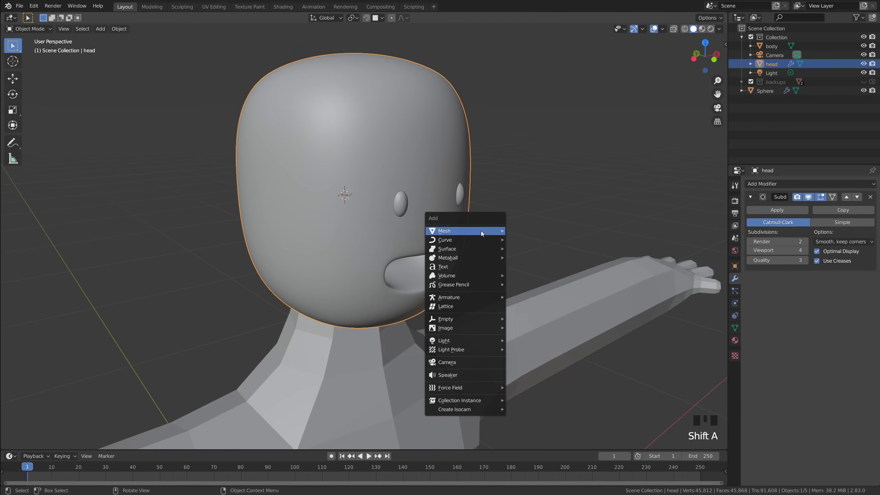
mouse_move(482, 232)
click(532, 240)
scroll(545, 207, up, 2)
key(s)
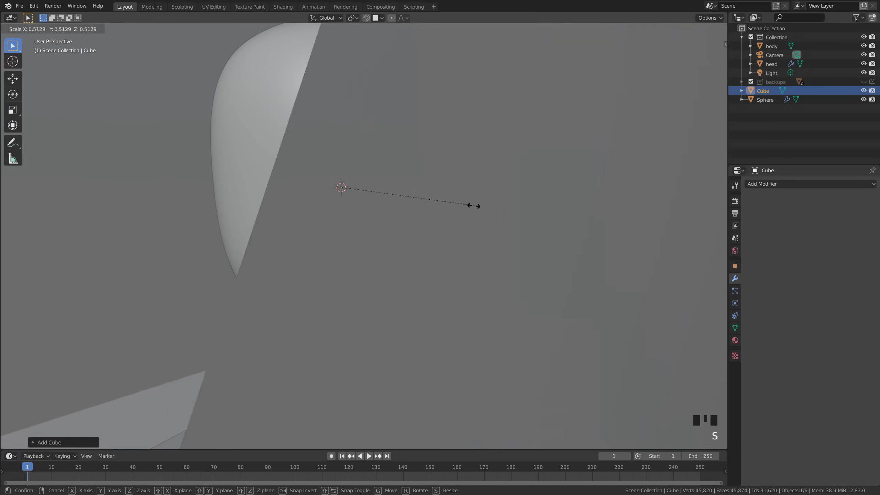
key(s)
click(420, 188)
Move the cube forward along the Y axis until it sits clear in front of the face.
key(g)
key(y)
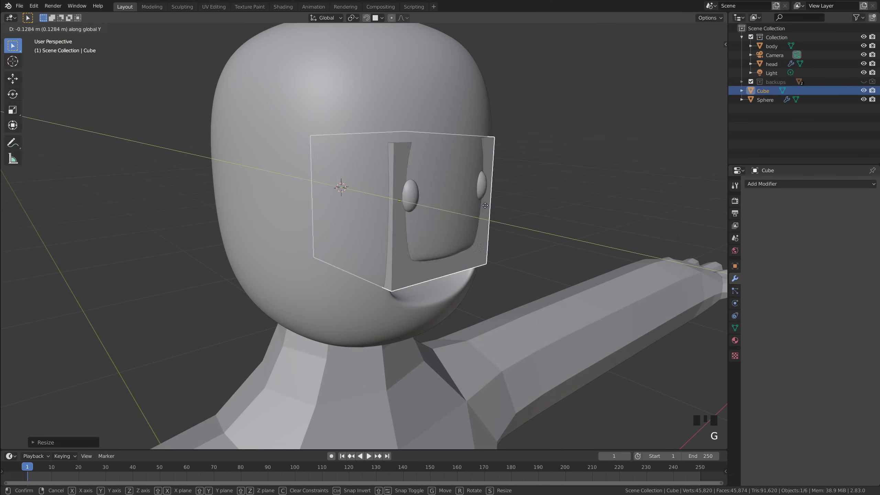
click(605, 234)
Add a Subdivision Surface modifier to the cube.
middle_drag(606, 233, 535, 232)
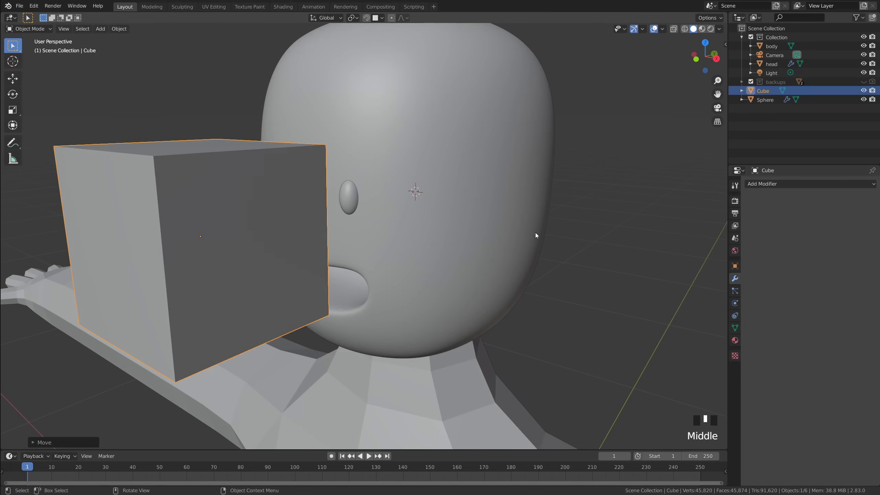
click(780, 186)
click(707, 329)
shift+middle_drag(625, 313, 570, 264)
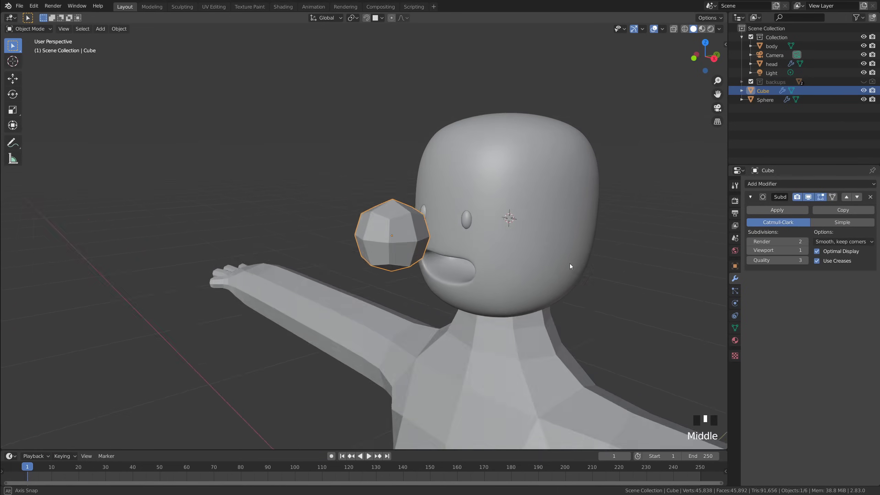
scroll(547, 260, up, 2)
scroll(468, 232, up, 1)
Add a centred horizontal loop cut around the cube in Edit Mode, working from the right side view.
key(grave)
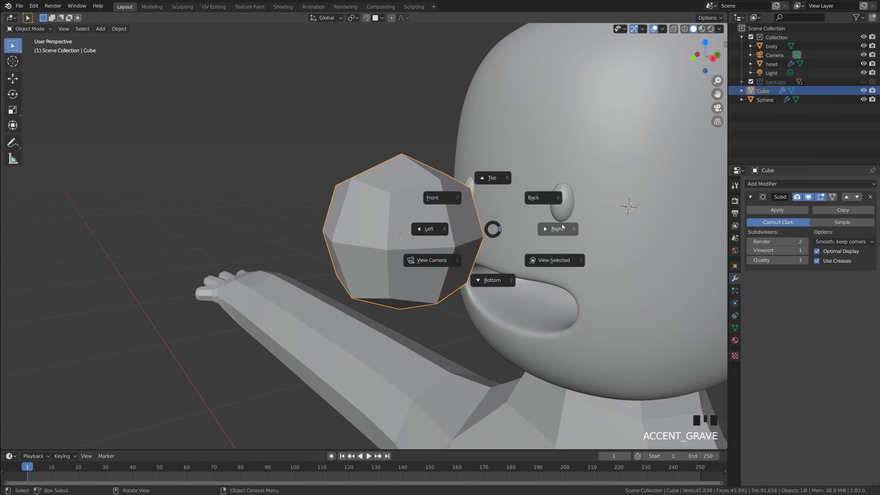
click(533, 228)
scroll(338, 207, up, 2)
key(Tab)
shift+middle_drag(315, 174, 393, 249)
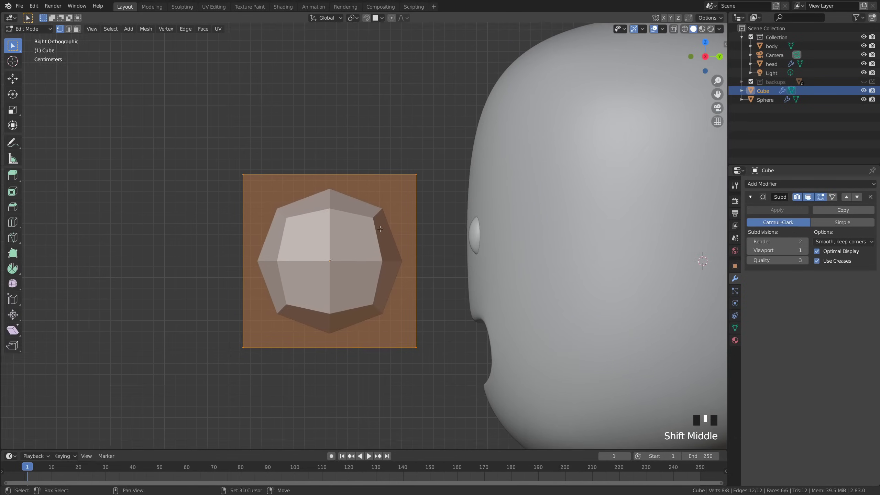
shift+middle_drag(329, 206, 289, 174)
key(ctrl+r)
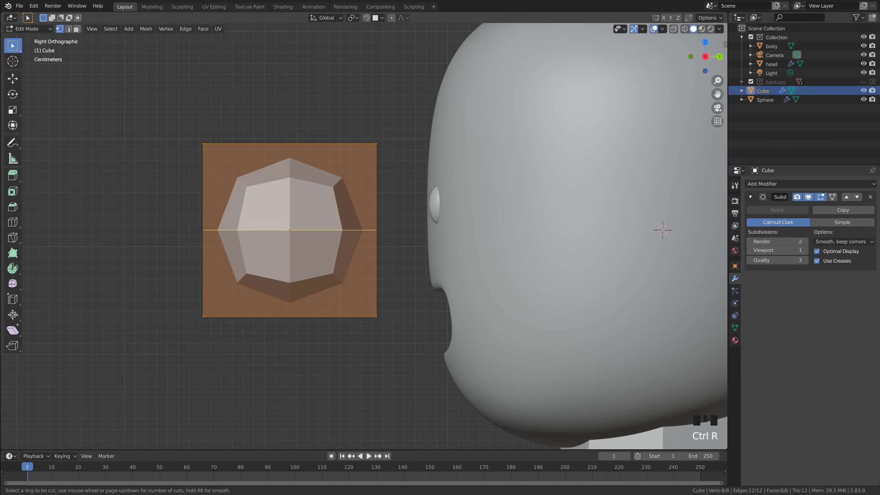
click(382, 218)
right_click(427, 230)
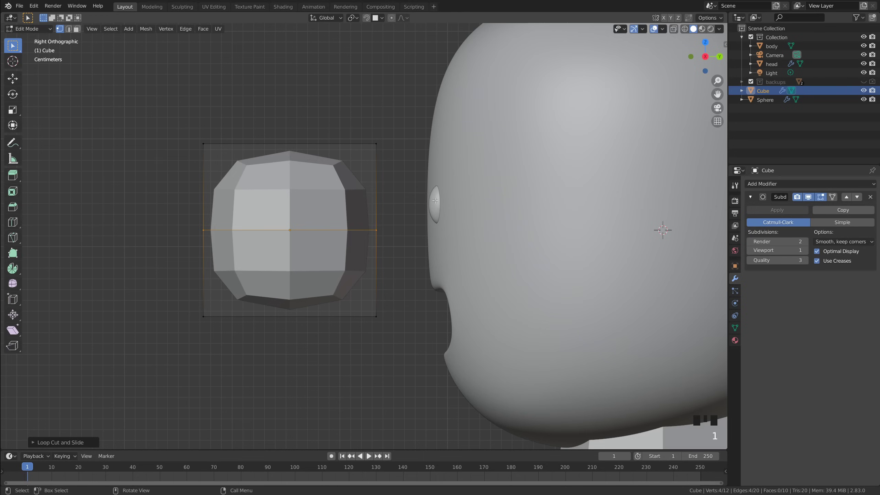
Pull the cube's upper front edge back toward the face in see-through side view.
key(alt+z)
click(397, 191)
drag(149, 122, 239, 164)
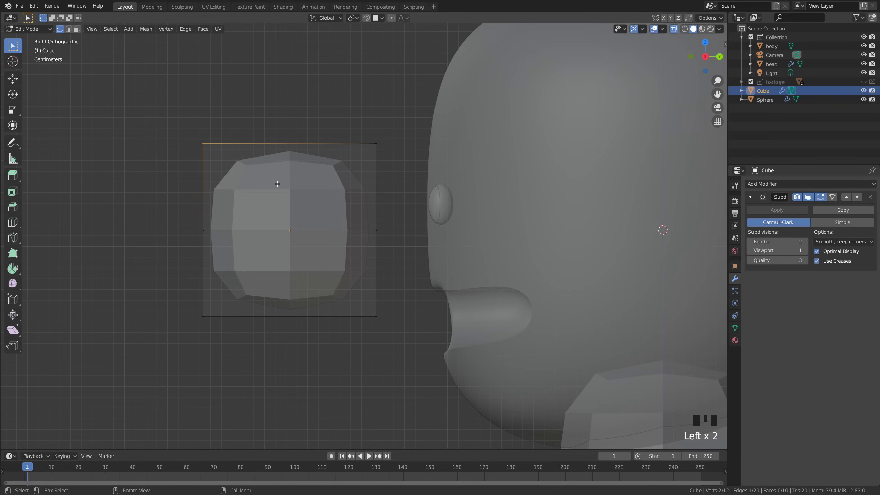
key(g)
click(352, 187)
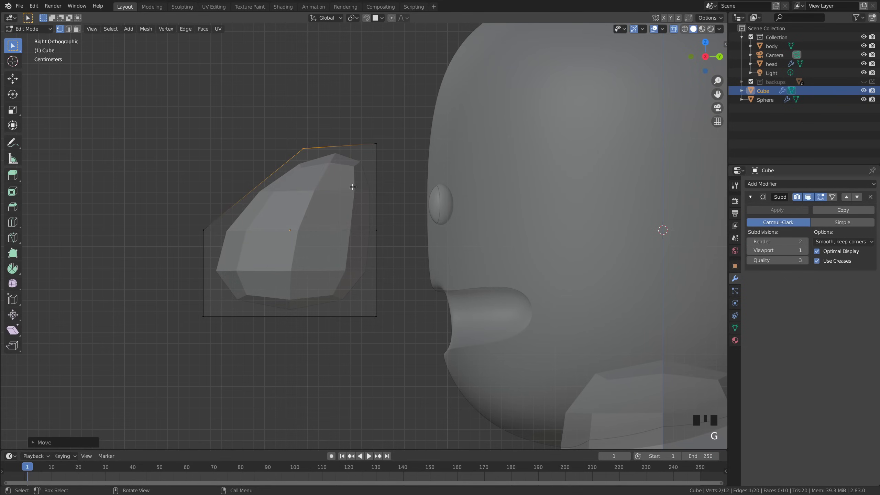
Move the cube's middle front edge slightly back and up, and its lower front edge back and up.
drag(185, 223, 244, 243)
key(g)
click(266, 233)
drag(181, 282, 262, 327)
key(g)
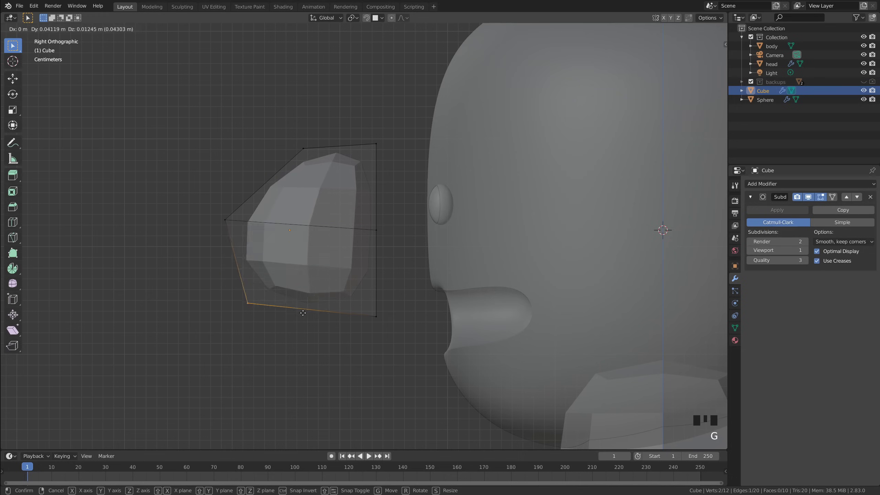
click(294, 302)
Nudge the cube's upper rear edge slightly down and leave Edit Mode.
drag(355, 122, 410, 172)
key(g)
click(414, 180)
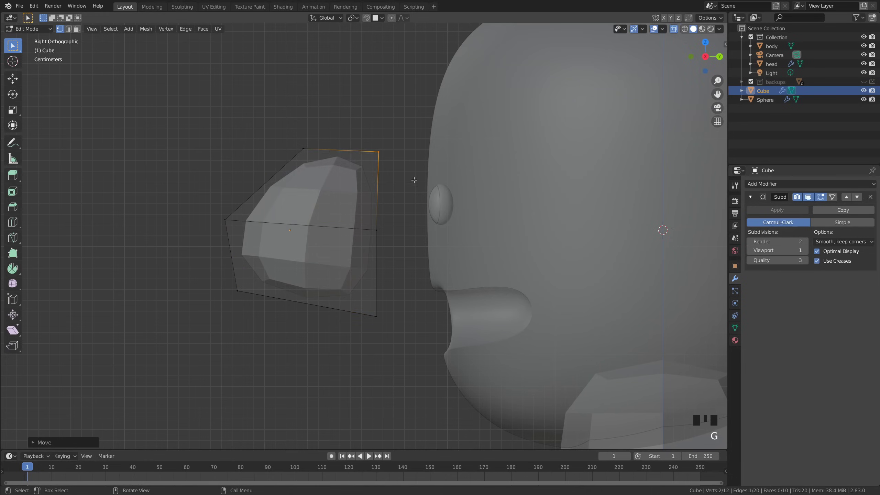
key(Tab)
Scale the cube down in the front view to a small nose between the eyes.
key(grave)
middle_drag(644, 209, 403, 187)
key(grave)
shift+scroll(450, 210, down, 2)
scroll(579, 211, down, 1)
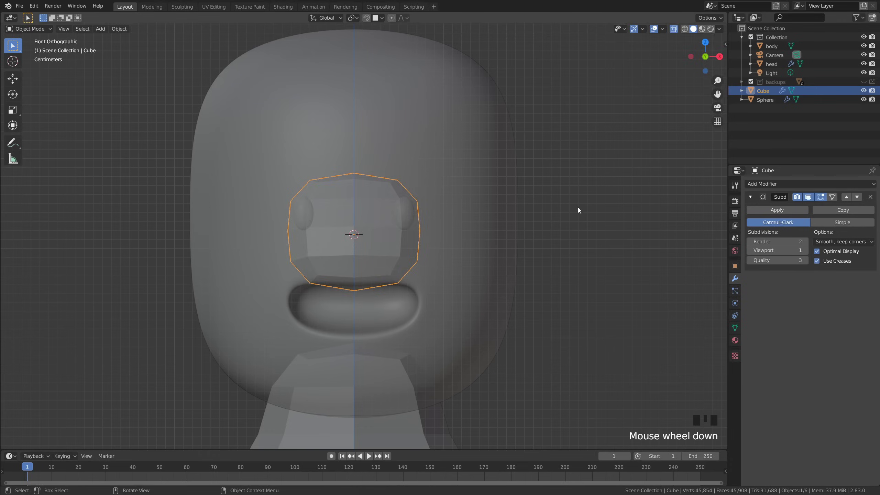
key(s)
click(395, 214)
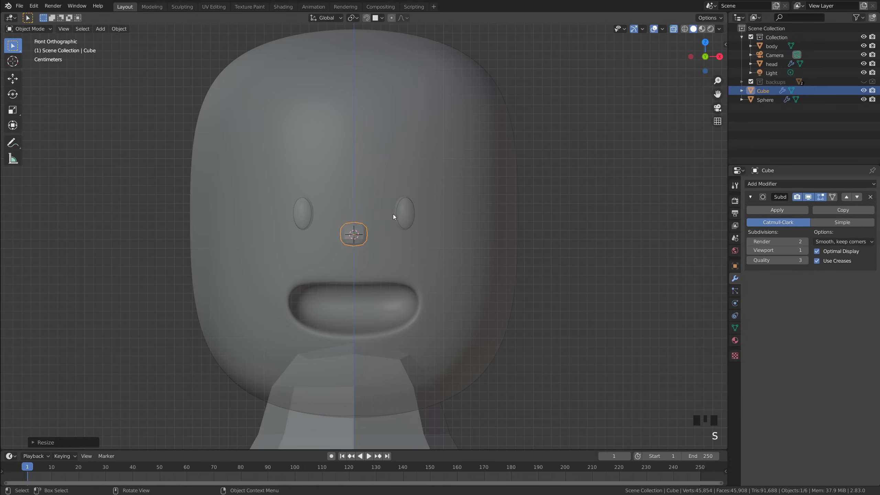
Turn off see-through display and move the nose along the Y axis onto the face.
middle_drag(395, 214, 338, 222)
key(alt+z)
key(g)
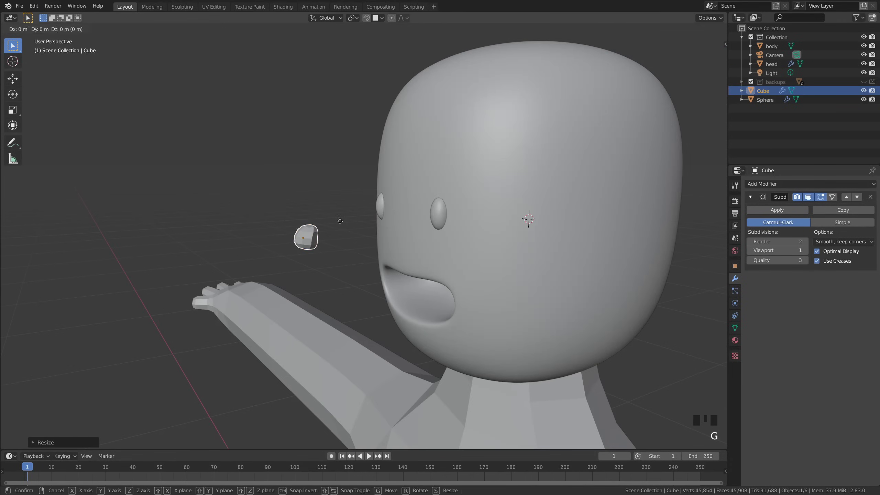
key(y)
click(435, 217)
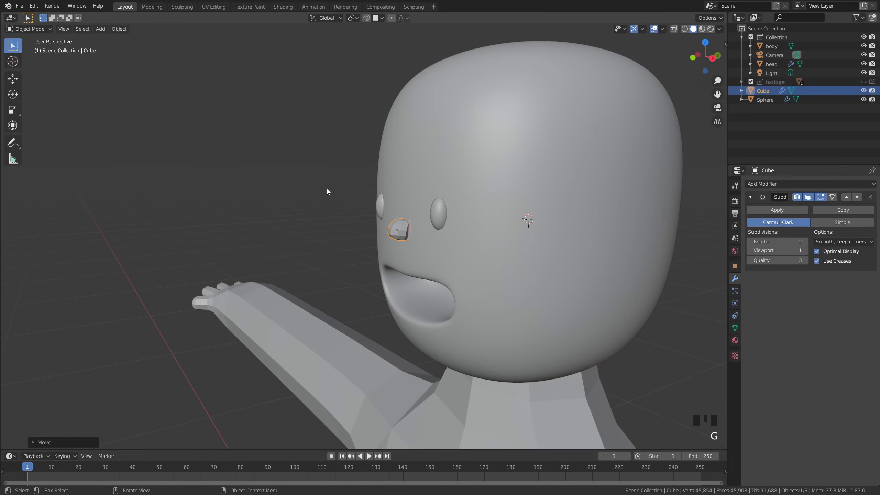
Stretch the nose by about 1.26 along Z in the front view and lower it slightly below the eyes.
key(grave)
scroll(370, 178, up, 2)
key(s)
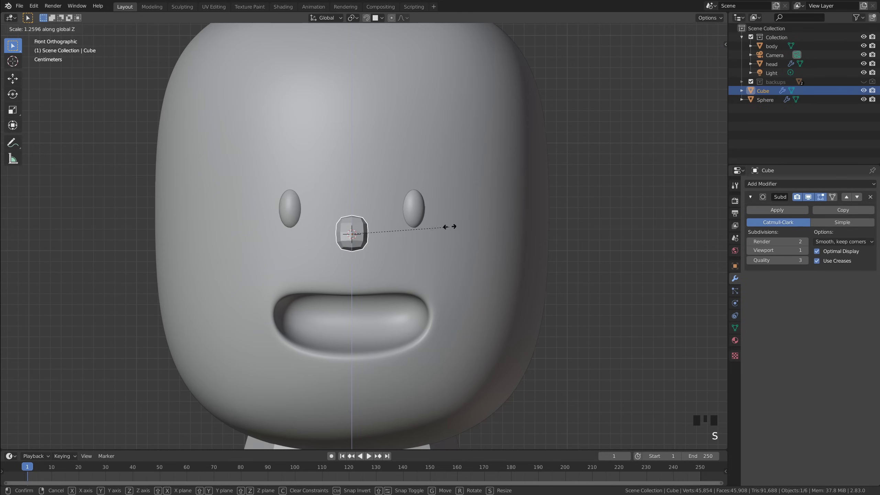
click(450, 229)
key(g)
click(455, 241)
click(438, 239)
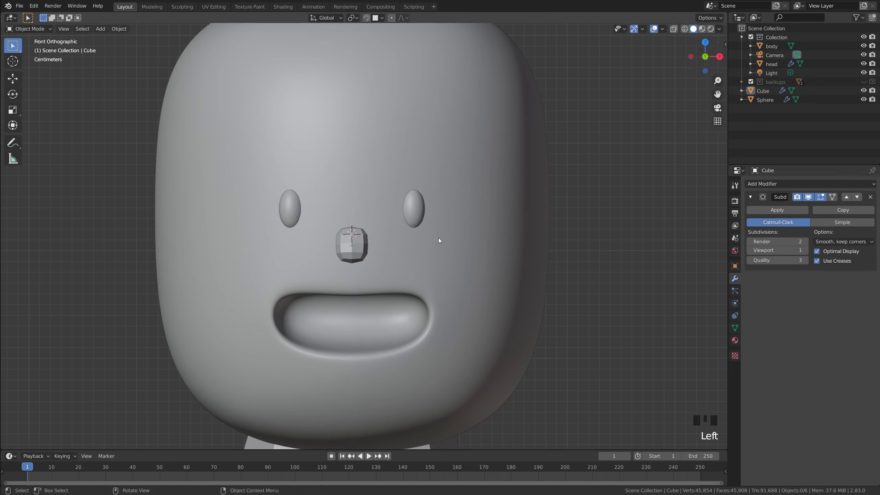
Set the nose's viewport and render subdivisions to 3 and shade it smooth.
mouse_move(439, 238)
middle_down()
mouse_move(485, 239)
mouse_move(436, 241)
middle_up()
click(436, 242)
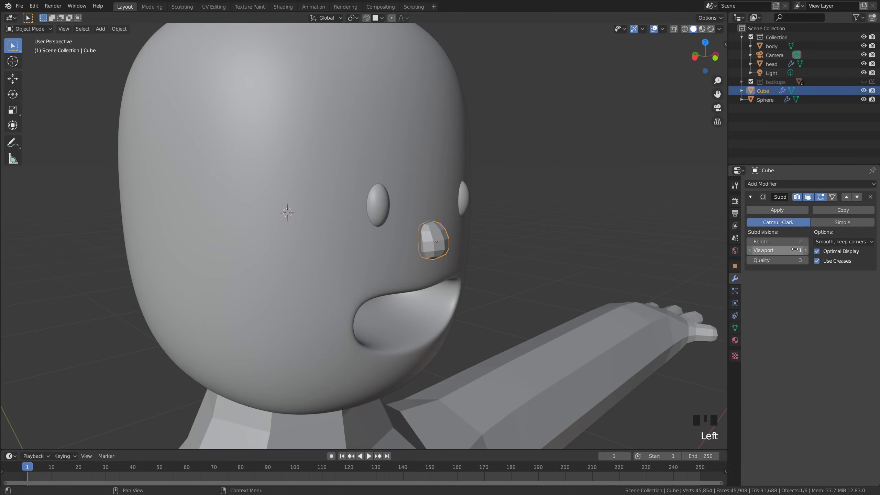
right_click(436, 245)
click(436, 245)
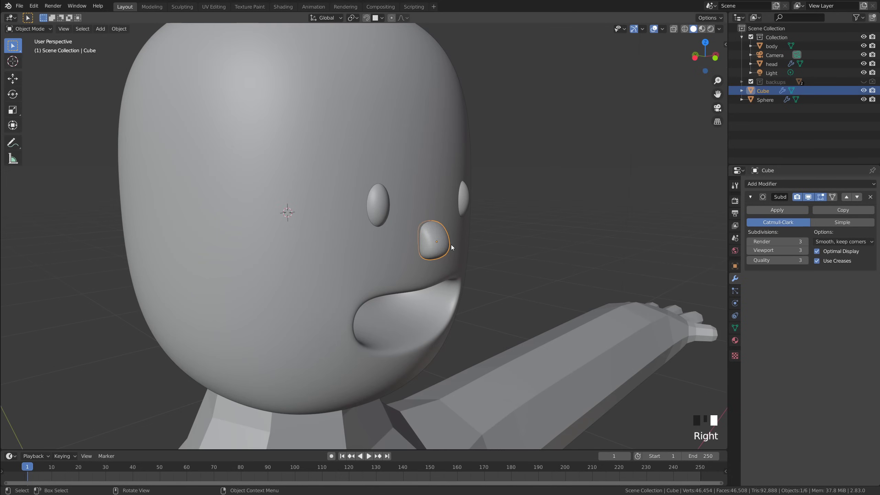
click(550, 227)
Examine the finished face from the front and at an angle.
key(KP_1)
scroll(524, 228, down, 3)
middle_drag(591, 249, 441, 197)
scroll(493, 229, up, 2)
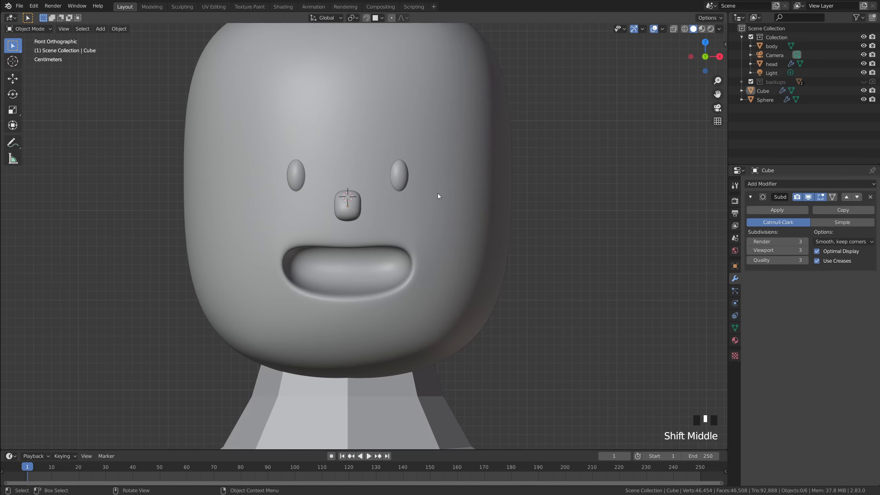
mouse_move(429, 195)
middle_down()
mouse_move(472, 220)
mouse_move(429, 239)
mouse_move(413, 201)
middle_up()
scroll(432, 236, up, 2)
scroll(412, 224, down, 3)
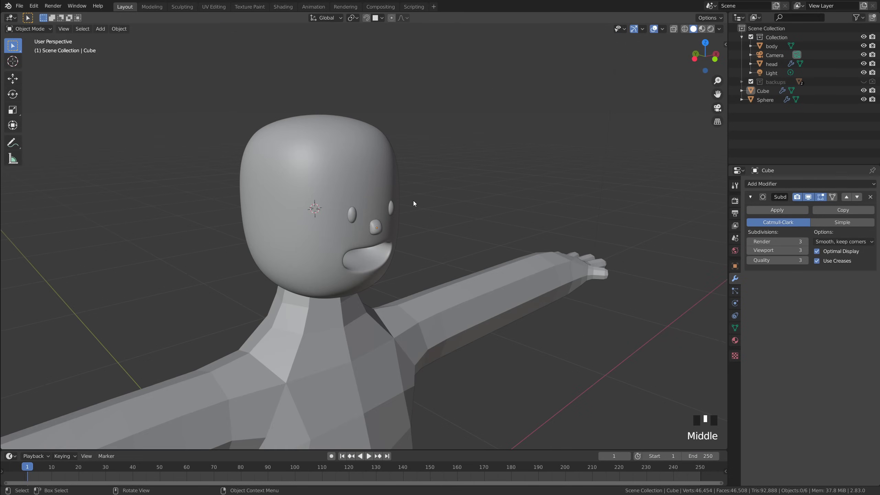
Add a cube at the 3D cursor scaled down to roughly head size, and move it along Y in front of the face.
key(shift+a)
mouse_move(413, 200)
click(482, 209)
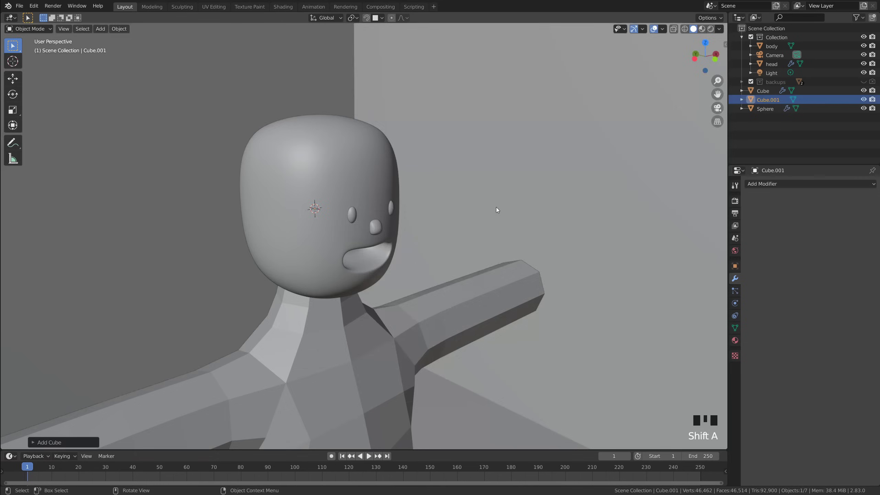
key(s)
click(359, 210)
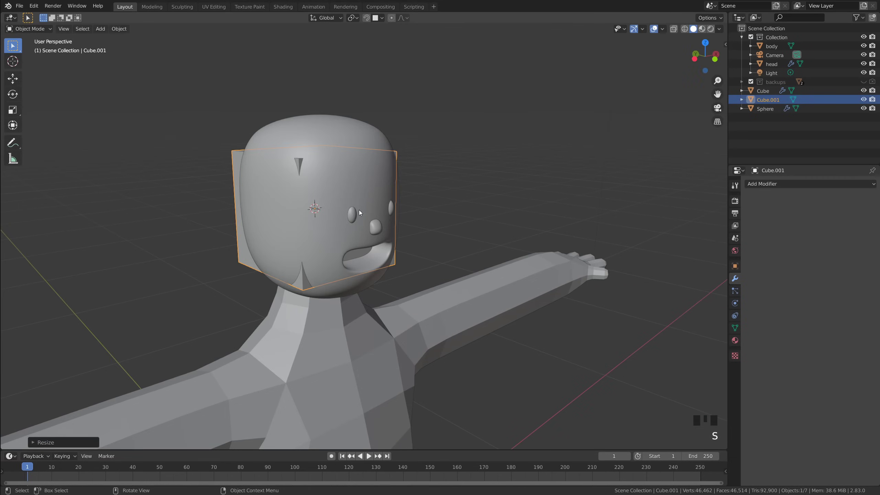
key(g)
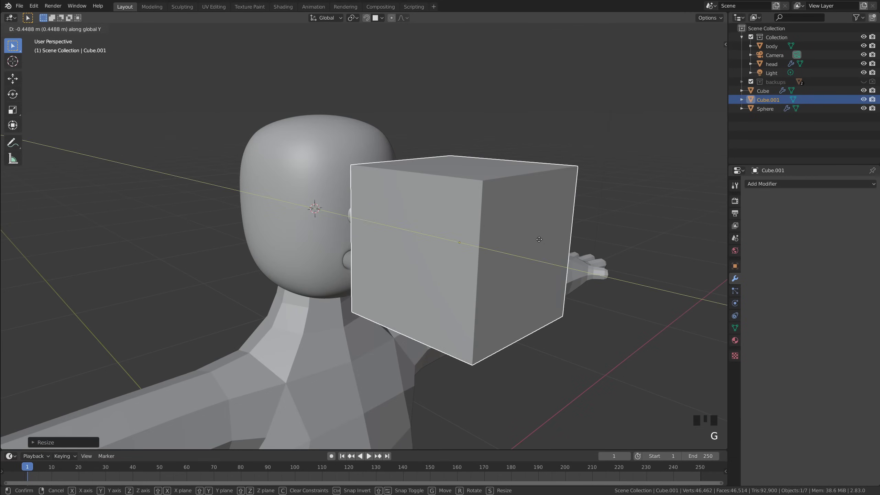
click(654, 224)
Flatten the new cube along Z into a thin slab and shorten it along Y.
key(s)
key(z)
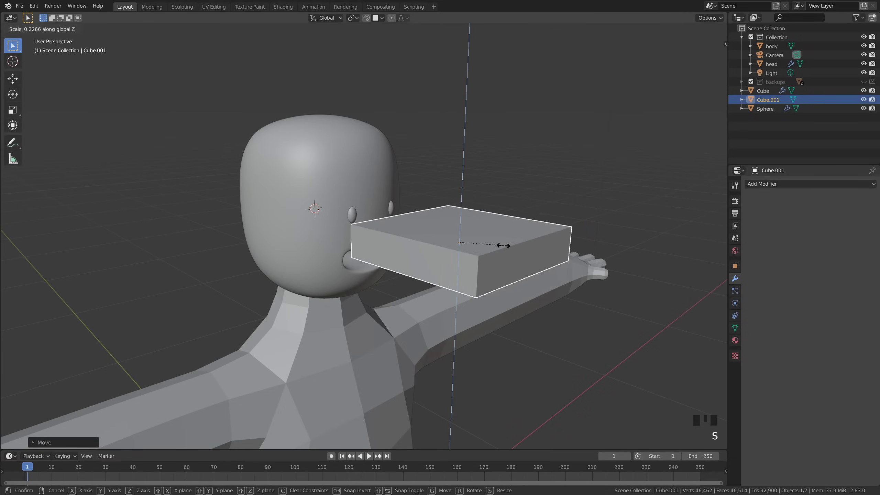
click(483, 252)
key(s)
key(y)
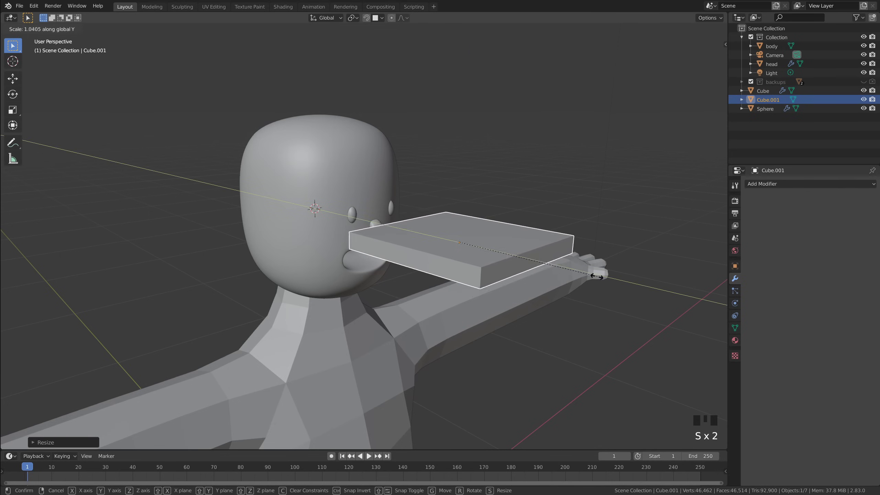
click(472, 256)
Narrow the slab along X to the mouth's width and lower it over the upper part of the mouth in front view.
key(grave)
click(398, 216)
scroll(539, 228, up, 2)
key(s)
key(x)
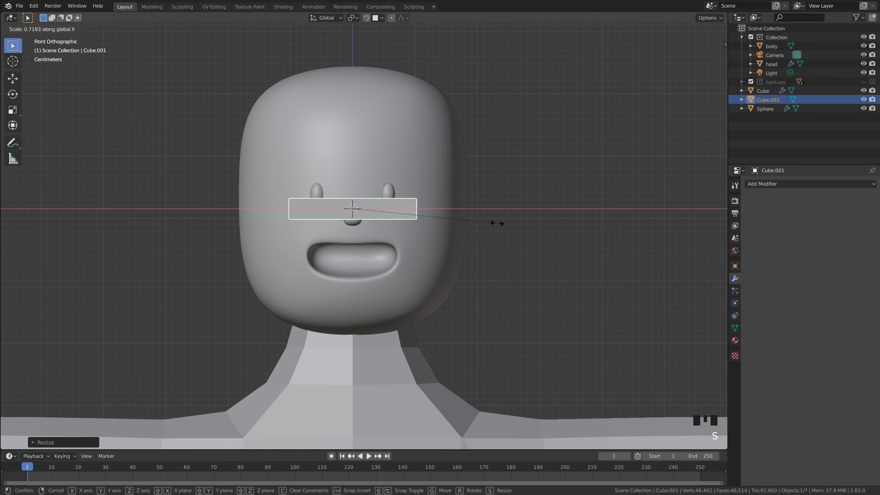
click(460, 256)
key(s)
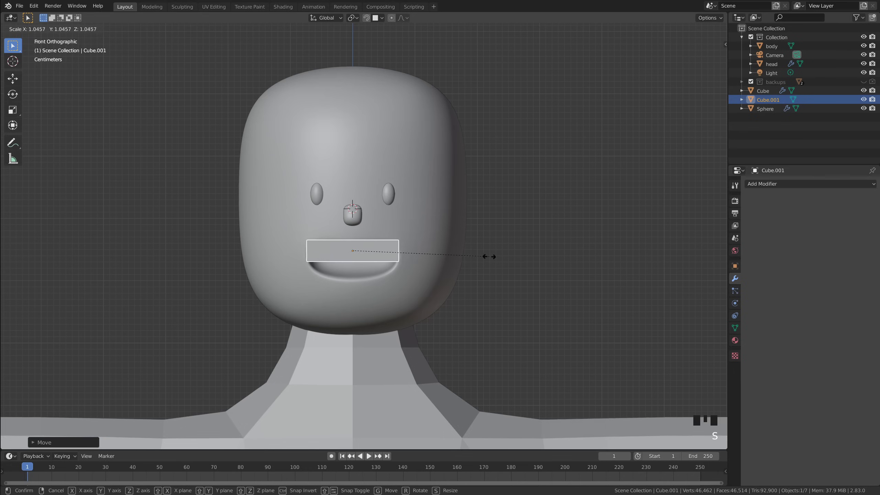
click(485, 257)
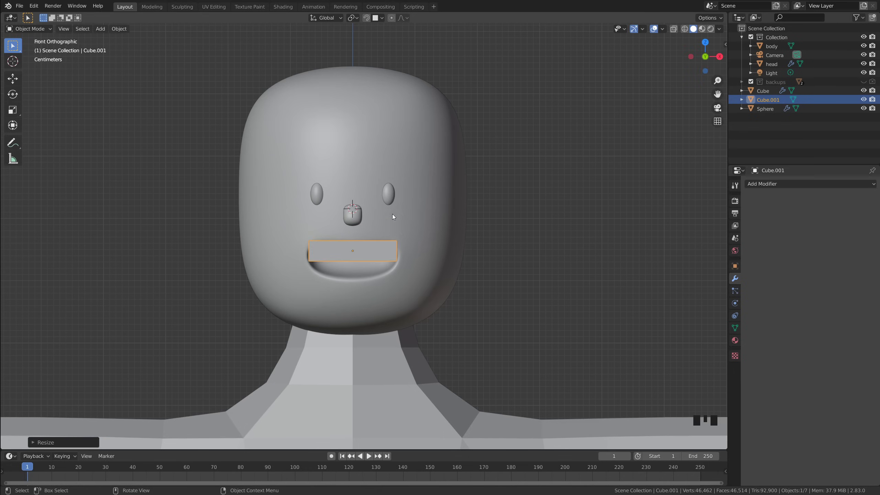
Add a Subdivision Surface modifier with viewport level 2 to the slab, working from the top view.
key(grave)
click(392, 151)
shift+middle_drag(375, 283, 370, 198)
scroll(362, 232, down, 2)
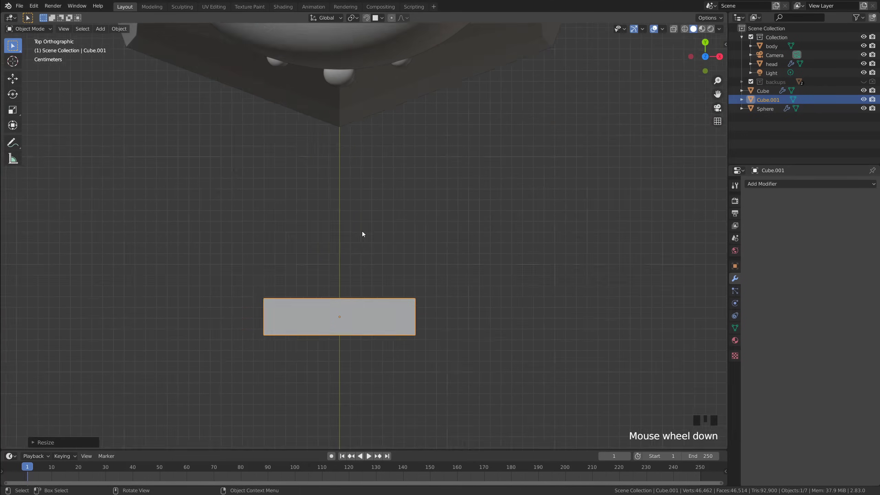
shift+scroll(374, 212, up, 1)
scroll(373, 212, up, 2)
click(798, 180)
click(684, 329)
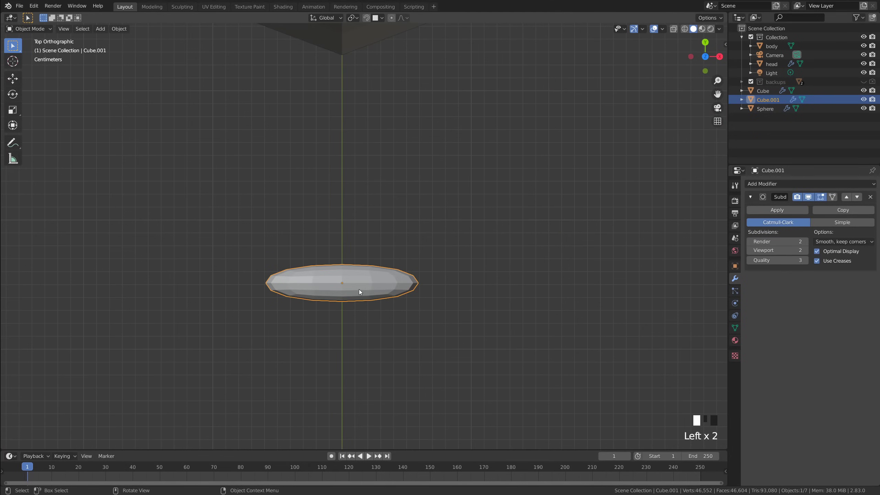
Add three evenly spaced loop cuts across the slab's width in Edit Mode.
key(Tab)
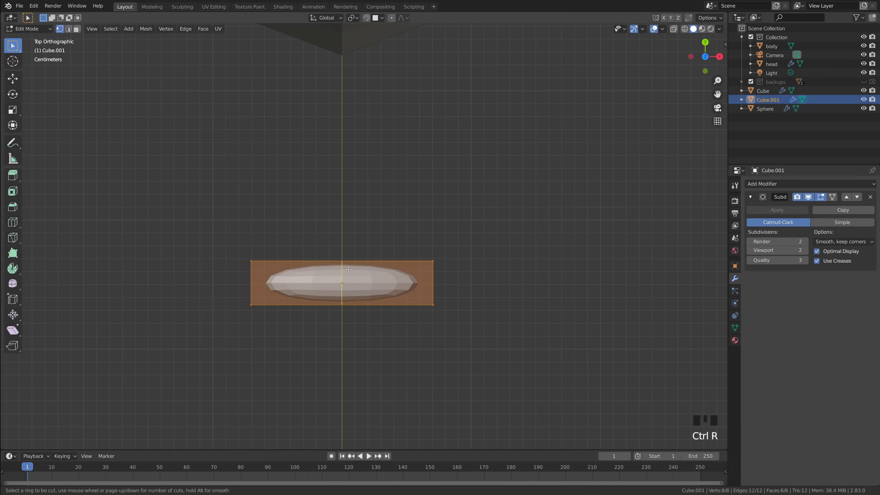
click(346, 267)
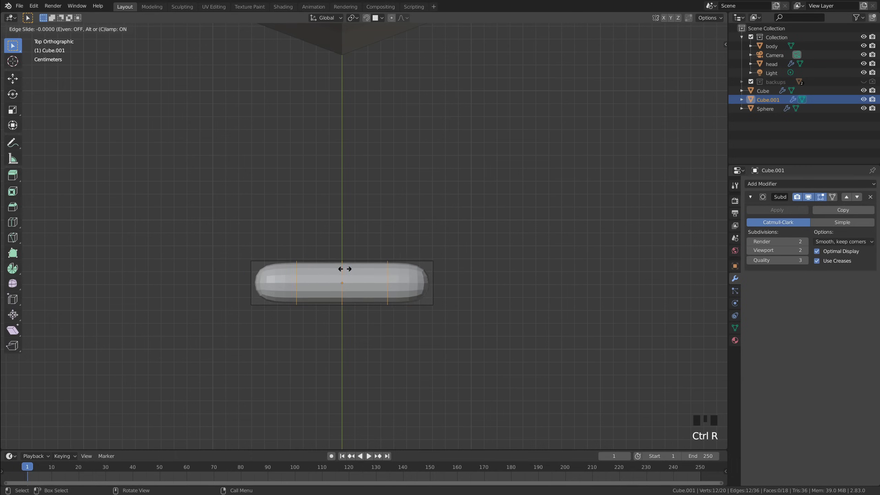
right_click(352, 246)
click(468, 256)
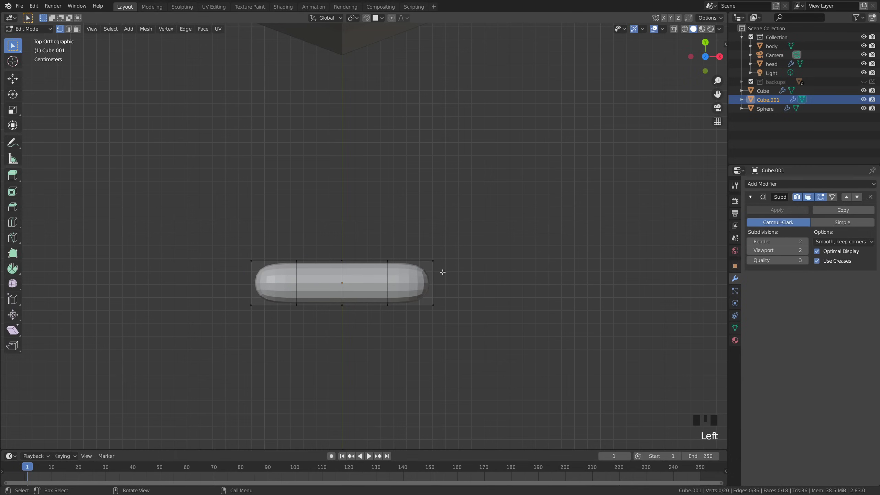
Bend the slab into an arc by moving its middle loop about -0.028 m along Y with smooth proportional editing, size 0.10.
key(alt+z)
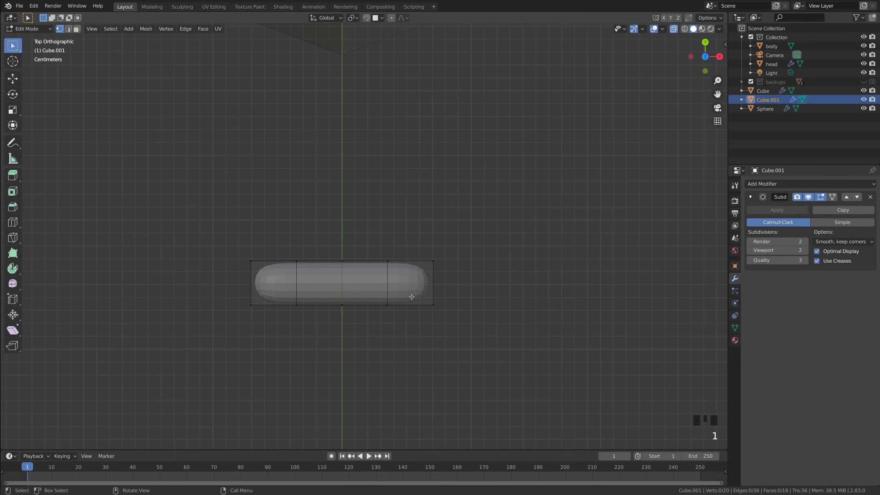
shift+middle_drag(374, 262, 390, 264)
drag(326, 222, 383, 347)
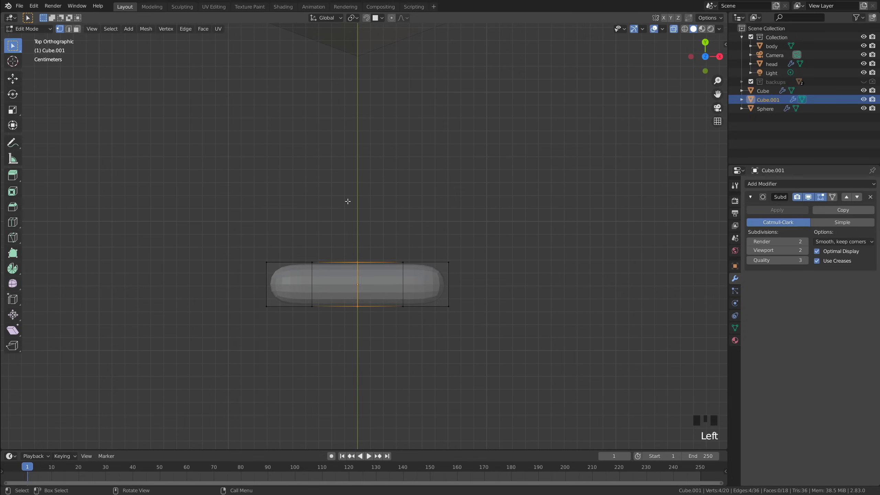
click(392, 18)
key(g)
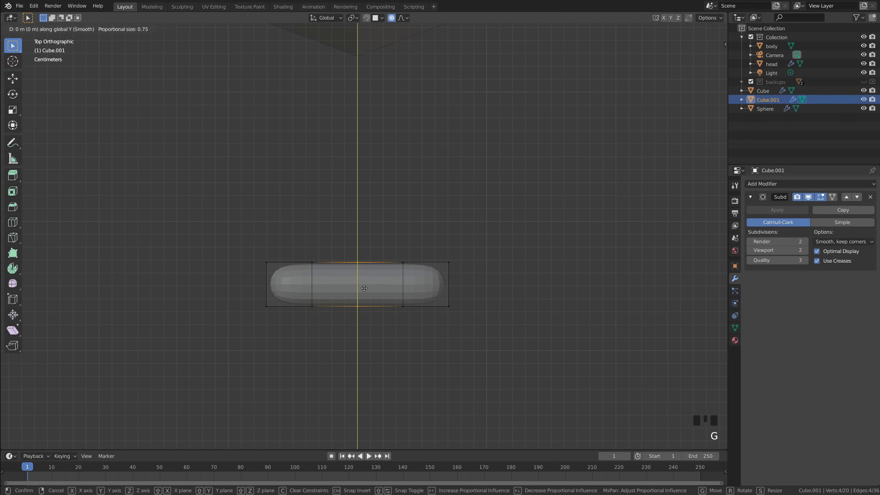
scroll(361, 288, up, 2)
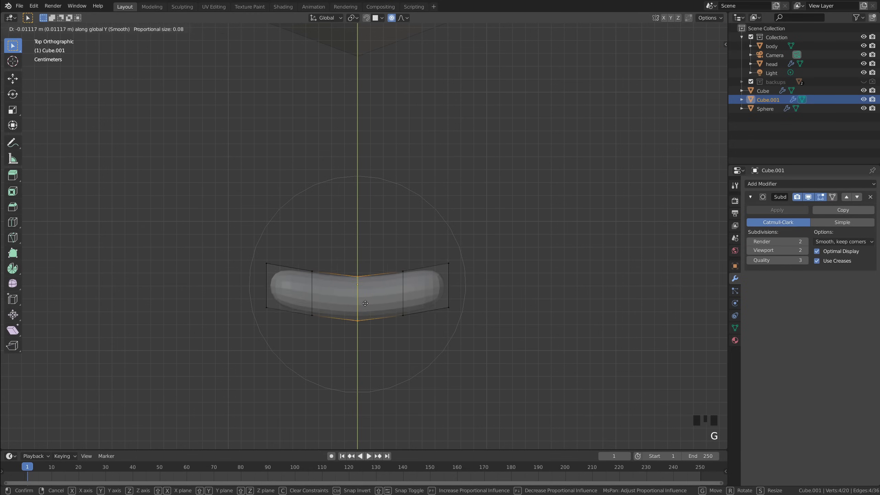
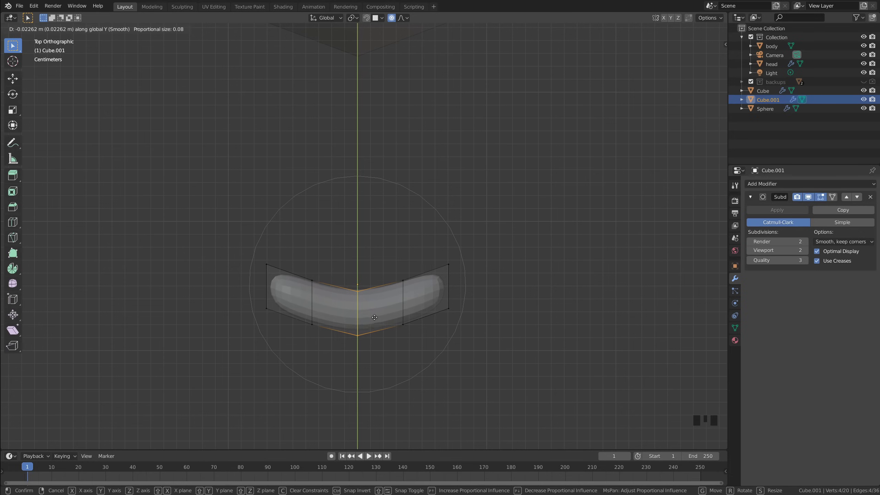
scroll(373, 319, down, 2)
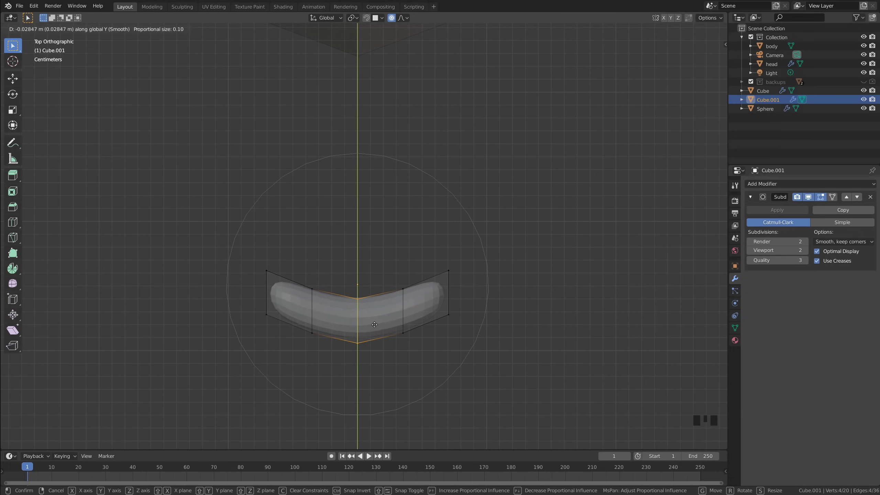
click(377, 326)
key(Tab)
click(474, 345)
Add a horizontal loop cut around the slab and slide it about 0.58 towards its lower edge to sharpen the biting edge.
middle_drag(475, 346, 429, 277)
click(449, 274)
key(Tab)
key(ctrl+r)
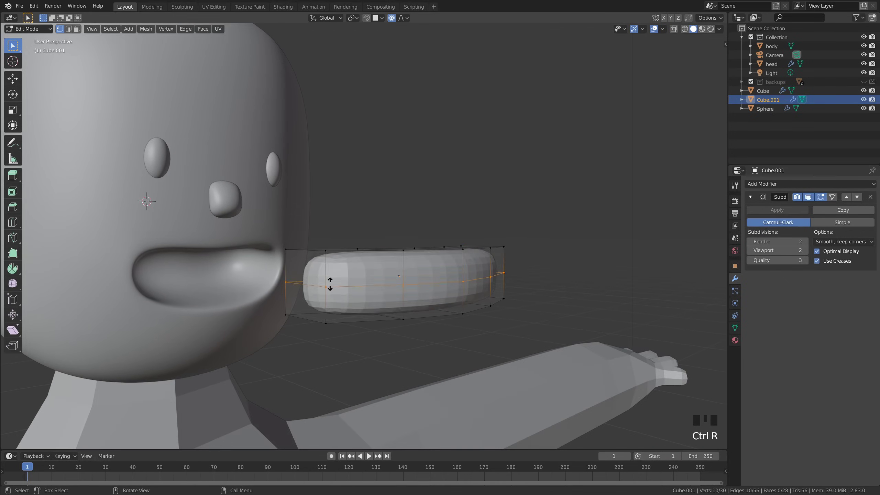
click(330, 295)
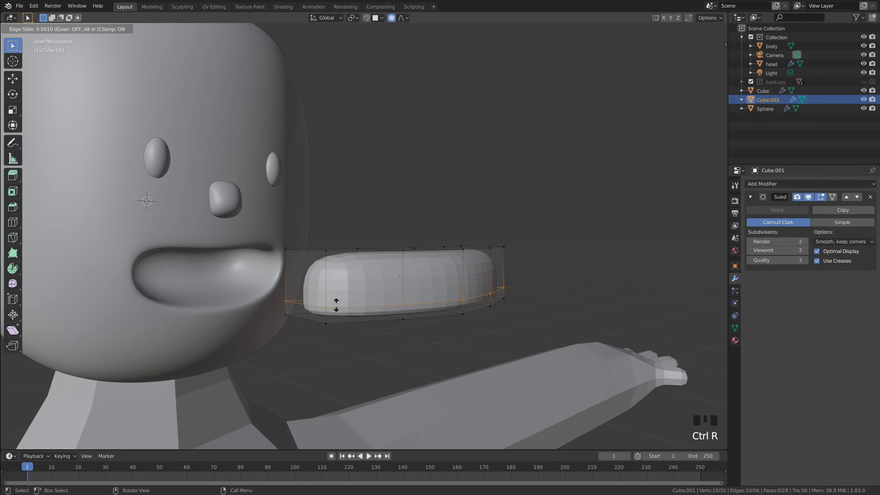
click(336, 304)
key(Tab)
Move the curved teeth slab back along Y into the upper part of the mouth opening.
click(501, 320)
middle_drag(501, 319, 482, 291)
click(463, 290)
right_click(463, 290)
scroll(496, 283, down, 2)
key(g)
key(y)
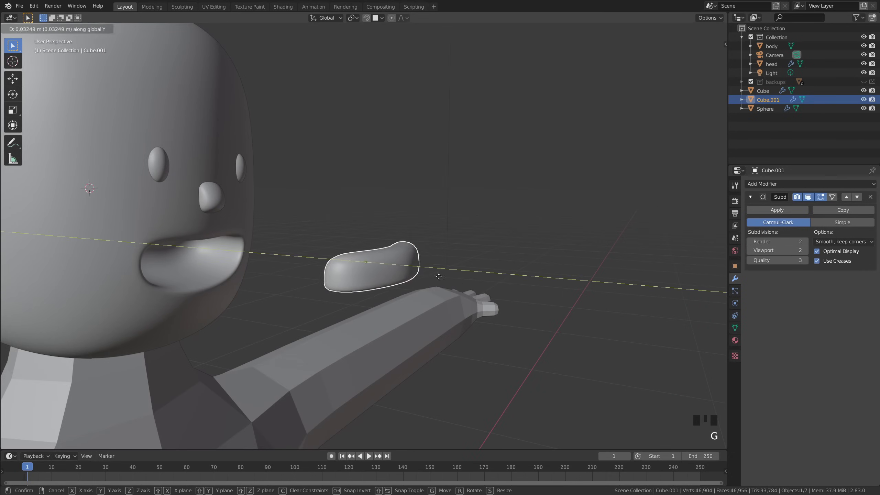
click(240, 244)
Examine how the upper teeth fit inside the mouth from the front and from an angle.
key(grave)
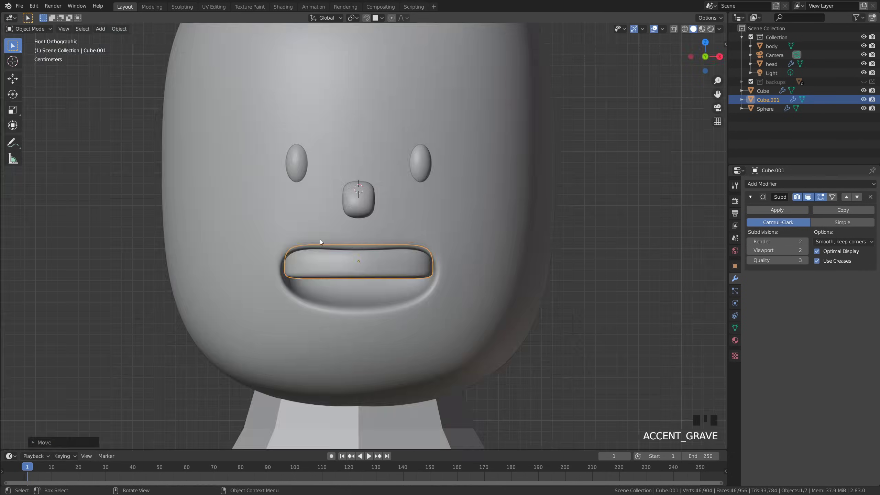
scroll(452, 287, up, 1)
scroll(453, 287, down, 2)
mouse_move(452, 287)
middle_down()
mouse_move(452, 277)
mouse_move(483, 287)
mouse_move(442, 291)
middle_up()
key(grave)
scroll(544, 274, up, 1)
click(580, 289)
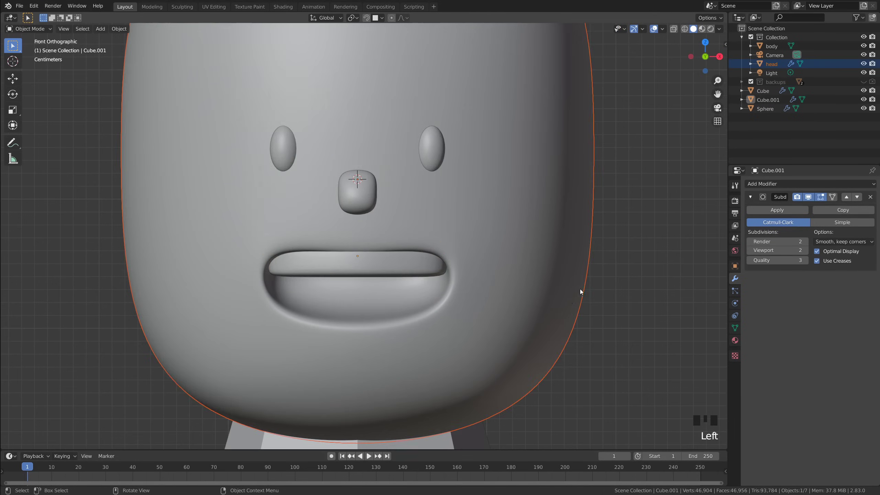
scroll(541, 311, down, 3)
scroll(534, 309, up, 3)
Duplicate the upper teeth and move the copy straight down along Z to the mouth's lower edge.
click(458, 275)
scroll(449, 283, down, 2)
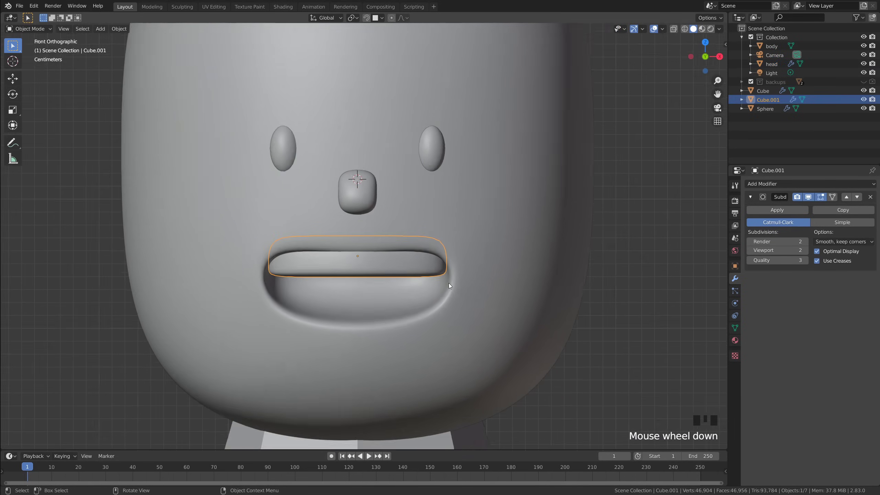
scroll(419, 281, up, 1)
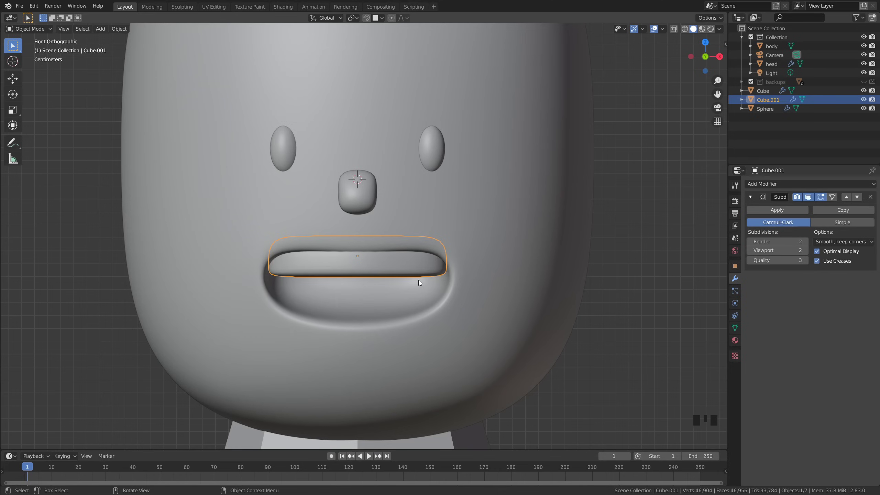
key(shift+d)
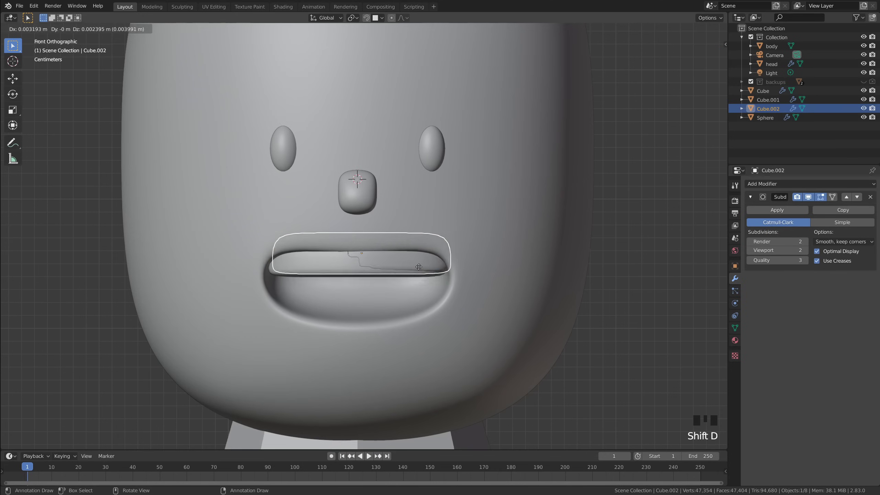
right_click(419, 267)
key(g)
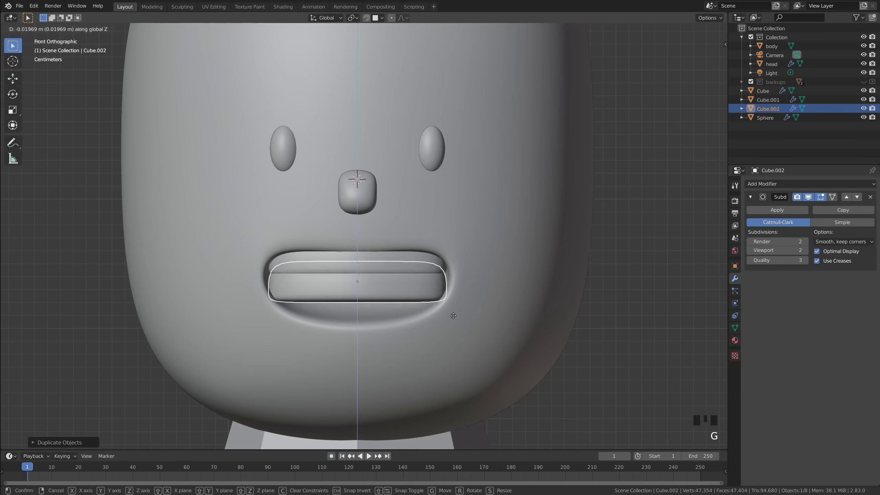
click(461, 355)
Rotate the duplicated teeth 180° in front view and scale them down to less than the mouth's width.
text(r)
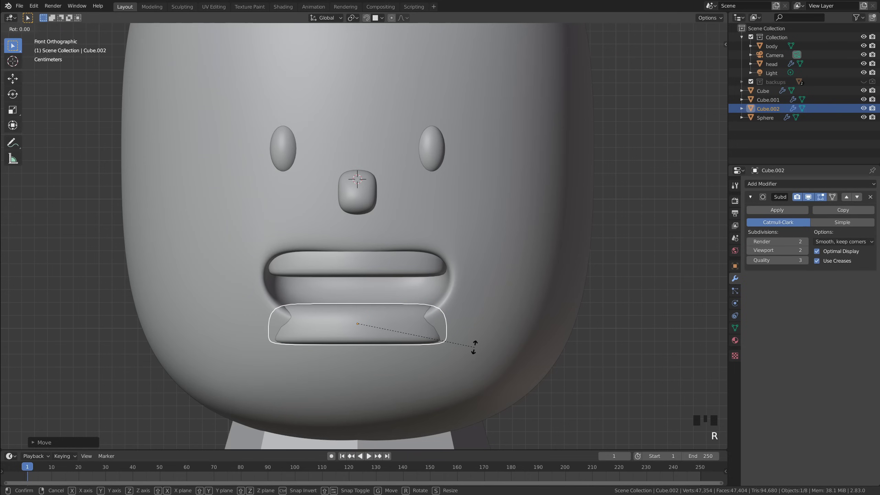
text(180)
key(Return)
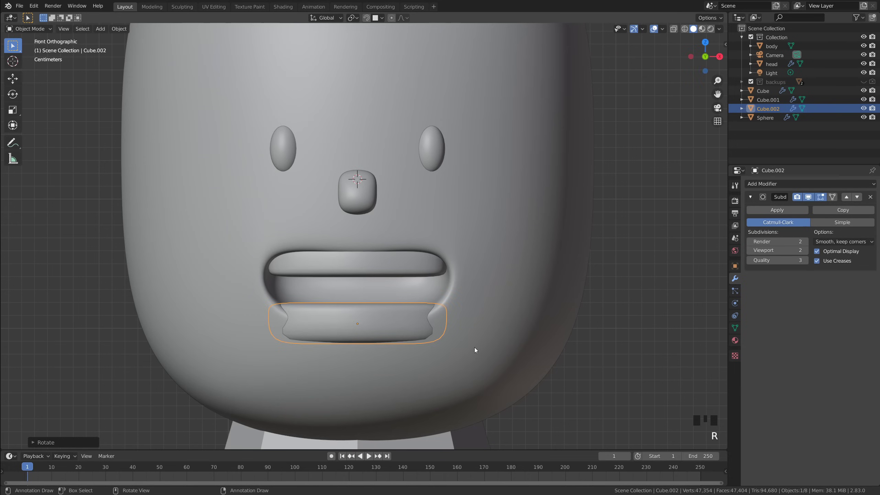
key(s)
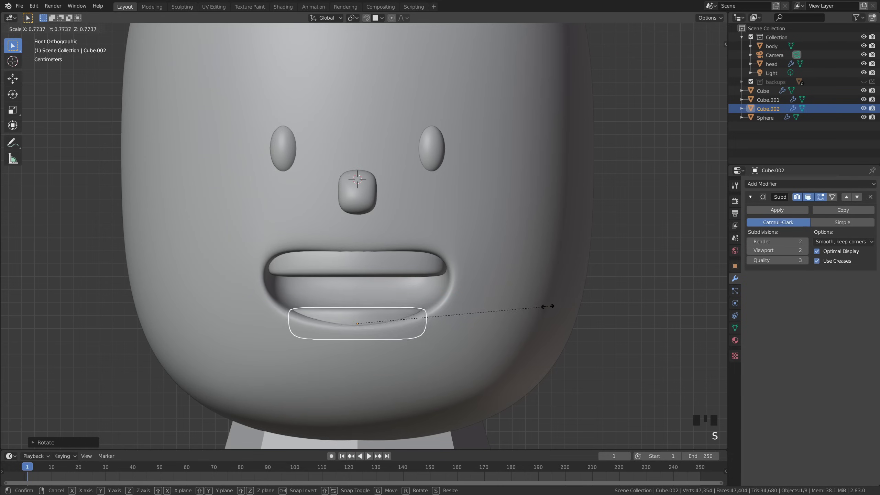
click(521, 306)
Raise the lower teeth along Z into the bottom of the mouth and fine-tune their size to fit the opening.
key(g)
key(z)
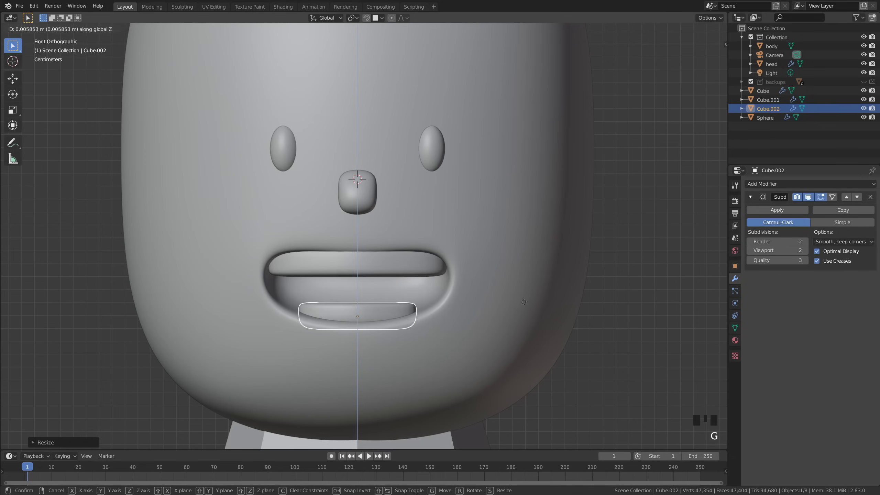
key(s)
click(535, 307)
key(s)
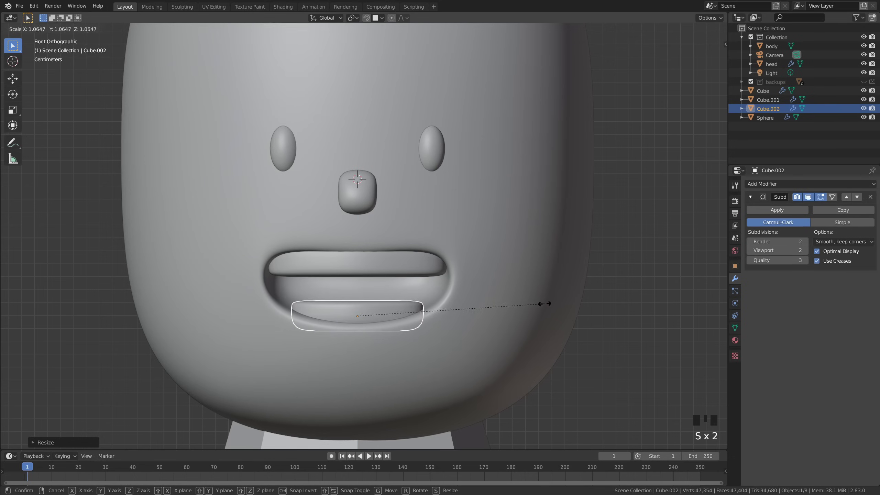
key(g)
key(z)
click(641, 336)
click(640, 335)
Add a UV sphere for the tongue and scale it down to about half the head's width in front view.
middle_drag(640, 334, 472, 311)
key(grave)
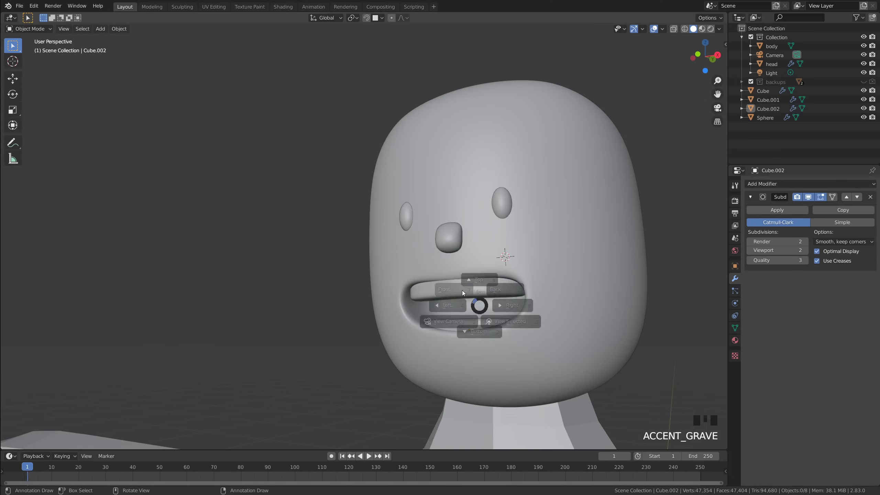
scroll(370, 297, down, 1)
scroll(384, 289, up, 2)
scroll(450, 287, down, 1)
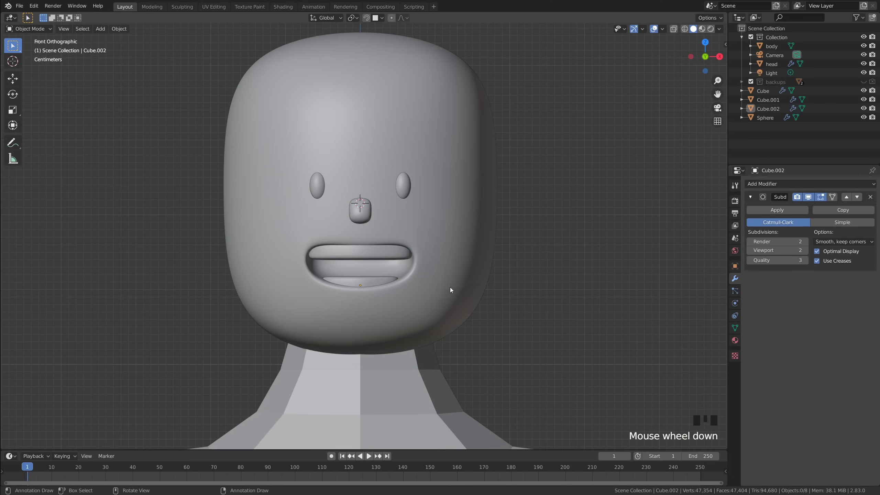
key(shift+a)
mouse_move(451, 286)
click(522, 129)
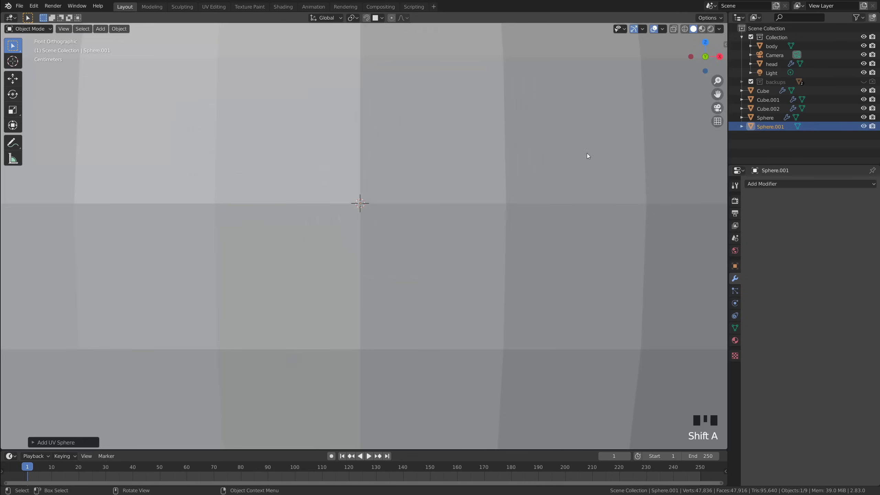
key(s)
key(s)
click(498, 218)
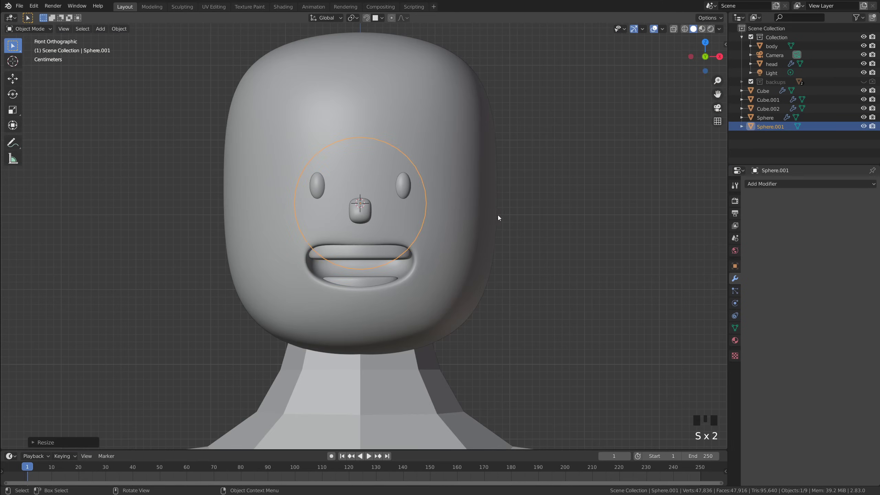
Flatten the tongue sphere to about 0.70 along Z and lower it to mouth level.
key(s)
key(z)
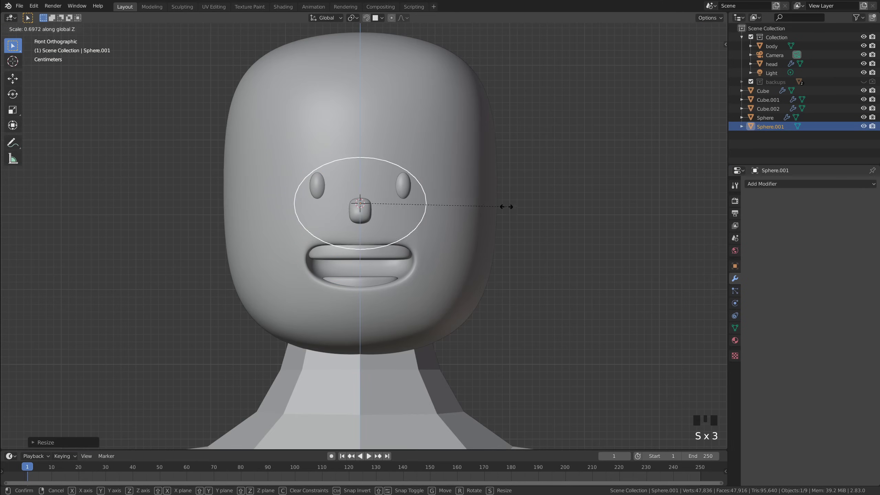
click(507, 205)
key(g)
key(z)
click(429, 264)
Move the tongue sphere forward to the mouth opening and shrink it to less than the mouth's width in front view.
middle_drag(429, 264, 481, 274)
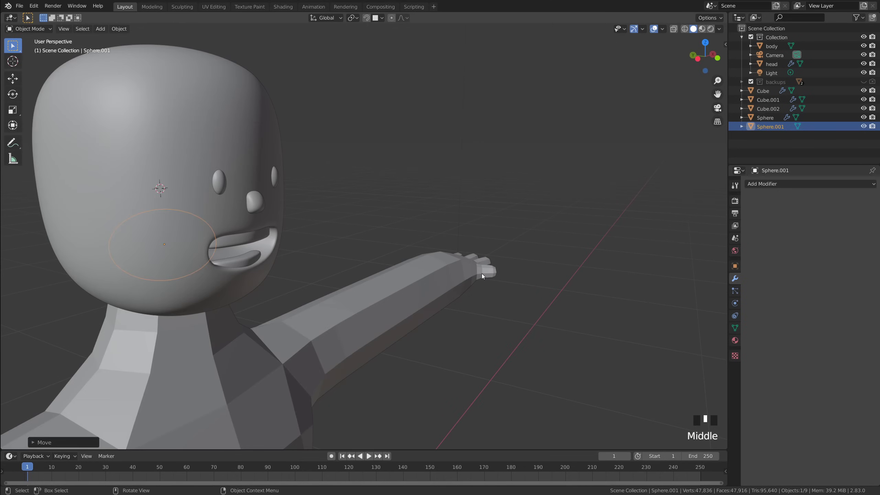
key(g)
click(500, 258)
key(grave)
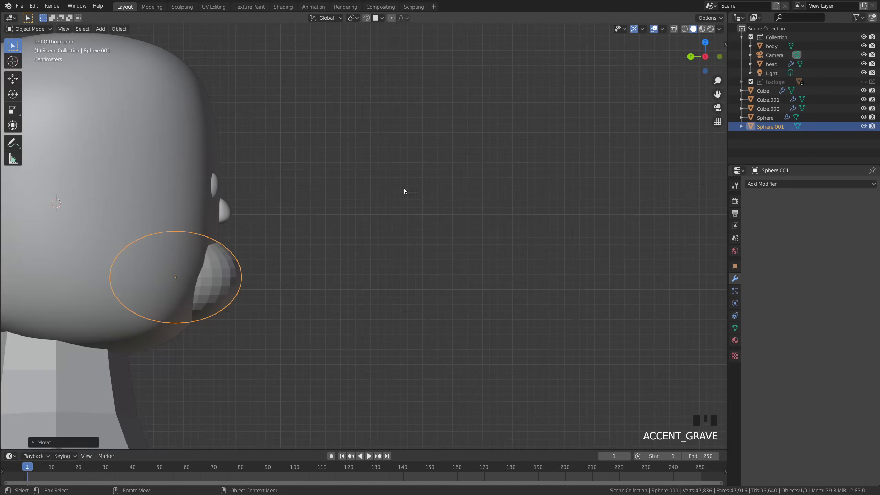
key(grave)
scroll(530, 242, up, 3)
key(s)
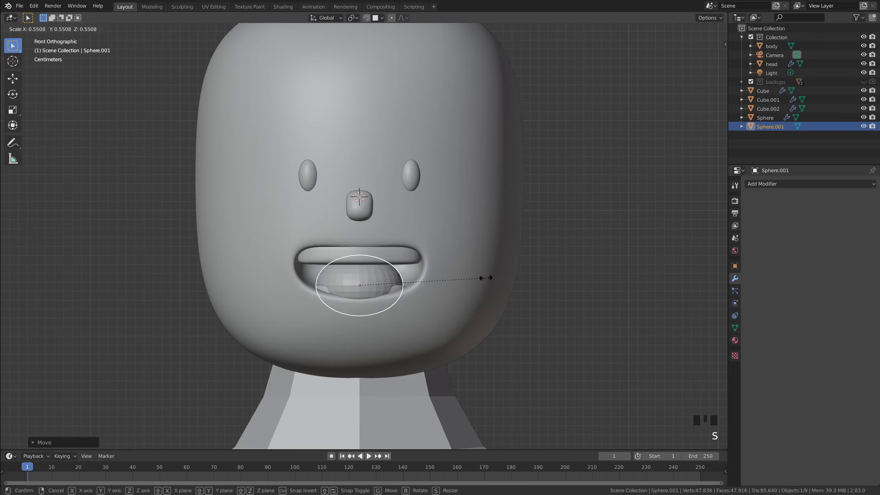
click(449, 280)
Push the tongue sphere back along Y behind the lower teeth and adjust its overall size in front view.
middle_drag(449, 281, 512, 289)
key(g)
key(y)
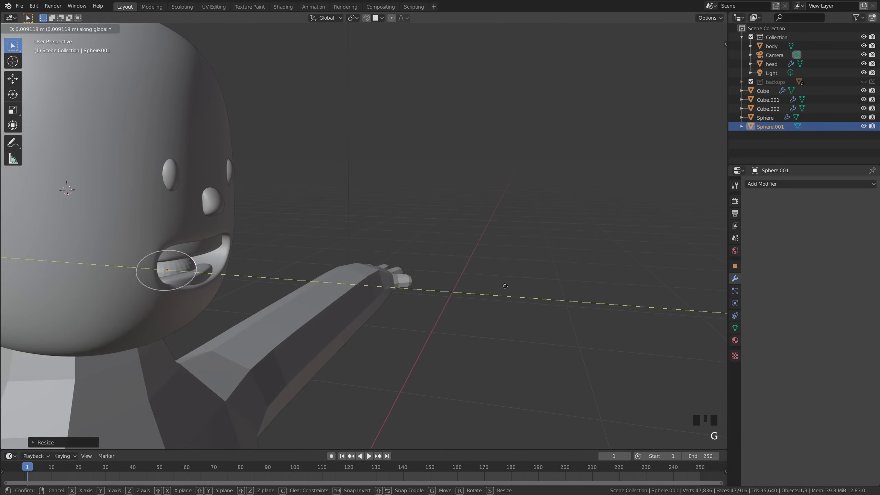
click(487, 285)
key(grave)
scroll(438, 250, up, 3)
key(s)
click(486, 278)
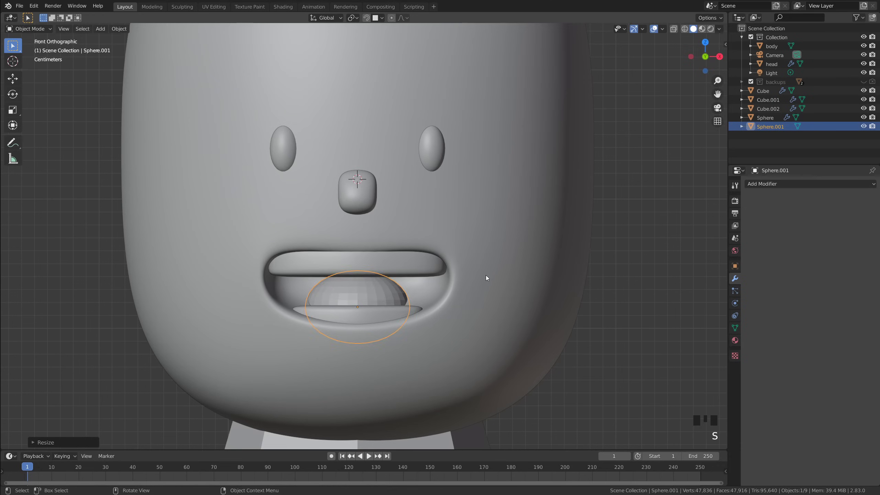
Adjust the tongue's height along Z so its dome rises above the lower teeth and stays below the upper teeth.
key(g)
key(z)
click(588, 295)
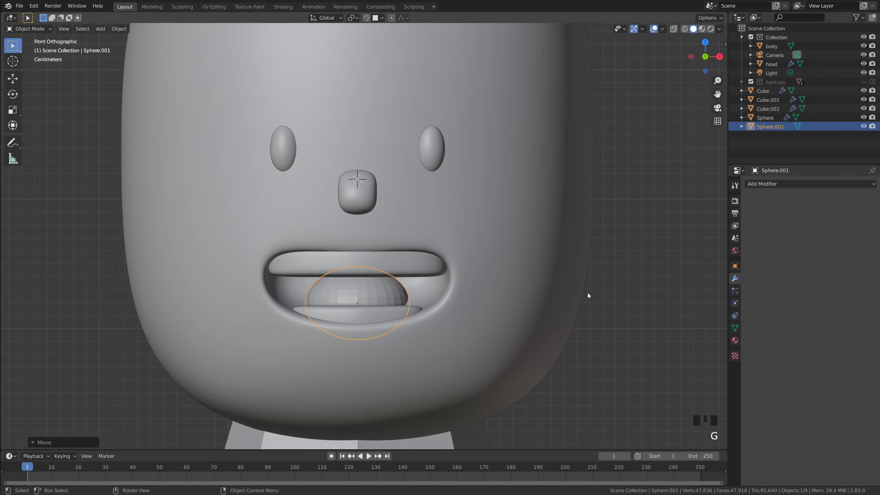
scroll(603, 300, down, 2)
scroll(584, 304, up, 3)
click(403, 292)
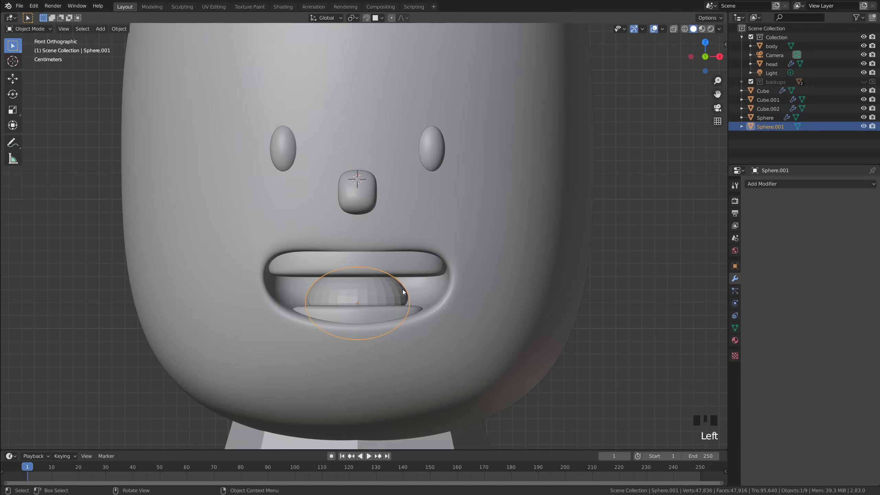
key(g)
key(z)
click(370, 294)
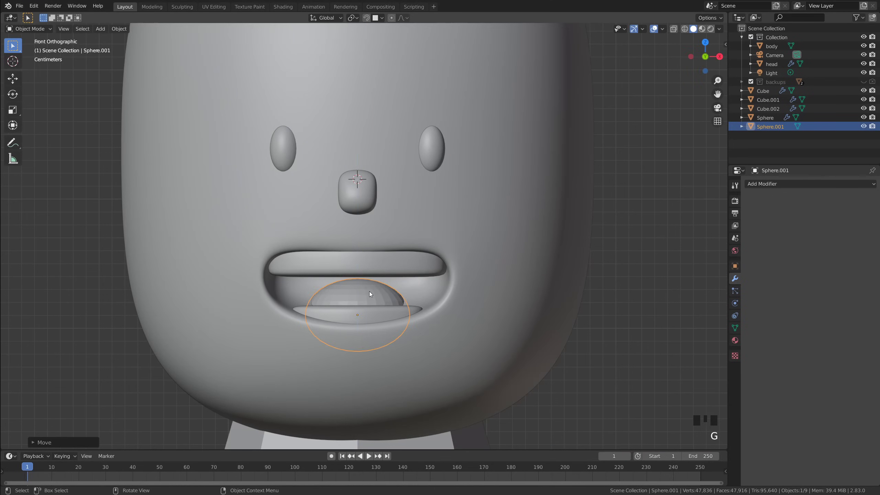
key(g)
right_click(556, 327)
scroll(468, 310, down, 3)
click(470, 305)
Examine the finished face and the whole character from an angle and from the front.
middle_drag(470, 306, 427, 309)
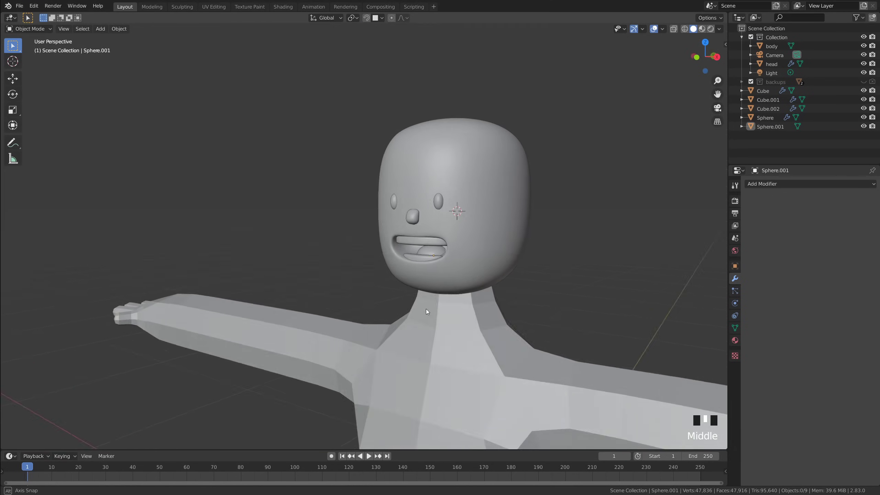
key(grave)
shift+middle_drag(386, 256, 286, 279)
scroll(287, 280, down, 5)
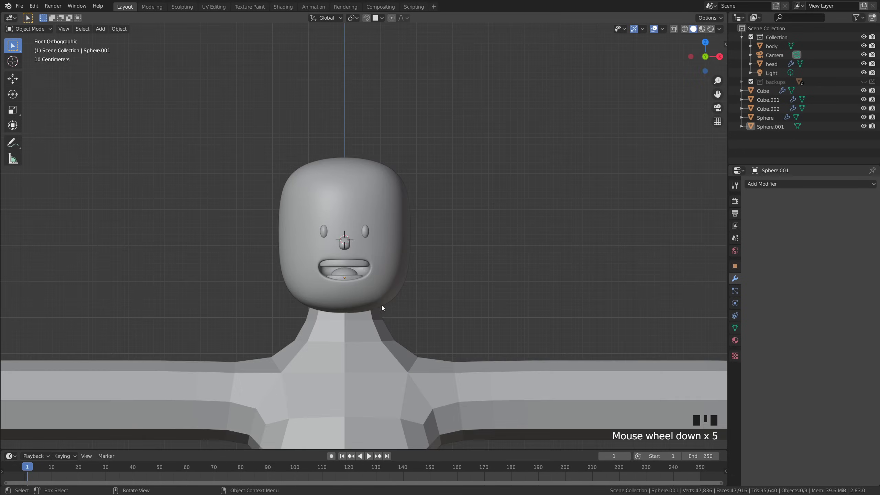
scroll(382, 308, down, 4)
shift+middle_drag(382, 308, 390, 232)
scroll(391, 293, down, 4)
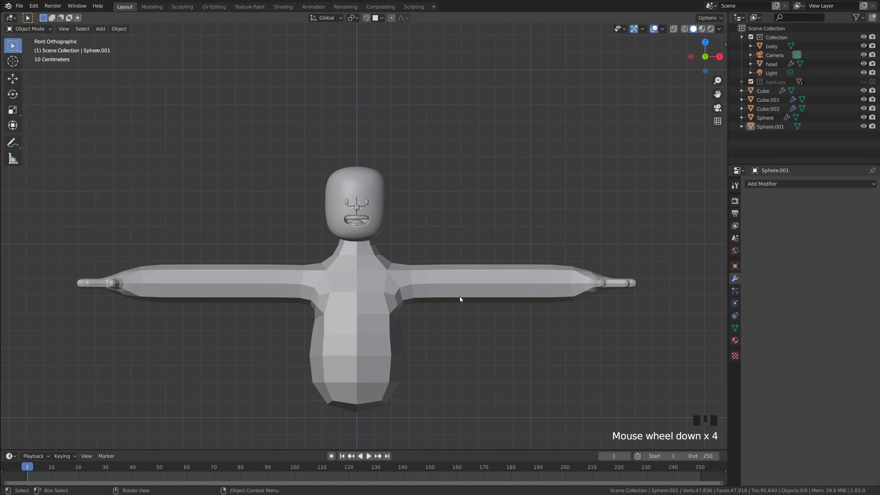
scroll(384, 219, up, 3)
scroll(351, 136, up, 3)
shift+middle_drag(352, 136, 453, 231)
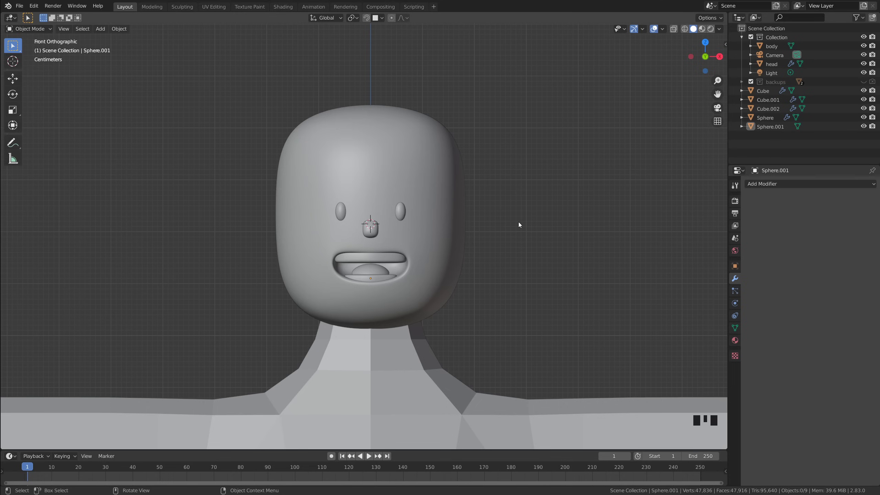
Edit the head mesh and, with X-ray on, select all faces of its upper part above the eyes, front and back.
scroll(423, 167, up, 1)
shift+middle_drag(423, 168, 410, 177)
scroll(431, 177, up, 2)
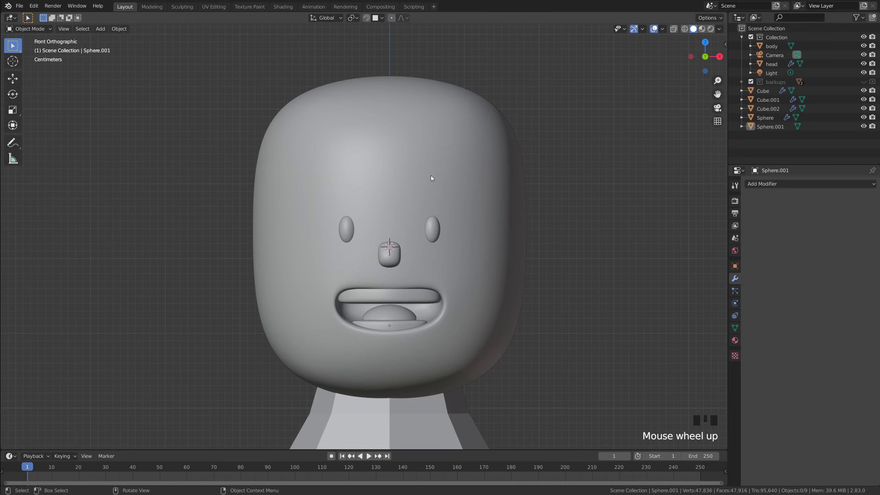
scroll(432, 176, down, 1)
click(435, 174)
shift+middle_drag(434, 177, 385, 184)
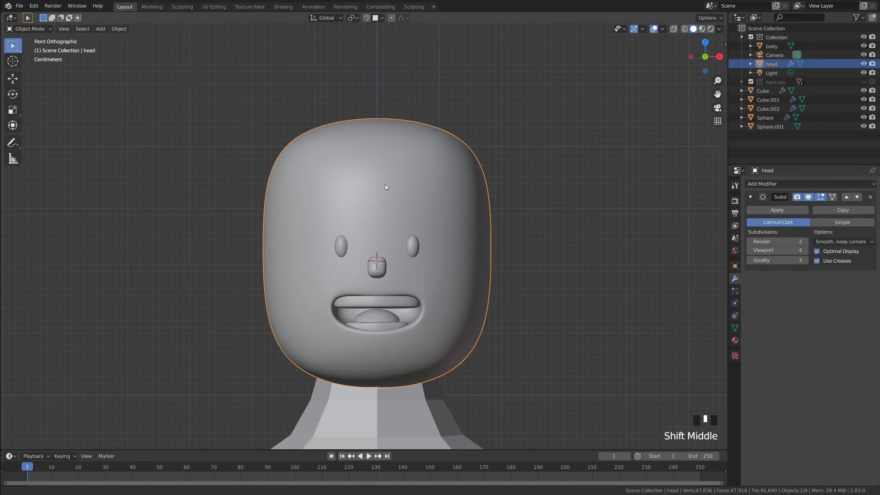
scroll(383, 188, up, 1)
key(Tab)
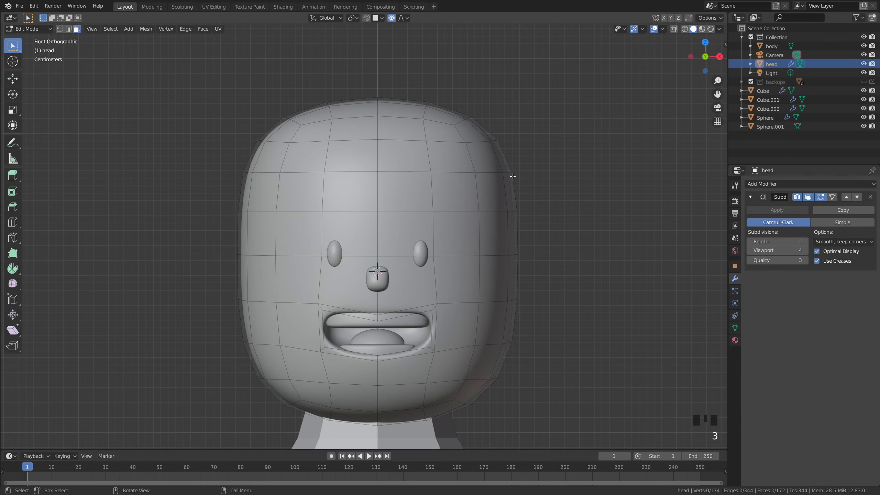
key(alt+z)
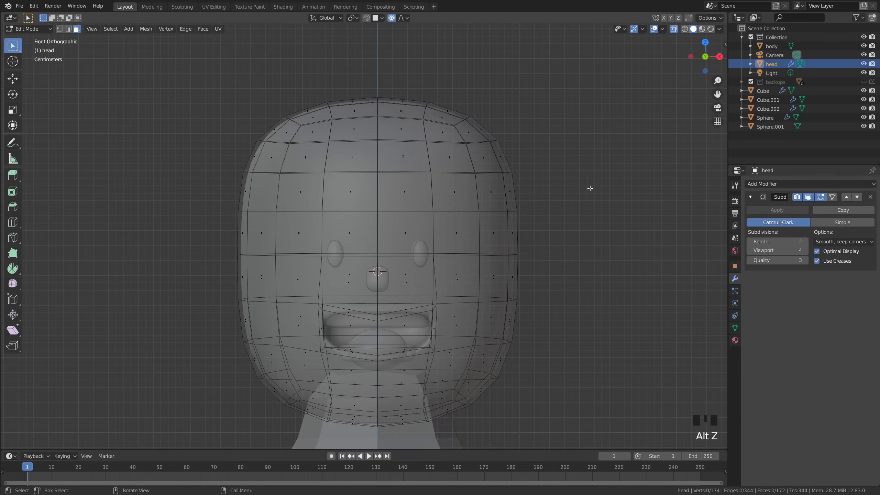
shift+middle_drag(571, 189, 549, 156)
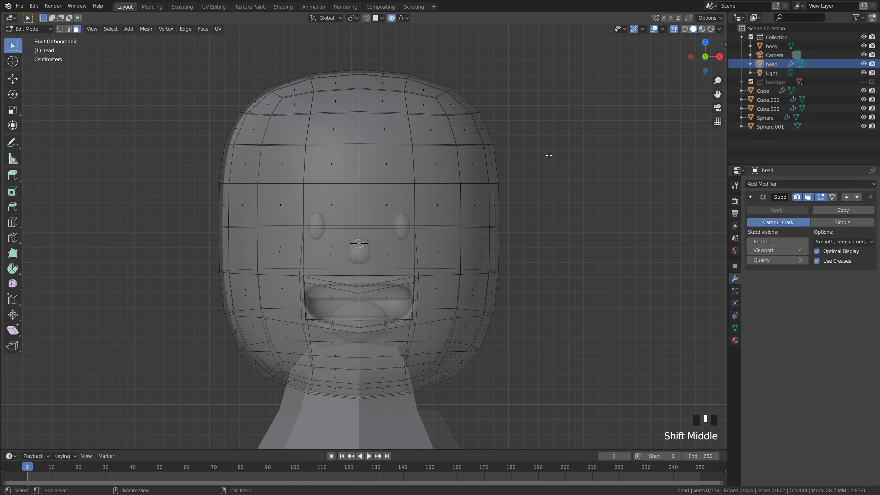
drag(148, 52, 577, 177)
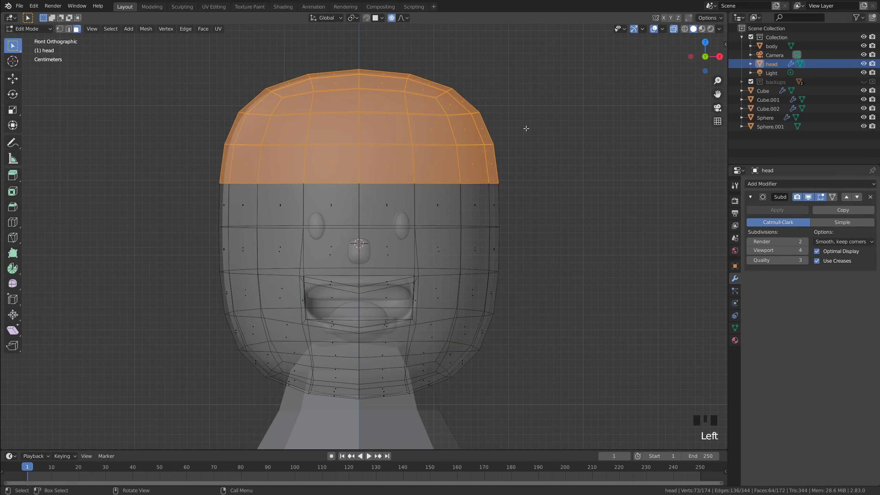
Duplicate the selected upper head faces in place, separate the copy into its own object and select only that object.
middle_drag(526, 128, 365, 155)
key(KP_1)
scroll(376, 142, down, 2)
scroll(421, 171, up, 3)
key(shift+d)
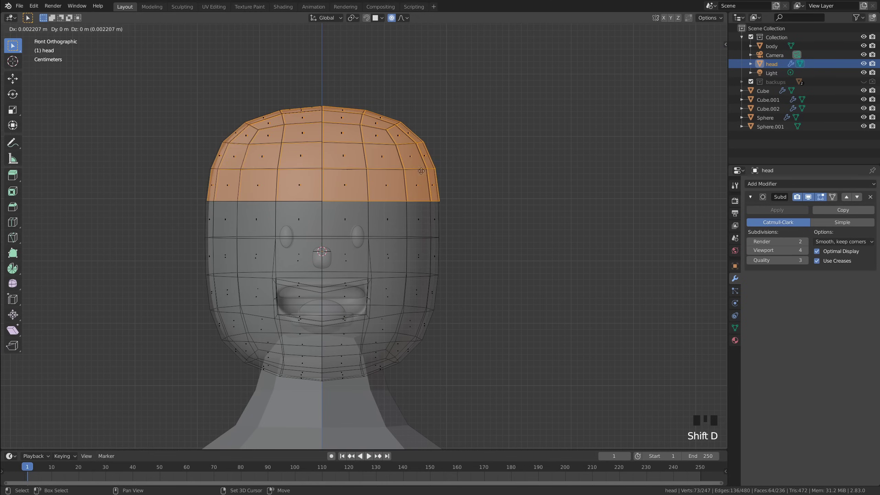
right_click(478, 139)
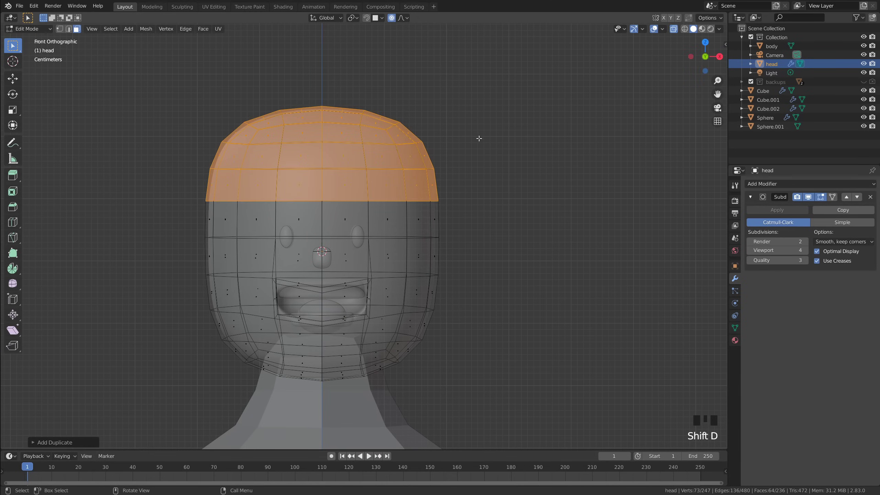
key(p)
click(561, 188)
key(Tab)
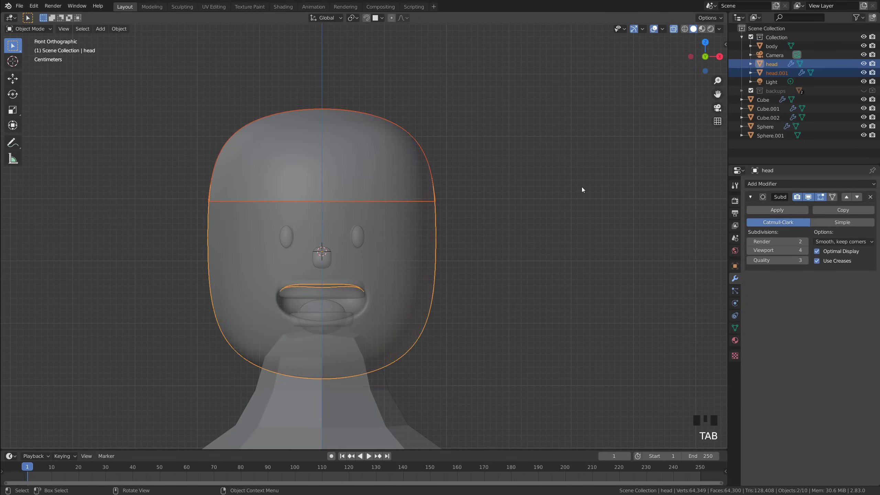
double_click(397, 167)
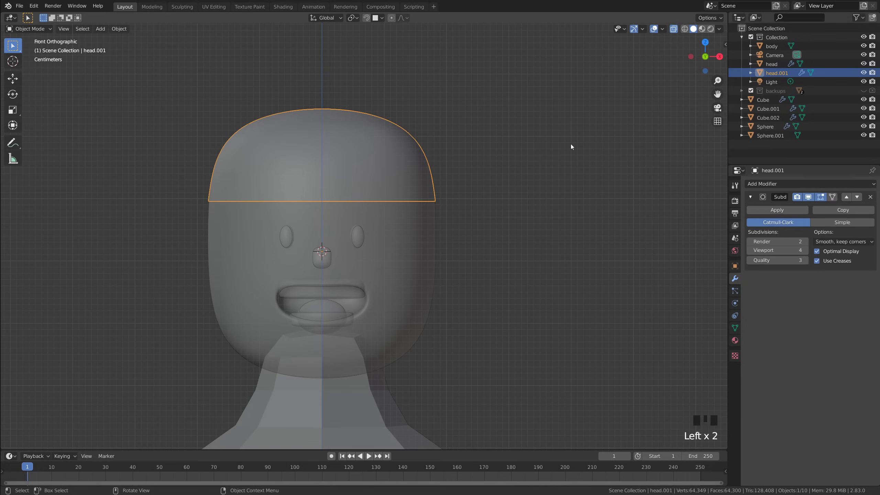
Rename the separated cap object as hair.
double_click(785, 73)
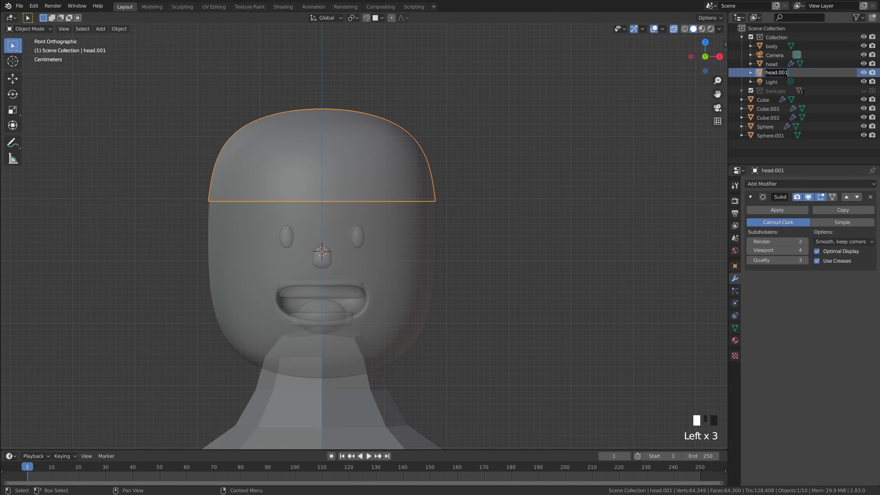
text(hair)
key(Return)
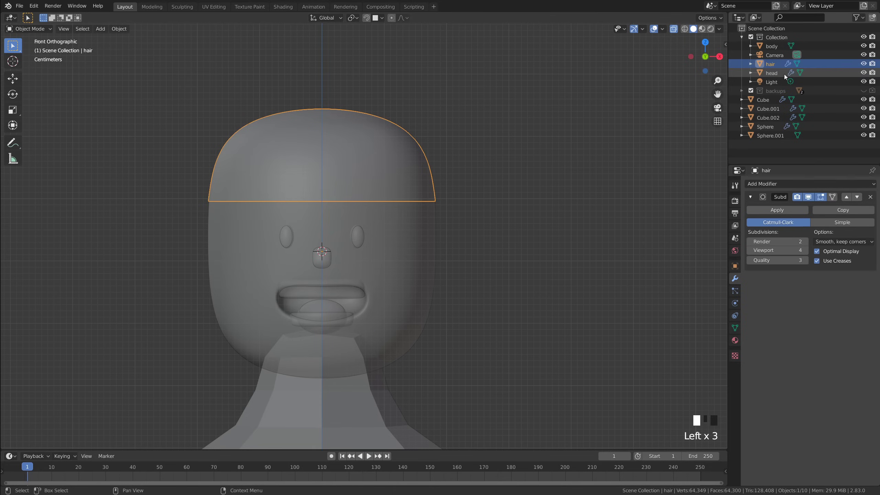
click(552, 153)
Add a Solidify modifier to the hair object and set its offset to 0.
middle_drag(553, 153, 348, 169)
scroll(349, 170, down, 3)
key(grave)
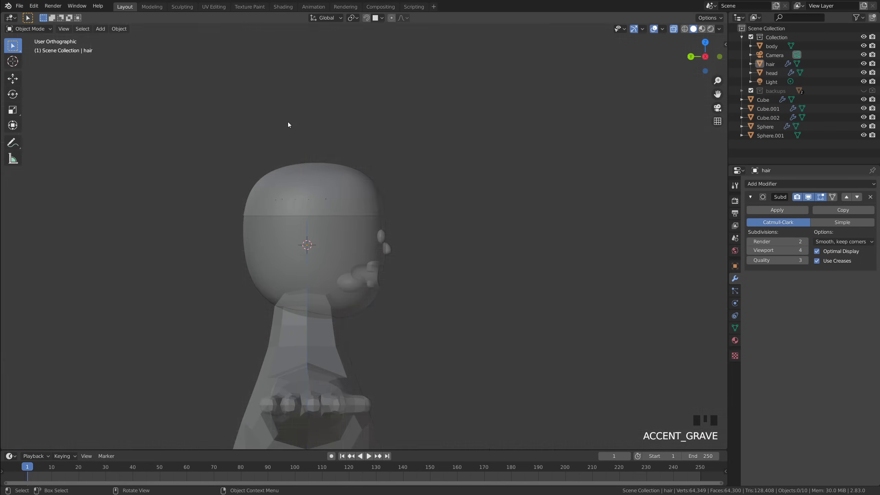
click(368, 191)
scroll(349, 170, up, 1)
click(350, 167)
key(alt+z)
middle_drag(554, 208, 535, 207)
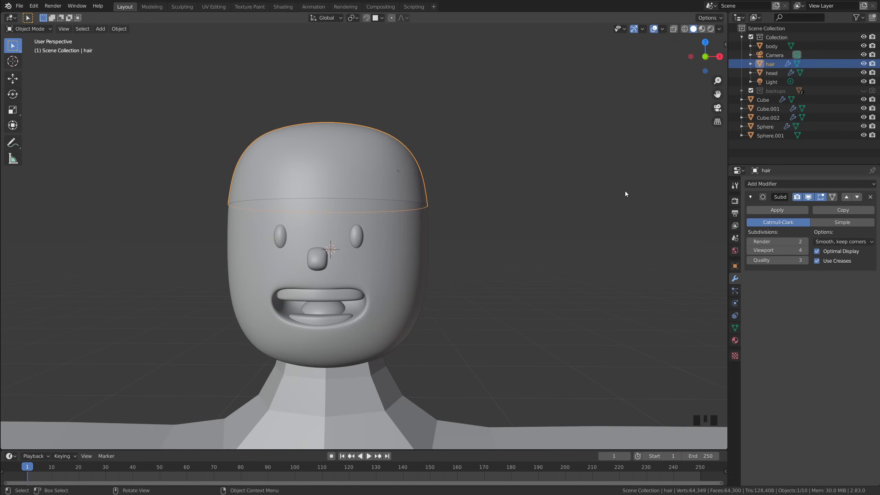
click(773, 184)
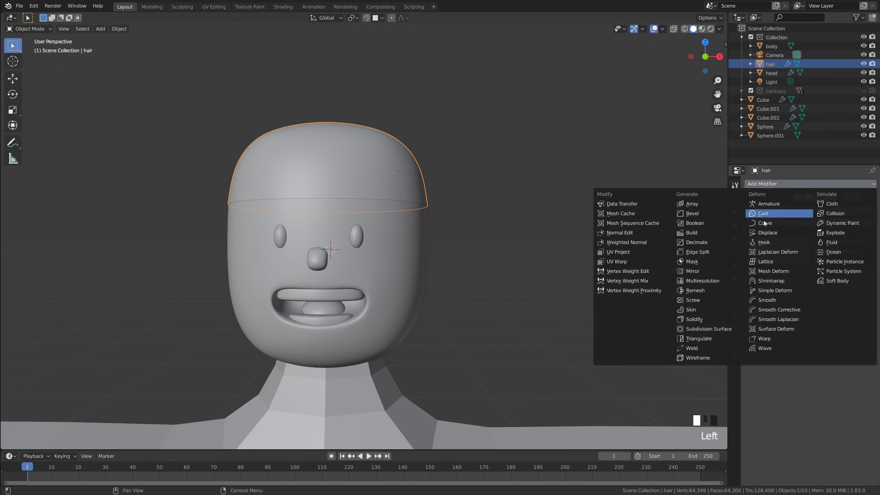
click(709, 318)
double_click(848, 315)
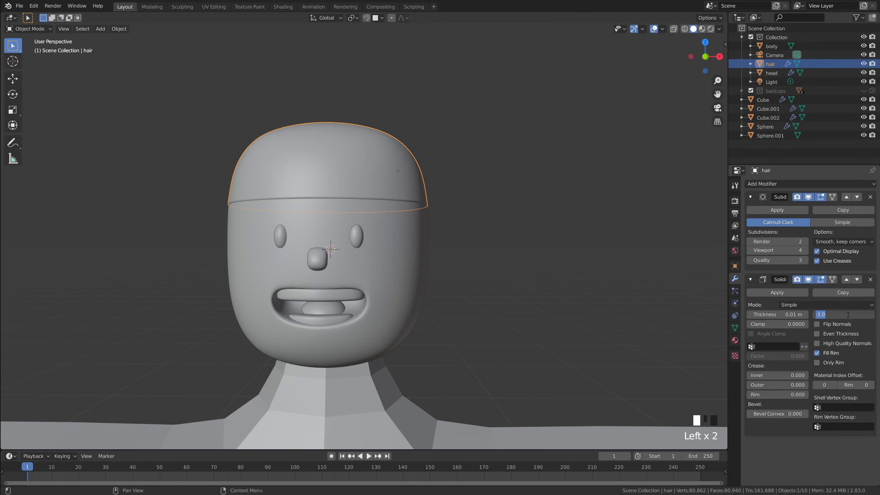
text(0)
key(Return)
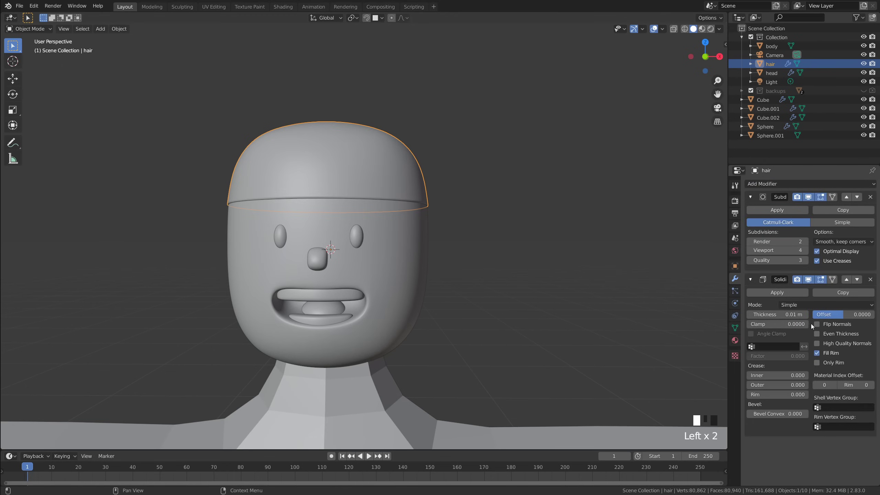
Set the hair's Solidify thickness to 0.03 m and place that modifier above the Subdivision Surface modifier.
click(805, 314)
click(806, 314)
click(516, 244)
mouse_move(515, 244)
middle_down()
mouse_move(506, 230)
mouse_move(481, 224)
mouse_move(554, 234)
mouse_move(520, 235)
middle_up()
click(846, 280)
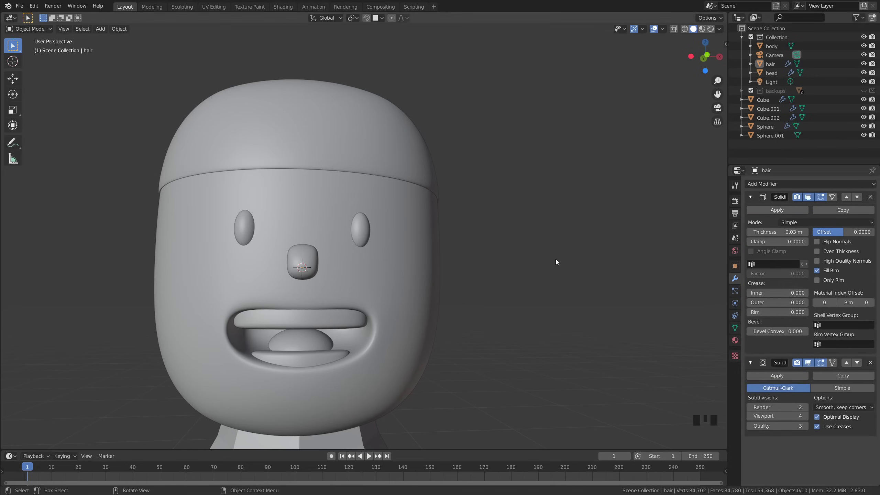
Increase the hair's Solidify thickness to 0.06 m and check the cap from the front and right side.
middle_drag(556, 258, 514, 253)
click(805, 233)
click(805, 233)
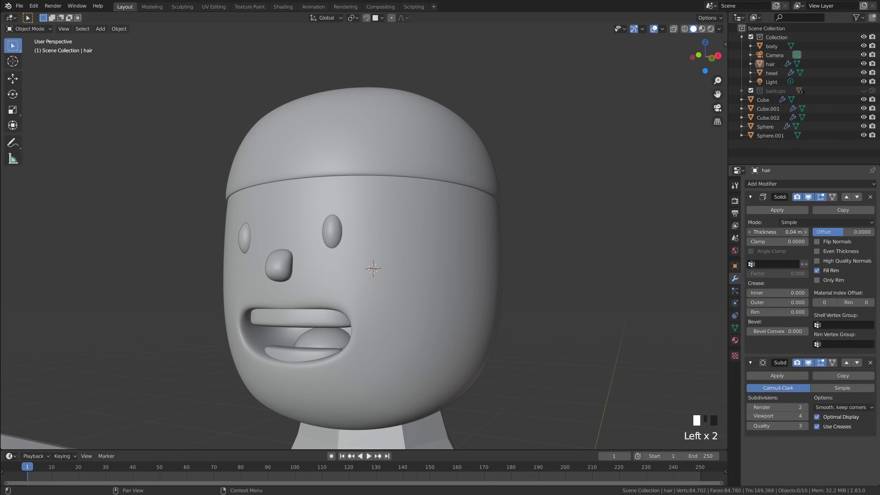
click(805, 233)
click(804, 232)
key(grave)
click(600, 230)
scroll(403, 188, down, 1)
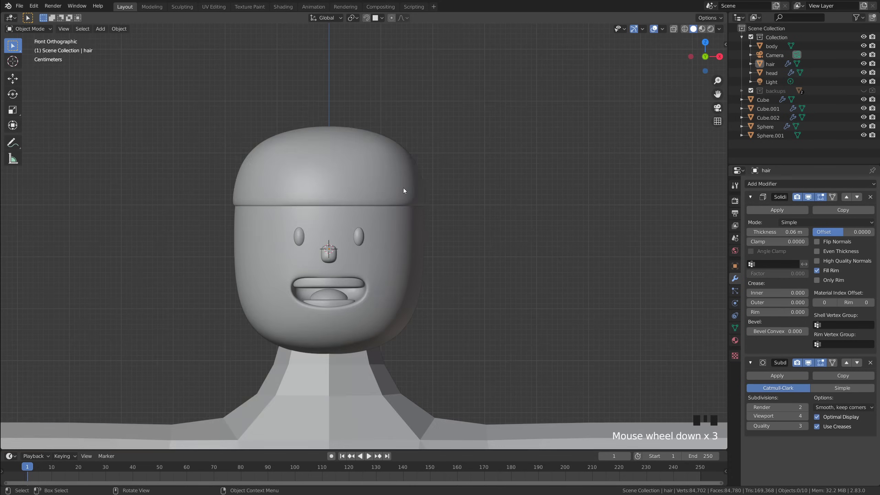
click(403, 189)
key(grave)
click(584, 230)
click(597, 250)
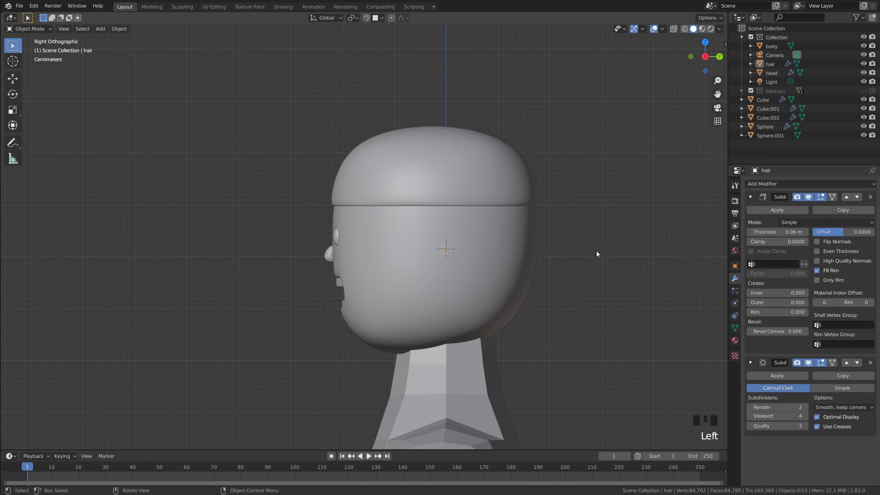
Extrude the middle rim edge on both sides of the hair straight down along Z to just below nose level as sideburns.
scroll(466, 165, up, 2)
key(Tab)
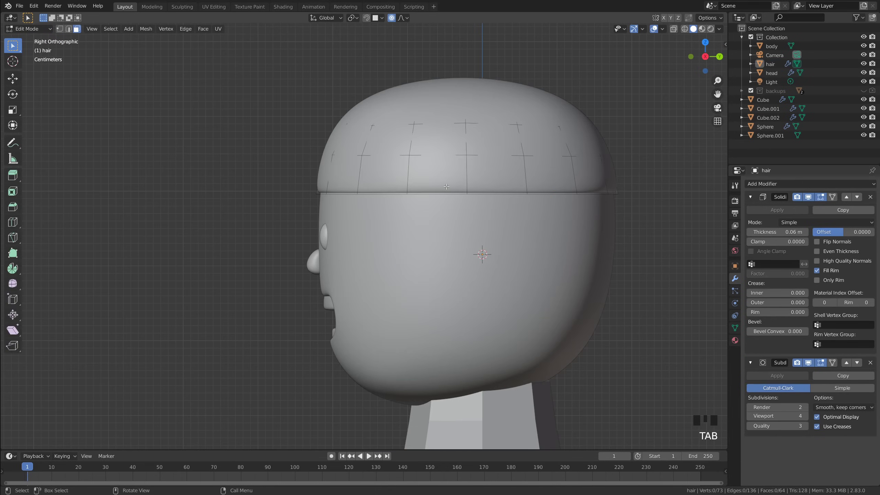
key(alt+z)
click(459, 197)
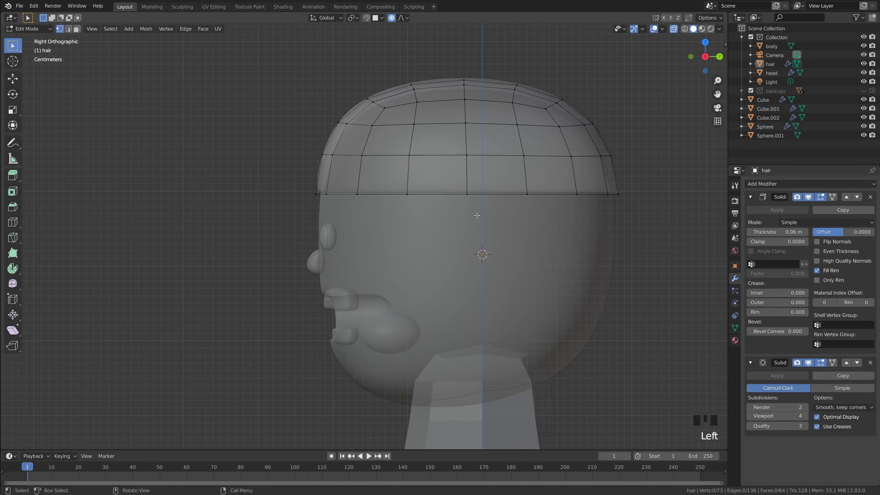
click(464, 198)
middle_drag(464, 198, 554, 228)
key(grave)
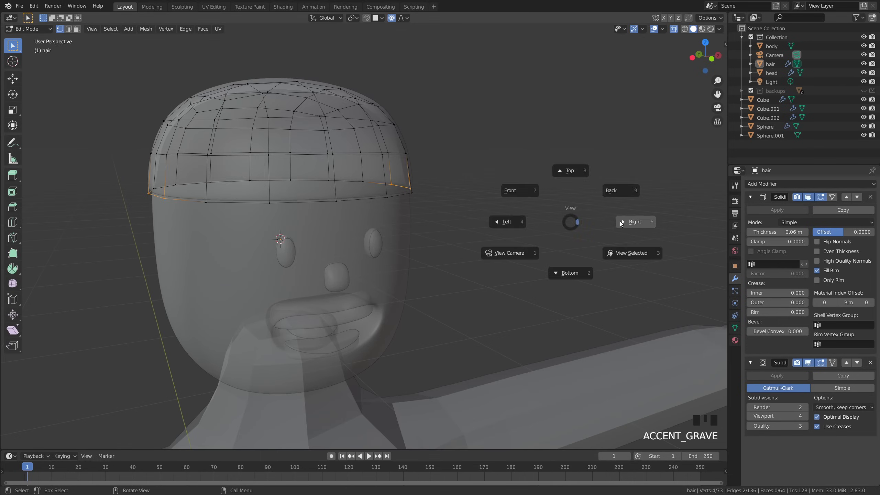
click(589, 220)
scroll(509, 208, up, 1)
scroll(511, 211, down, 1)
key(e)
key(z)
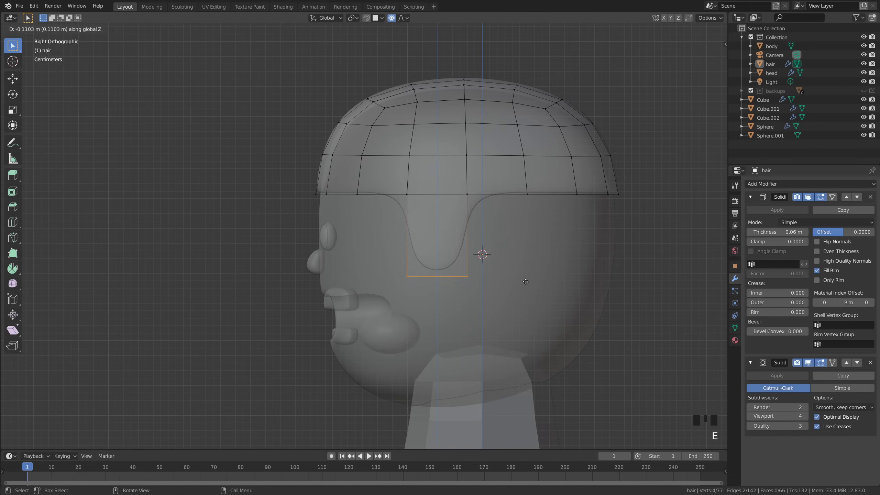
click(633, 300)
Examine the smoothed hair and sideburns with X-ray off, from an angle and from the right side.
key(alt+z)
scroll(632, 301, down, 3)
scroll(557, 266, up, 3)
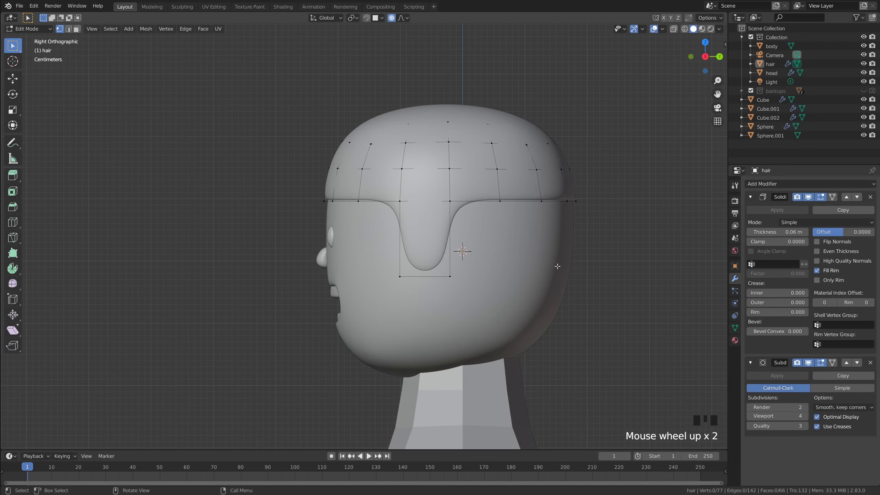
key(Tab)
middle_drag(564, 256, 481, 252)
key(grave)
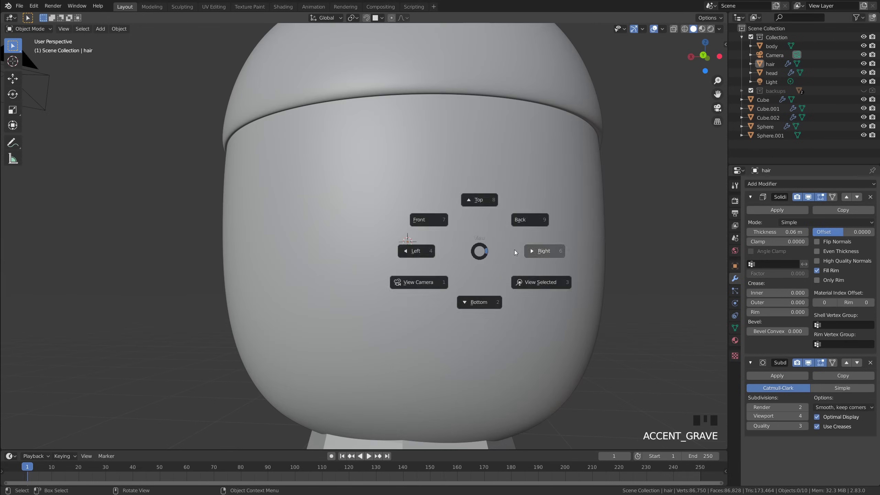
click(534, 252)
scroll(553, 247, up, 1)
Extrude the hair's back rim edges straight down along Z in two segments, ending slightly lower than the sideburns.
key(Tab)
shift+middle_drag(521, 207, 463, 202)
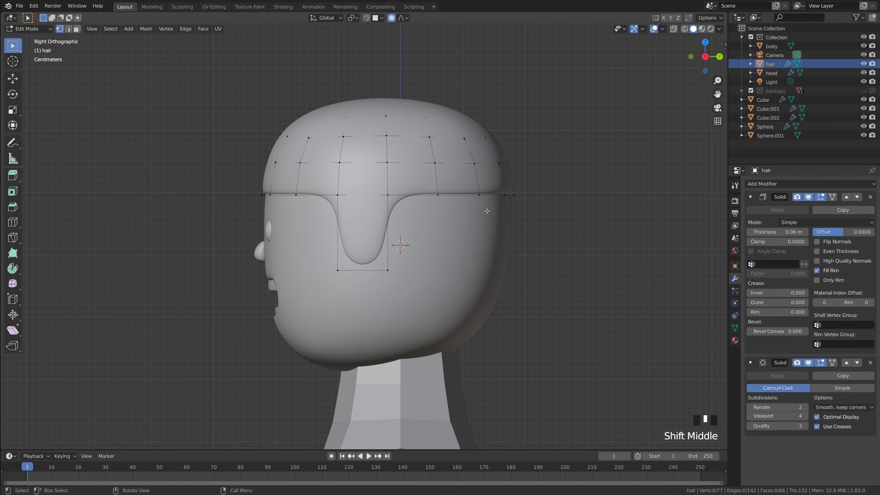
key(alt+z)
drag(422, 172, 587, 224)
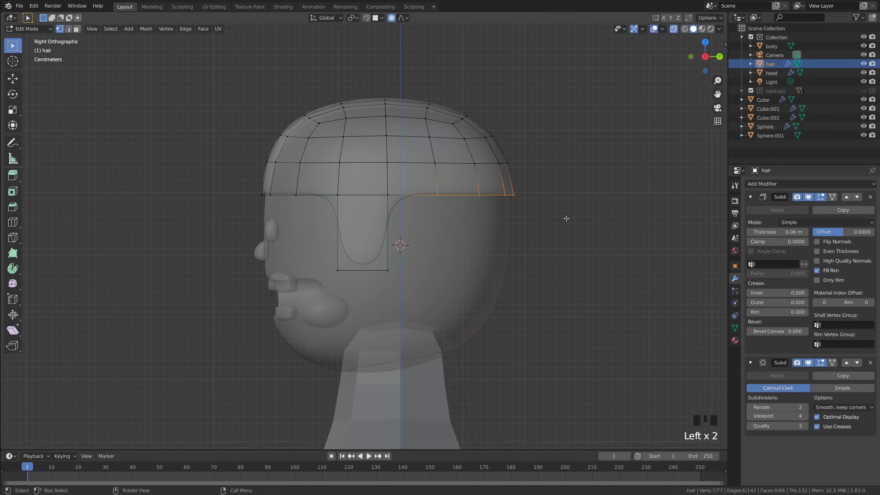
key(e)
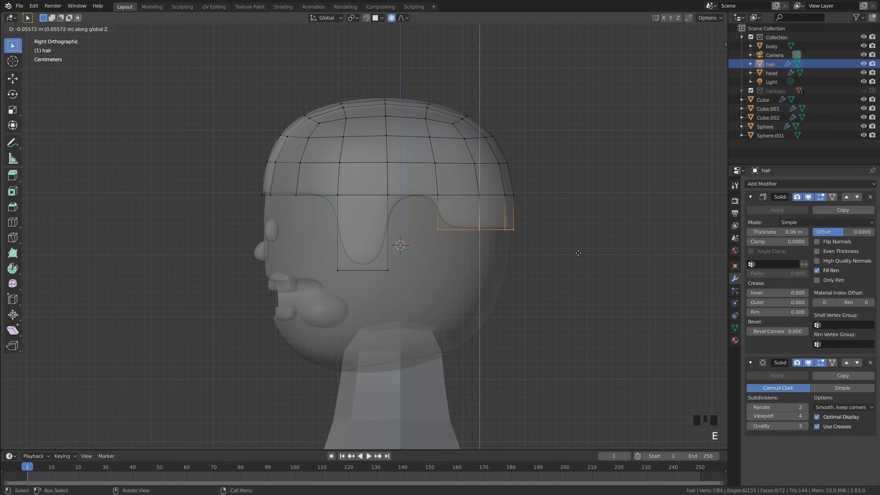
click(578, 261)
key(e)
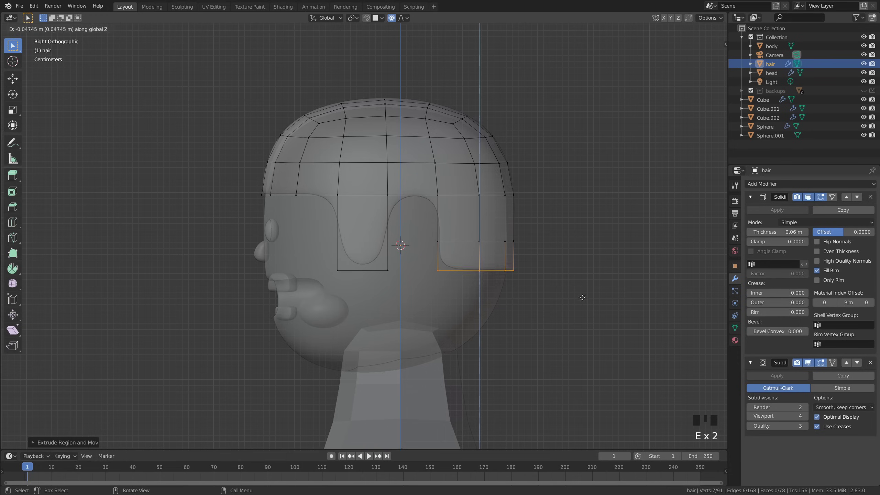
click(582, 302)
Try to move the back hair's lowest edge forward along Y with proportional editing, and undo that move.
key(g)
key(x)
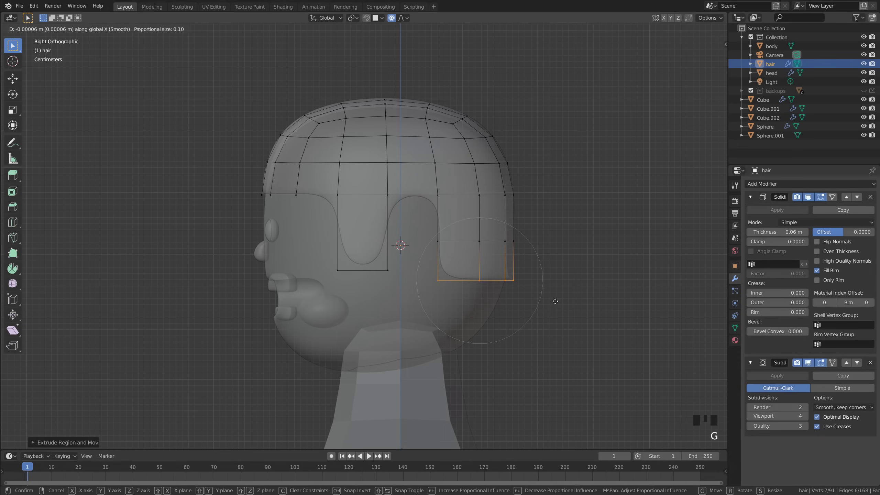
key(y)
click(575, 302)
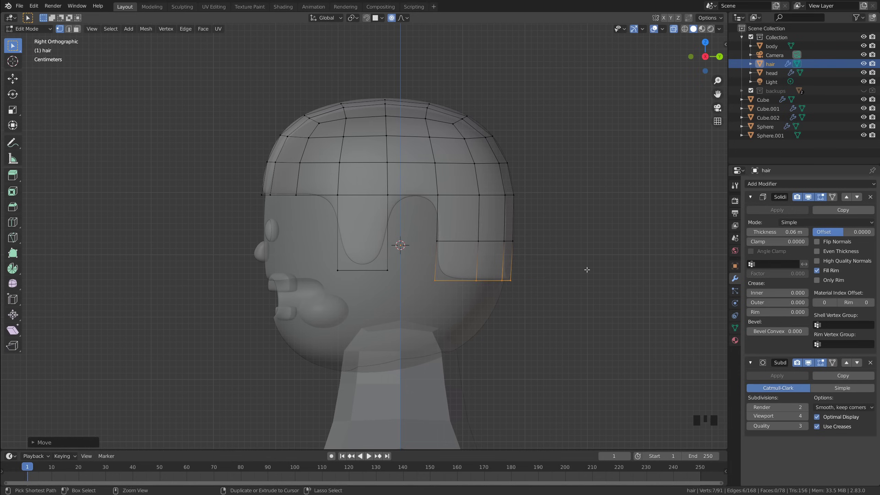
key(ctrl+z)
Turn off proportional editing and move the back hair's lowest edge slightly forward along Y to follow the head's curve.
click(392, 18)
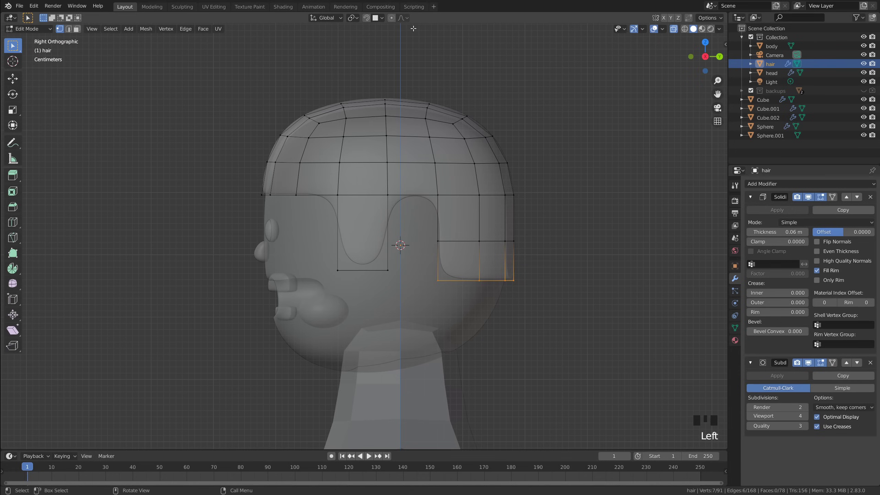
key(g)
click(552, 256)
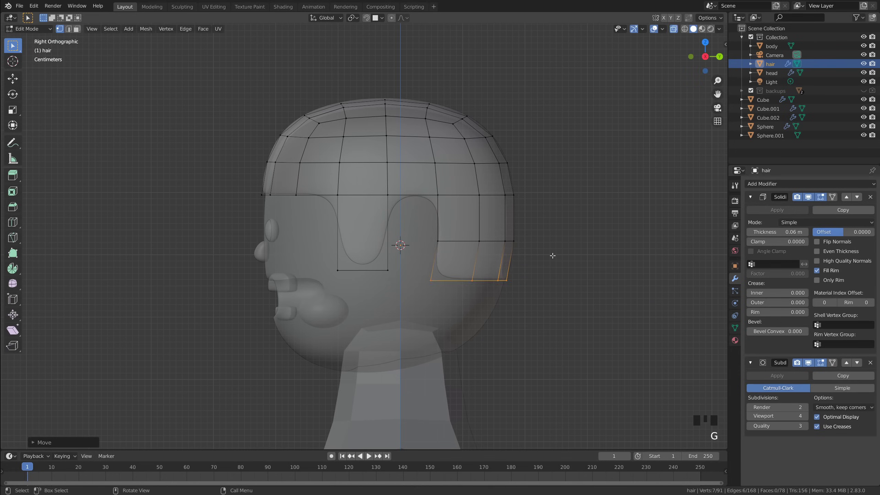
Leave mesh editing, deselect the hair and examine its fit around the face from the front.
key(Tab)
click(551, 256)
scroll(459, 246, down, 3)
middle_drag(459, 246, 604, 247)
key(grave)
shift+middle_drag(447, 183, 430, 197)
scroll(412, 204, up, 3)
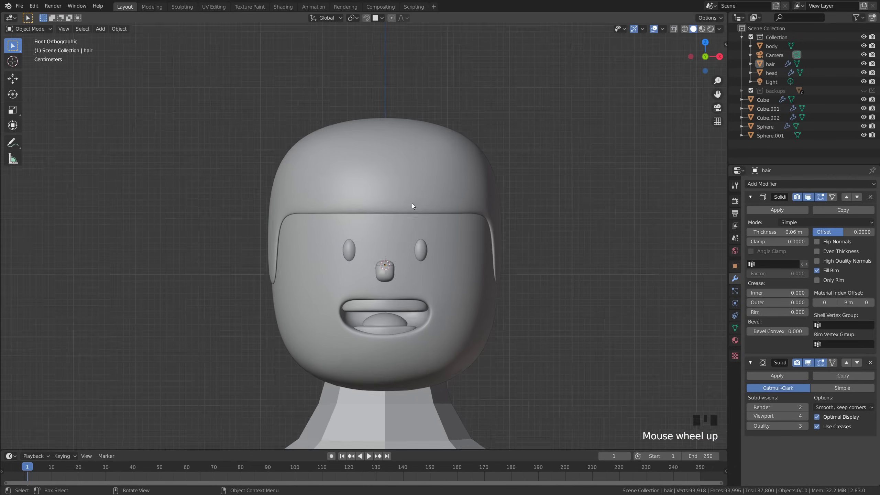
scroll(410, 206, up, 2)
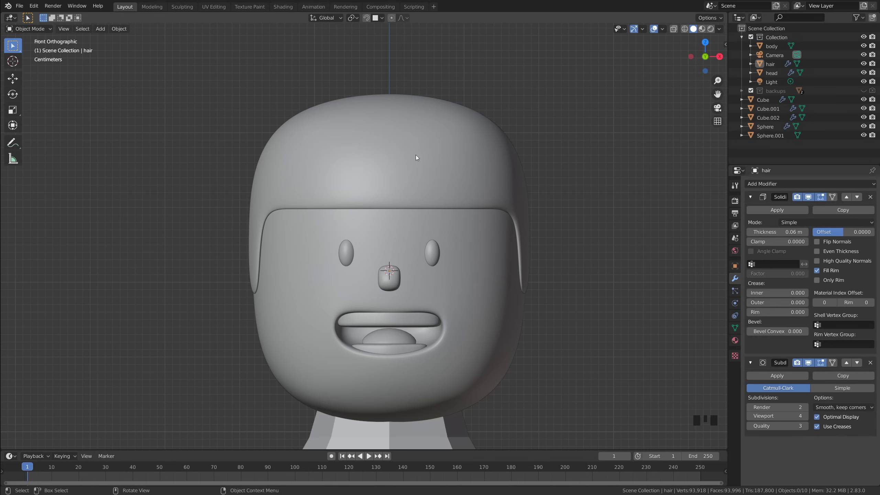
scroll(417, 175, up, 1)
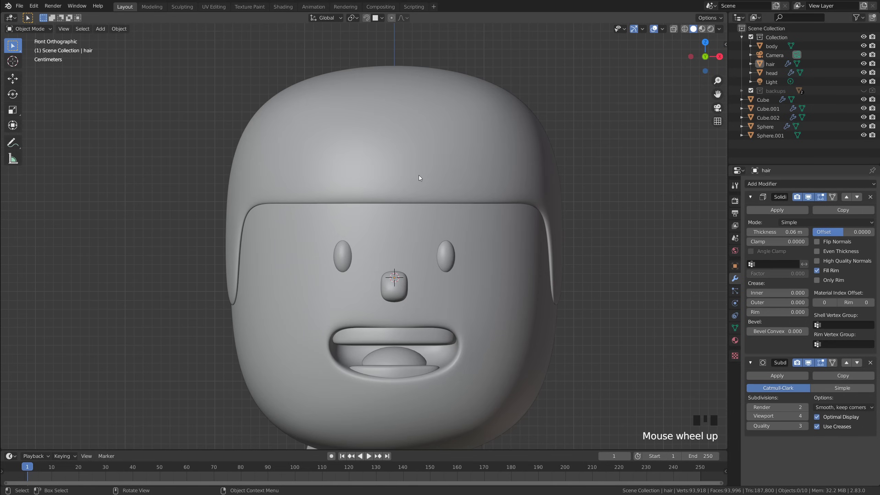
scroll(423, 193, up, 1)
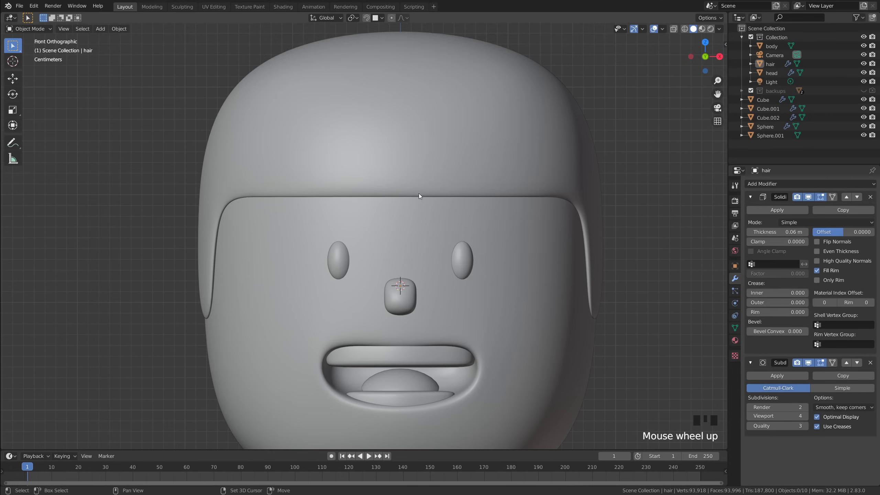
shift+middle_drag(419, 194, 410, 194)
scroll(411, 189, down, 2)
click(413, 188)
scroll(415, 189, up, 1)
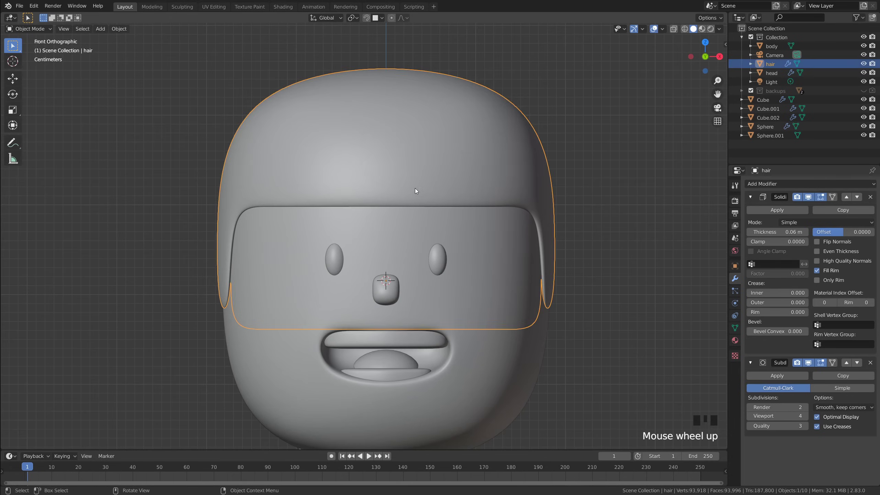
key(Tab)
key(Tab)
key(Tab)
scroll(422, 187, down, 1)
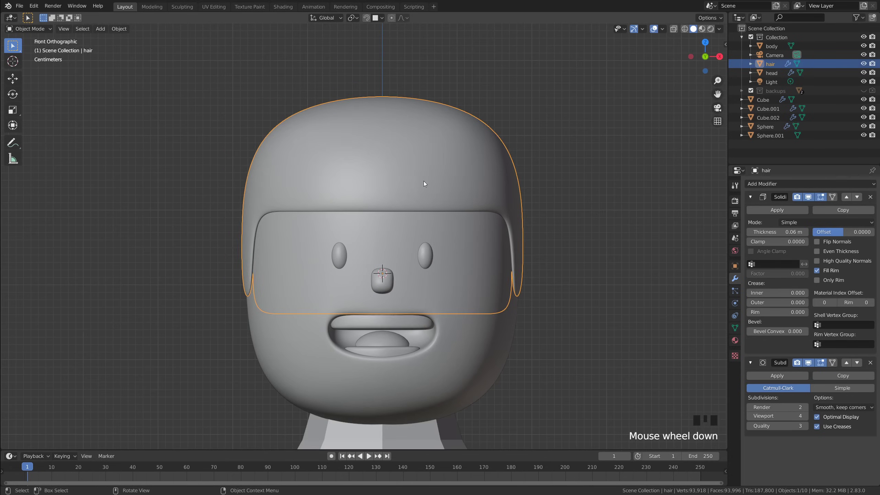
shift+middle_drag(424, 181, 400, 210)
click(544, 218)
Place the 3D cursor on the front of the hair, slightly off-centre above the eye, and add a single vertex there.
scroll(376, 199, up, 1)
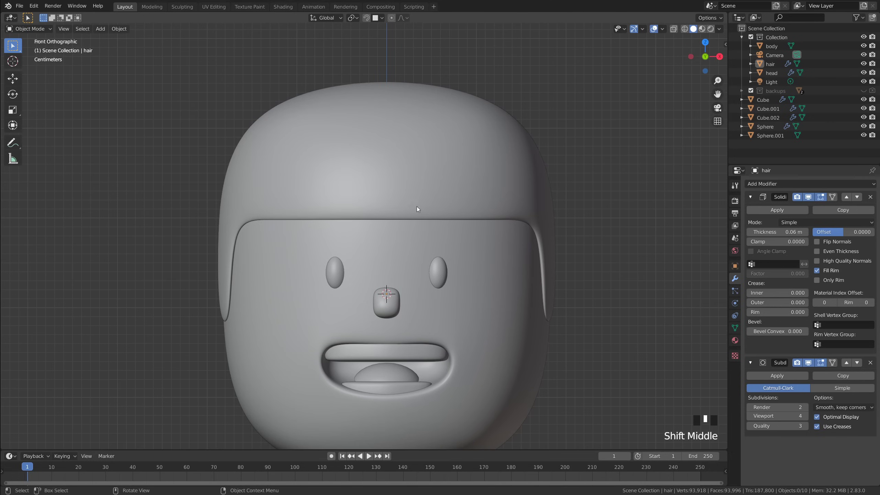
shift+right_click(431, 189)
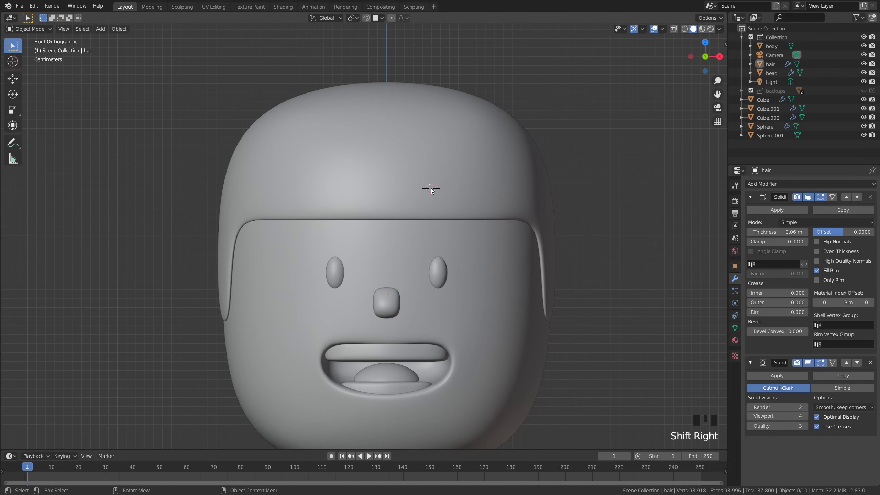
key(shift+a)
mouse_move(431, 189)
mouse_move(501, 301)
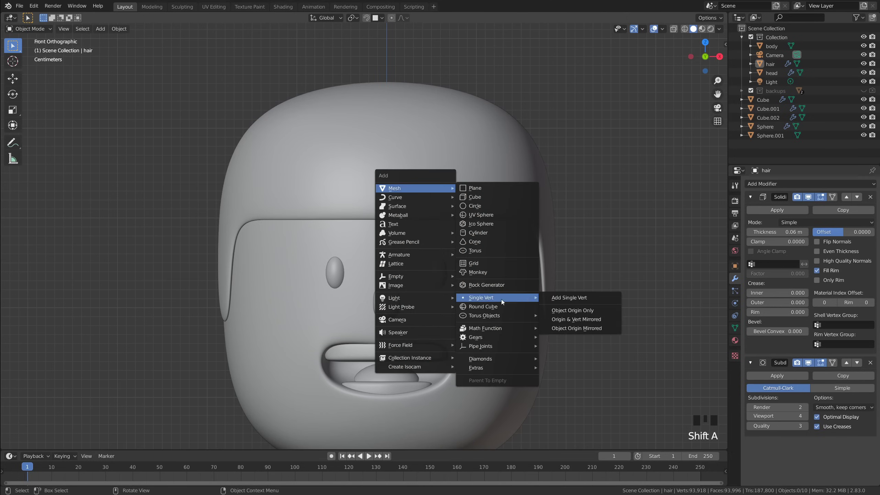
click(575, 297)
Add a Skin modifier to the new single-vertex object and begin adding a second modifier.
click(777, 184)
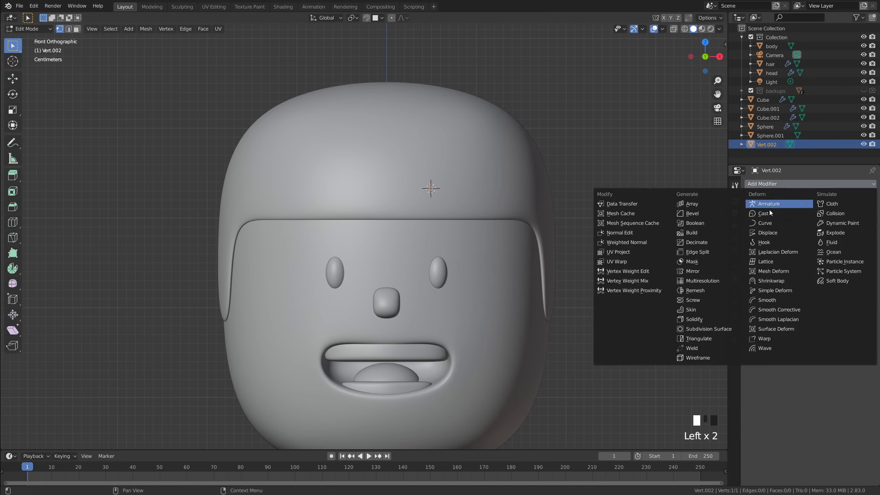
click(691, 309)
click(769, 183)
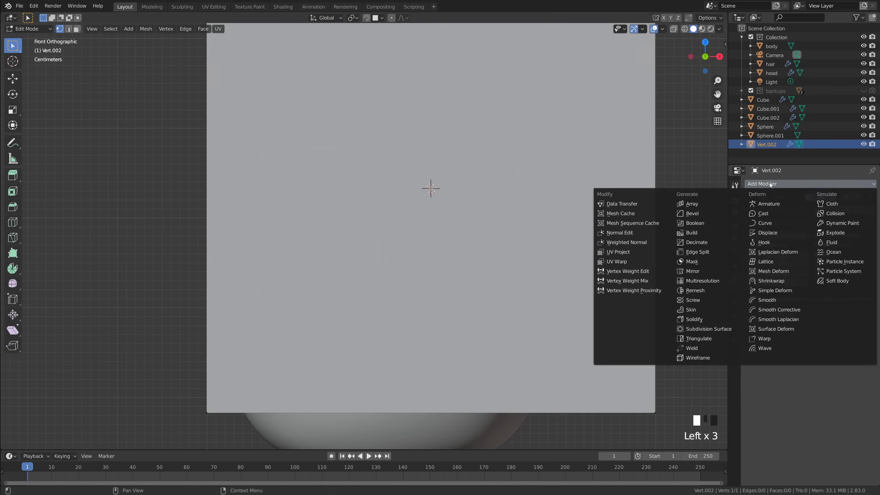
Add a Subdivision Surface modifier to the single-vertex skin object and shrink its skin radius to a small blob on the forehead.
click(707, 328)
scroll(577, 228, down, 2)
scroll(578, 229, up, 1)
click(576, 232)
key(ctrl+a)
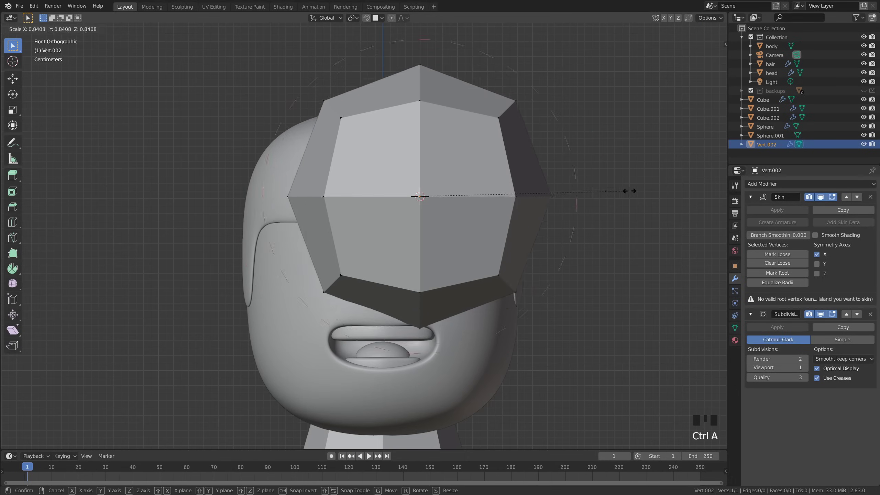
click(445, 193)
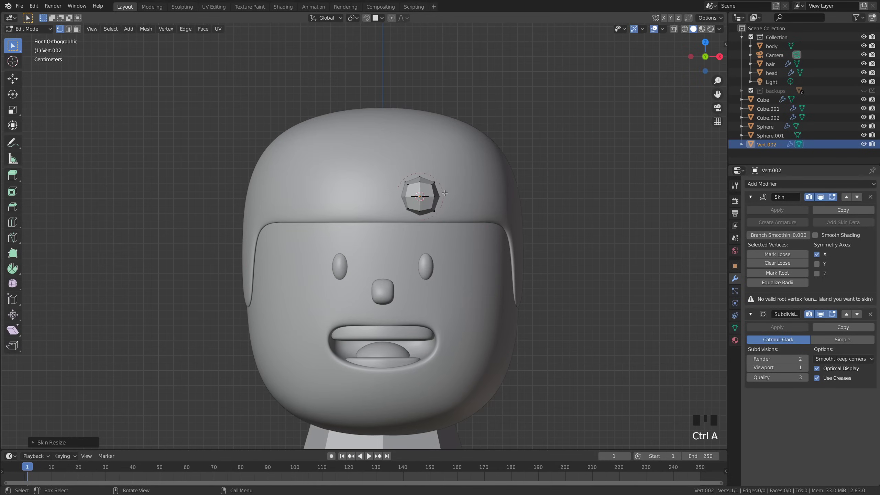
Extrude the vertex downward and again diagonally toward the nose, about 0.08 m for the second segment, forming a bent hair strand.
key(e)
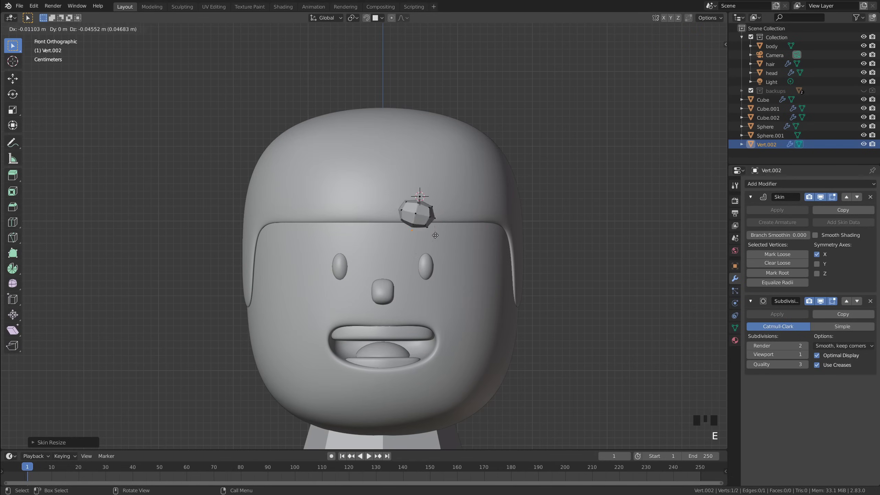
click(440, 240)
key(e)
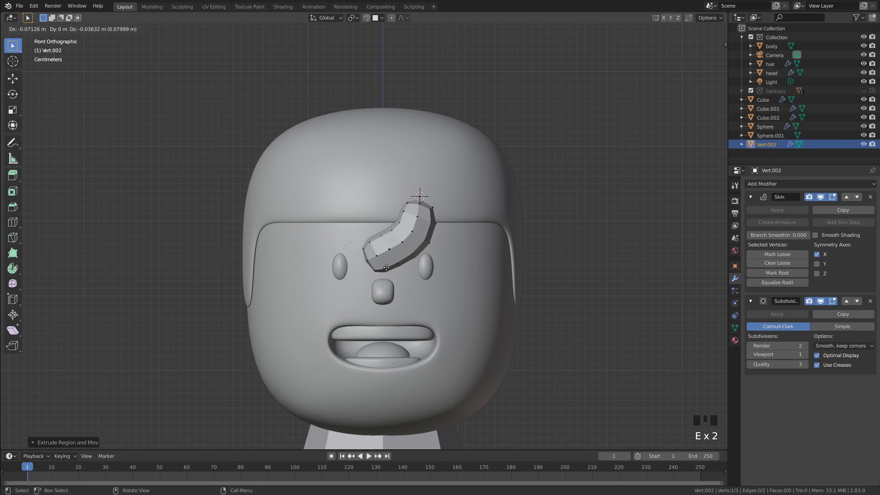
click(386, 270)
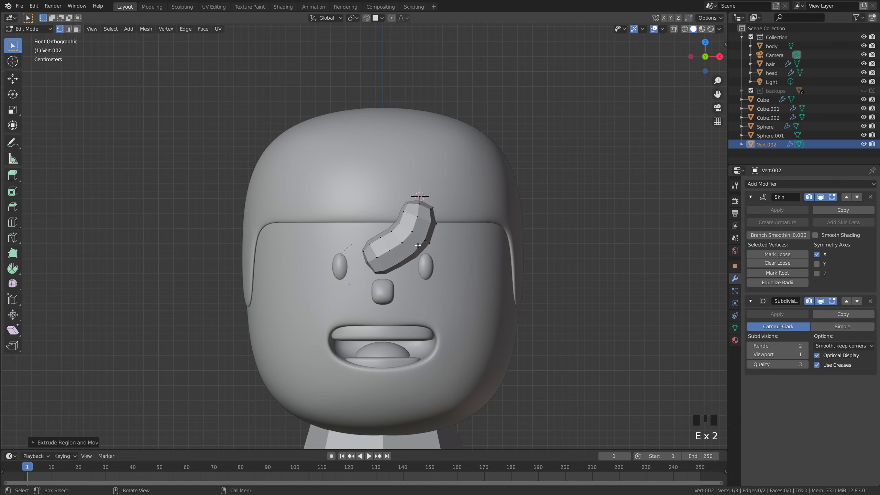
Select the strand's top vertex and mark it as the skin root, then leave edit mode.
drag(414, 165, 512, 230)
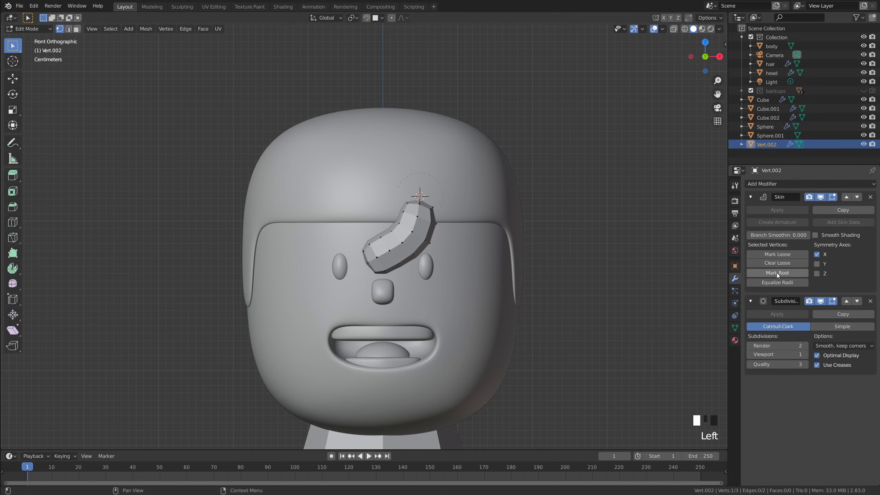
key(Tab)
key(Tab)
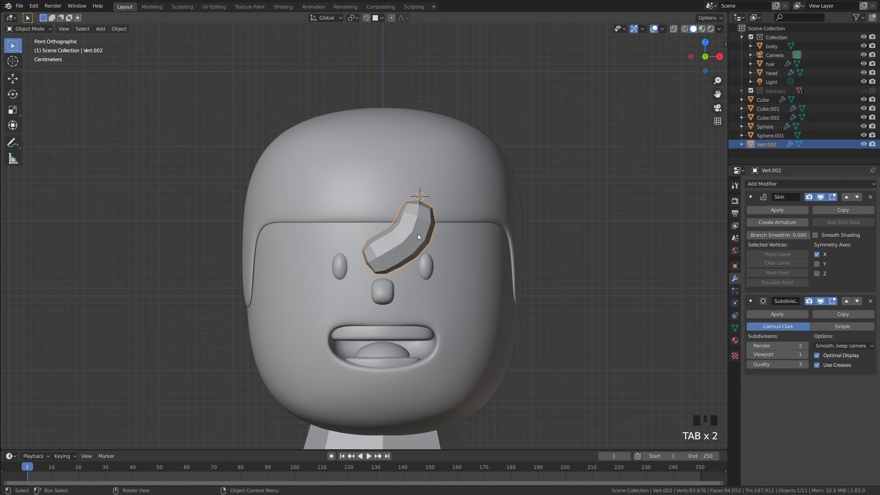
Select the hair strand object and move it diagonally up over the hairline.
click(419, 238)
click(413, 235)
key(g)
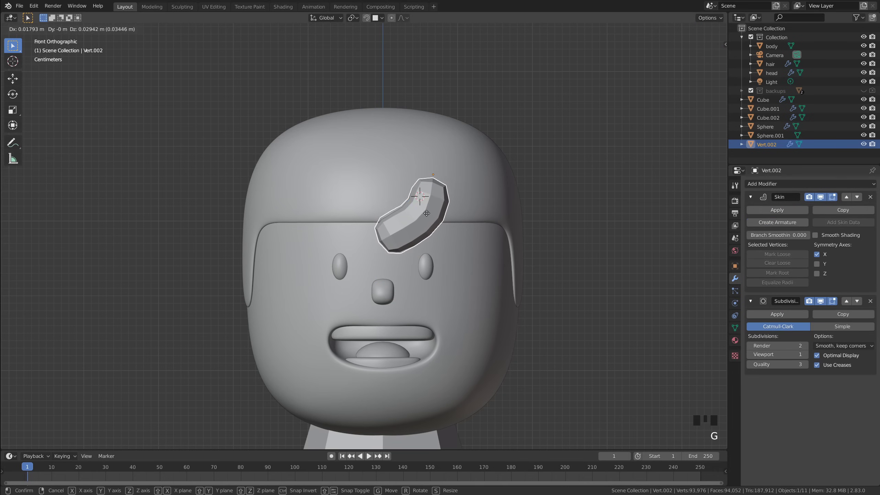
click(424, 208)
Edit the strand in see-through view, raising its top vertex and adjusting its middle vertex to lengthen the upper part.
key(Tab)
key(alt+z)
key(g)
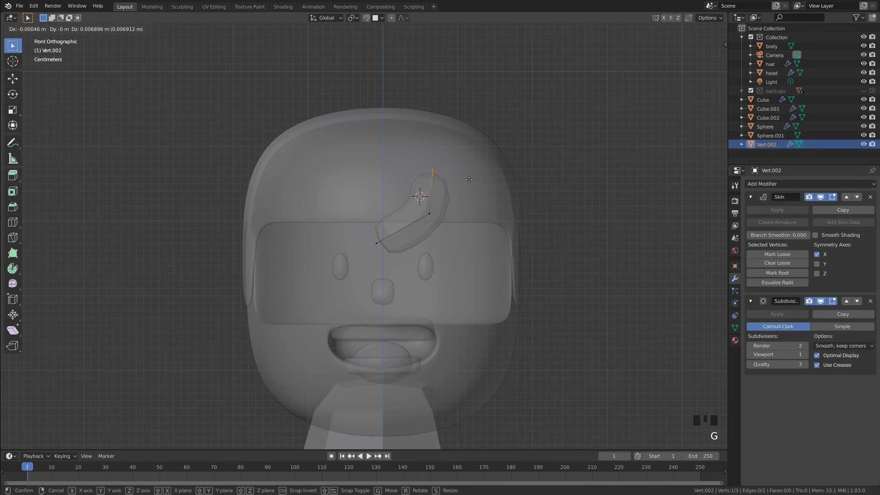
click(466, 201)
key(g)
click(458, 218)
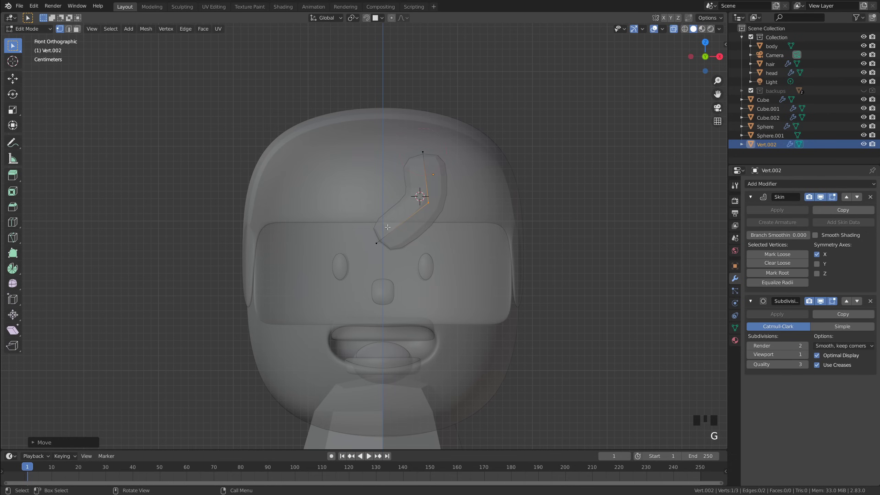
Nudge the strand's bottom and middle vertices inward to refine the bend.
key(g)
click(439, 210)
key(g)
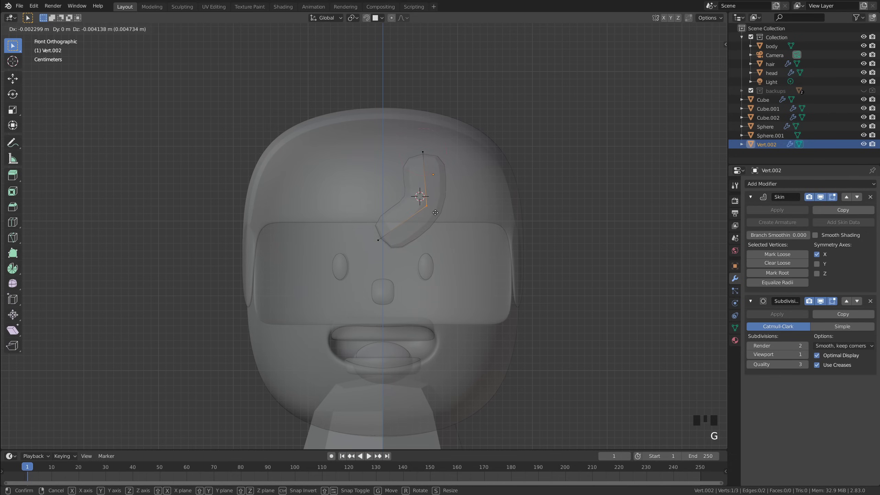
click(437, 213)
Shift the strand's top vertex toward the centre of the head and fine-tune the middle vertex for a stronger curve.
click(426, 155)
key(g)
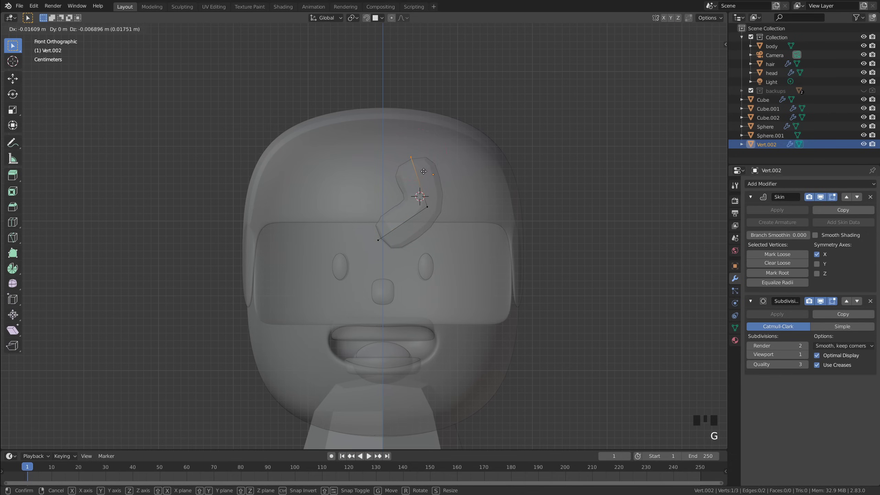
click(424, 172)
click(426, 206)
key(g)
click(421, 200)
click(421, 201)
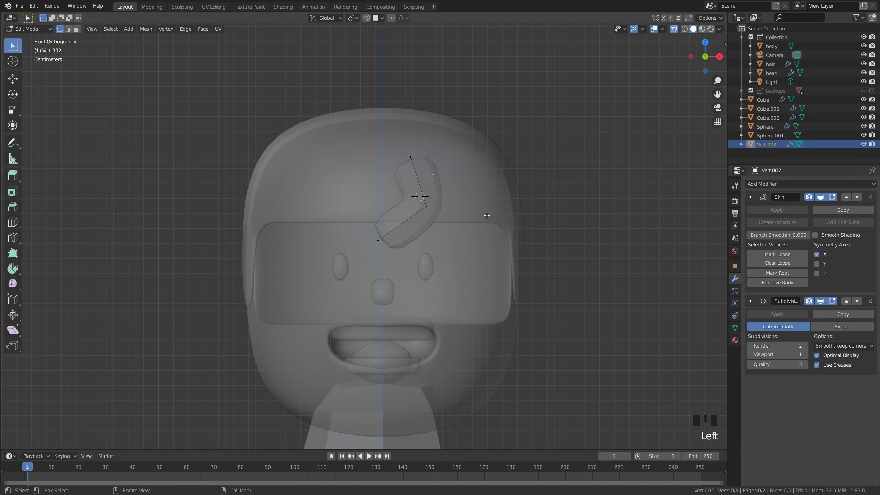
Bevel the strand's middle vertex with two segments to round the bend, and check the shape in solid view before returning to front view.
scroll(421, 200, up, 1)
click(440, 203)
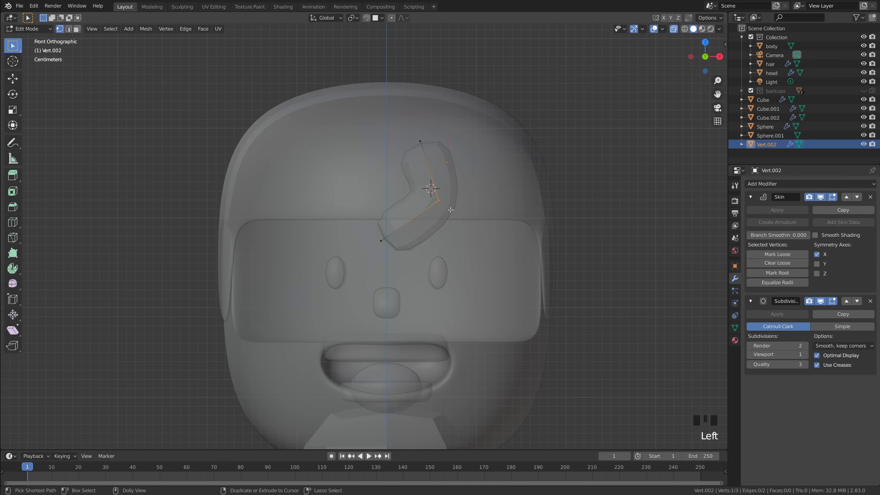
key(ctrl+shift+b)
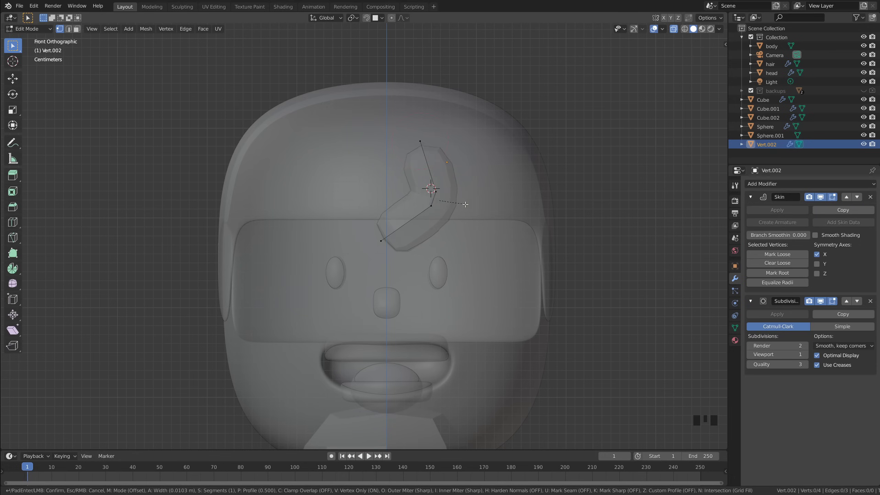
click(489, 202)
key(alt+z)
middle_drag(603, 212, 555, 205)
key(grave)
click(538, 195)
scroll(503, 176, down, 1)
key(alt+z)
scroll(473, 172, up, 1)
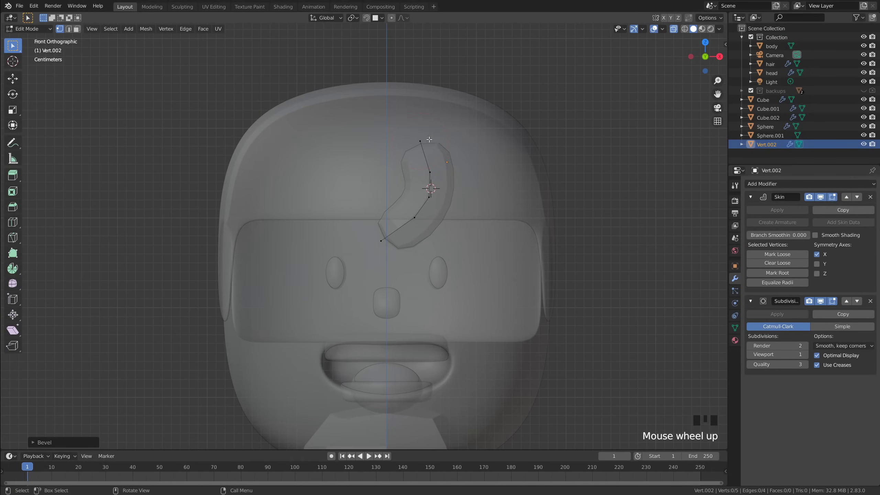
Taper the strand's upper end by reducing the top vertex's skin radius with proportional editing enabled, then return to solid object mode.
click(424, 139)
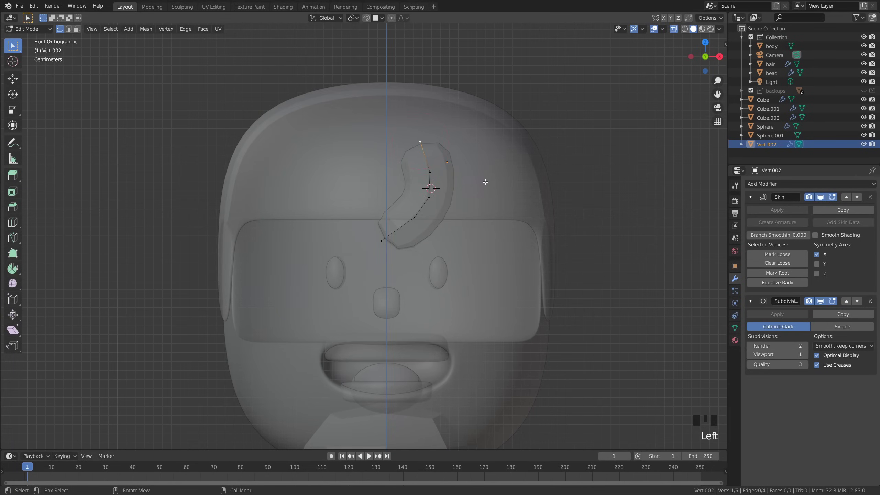
click(392, 18)
click(427, 144)
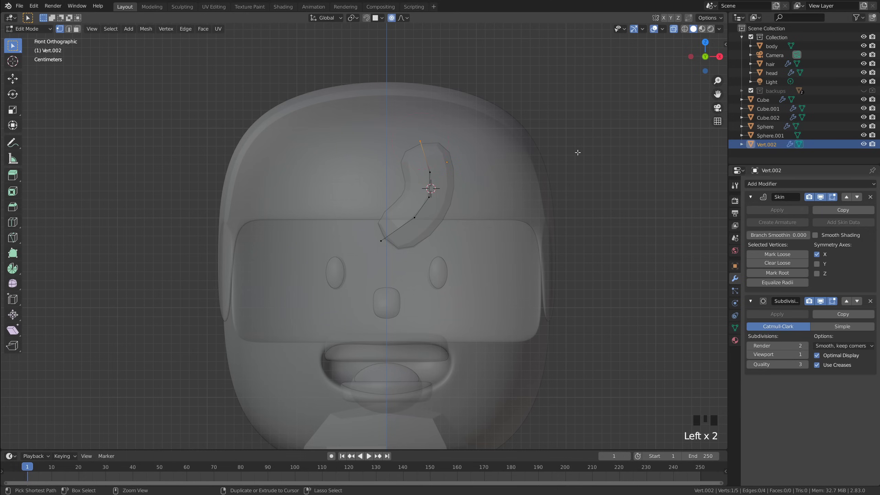
key(ctrl+a)
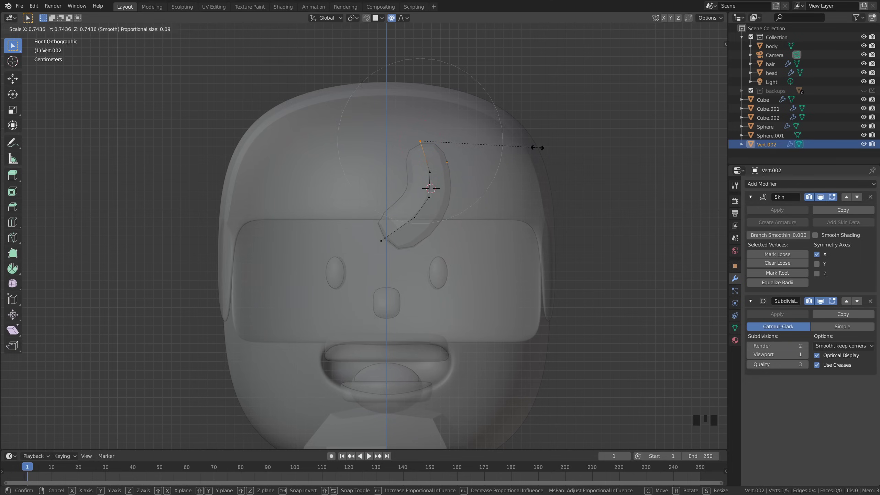
click(504, 146)
key(Tab)
key(alt+z)
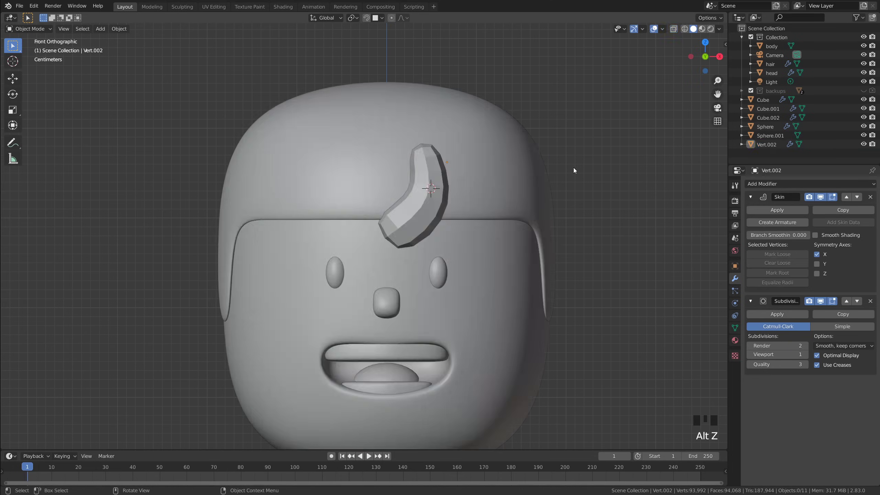
Select the tapered strand and rotate it about 12 degrees counterclockwise in front view.
scroll(433, 206, up, 2)
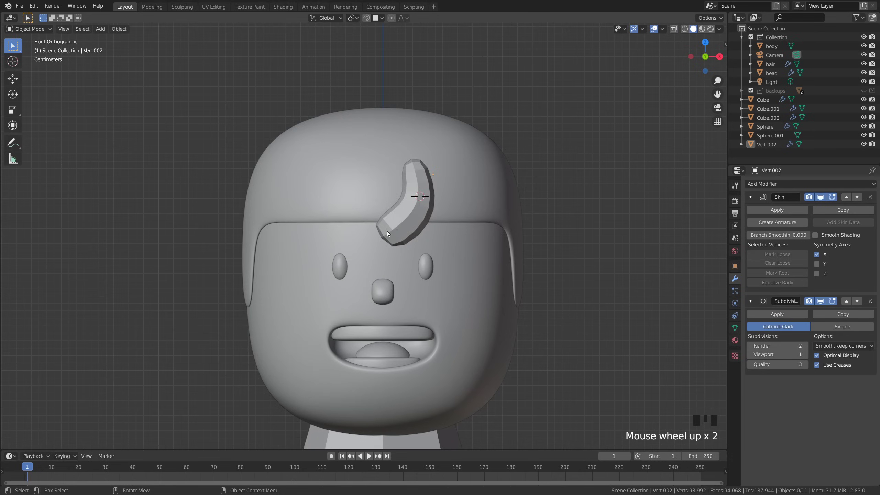
scroll(389, 235, up, 2)
scroll(404, 228, down, 2)
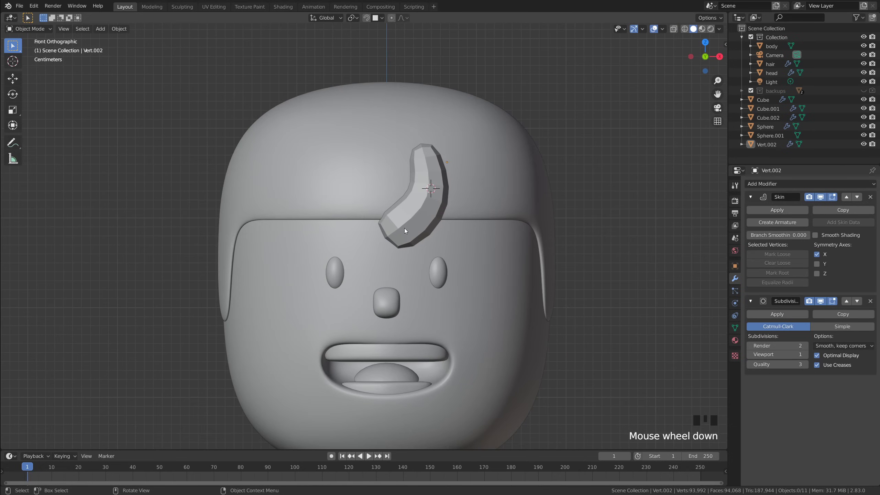
click(410, 220)
scroll(415, 207, up, 1)
scroll(443, 208, down, 1)
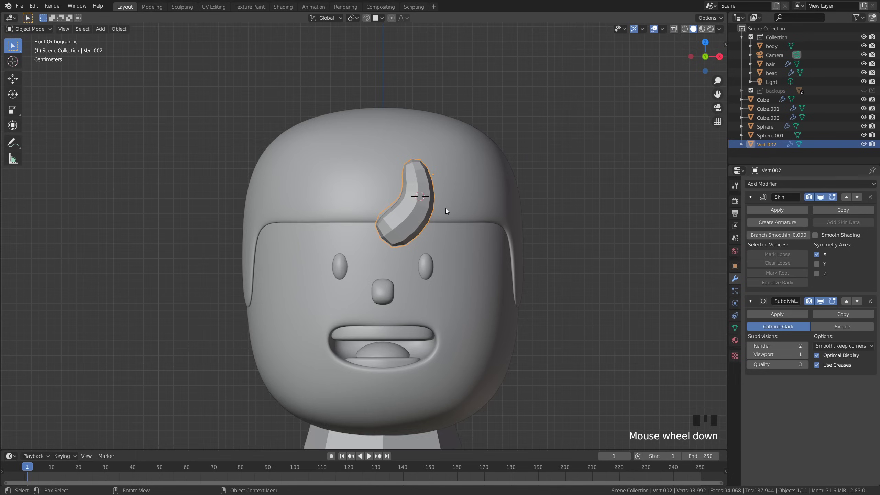
scroll(485, 206, up, 1)
key(r)
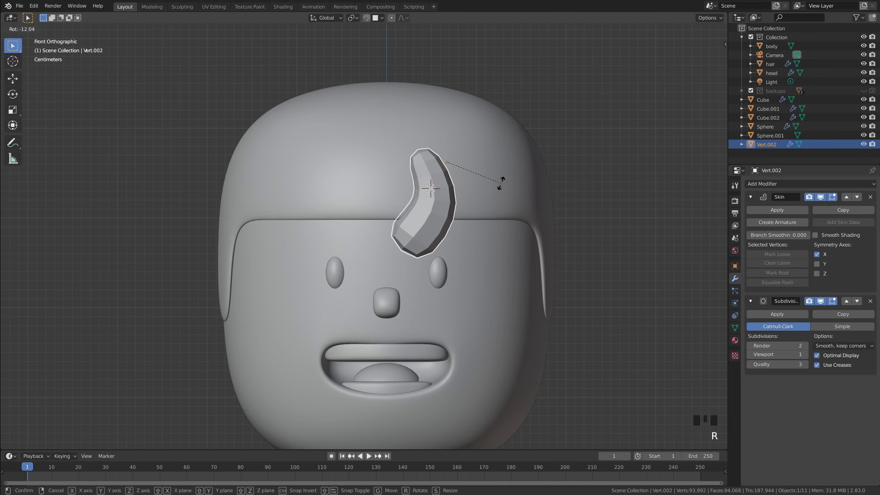
click(502, 186)
Duplicate the strand to its left, rotate the copy clockwise and fit it closely against the original strand.
key(shift+d)
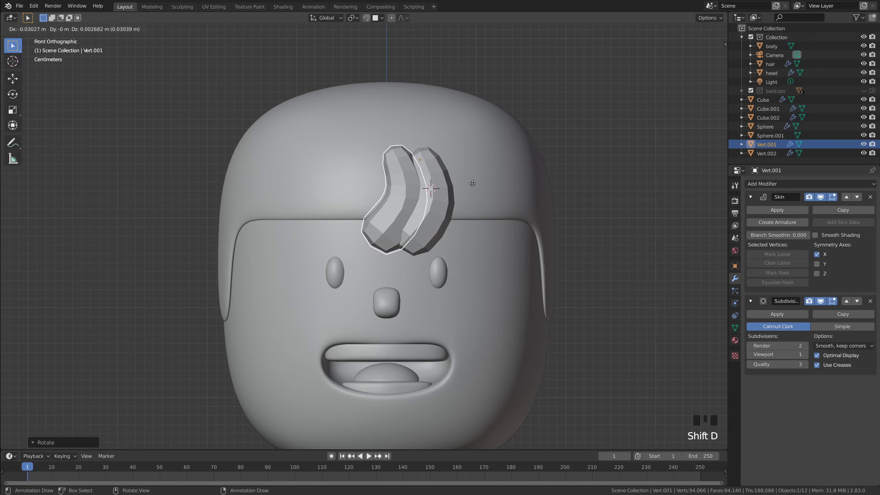
click(456, 189)
key(r)
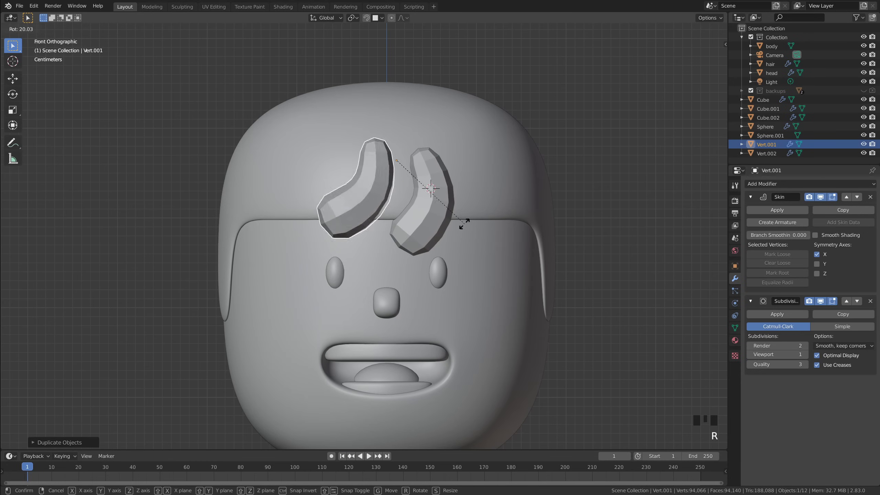
click(455, 234)
key(g)
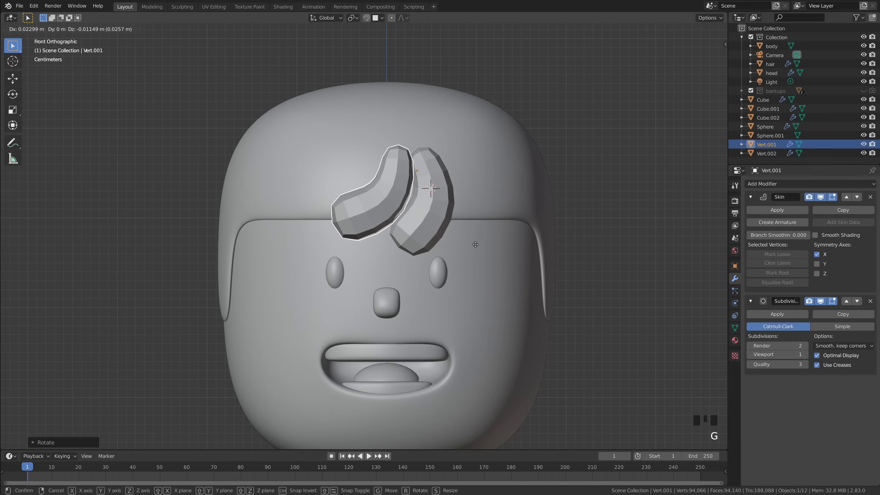
click(471, 243)
key(g)
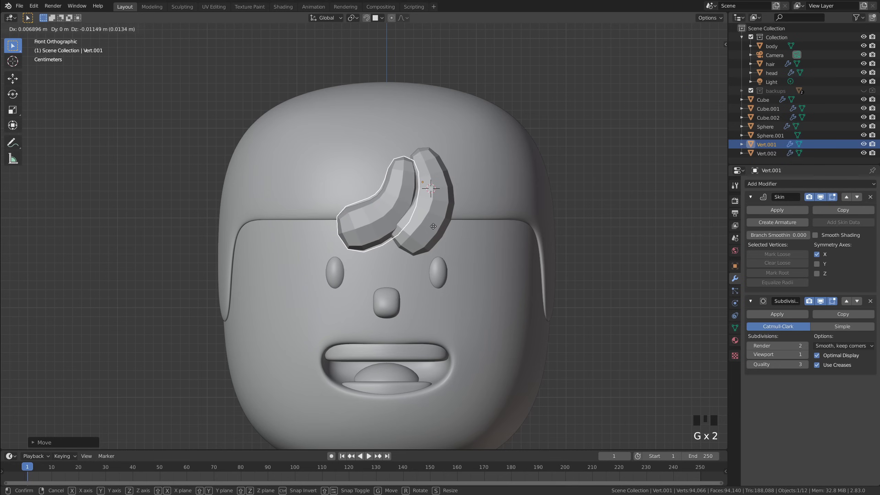
click(433, 218)
Duplicate the second strand farther left, rotate this third strand clockwise and move it down beside the second one.
key(shift+d)
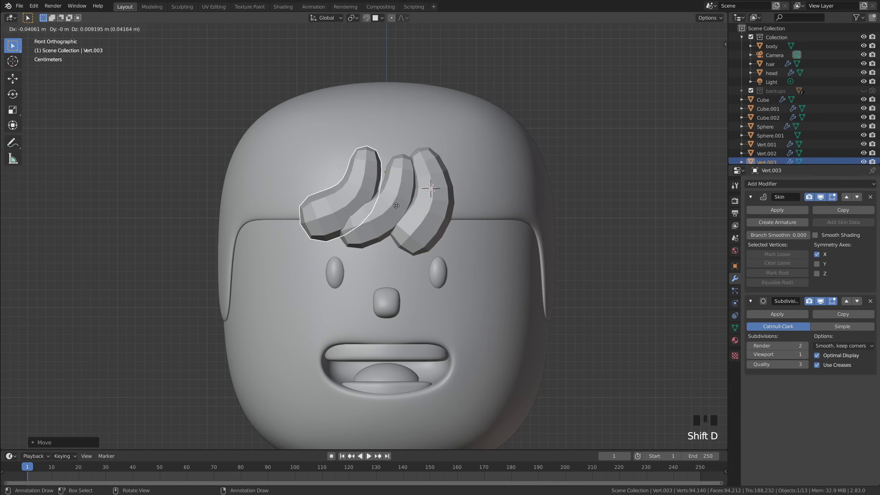
click(425, 198)
key(r)
click(450, 253)
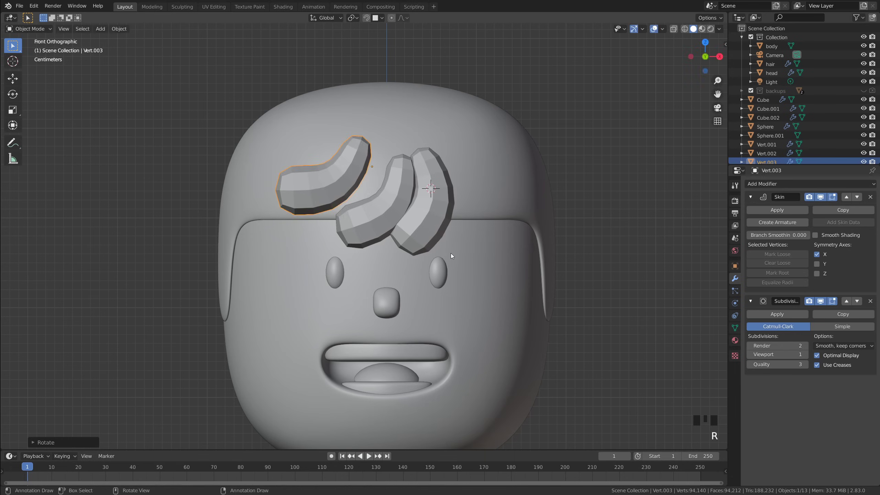
key(g)
click(464, 270)
Rotate the middle strand counterclockwise and reposition it so it sits evenly between its two neighbours.
click(388, 219)
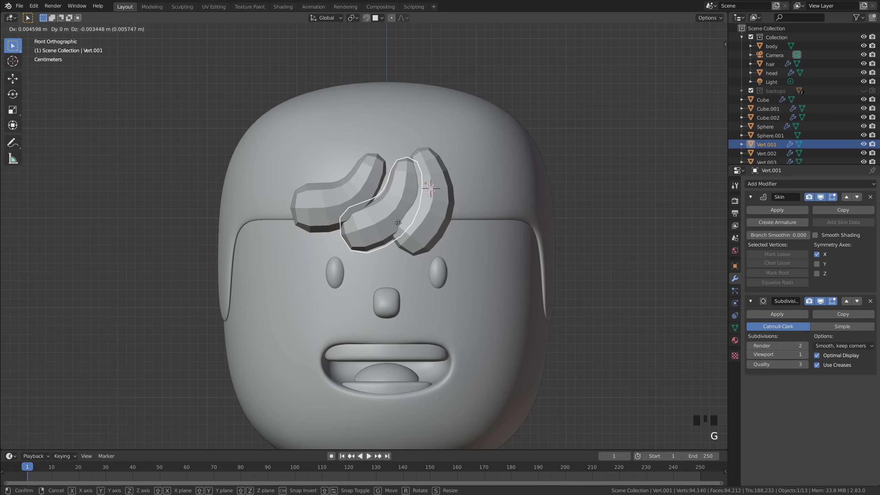
key(r)
click(501, 178)
key(g)
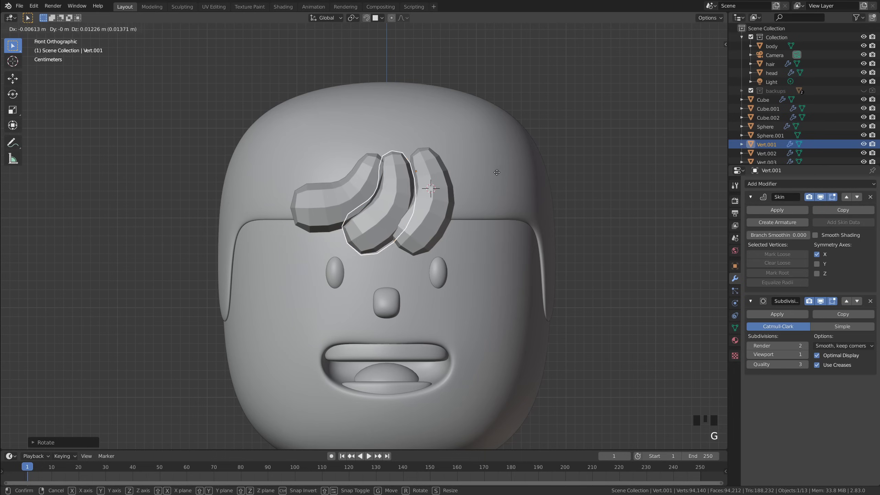
click(497, 169)
key(g)
click(496, 175)
key(r)
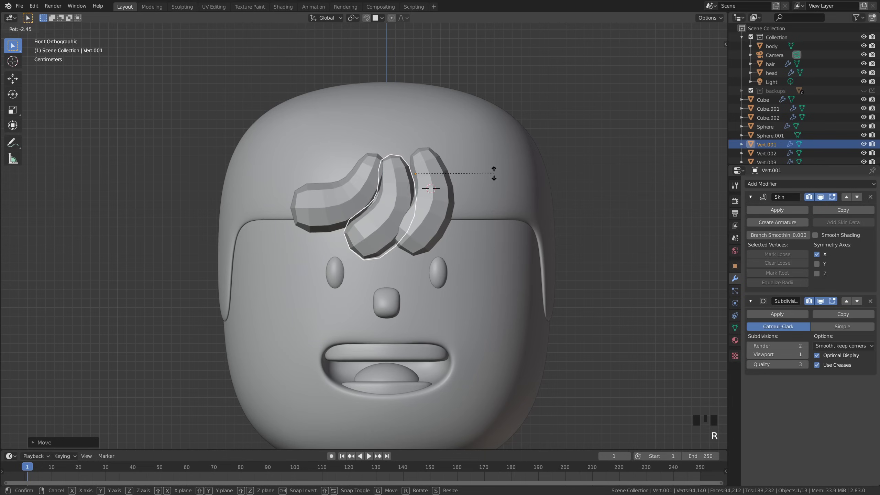
click(489, 193)
Adjust the original strand by tilting it slightly and moving it outward from the middle strand.
click(443, 208)
key(g)
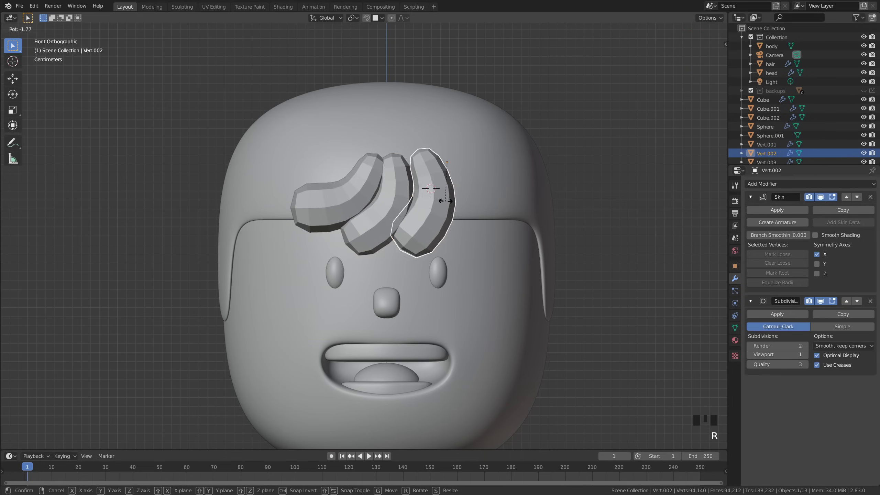
click(451, 202)
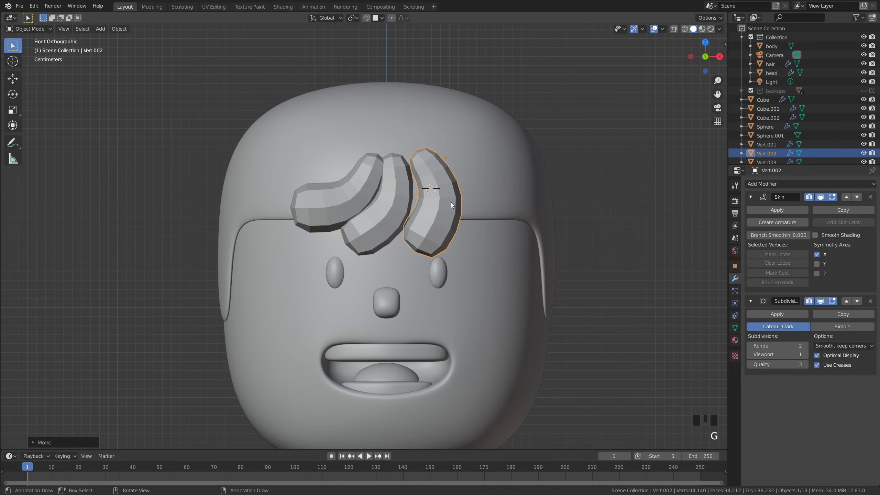
Move the original strand slightly up and inward, closer to the middle strand.
key(g)
click(446, 198)
key(Tab)
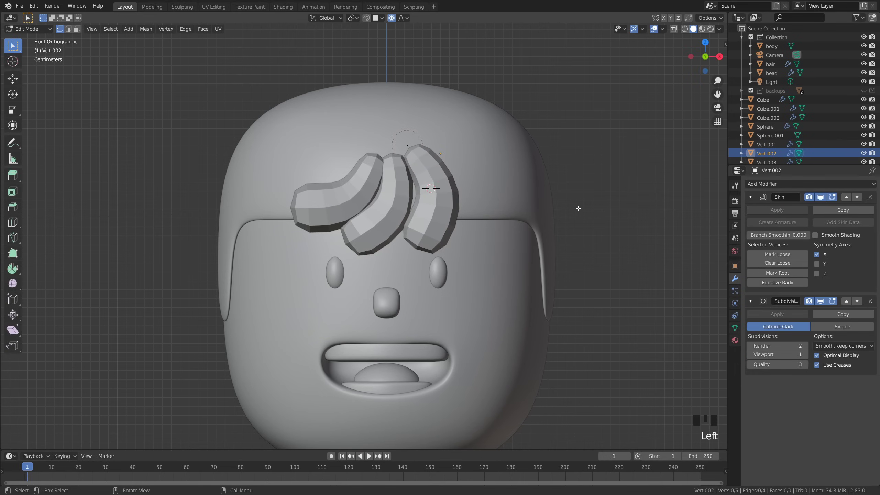
middle_drag(578, 208, 379, 207)
scroll(492, 222, up, 3)
key(Tab)
Edit all three strands together and move their top vertices back along Y into the hair using proportional editing at size 0.05.
middle_drag(420, 244, 401, 231)
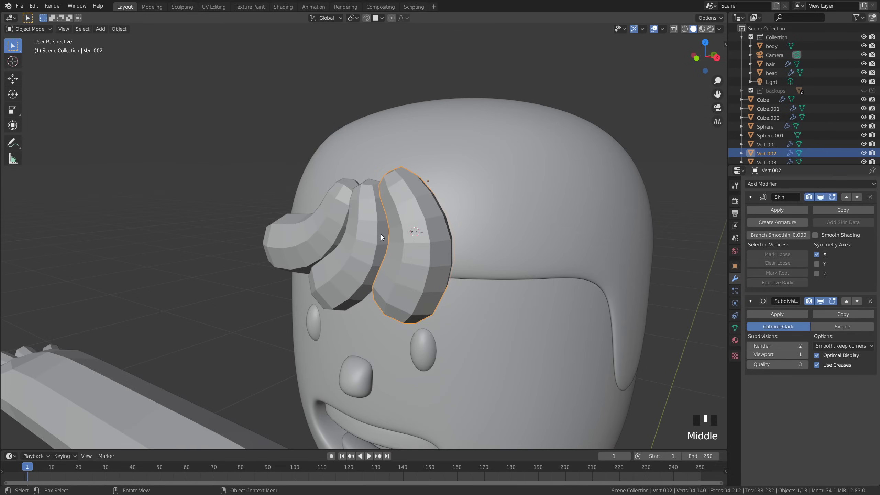
shift+click(367, 227)
shift+click(342, 211)
middle_drag(342, 210, 436, 198)
shift+click(453, 241)
key(Tab)
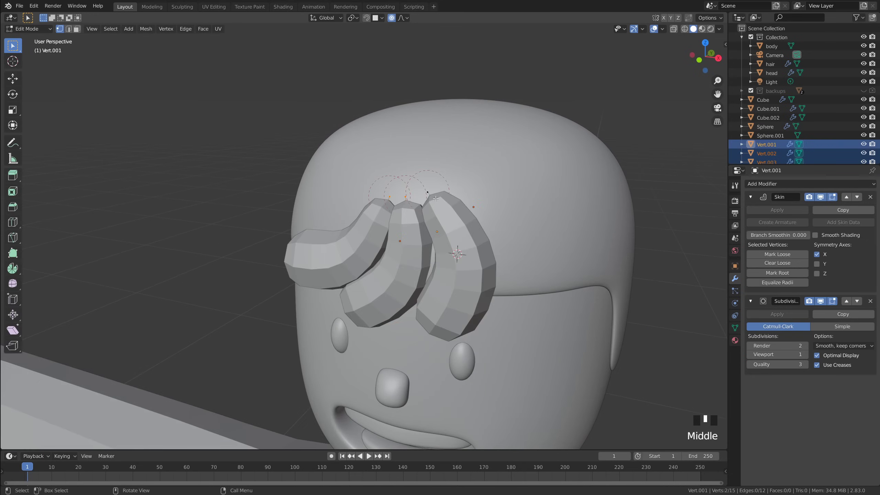
click(427, 192)
shift+click(407, 198)
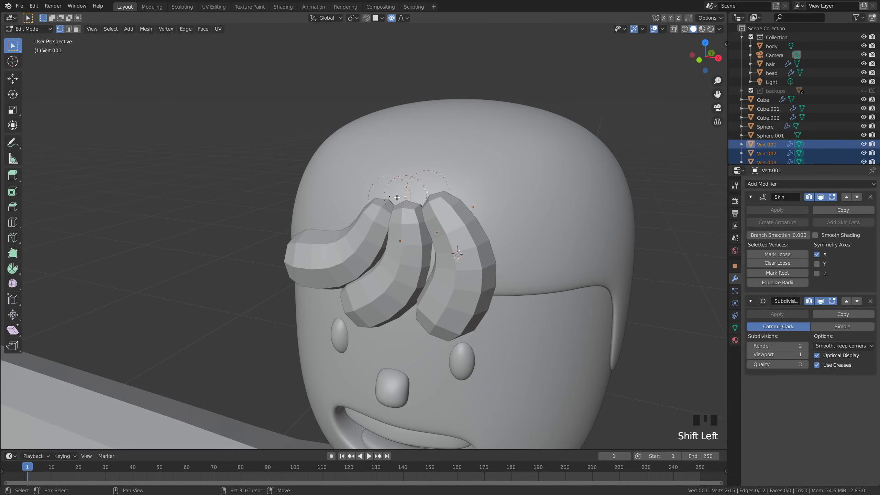
shift+click(390, 197)
middle_drag(390, 197, 344, 224)
key(g)
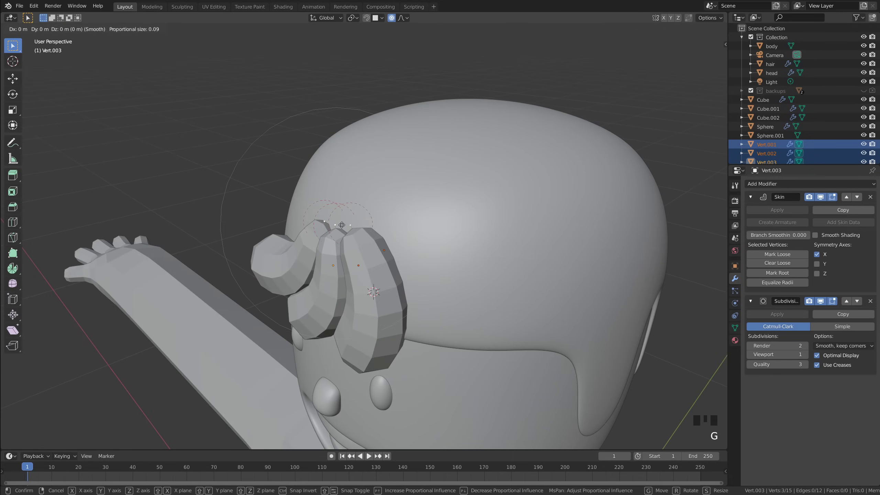
key(y)
scroll(346, 224, up, 6)
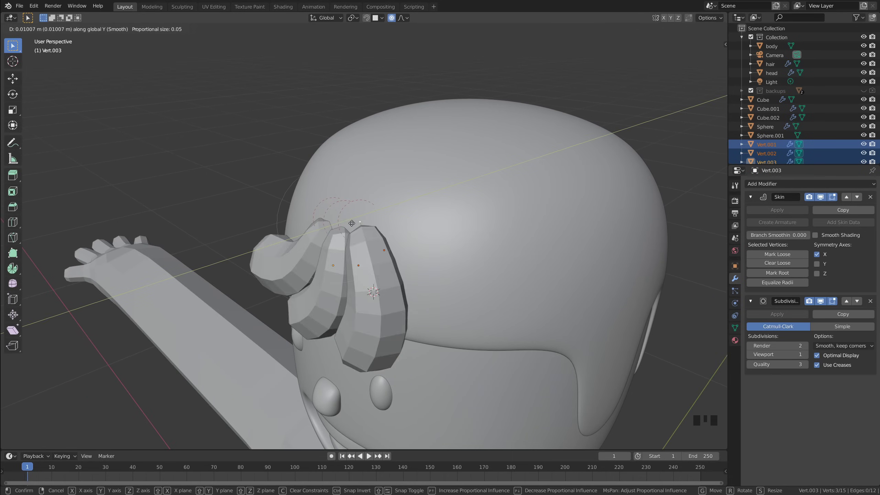
click(357, 221)
key(Tab)
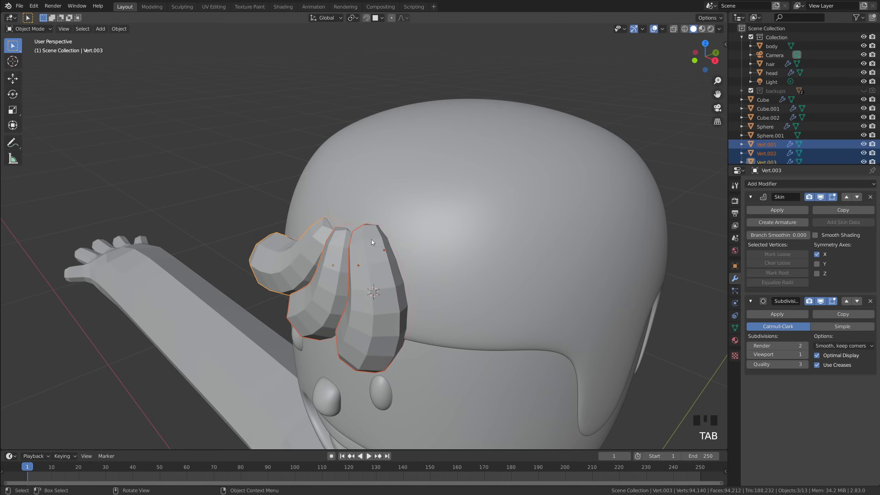
Set the Subdivision Surface viewport level to 2 on each of the three hair strands.
middle_drag(371, 240, 497, 266)
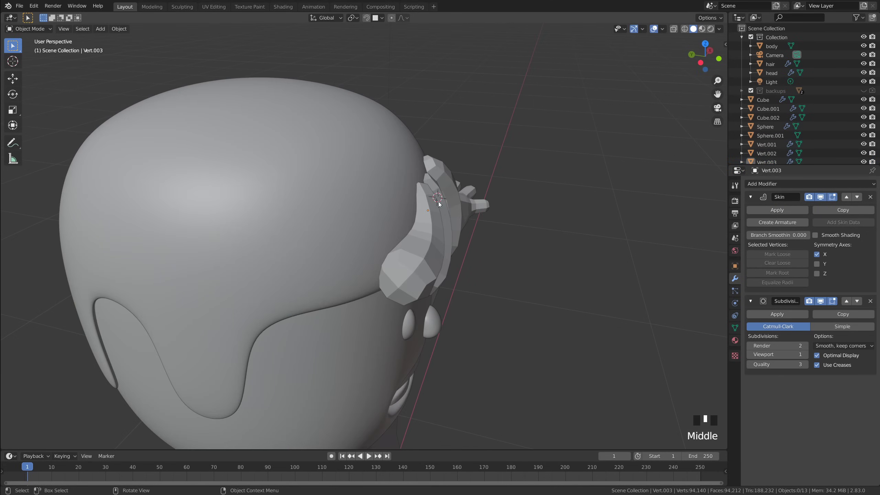
middle_drag(439, 204, 344, 164)
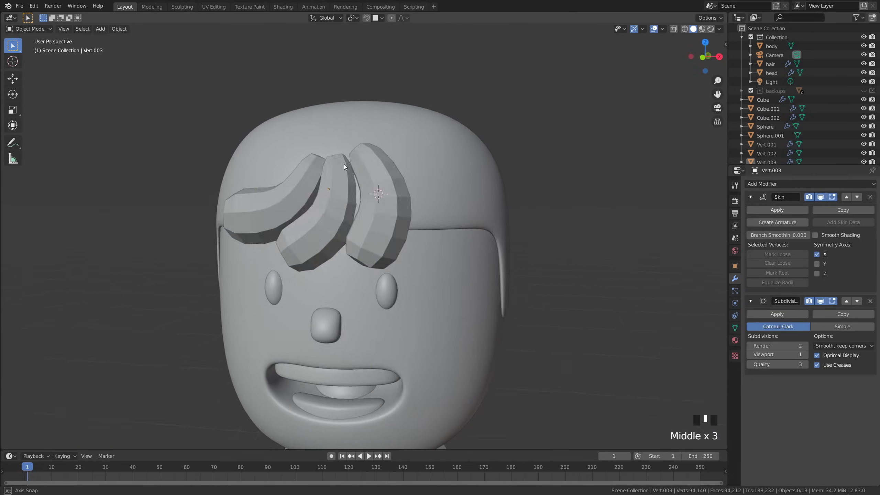
scroll(375, 204, down, 2)
middle_drag(375, 204, 390, 214)
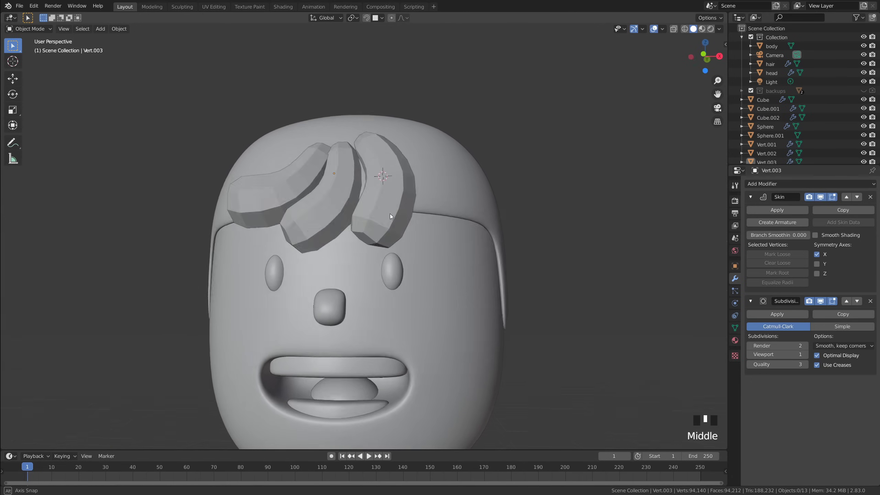
click(404, 224)
scroll(406, 224, down, 3)
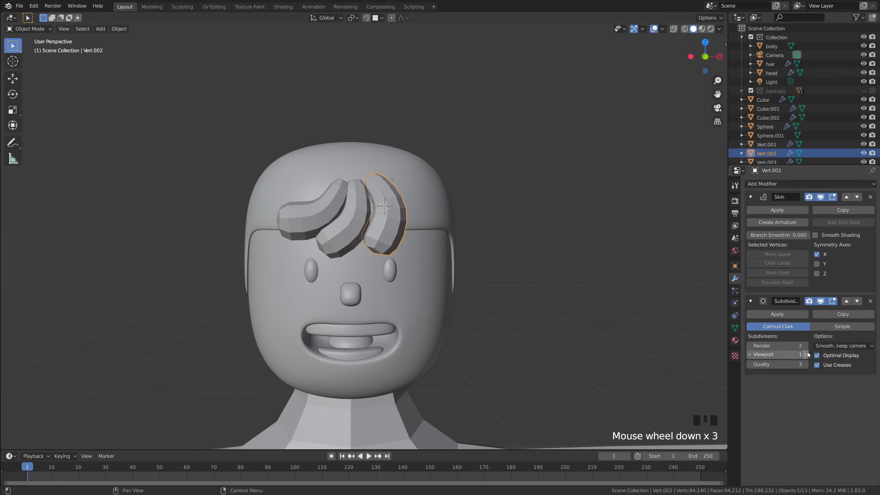
middle_drag(628, 269, 466, 245)
click(369, 221)
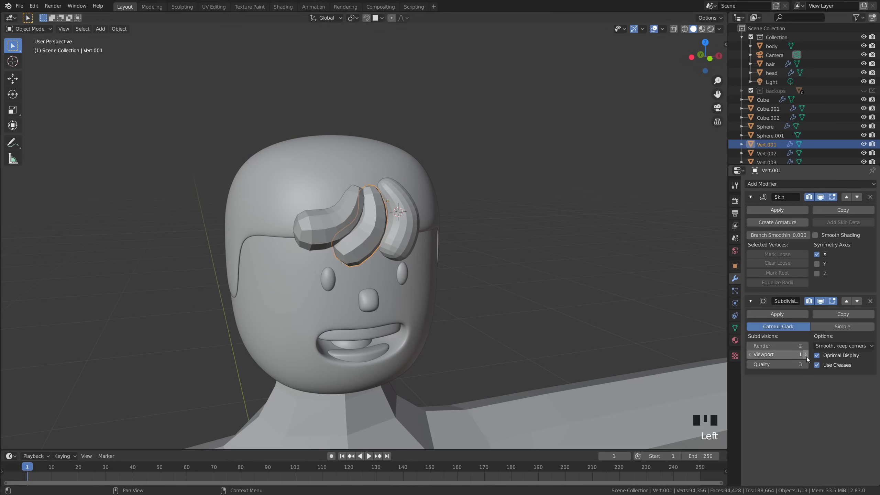
click(316, 227)
click(804, 358)
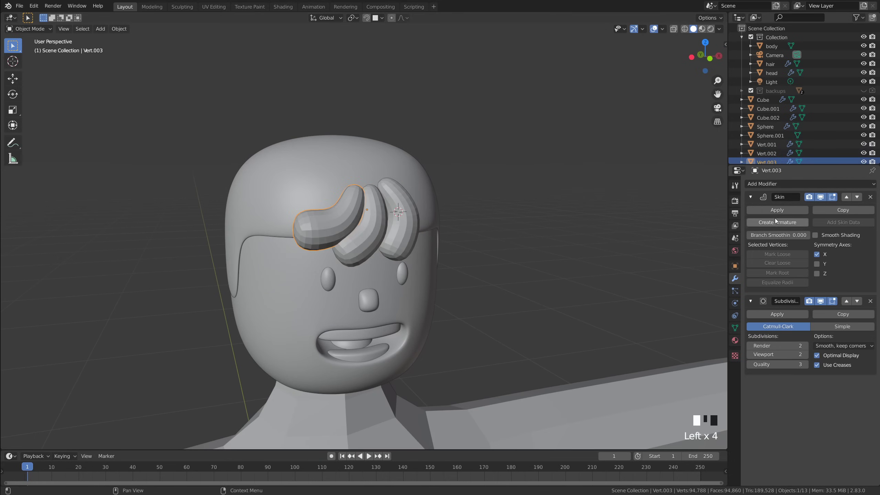
Apply the Skin modifier on each of the three hair strands.
click(780, 212)
click(372, 234)
click(760, 209)
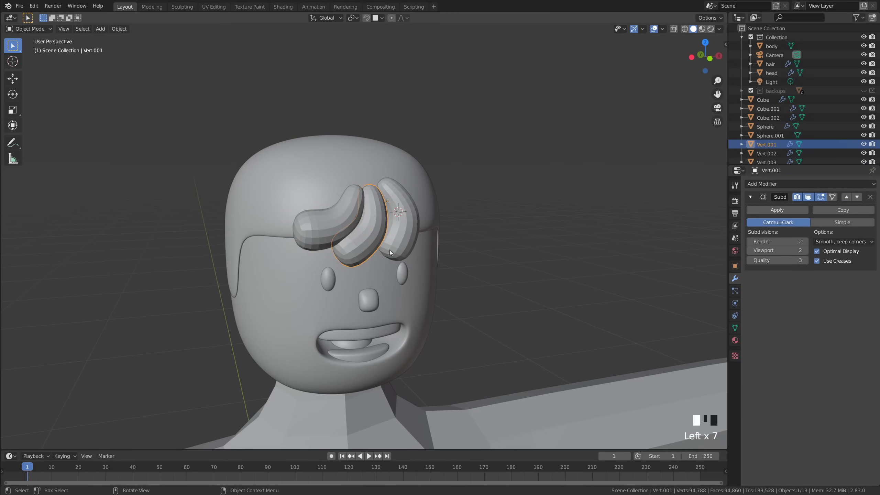
click(392, 240)
click(759, 212)
Shade all three hair strands smooth and leave nothing selected.
middle_drag(454, 219, 411, 215)
right_click(364, 227)
click(364, 227)
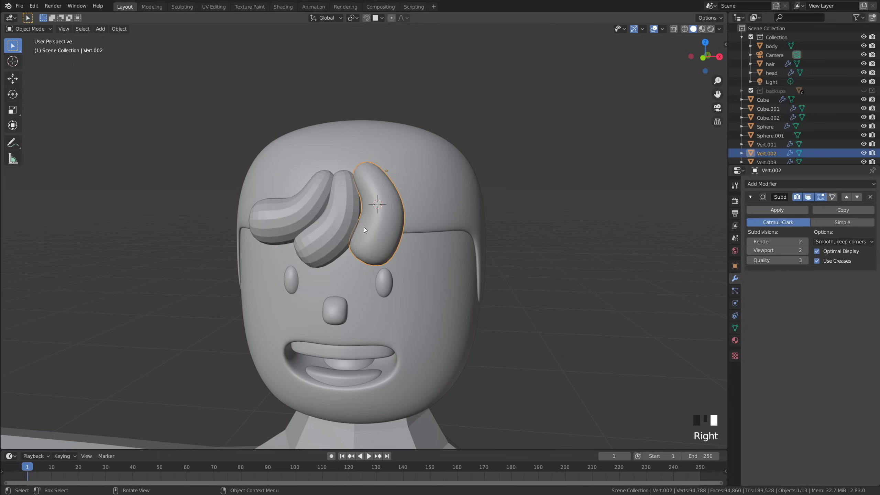
click(341, 206)
right_click(340, 205)
click(340, 205)
drag(316, 201, 310, 200)
right_click(310, 200)
click(309, 200)
click(443, 205)
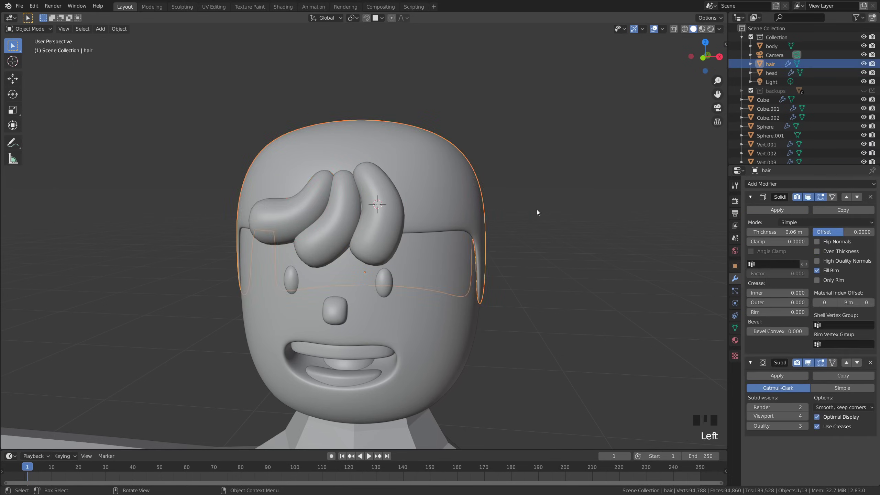
click(536, 209)
Place the 3D cursor at the ear area using the front and right views, and add a cylinder there.
key(KP_1)
scroll(498, 287, down, 4)
scroll(496, 290, up, 2)
middle_drag(495, 292, 502, 221)
key(grave)
click(492, 213)
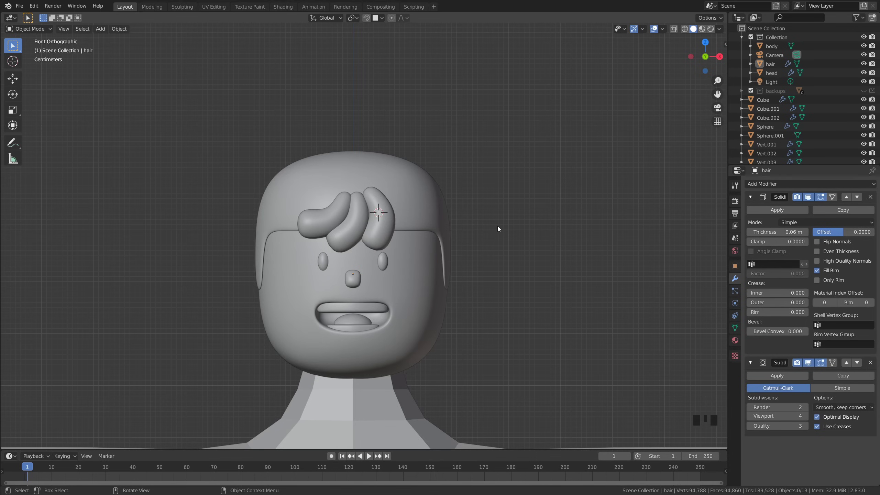
key(grave)
click(499, 242)
shift+middle_drag(486, 277, 413, 252)
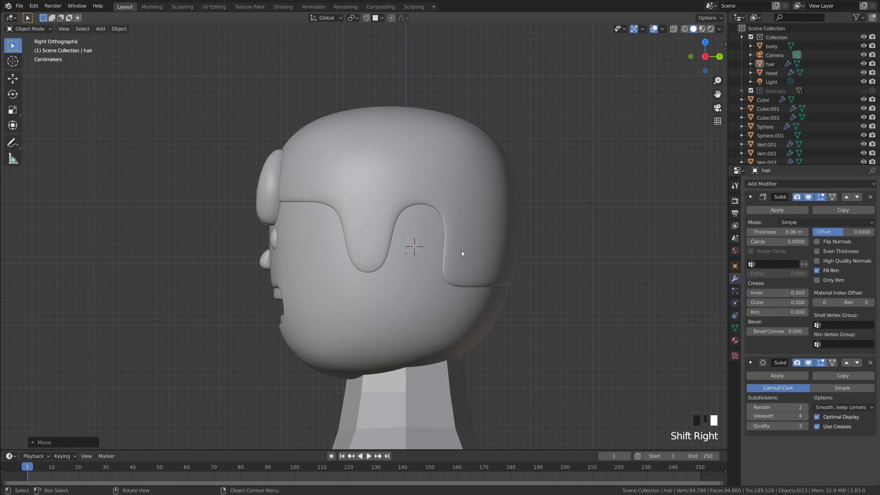
key(shift+a)
mouse_move(462, 250)
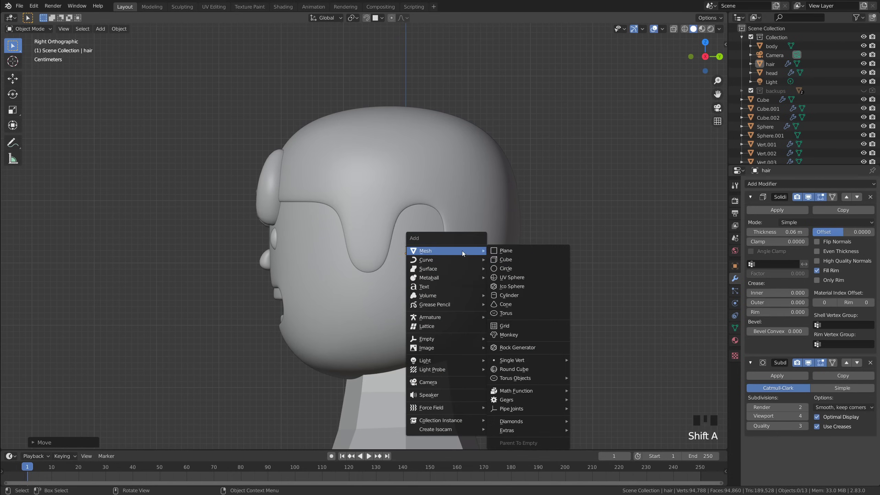
click(523, 295)
Flatten the cylinder along Z and scale it down uniformly to roughly ear size.
scroll(586, 301, down, 4)
scroll(561, 269, up, 3)
key(z)
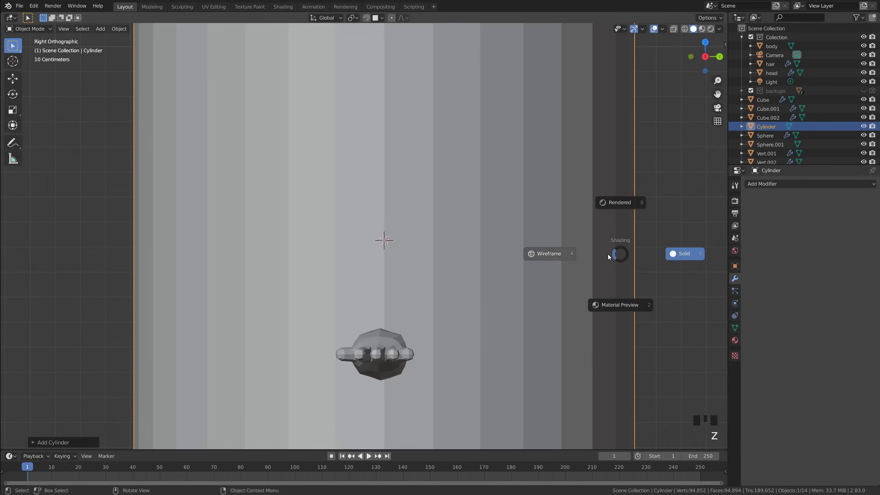
click(663, 254)
key(s)
key(z)
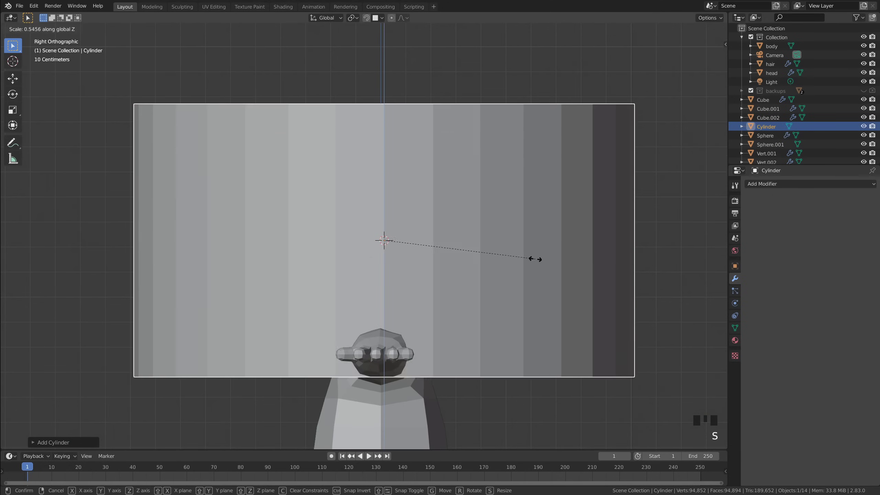
click(502, 254)
key(s)
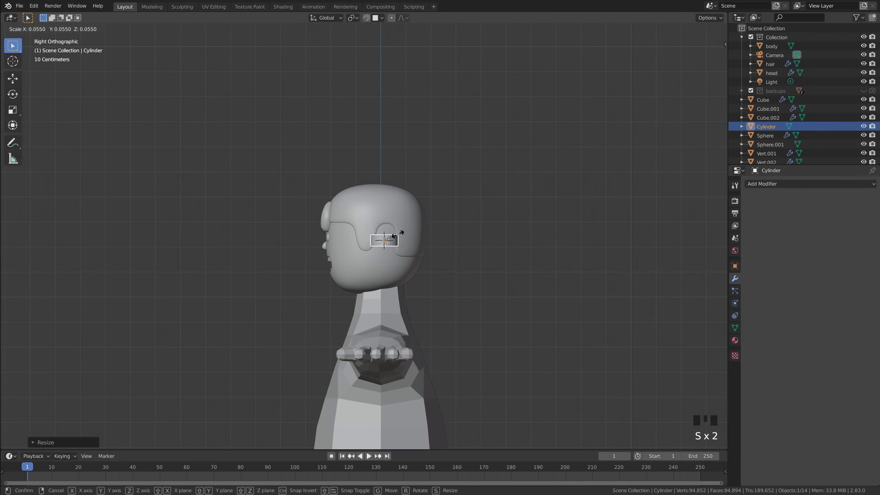
click(402, 235)
Rotate the cylinder 90 degrees about the X axis so its flat side faces forward.
scroll(448, 260, up, 4)
middle_drag(469, 262, 513, 272)
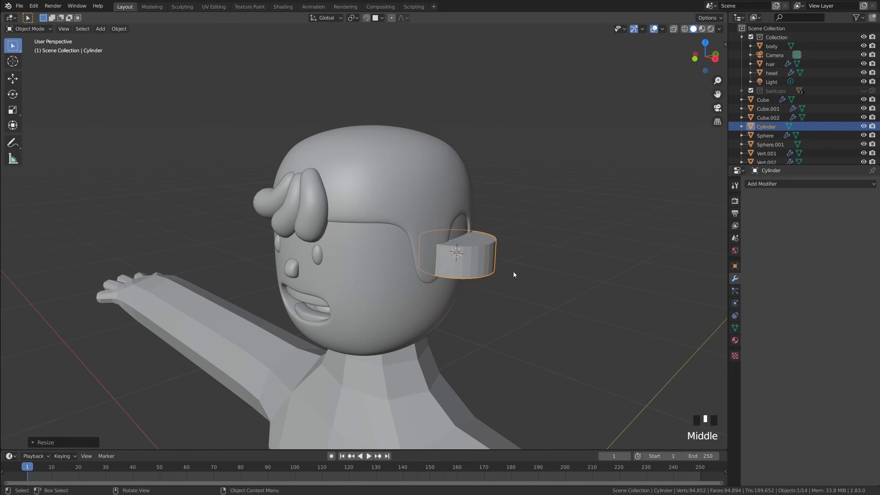
text(rx)
text(90)
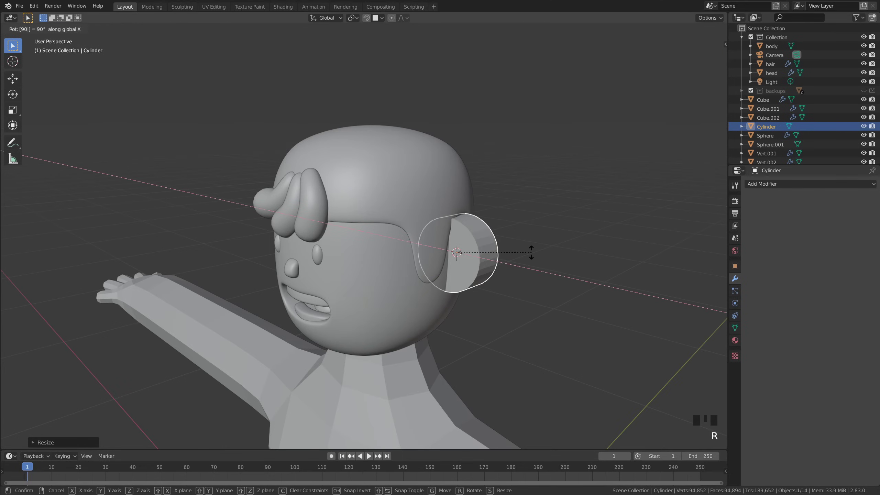
click(532, 252)
Move the cylinder outward in the front view so it sits clear beside the head.
key(grave)
click(457, 199)
shift+middle_drag(501, 242, 419, 224)
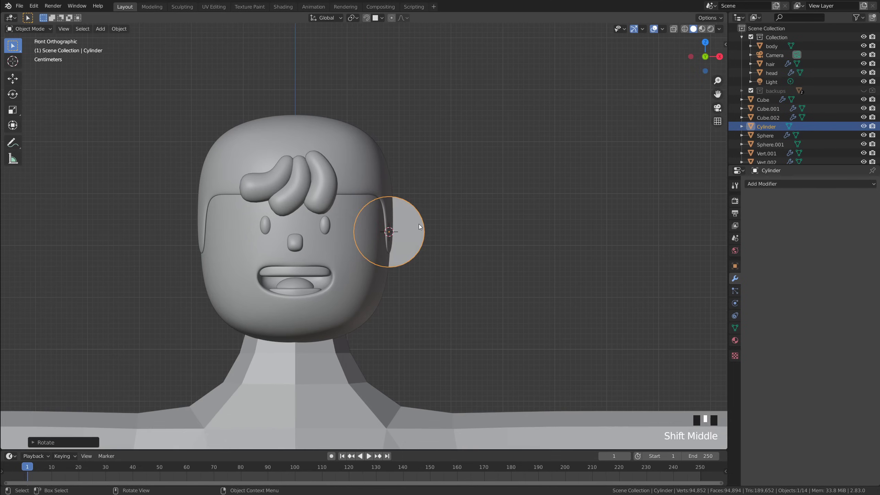
key(g)
click(476, 220)
Add a Subdivision Surface modifier to the cylinder with a viewport level of 2.
middle_drag(527, 227, 433, 243)
click(775, 184)
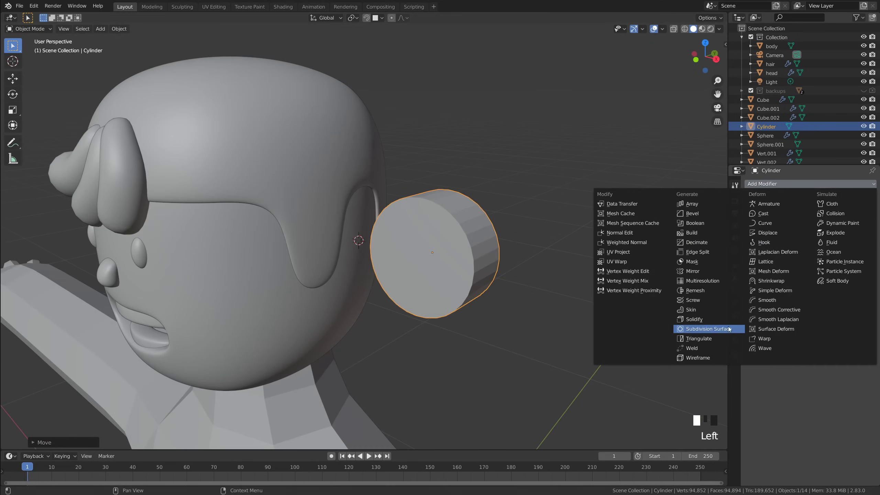
click(727, 330)
middle_drag(651, 282, 697, 274)
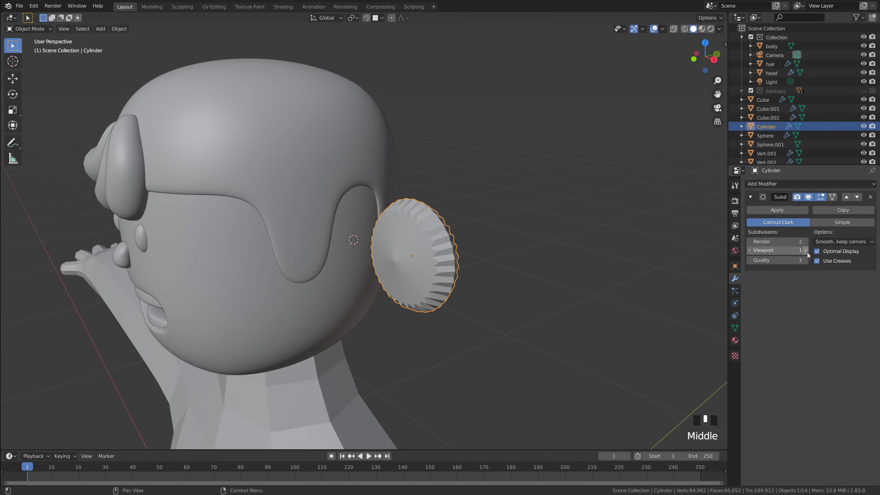
click(804, 250)
click(584, 262)
Inset the cylinder's front face twice, first with a narrow rim and again with a wider ring.
middle_drag(585, 263, 508, 255)
click(480, 253)
key(Tab)
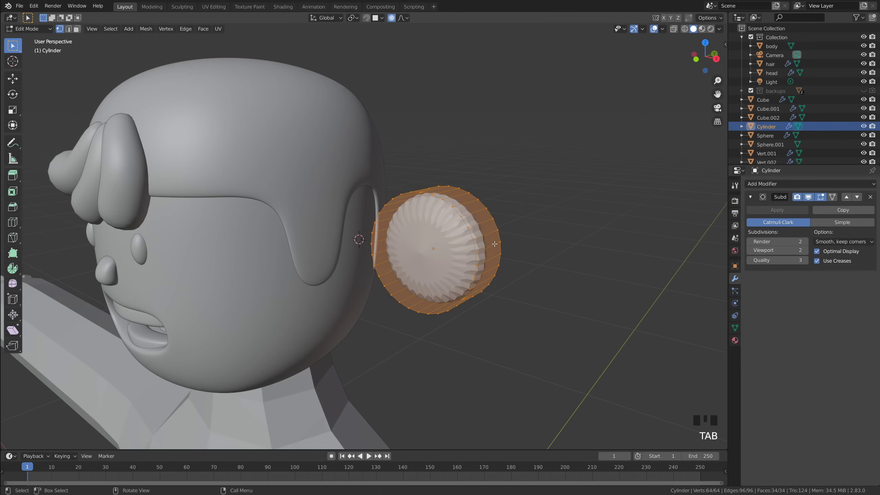
scroll(490, 244, up, 2)
key(3)
click(517, 257)
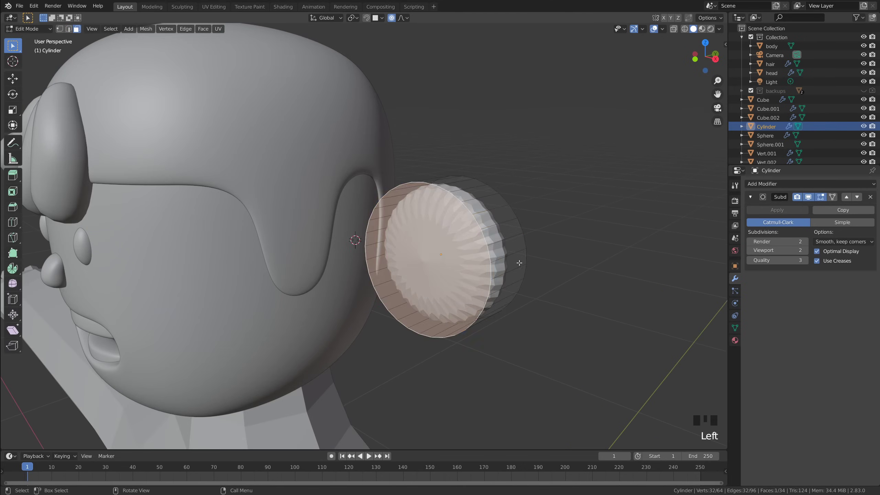
middle_drag(517, 258, 566, 251)
scroll(555, 255, up, 2)
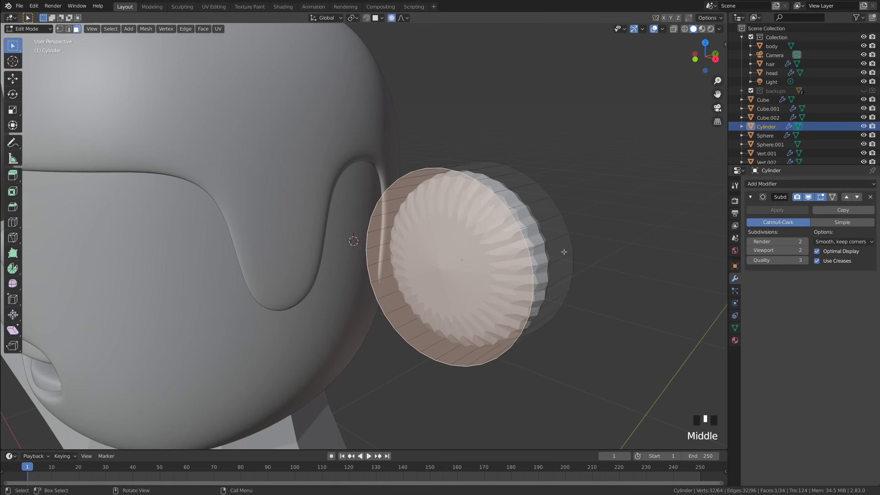
key(i)
click(559, 250)
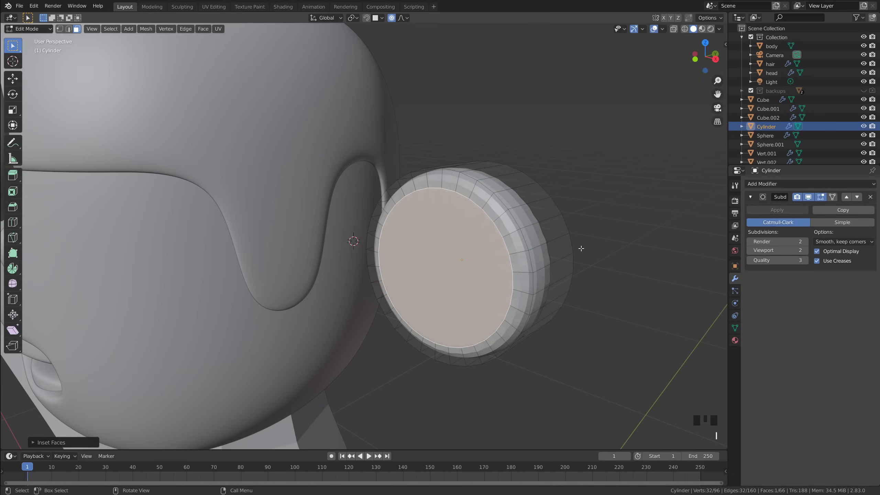
key(i)
click(491, 254)
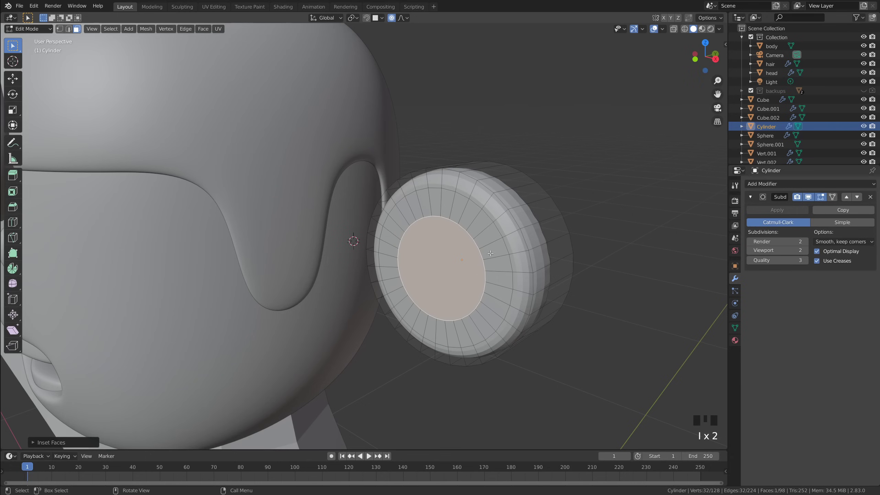
Push the ear's inner front face back about 0.02 m along Y with proportional editing, and inset it again to a small centre face.
key(g)
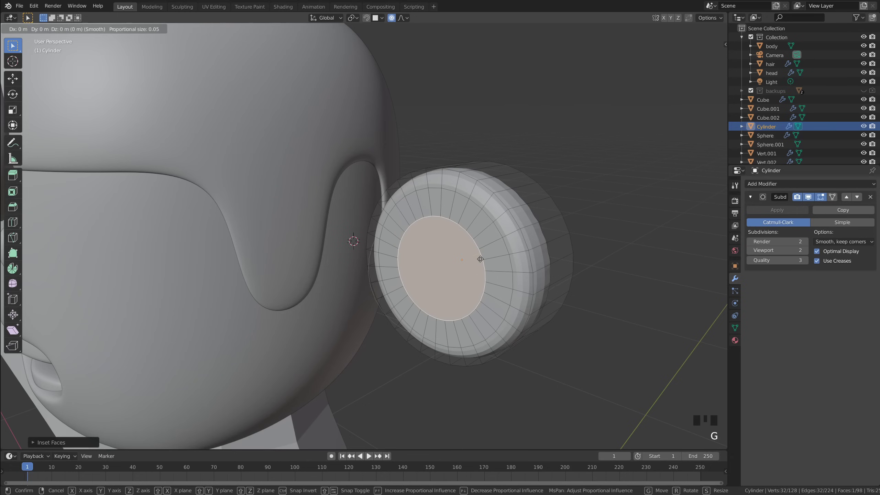
key(y)
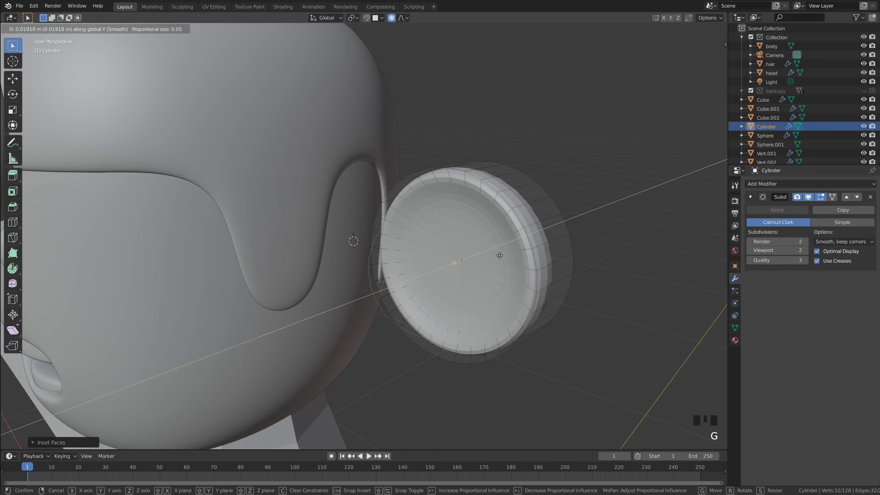
click(500, 256)
key(i)
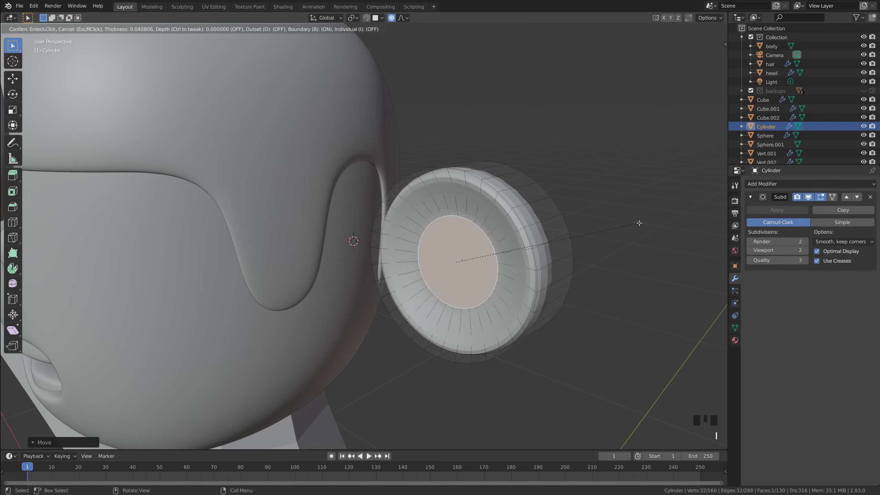
click(618, 224)
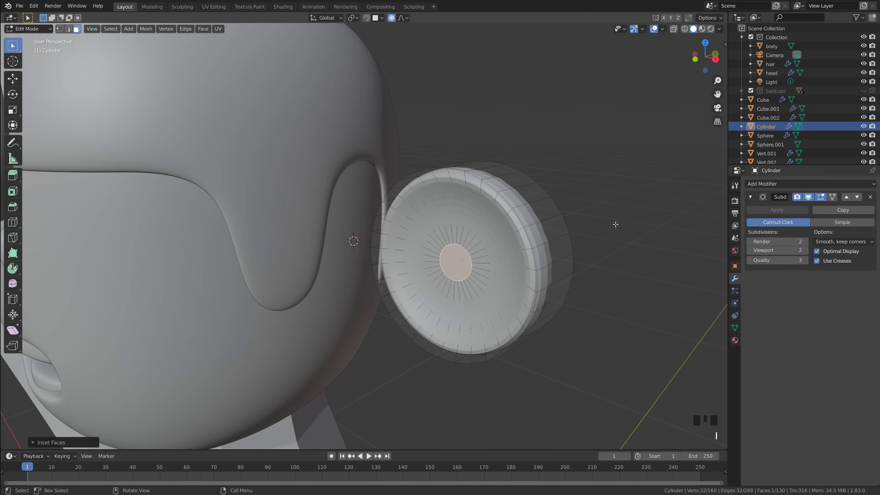
Inset the ear's large back face with a thickness of about 0.49.
key(Tab)
middle_drag(509, 257, 439, 251)
click(312, 241)
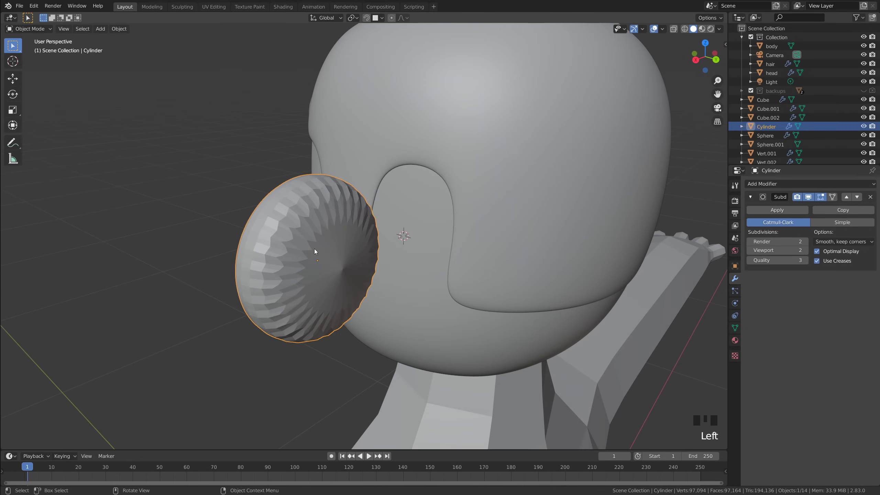
key(Tab)
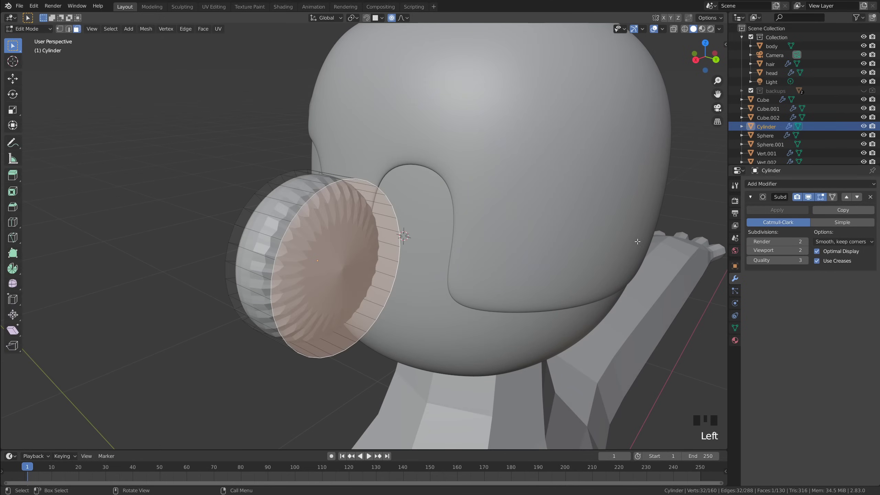
key(i)
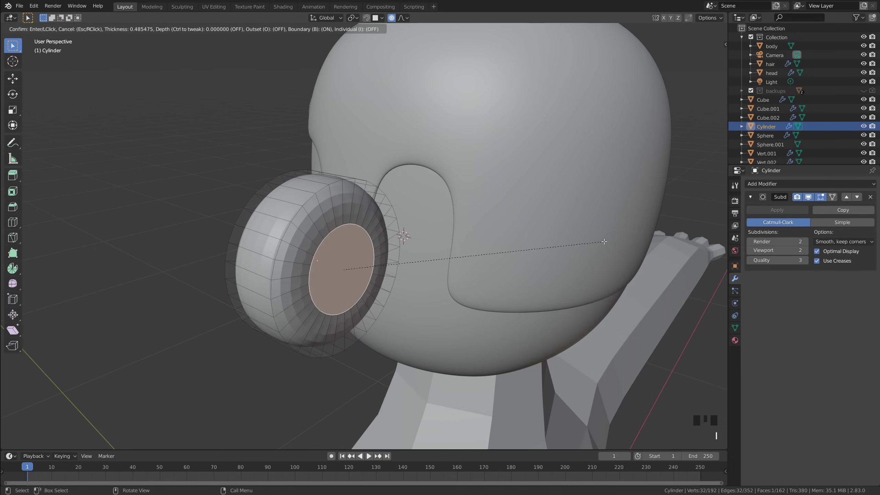
click(605, 242)
Move the inset back face outward along Y with proportional editing, inset it once more and leave Edit Mode.
key(g)
key(y)
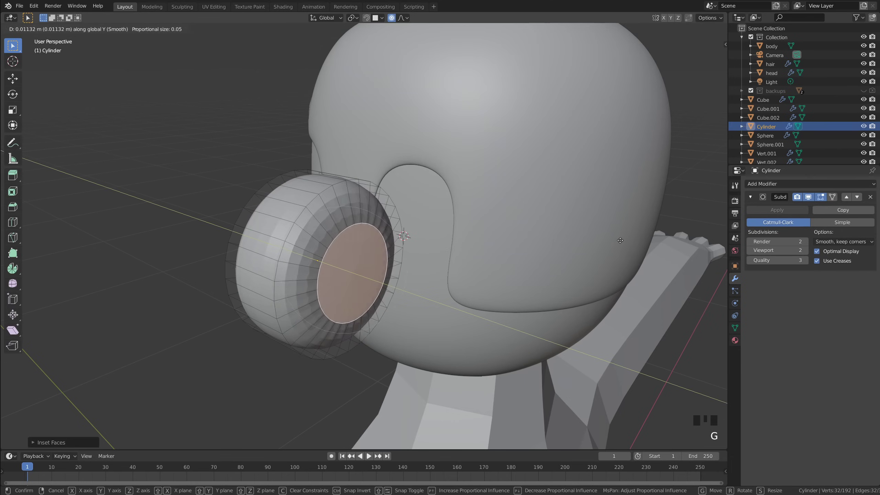
click(626, 241)
key(s)
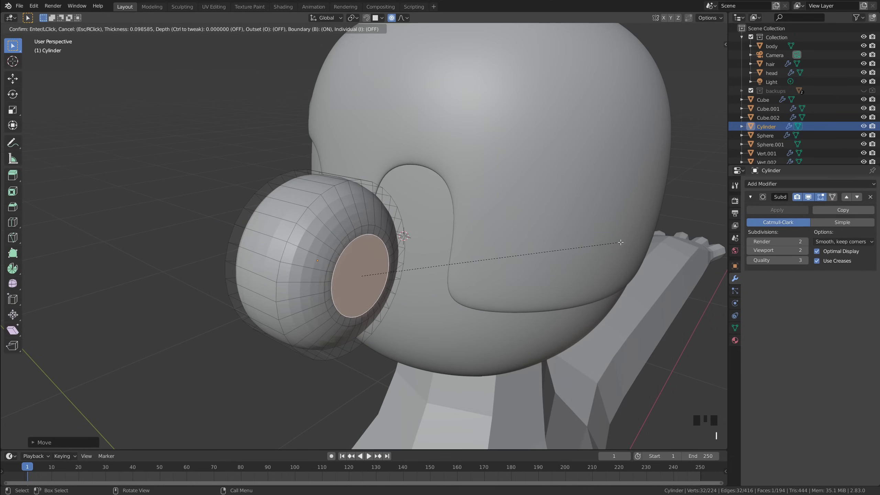
click(610, 242)
key(Tab)
Shade the ear smooth.
middle_drag(610, 242, 568, 231)
right_click(511, 236)
scroll(522, 206, down, 2)
scroll(521, 204, down, 3)
middle_drag(454, 246, 456, 197)
In the front view, narrow the ear to an oval by scaling it to about 0.78 along X.
key(grave)
click(403, 165)
scroll(545, 210, up, 2)
scroll(554, 216, down, 1)
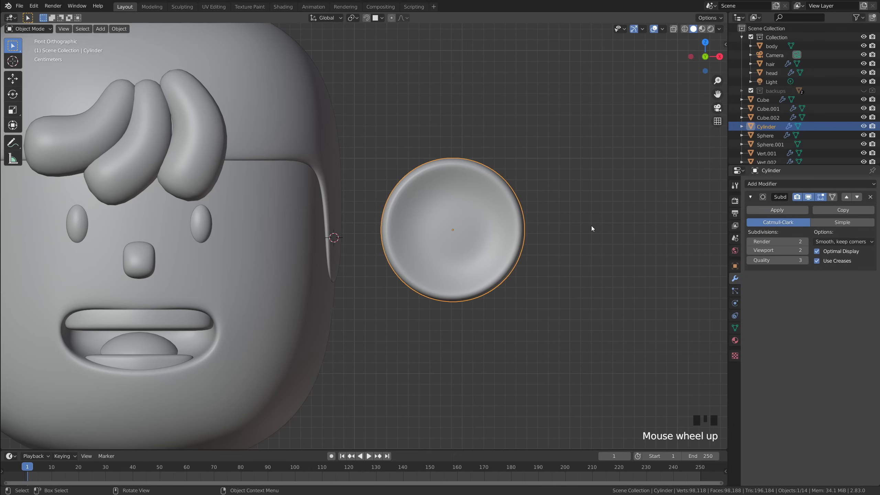
key(s)
key(x)
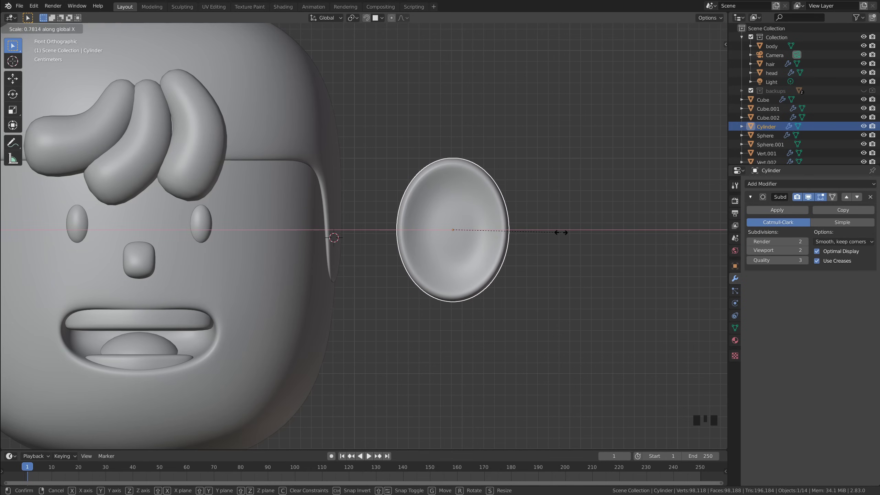
click(564, 233)
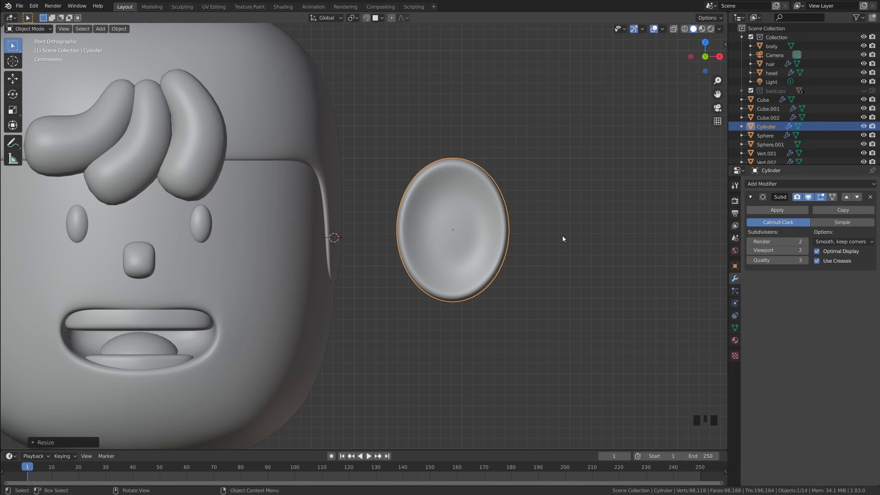
Move the ear so its inner half sinks into the side of the head, and tilt it about 14 degrees outward.
key(g)
click(458, 238)
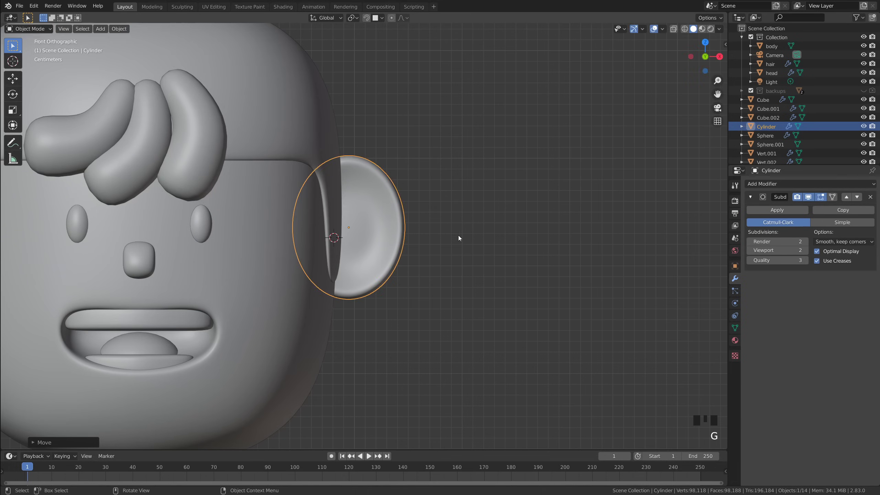
shift+middle_drag(426, 263, 509, 264)
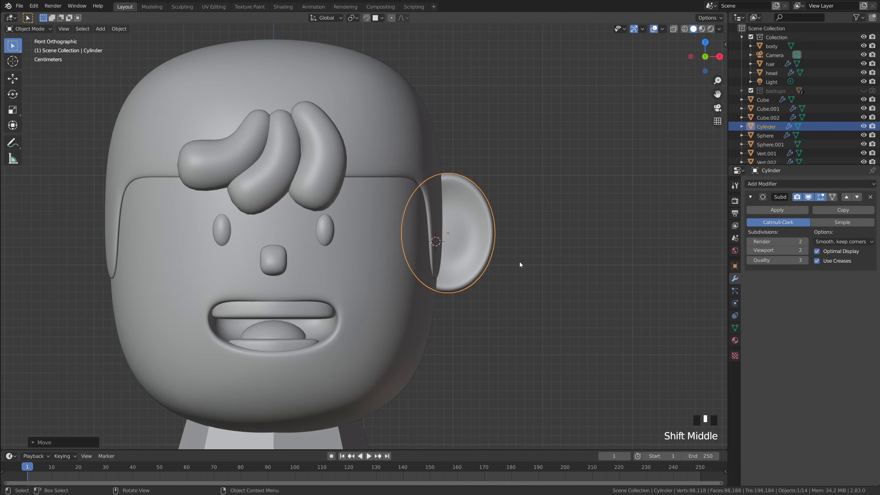
key(r)
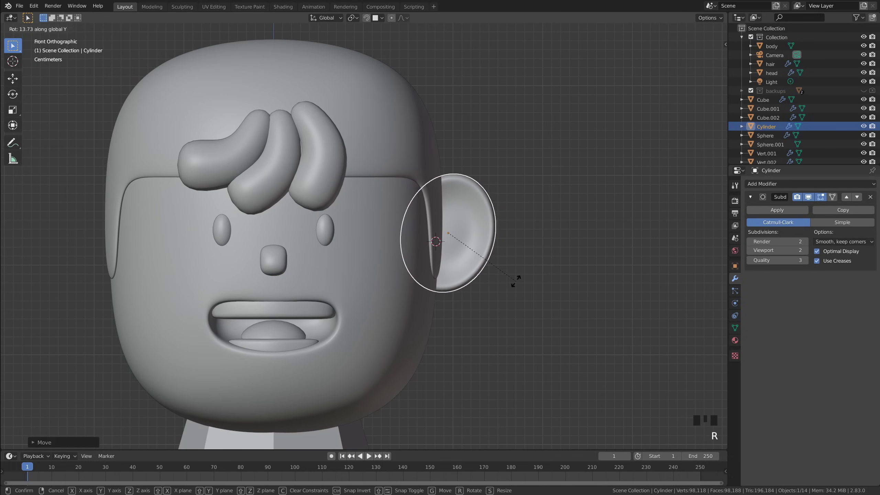
click(509, 285)
key(g)
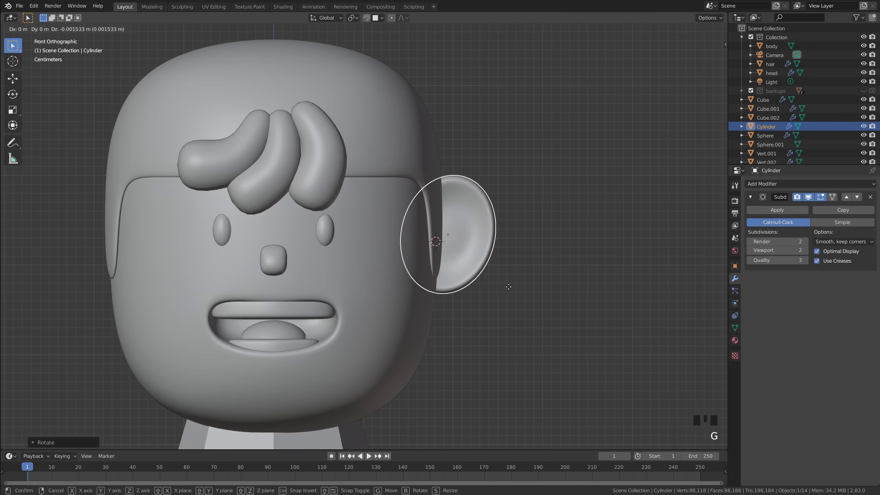
click(522, 288)
Fine-tune the ear's placement so it sits slightly lower and closer to the head.
scroll(490, 285, up, 2)
click(461, 260)
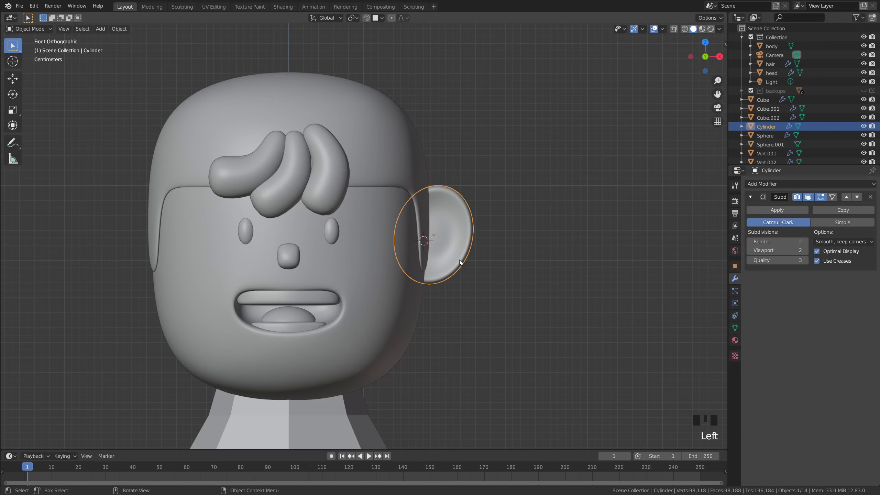
key(r)
click(535, 271)
click(536, 271)
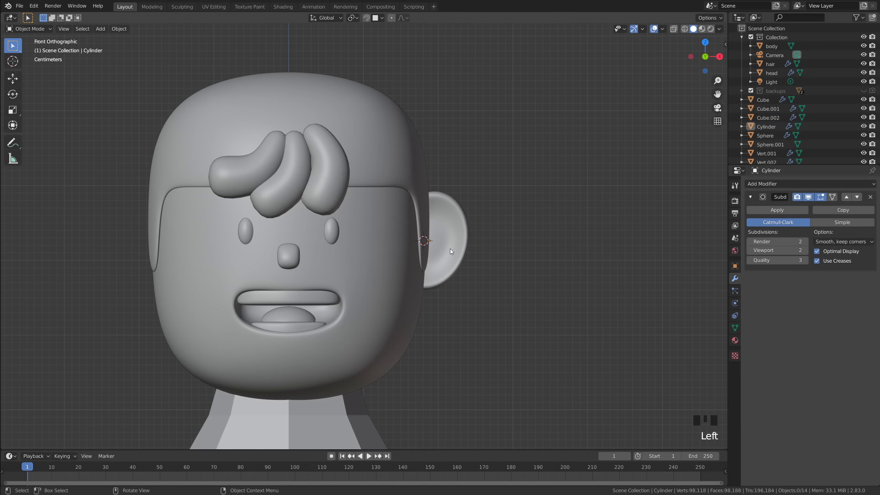
Add a Mirror modifier on the X axis to the ear, using the head as the mirror object.
click(450, 249)
click(773, 183)
click(691, 271)
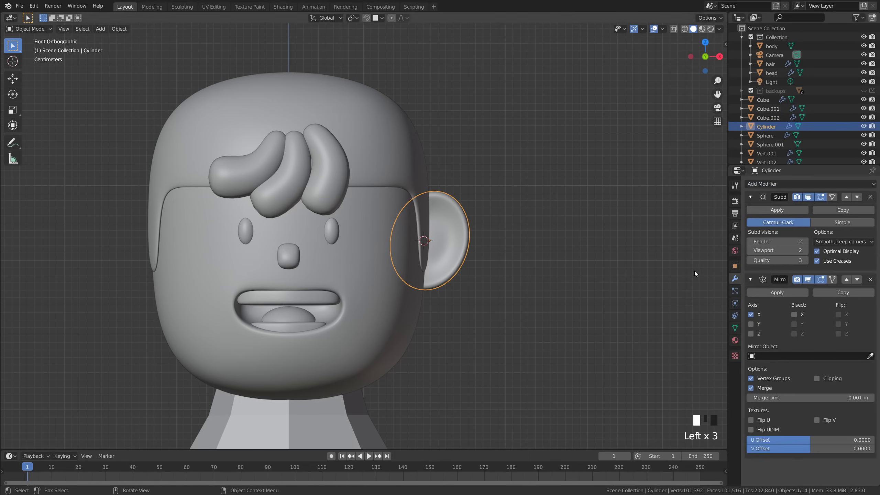
click(363, 268)
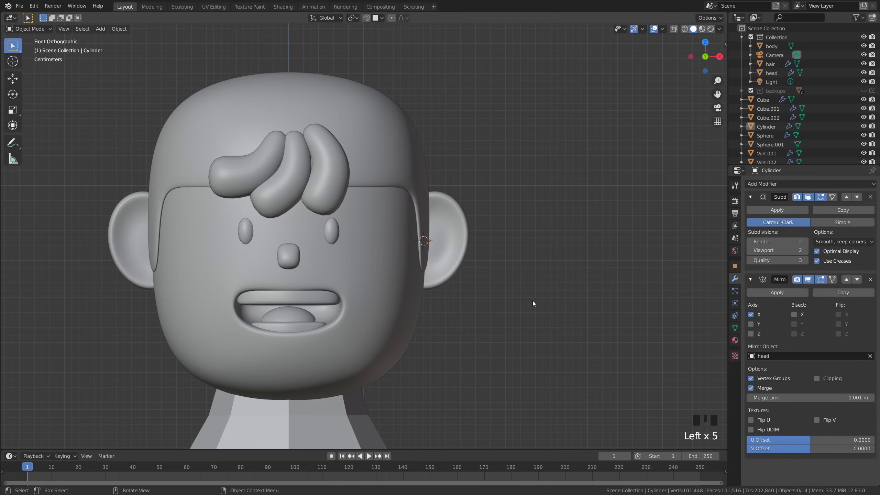
middle_drag(531, 302, 576, 310)
Open the head mesh in Edit Mode in the front view with X-ray display on.
key(grave)
scroll(413, 291, up, 3)
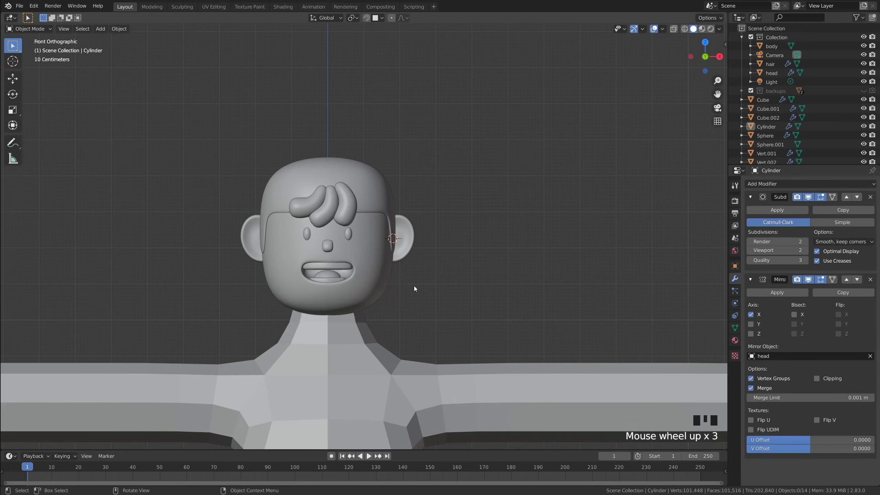
scroll(448, 294, up, 2)
shift+middle_drag(448, 294, 415, 287)
click(473, 220)
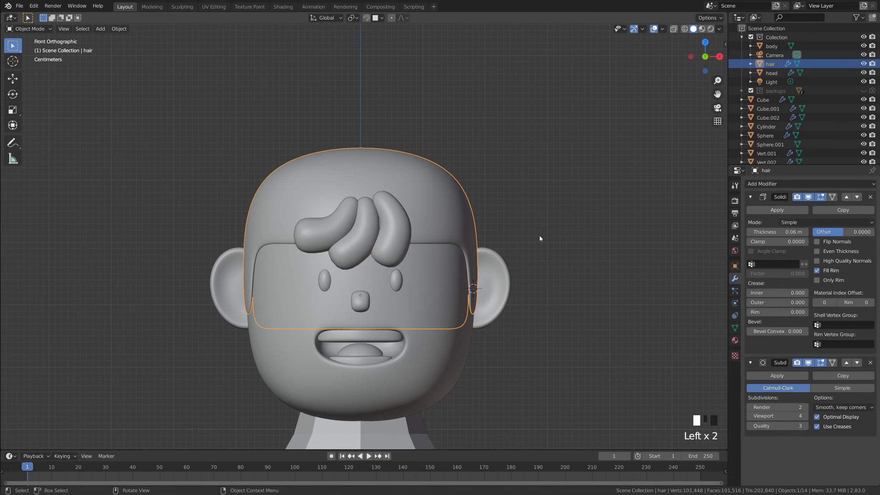
click(438, 280)
scroll(442, 267, down, 2)
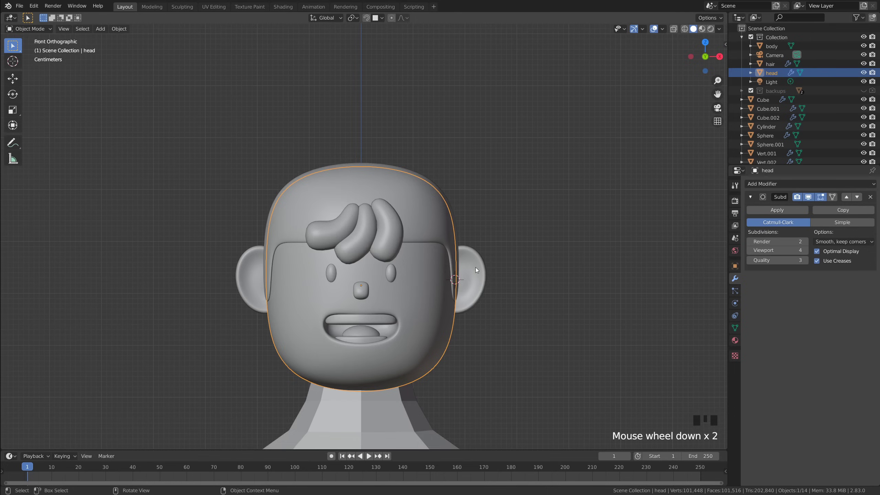
scroll(475, 270, up, 1)
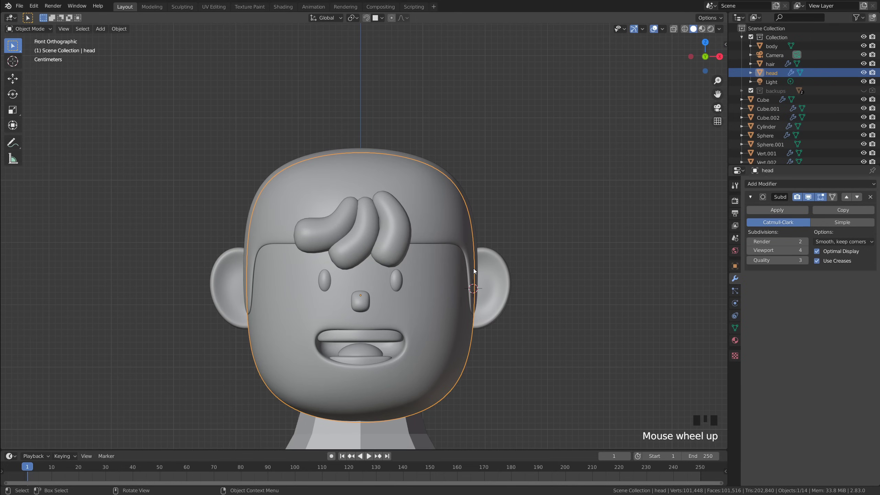
scroll(445, 263, down, 2)
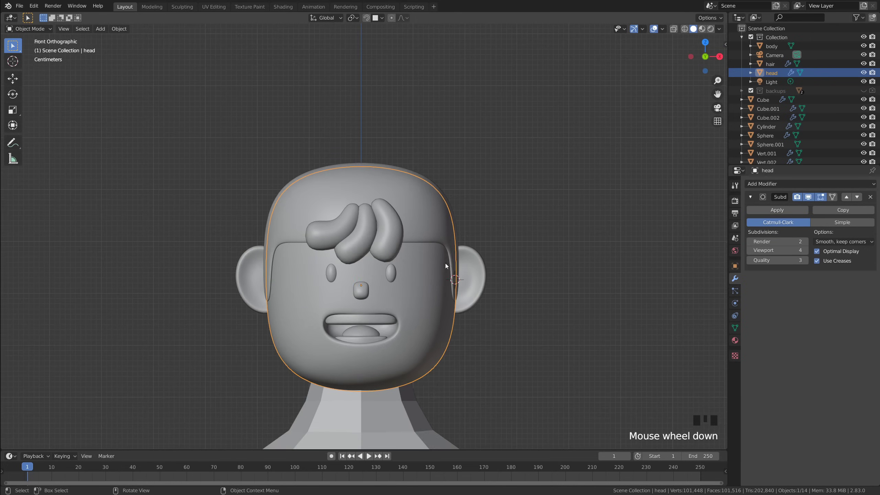
scroll(443, 264, up, 2)
key(Tab)
shift+middle_drag(444, 257, 438, 254)
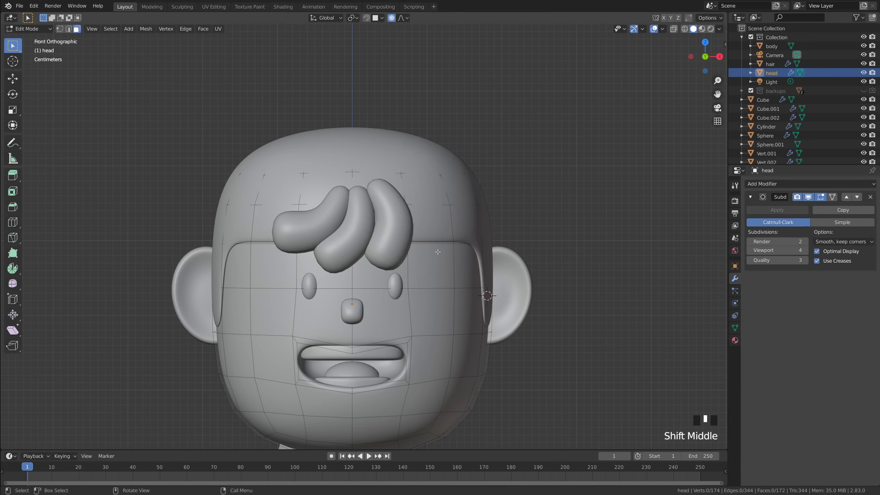
key(alt+z)
scroll(507, 240, down, 1)
scroll(507, 240, up, 1)
scroll(508, 240, down, 1)
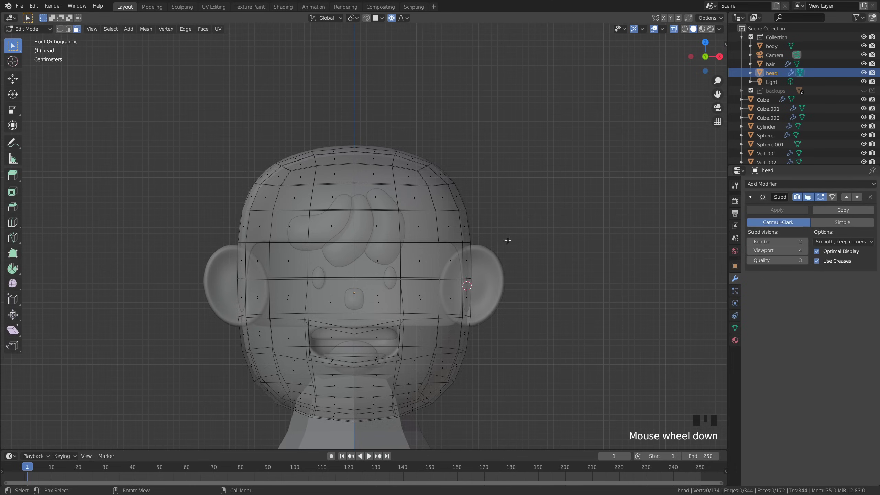
Select all head faces above the hairline, duplicate them in place and separate the copy into its own object.
drag(168, 115, 546, 243)
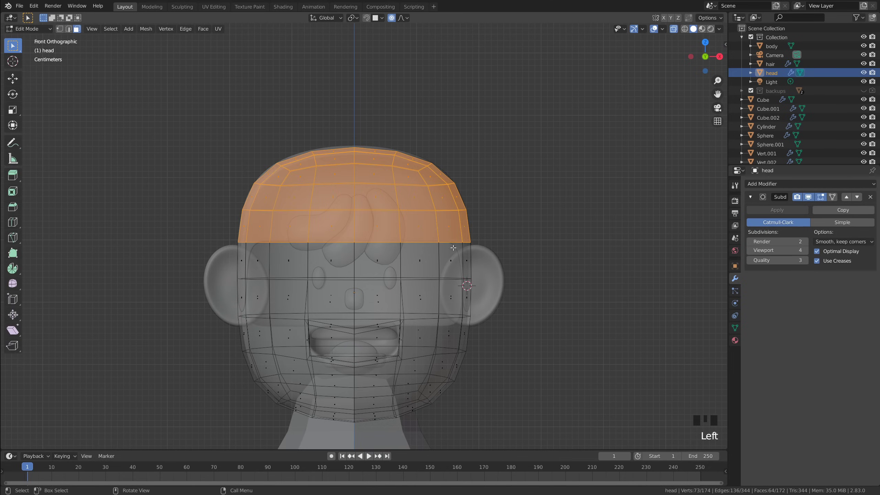
key(shift+d)
right_click(555, 197)
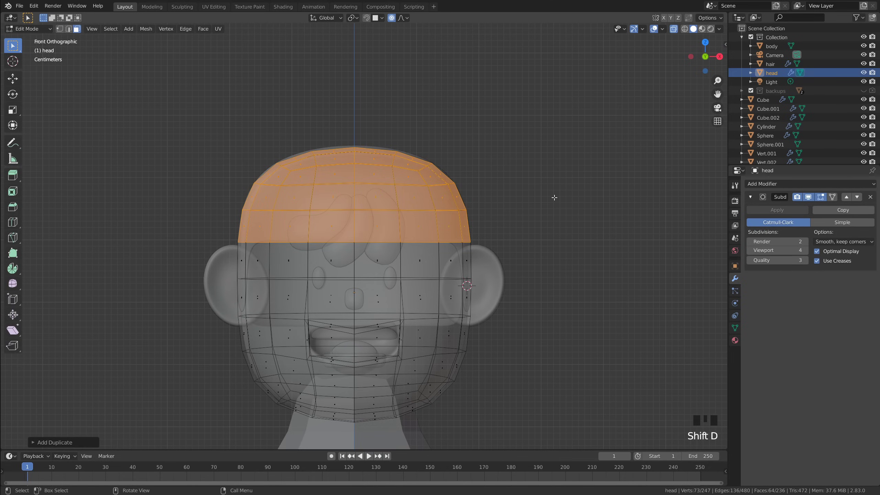
key(p)
click(555, 198)
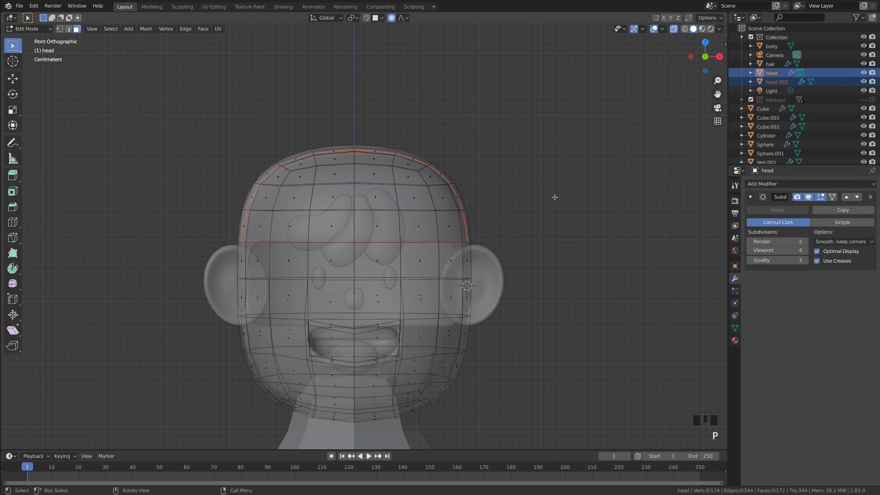
Return to Object Mode and rename the separated skull cap object as hat.
key(Tab)
click(778, 83)
click(781, 84)
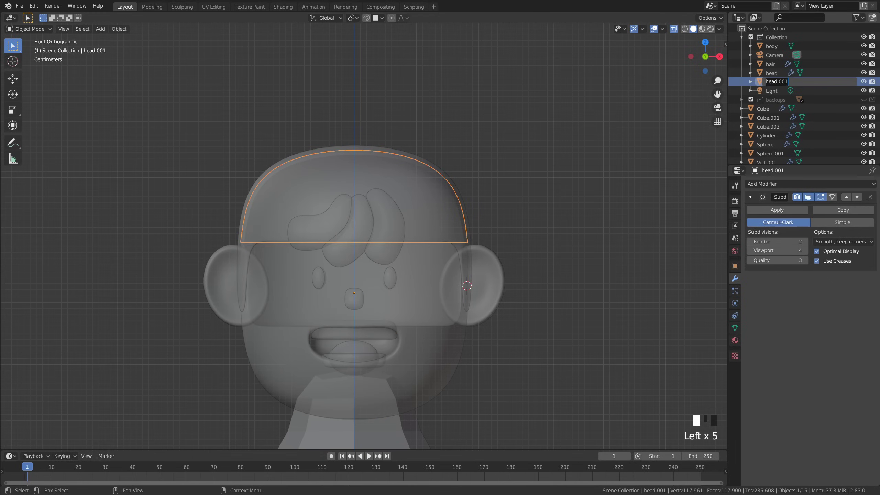
text(hat)
key(Return)
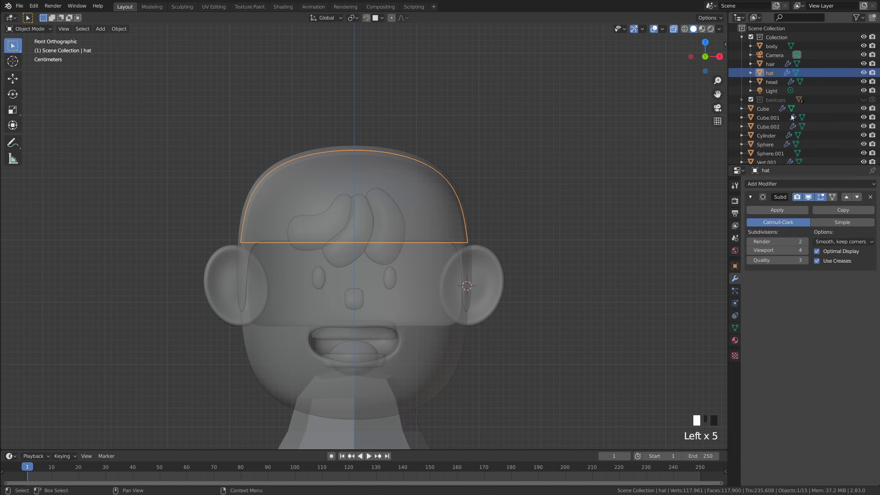
Raise the hat along Z until it floats clear above the head, and turn X-ray display off.
key(g)
key(z)
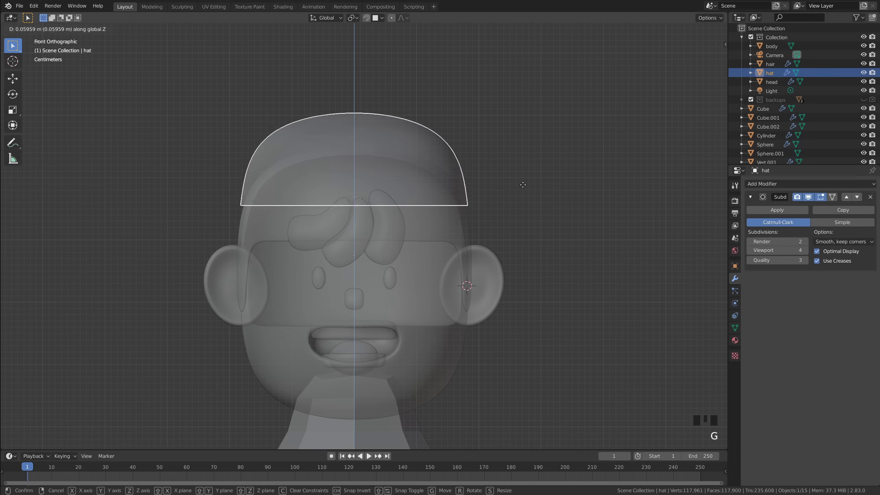
click(528, 140)
click(496, 184)
key(alt+z)
middle_drag(485, 189, 514, 184)
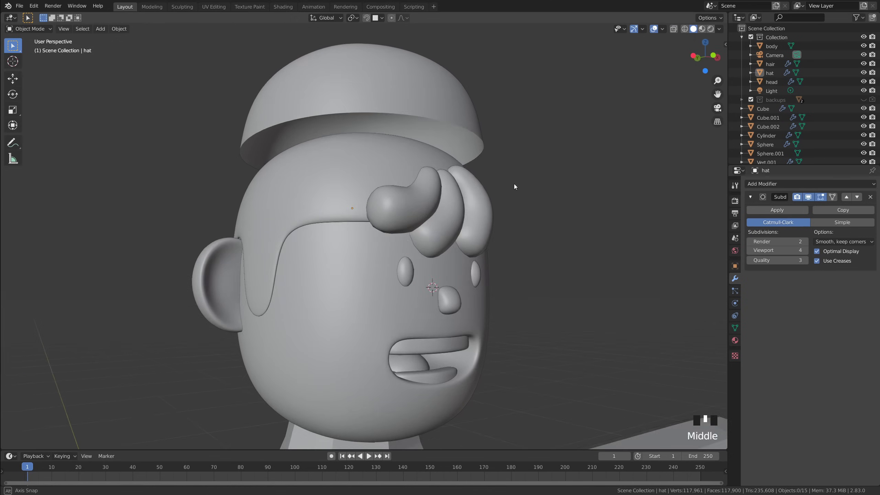
Add a Solidify modifier to the hat.
click(526, 140)
click(771, 184)
click(706, 313)
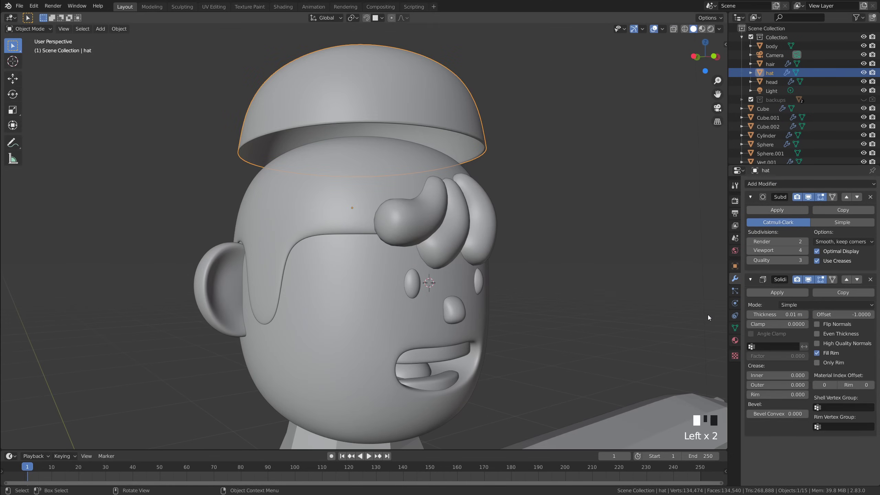
Move the hat's Solidify modifier above its Subdivision modifier and set the thickness to 0.1 m.
middle_drag(649, 260, 852, 302)
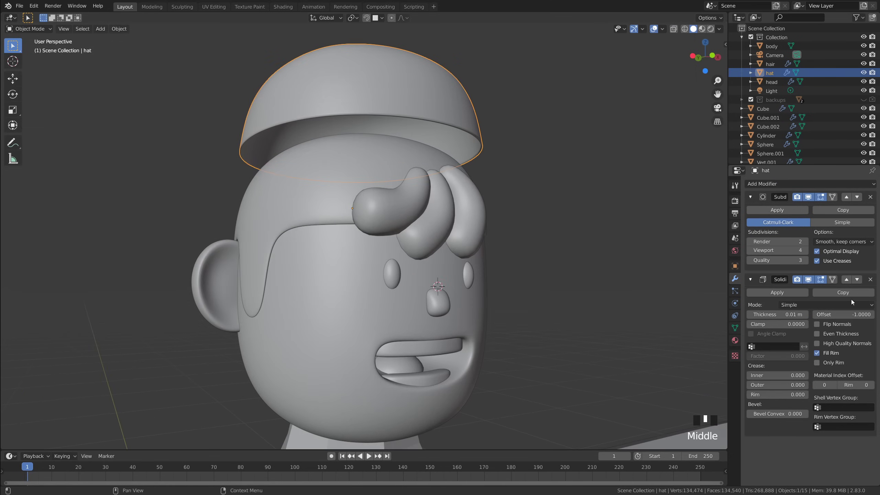
click(846, 280)
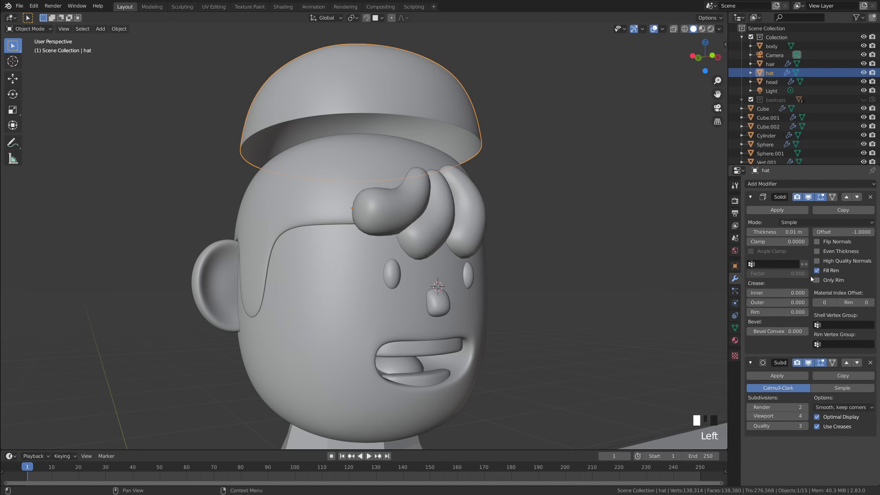
click(807, 236)
click(807, 236)
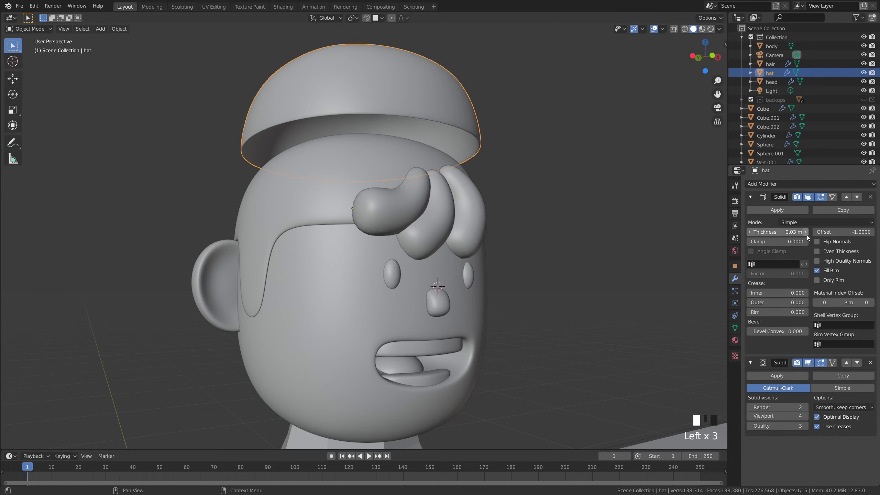
click(807, 236)
click(807, 235)
click(807, 235)
click(808, 235)
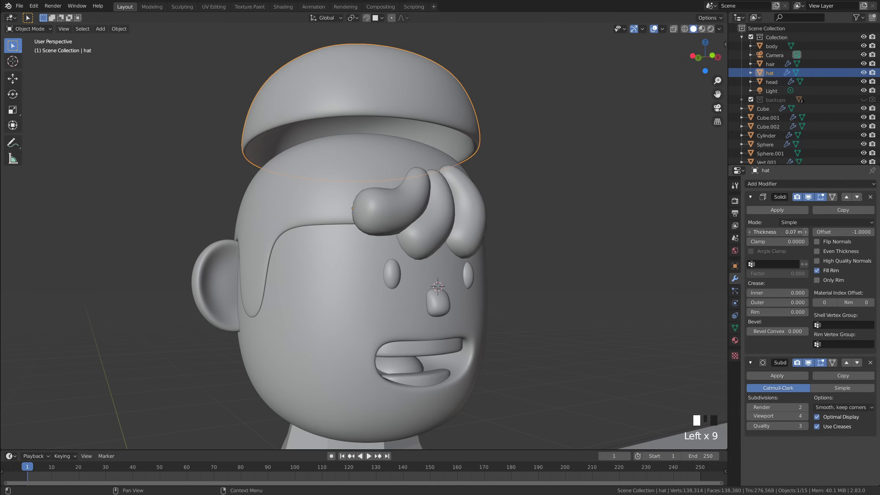
click(807, 236)
click(808, 235)
In Edit Mode, select the four adjacent bottom-row faces at the hat's back and extrude them about 0.16 m outward along Y as a brim.
key(grave)
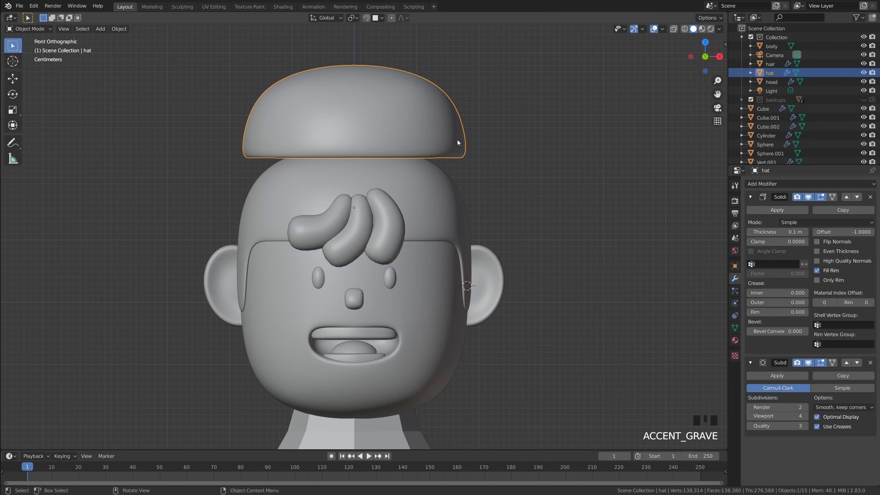
mouse_move(551, 173)
middle_down()
mouse_move(403, 180)
mouse_move(547, 177)
middle_up()
scroll(470, 174, up, 1)
middle_drag(470, 174, 339, 154)
key(Tab)
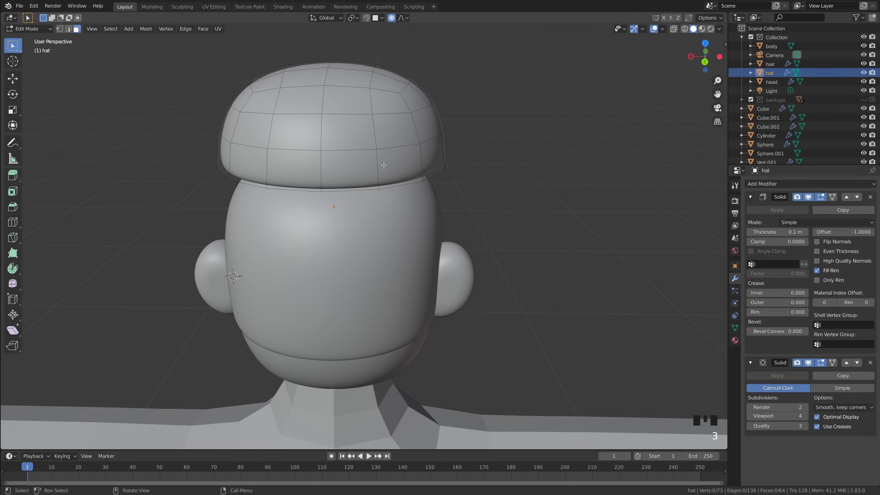
click(387, 166)
middle_drag(389, 165, 420, 166)
shift+click(380, 166)
shift+click(331, 165)
shift+scroll(322, 165, up, 1)
shift+click(291, 164)
middle_drag(294, 165, 332, 163)
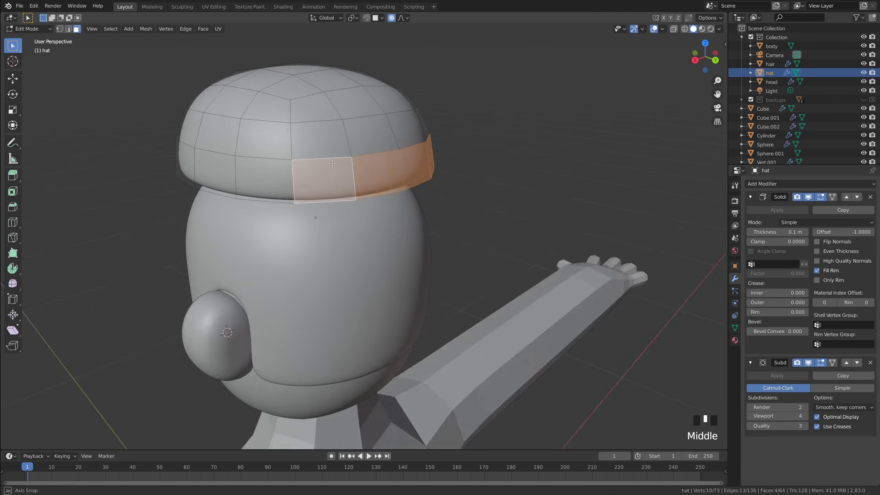
key(grave)
click(464, 160)
shift+middle_drag(463, 160, 451, 184)
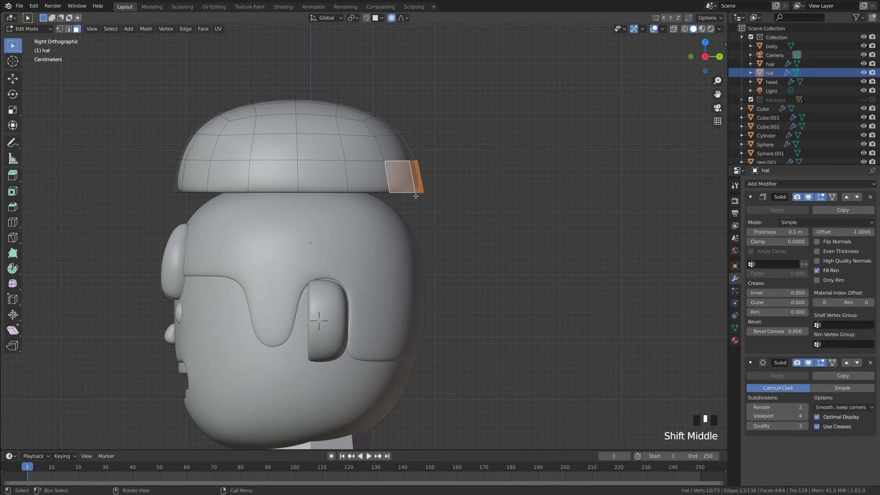
key(e)
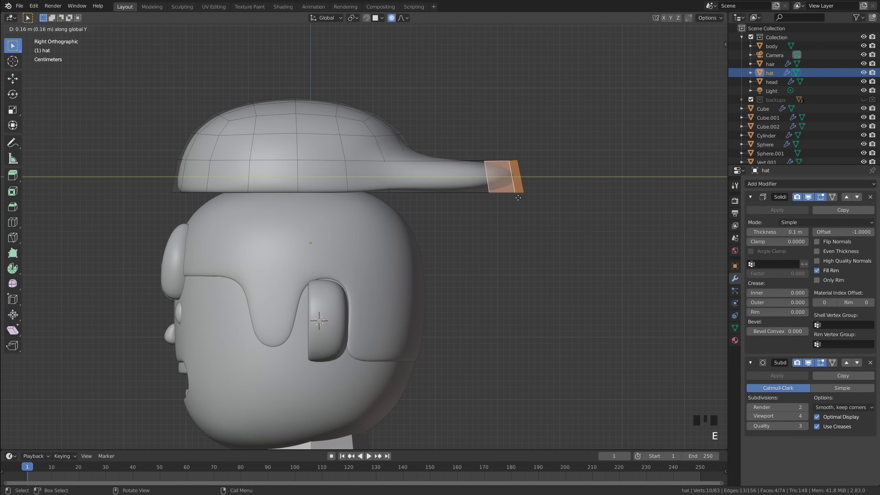
click(523, 198)
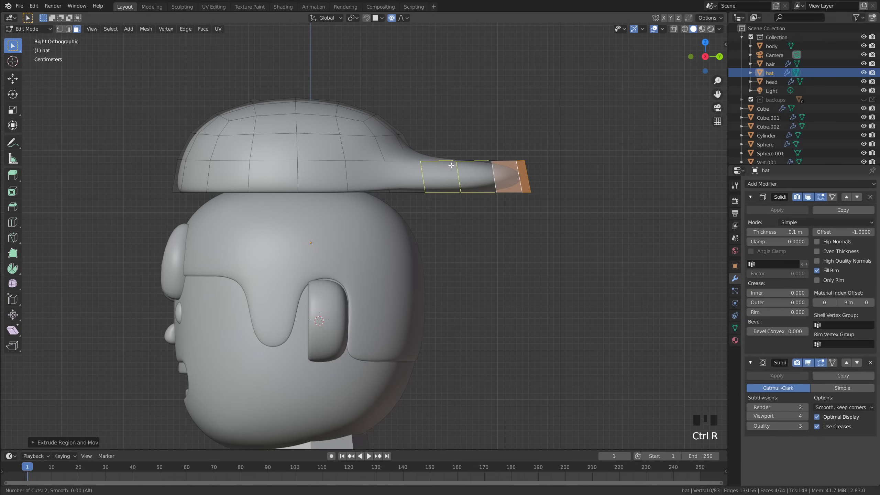
Add two centred loop cuts across the extruded brim and return to Object Mode.
click(450, 165)
click(451, 165)
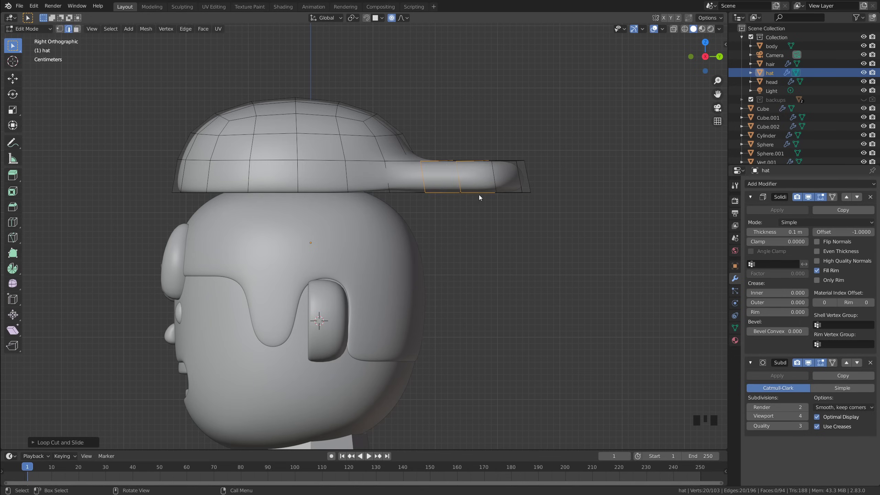
key(Tab)
key(alt+z)
click(484, 213)
key(alt+z)
mouse_move(485, 214)
middle_down()
mouse_move(410, 242)
mouse_move(371, 237)
mouse_move(481, 237)
mouse_move(475, 215)
middle_up()
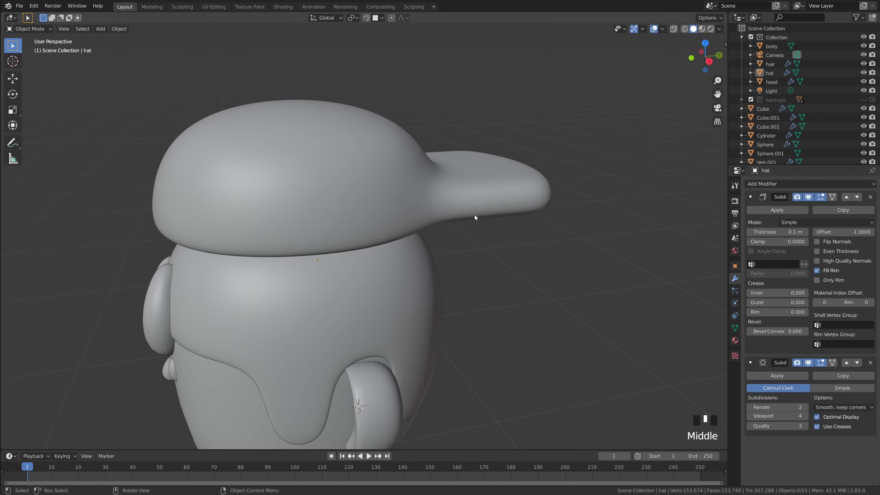
Set the hat's Subdivision render and viewport levels to 1 and apply that modifier.
key(grave)
click(431, 153)
key(Tab)
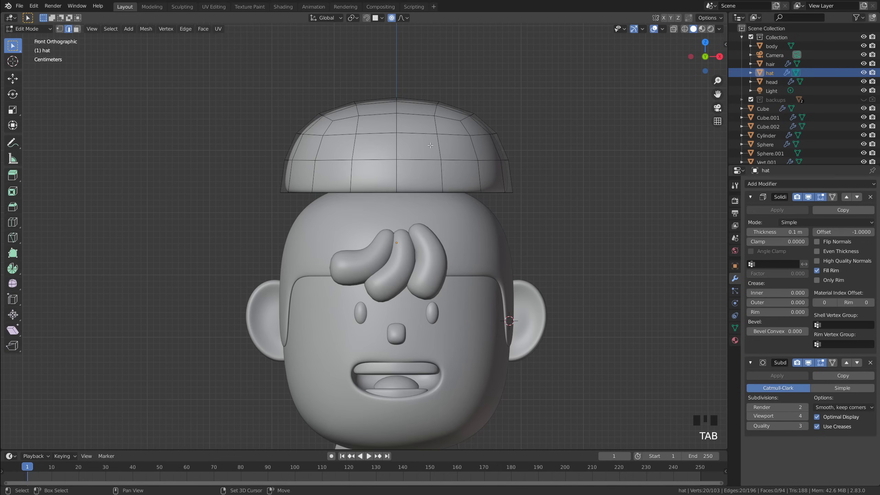
key(Tab)
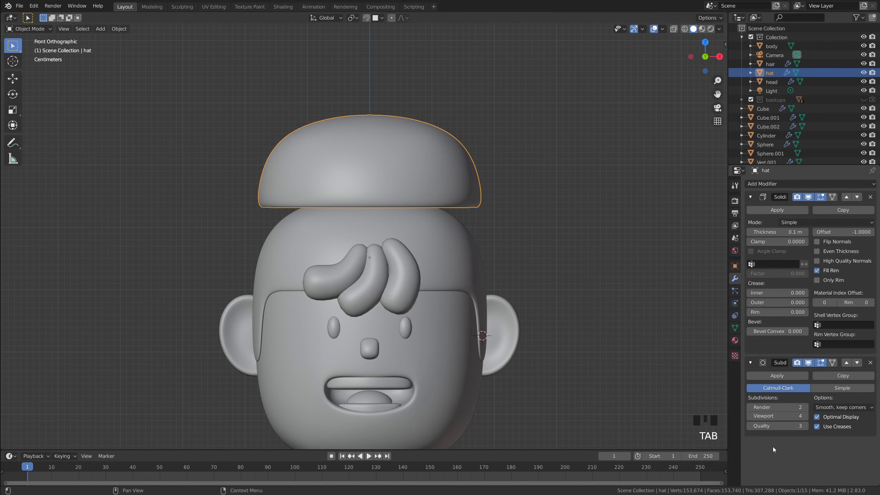
click(751, 408)
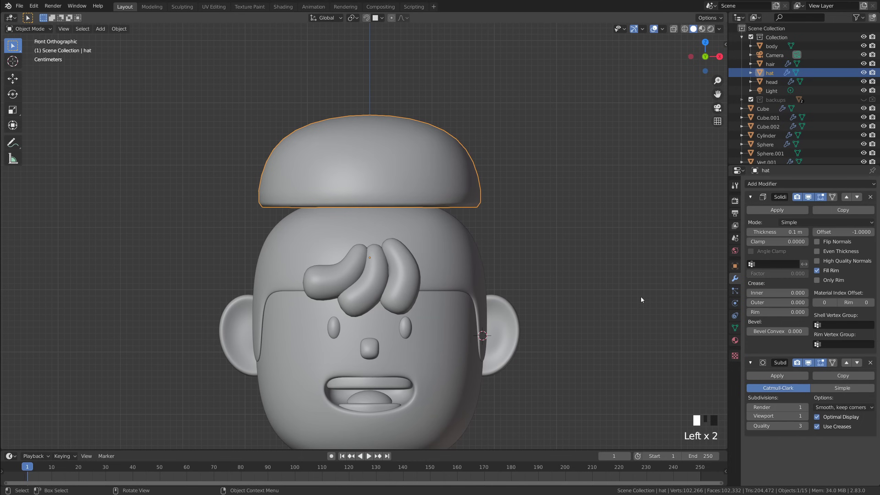
key(Tab)
key(Tab)
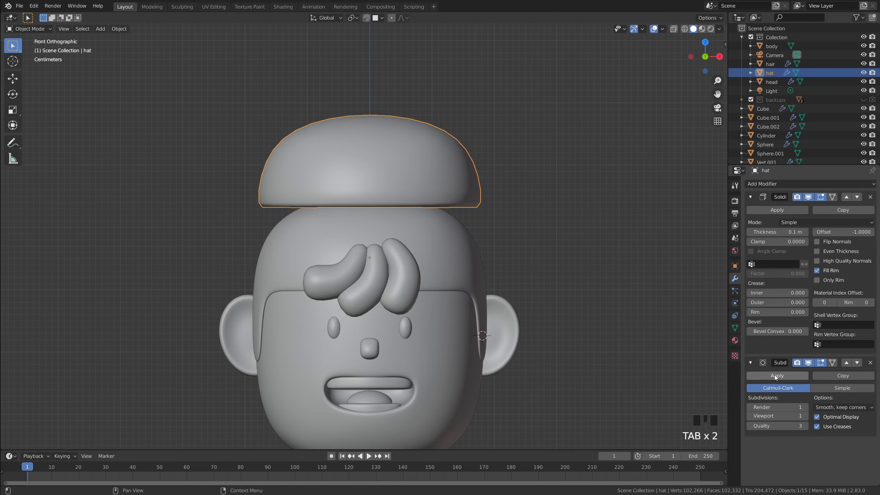
click(776, 376)
key(Tab)
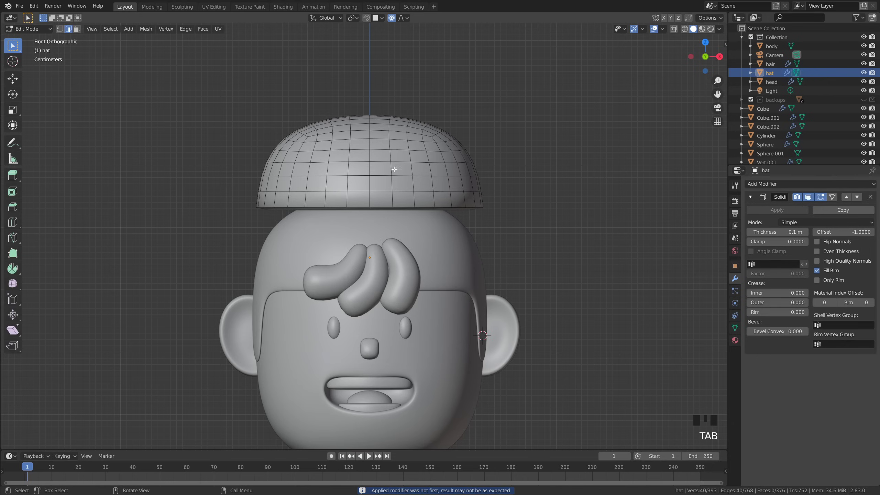
key(Tab)
Add a new Subdivision Surface modifier to the hat below the Solidify modifier.
click(797, 183)
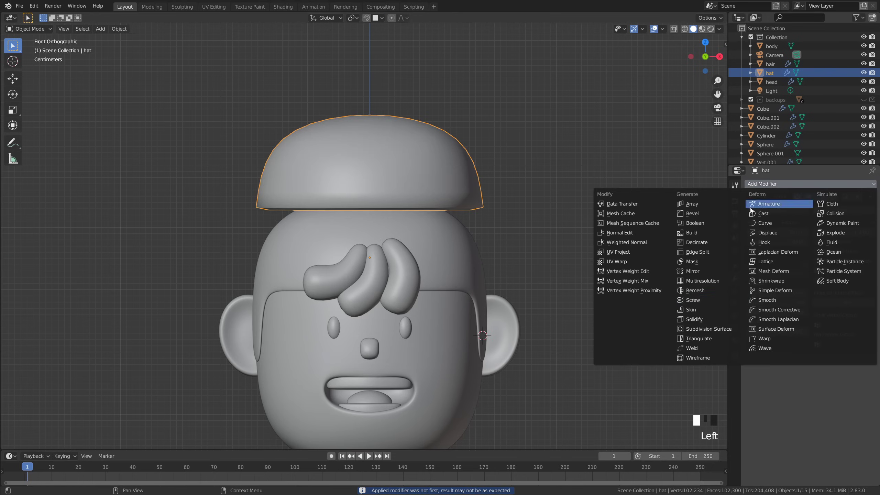
click(715, 330)
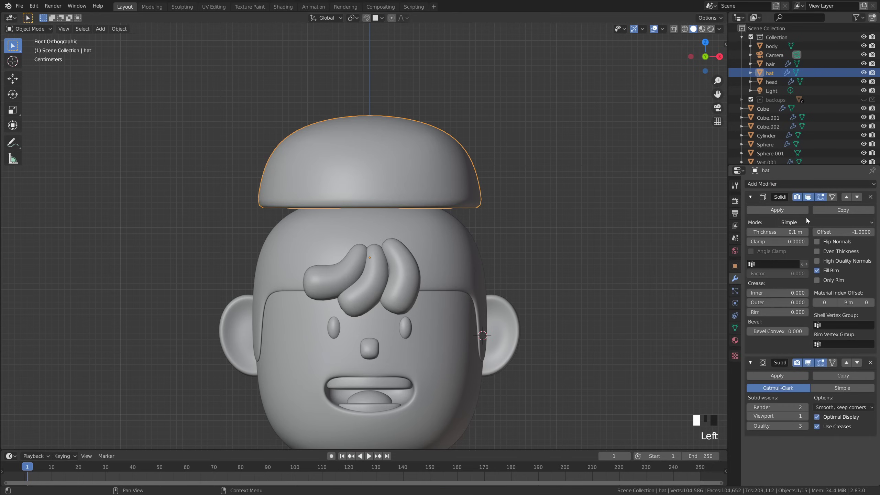
key(Tab)
scroll(523, 191, up, 3)
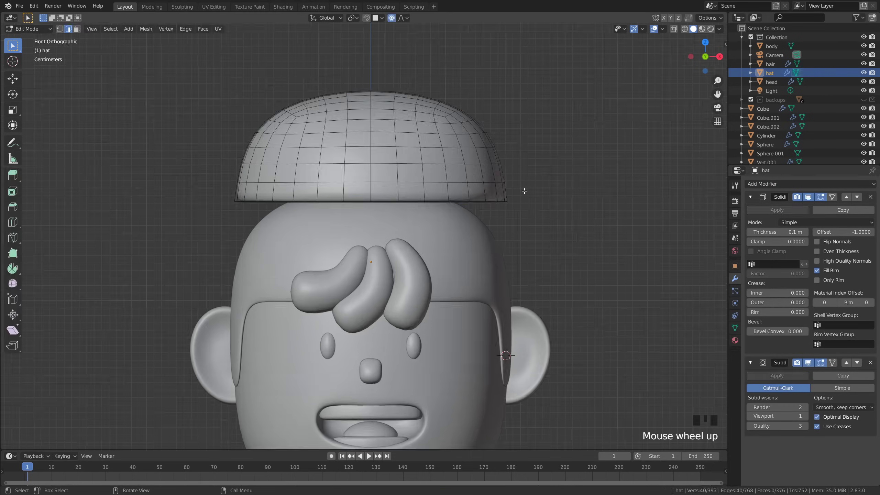
key(Tab)
middle_drag(465, 157, 651, 149)
key(grave)
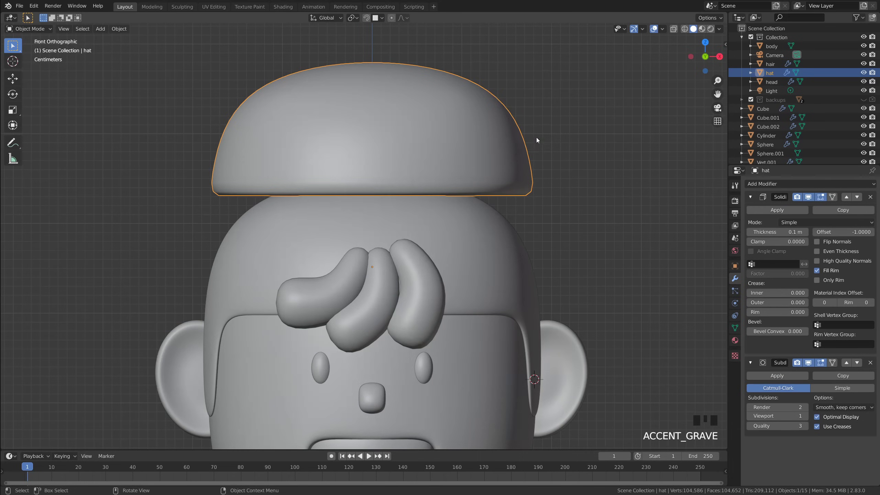
In Edit Mode, delete the centre vertex on the hat's front, two rows above the lower rim, to open a hole.
key(Tab)
shift+middle_drag(480, 193, 492, 255)
scroll(414, 219, up, 1)
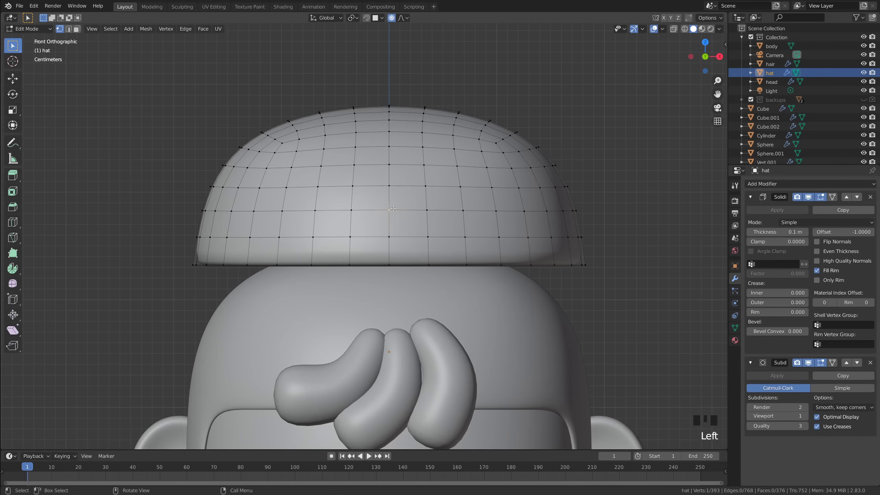
key(x)
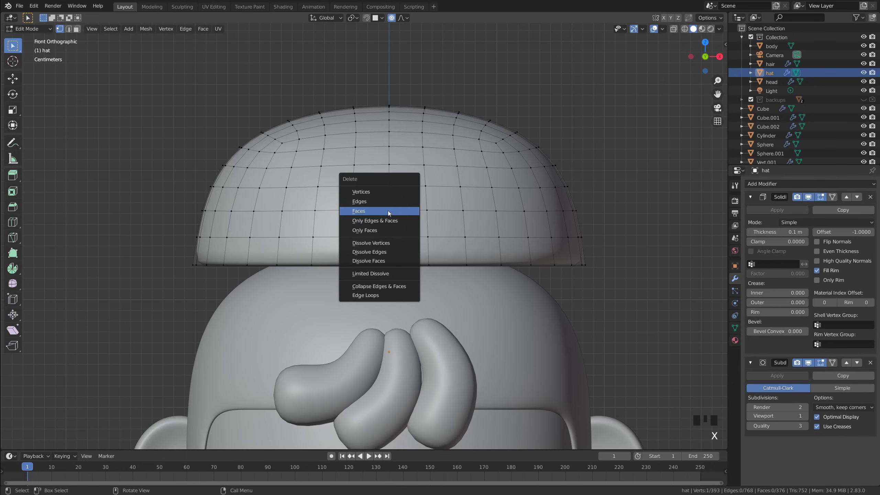
click(375, 193)
key(alt+z)
key(alt+z)
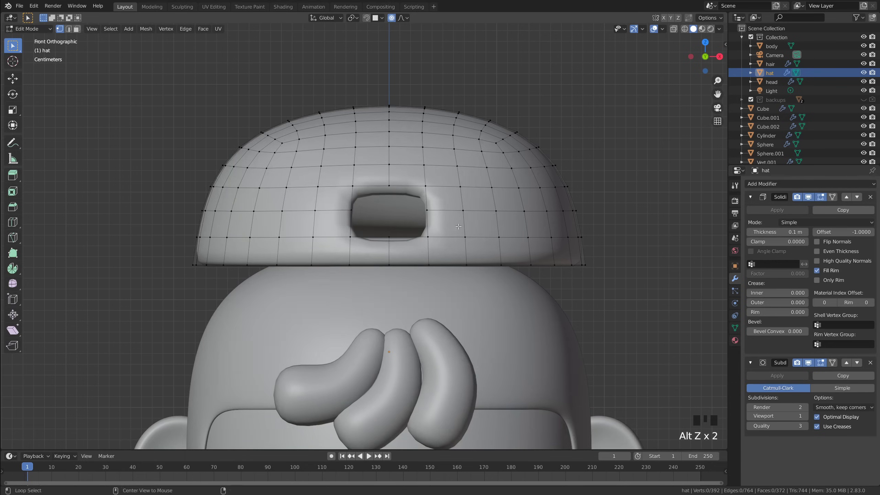
Move the vertices along the hole's upper edge down about 0.005 m along Z.
middle_drag(631, 212, 554, 215)
scroll(554, 214, down, 2)
key(grave)
middle_drag(498, 220, 557, 218)
scroll(456, 188, up, 4)
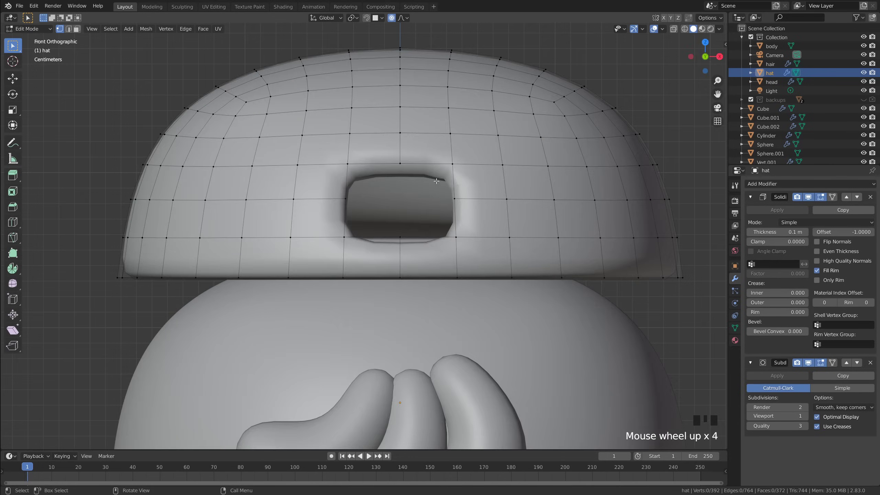
shift+middle_drag(456, 188, 442, 213)
drag(307, 153, 522, 167)
key(g)
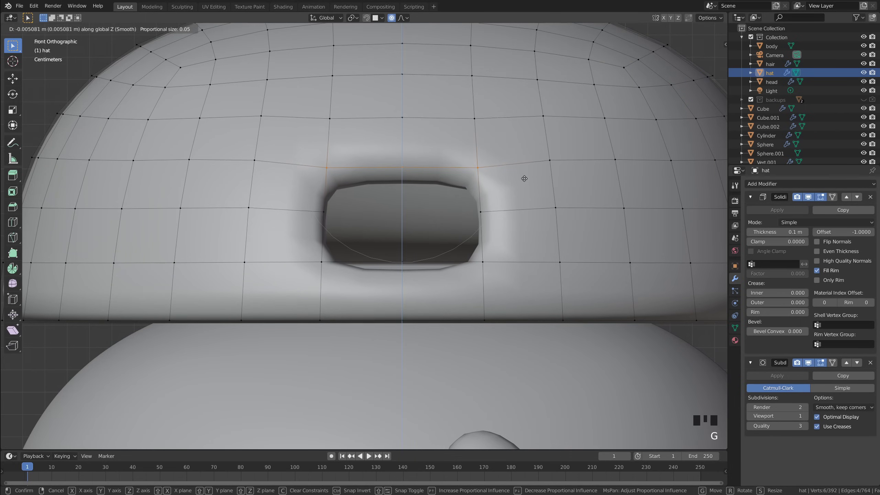
click(522, 178)
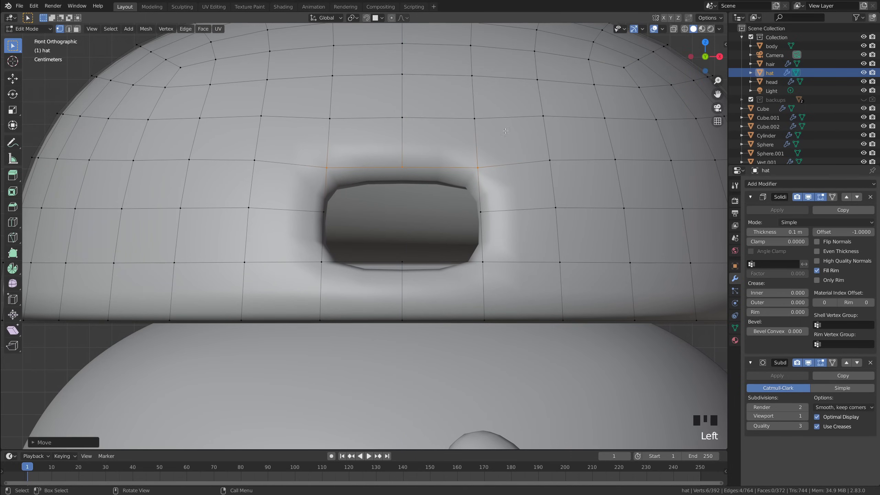
Scale the hole's side and lower vertices outward along X by about 1.365, then return to Object Mode.
drag(306, 202, 510, 272)
key(s)
key(x)
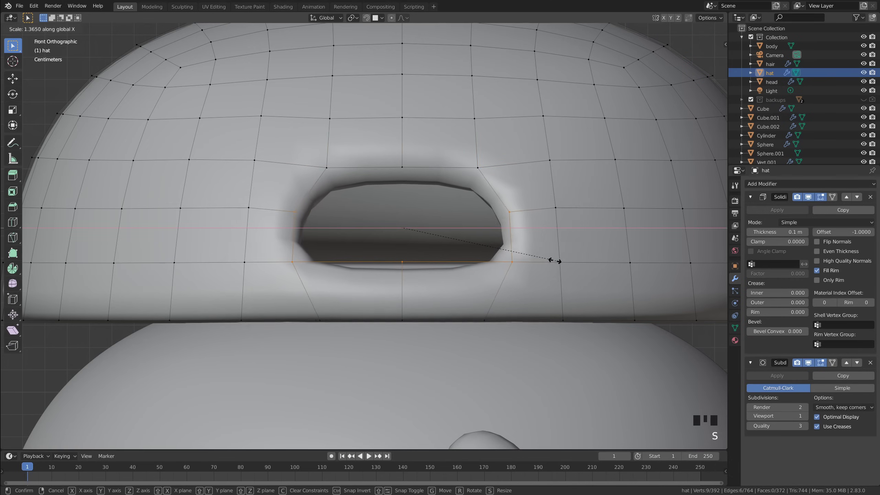
click(556, 260)
key(Tab)
scroll(568, 273, down, 3)
scroll(547, 271, up, 5)
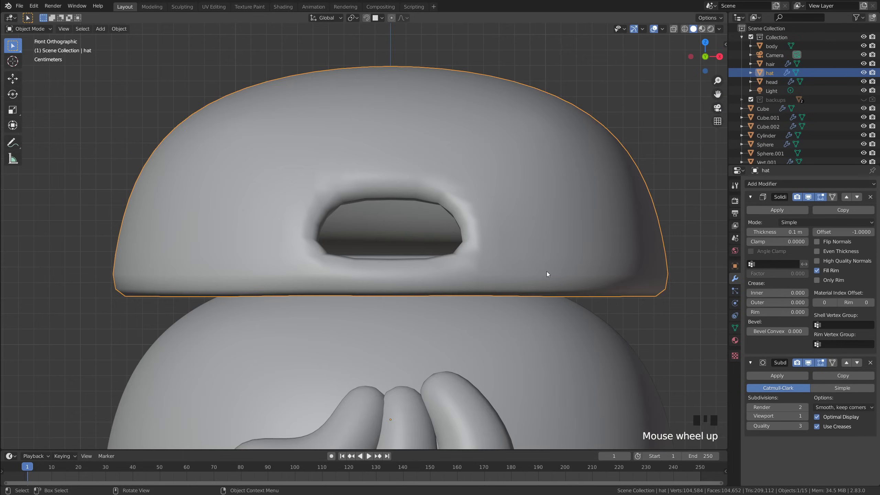
Raise the hat's Subdivision viewport level to 2 and check the opening from an angle.
middle_drag(547, 271, 528, 271)
scroll(577, 277, down, 5)
scroll(519, 273, up, 3)
click(805, 416)
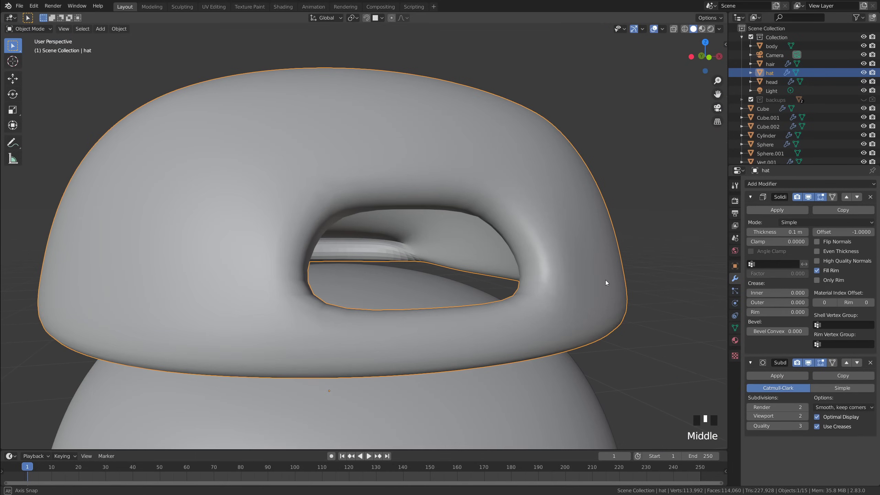
middle_drag(605, 280, 616, 281)
middle_drag(544, 197, 555, 206)
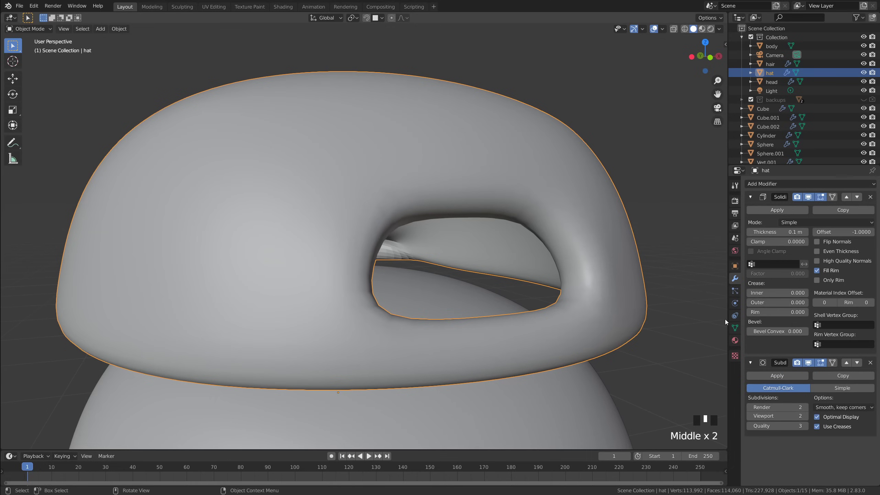
Enable Auto Smooth at 30° in the hat's mesh normals settings.
click(735, 327)
click(751, 334)
click(761, 346)
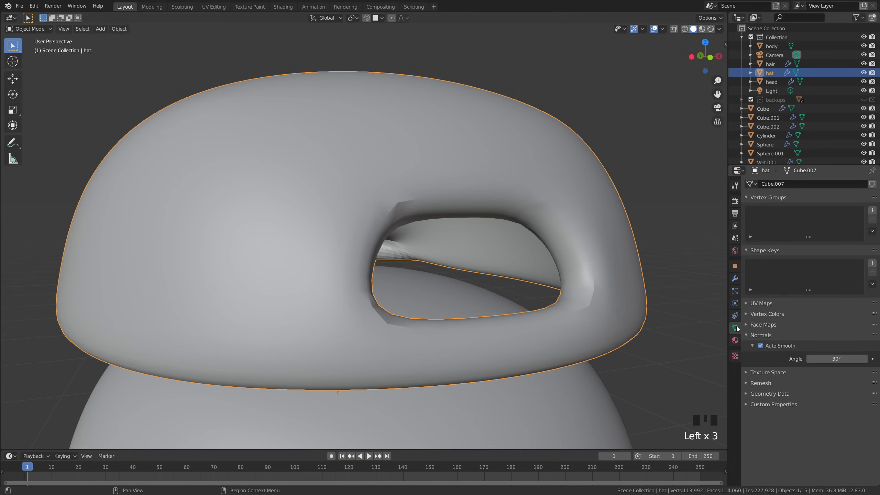
scroll(673, 317, down, 2)
mouse_move(673, 317)
middle_down()
mouse_move(636, 306)
mouse_move(665, 314)
middle_up()
scroll(665, 314, up, 1)
Set the hat's Subdivision render and viewport levels to 3, deselect it and view the character from the front.
click(734, 278)
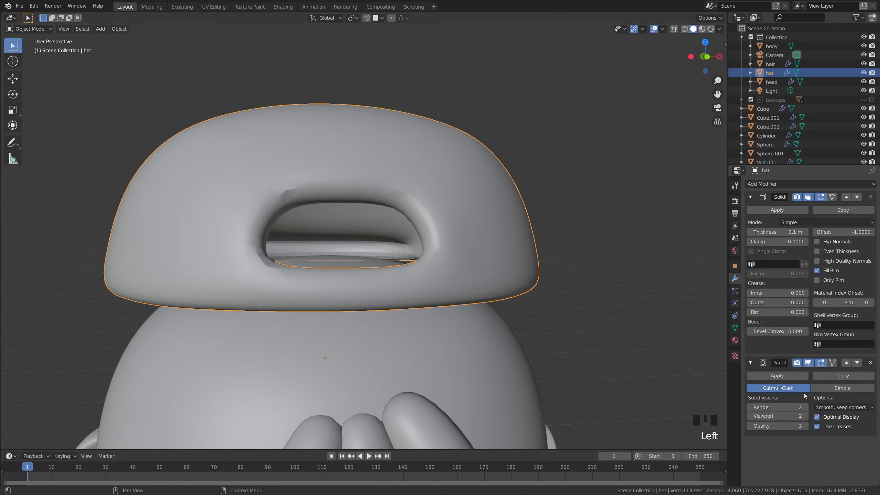
click(806, 416)
click(805, 407)
click(674, 342)
middle_drag(675, 342, 619, 299)
scroll(615, 296, down, 1)
key(KP_1)
scroll(493, 264, down, 4)
scroll(482, 266, up, 3)
shift+middle_drag(474, 268, 502, 236)
scroll(502, 239, down, 2)
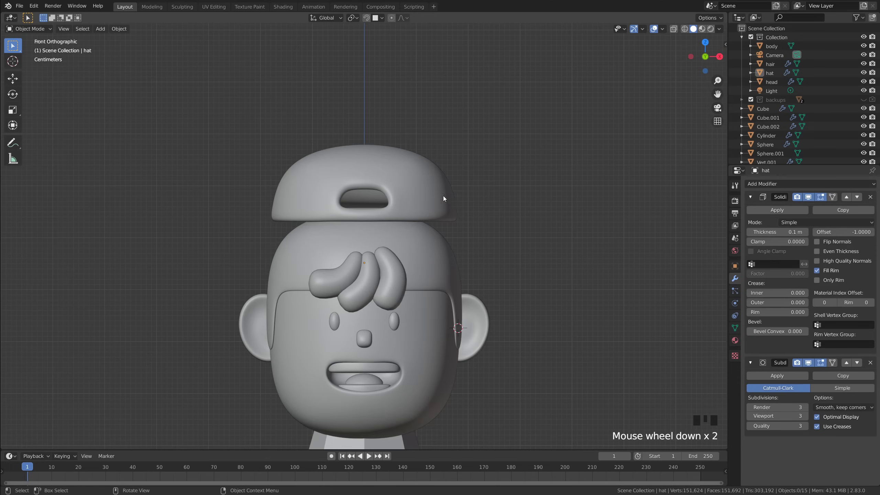
Scale the hat up slightly and set its origin to its Center of Mass (Surface).
click(442, 196)
key(s)
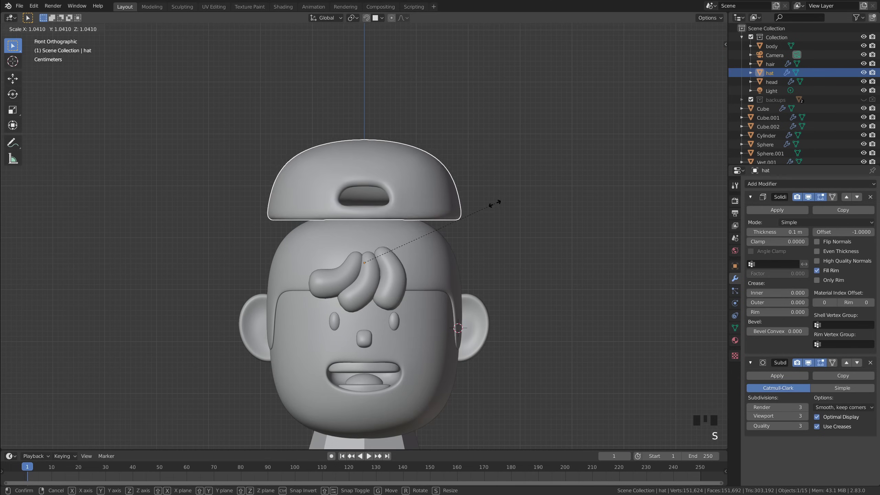
click(483, 209)
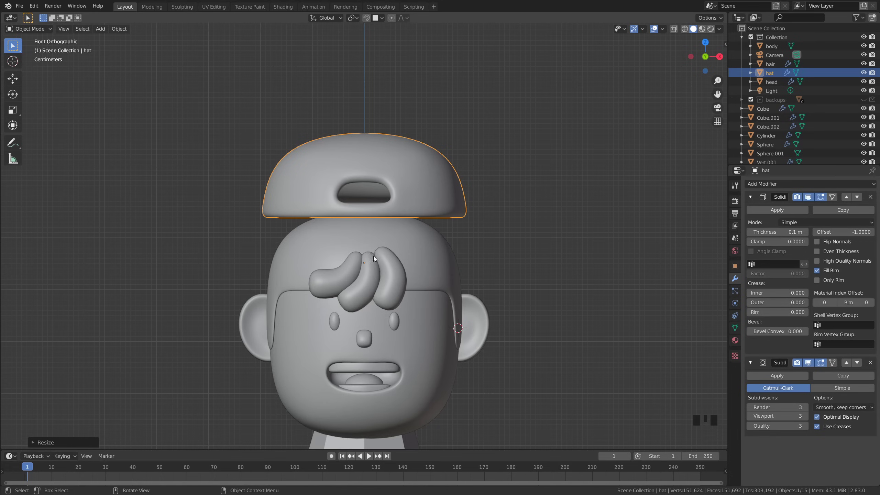
click(120, 29)
mouse_move(138, 48)
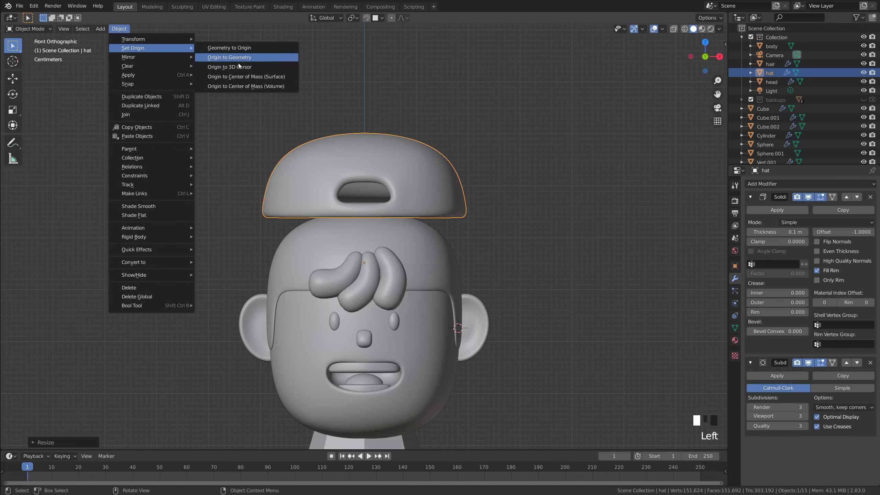
click(249, 77)
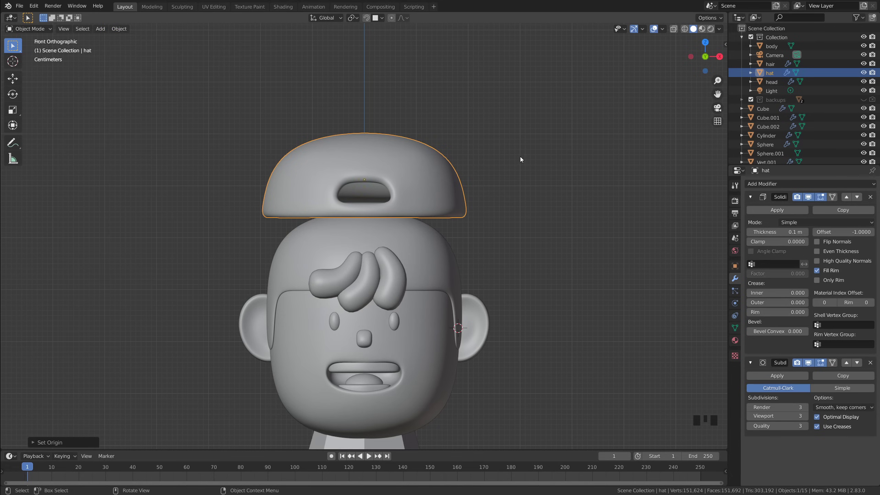
Stretch the hat along Z by about 1.19, lower it along Z onto the head and deselect it.
key(s)
key(z)
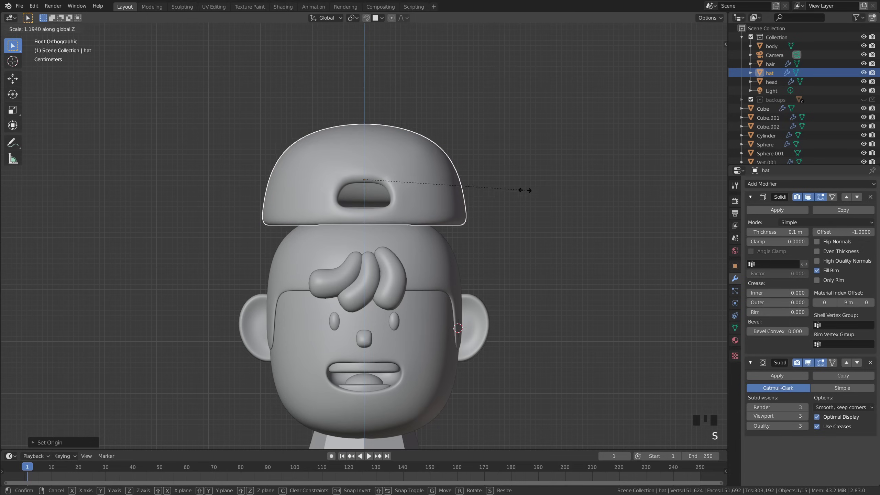
click(527, 191)
key(g)
key(z)
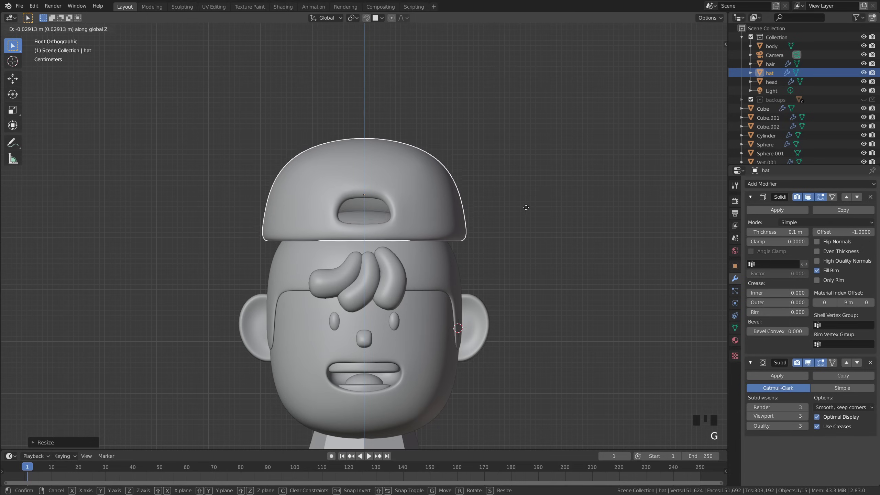
click(526, 238)
click(526, 236)
Rotate the hat about the global X axis by about -7.5° so its front tips upward and the brim downward.
middle_drag(546, 241, 477, 236)
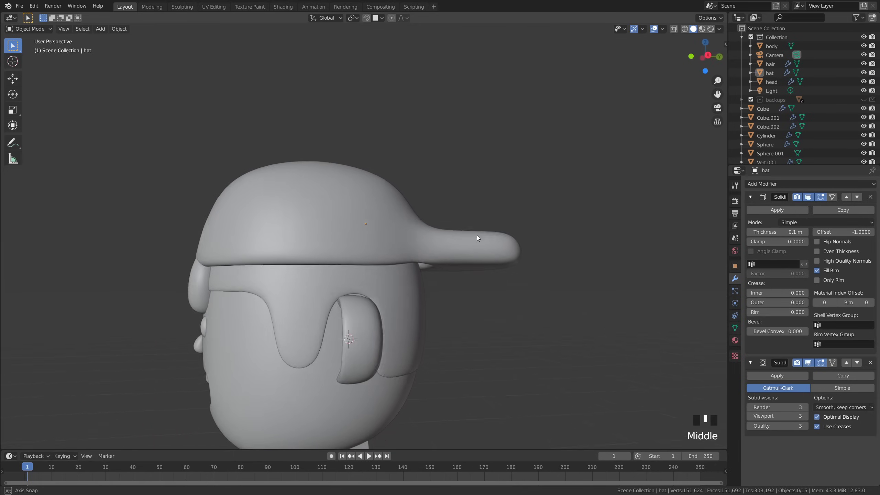
scroll(395, 218, down, 4)
middle_drag(396, 218, 481, 220)
click(412, 224)
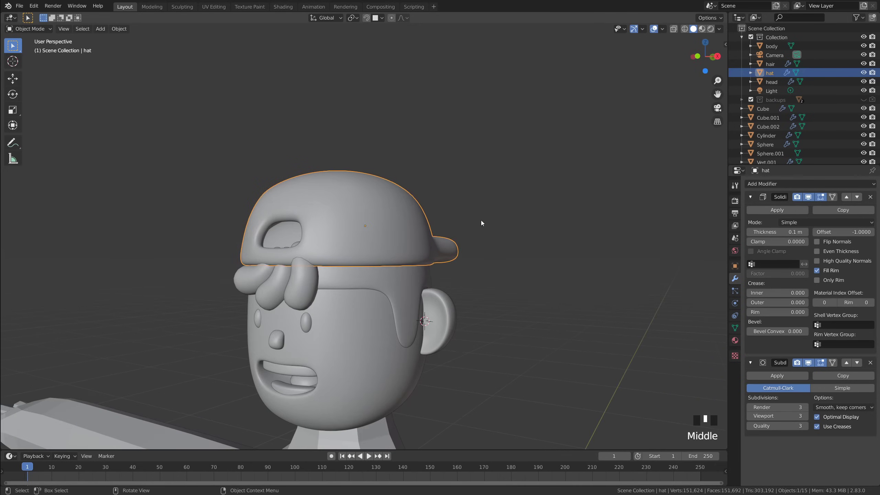
key(r)
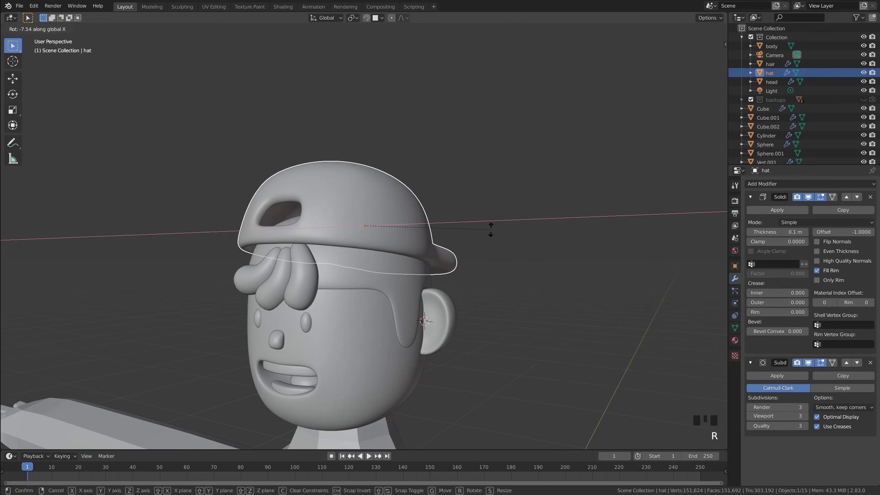
click(491, 230)
Reposition the hat on the head in the right side view, then check it from the front and deselect it.
key(grave)
click(506, 231)
key(g)
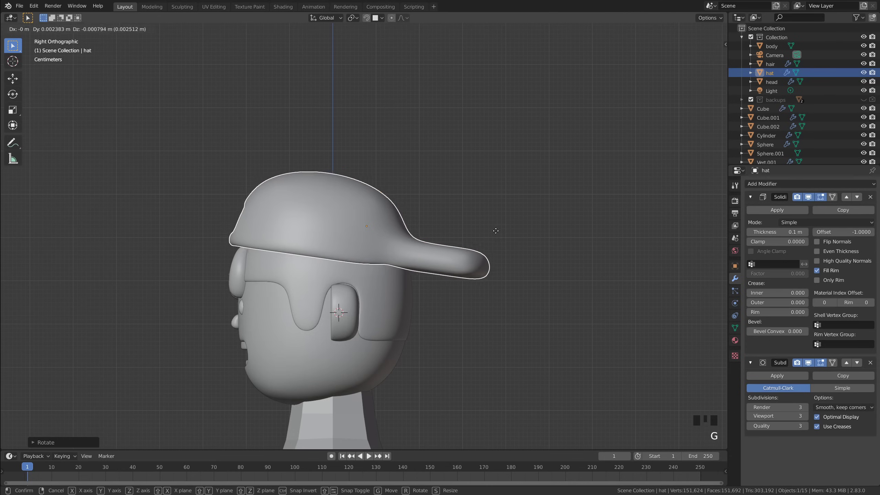
click(493, 236)
key(grave)
click(407, 195)
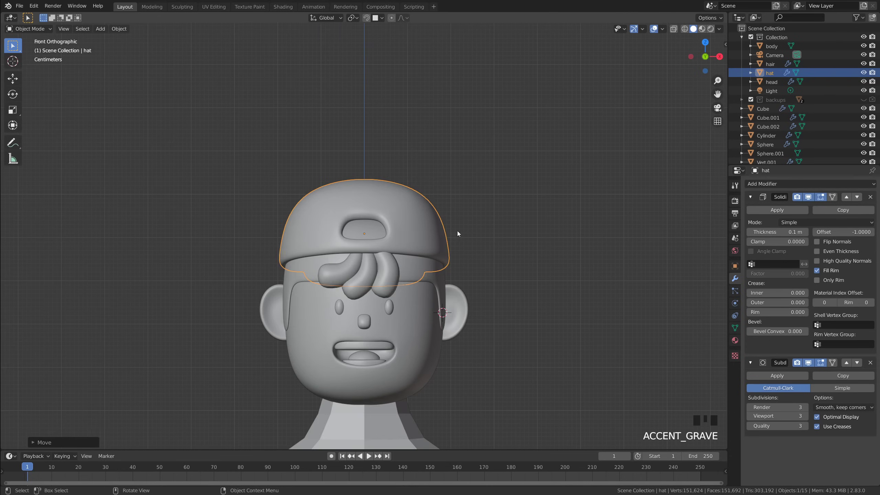
click(458, 233)
Examine the hat's fit on the head from several angles and from the front.
scroll(495, 269, down, 1)
middle_drag(496, 269, 464, 273)
scroll(416, 274, down, 2)
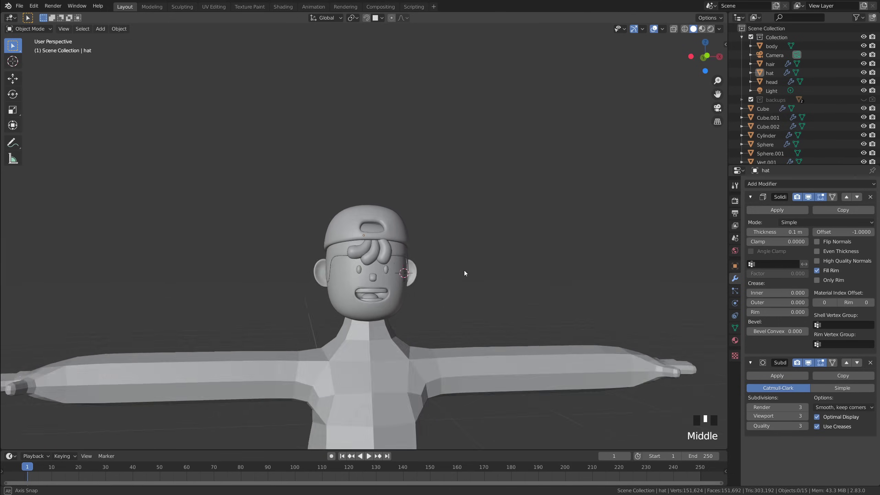
scroll(487, 263, up, 2)
click(449, 224)
middle_drag(448, 224, 522, 239)
scroll(514, 280, down, 1)
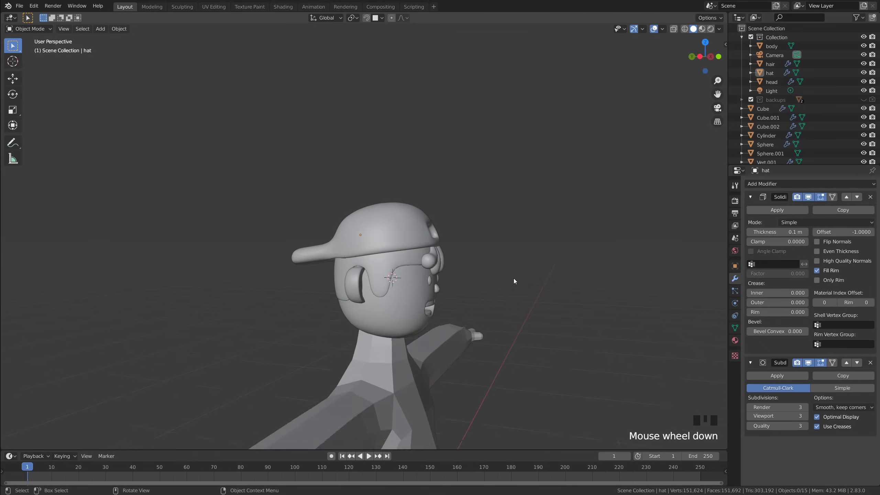
middle_drag(514, 281, 418, 253)
scroll(413, 282, down, 2)
scroll(409, 242, up, 4)
scroll(400, 250, up, 1)
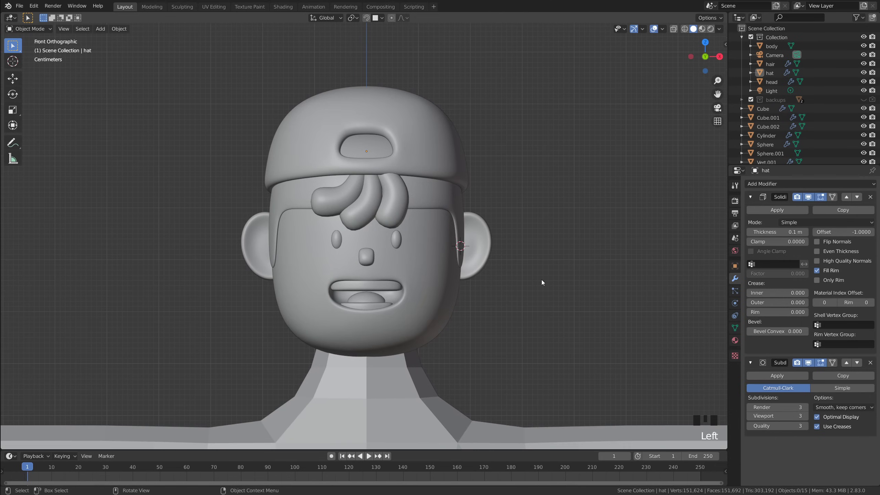
Add a Subdivision Surface modifier to the body and set its render level to 1.
scroll(542, 280, down, 5)
shift+middle_drag(503, 310, 494, 197)
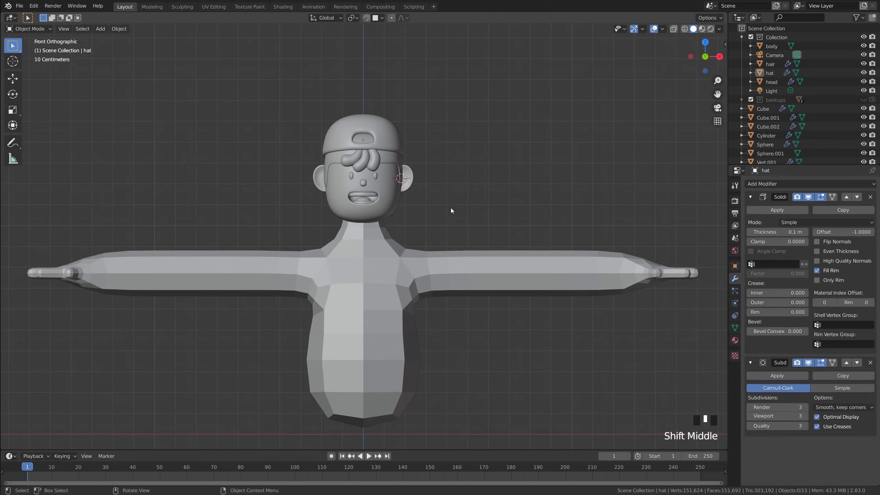
click(499, 266)
scroll(469, 253, up, 1)
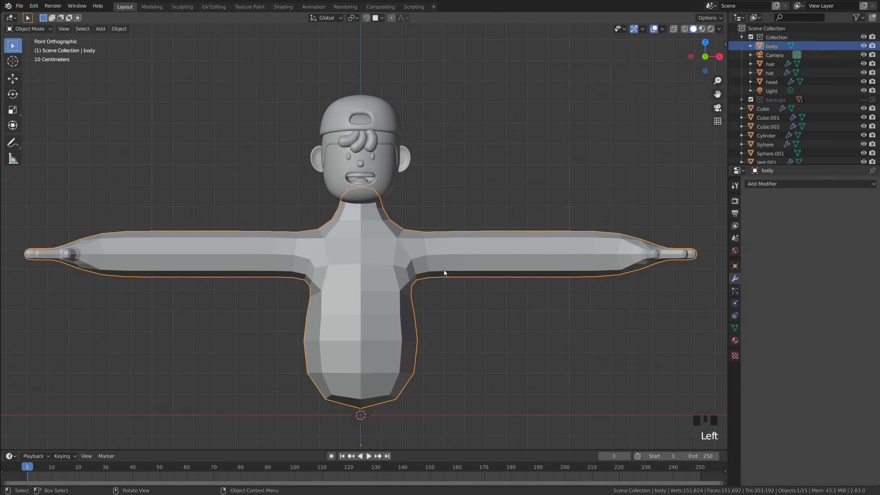
click(769, 184)
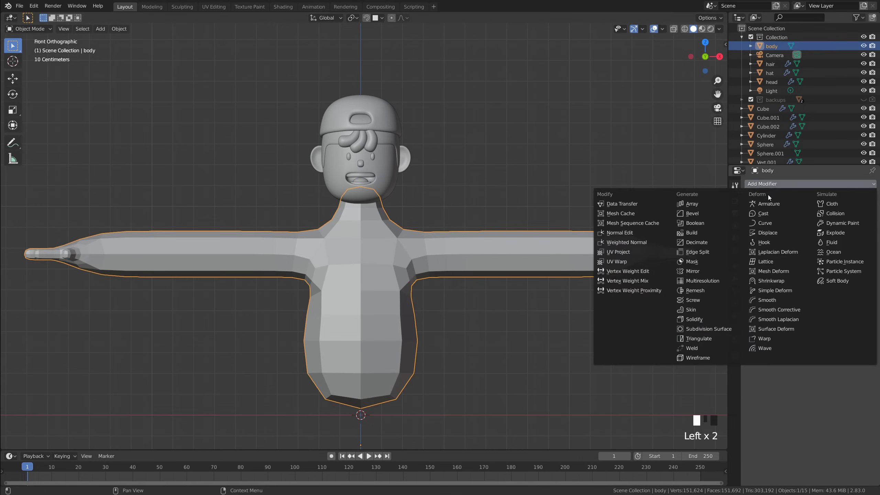
click(721, 330)
scroll(582, 324, down, 1)
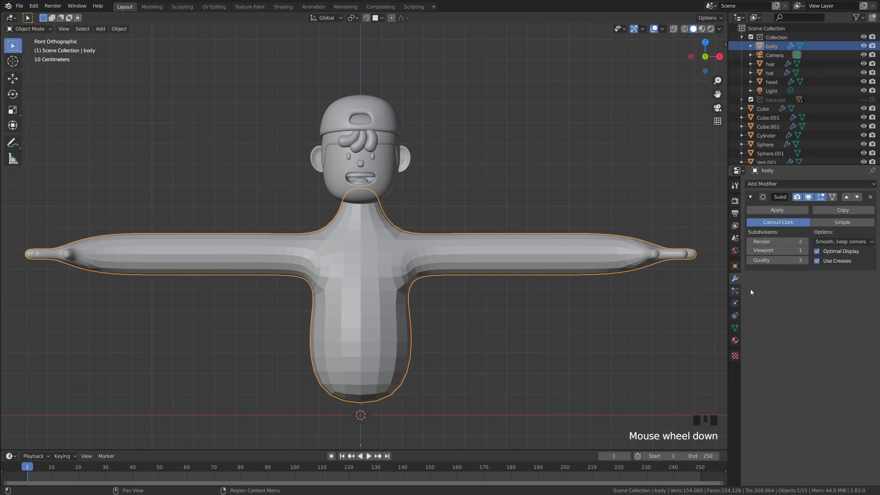
click(750, 242)
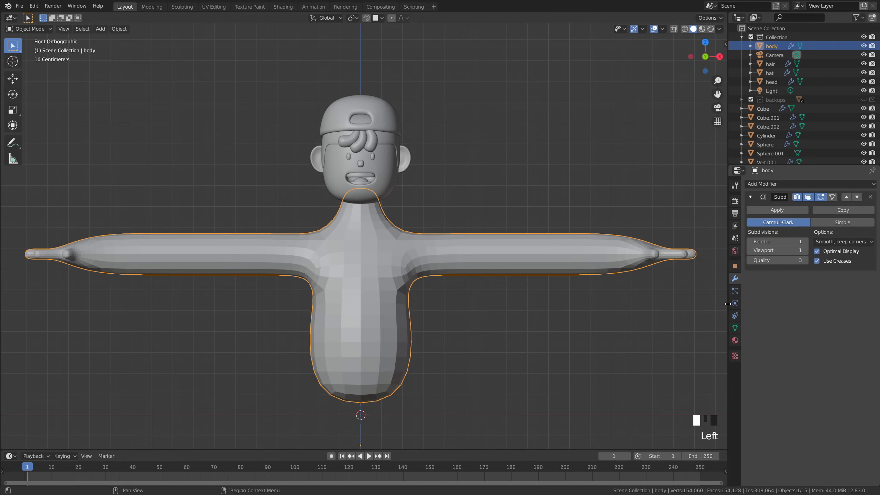
Apply smooth shading to the body and deselect it.
click(654, 308)
scroll(475, 275, up, 1)
click(429, 264)
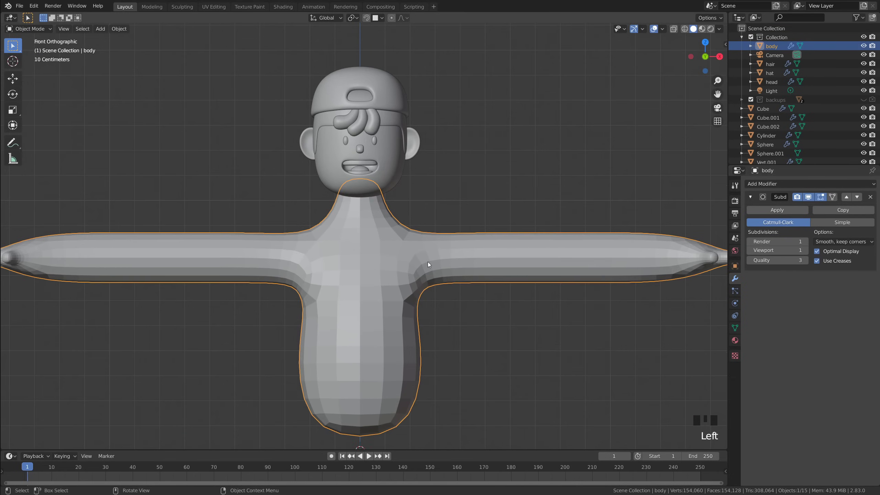
right_click(383, 256)
click(383, 246)
click(432, 302)
scroll(433, 307, down, 3)
scroll(401, 306, up, 1)
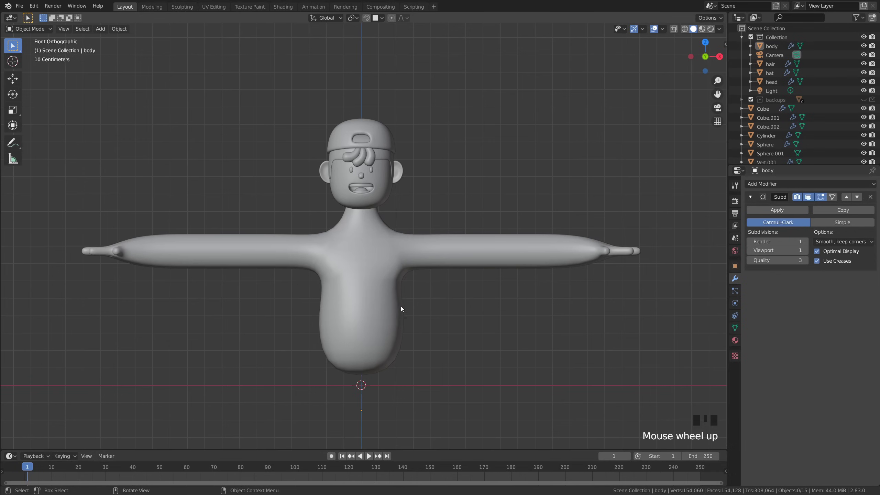
Select the body and open its mesh in Edit Mode at the lower torso.
shift+middle_drag(401, 306, 380, 211)
click(387, 216)
scroll(389, 219, up, 2)
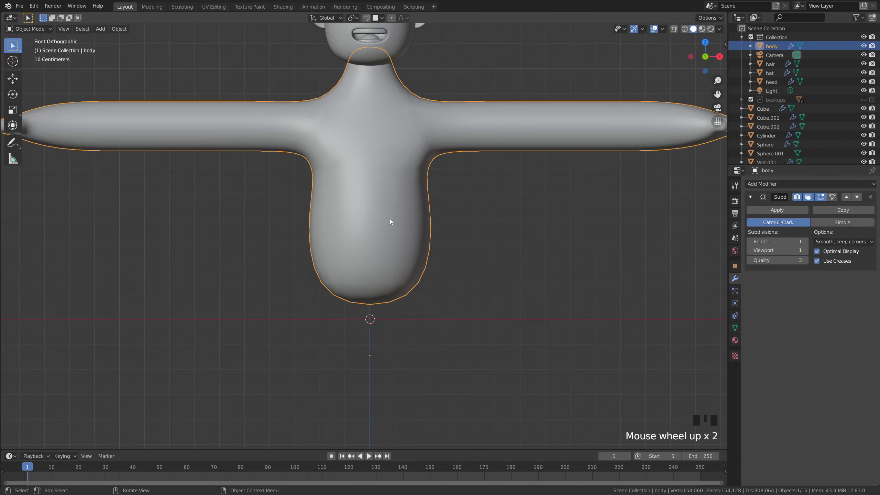
scroll(392, 219, down, 2)
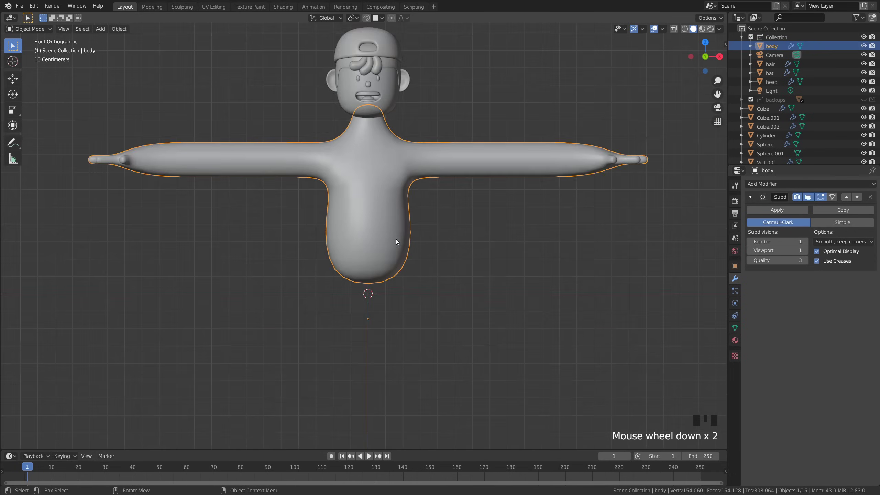
scroll(393, 263, up, 3)
scroll(411, 252, up, 1)
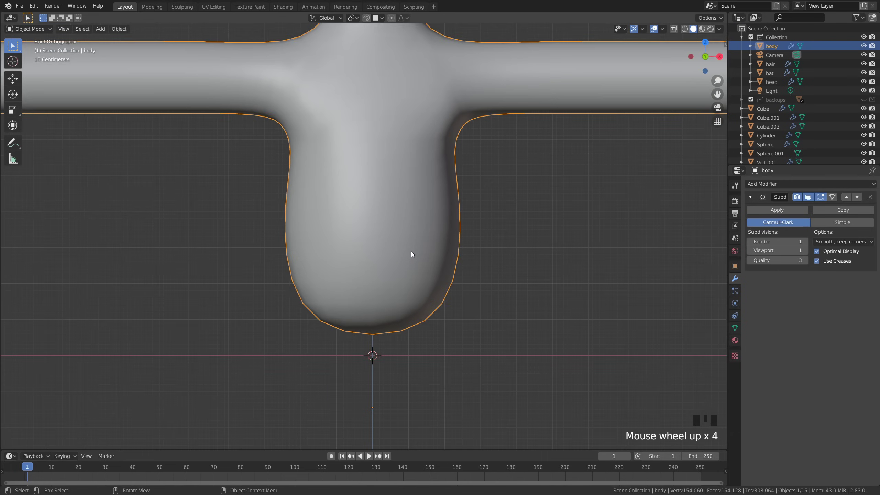
key(Tab)
shift+middle_drag(401, 261, 383, 276)
scroll(383, 277, down, 2)
scroll(382, 276, up, 1)
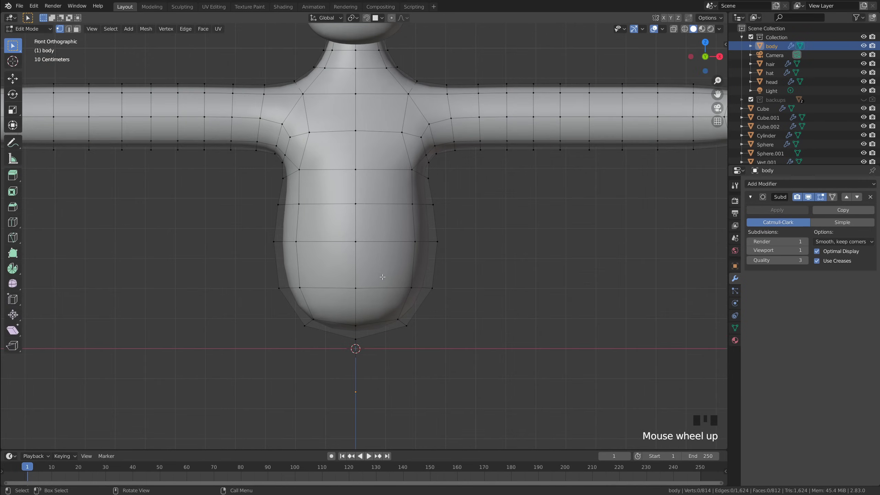
Switch to face selection, turn on X-ray and select all the faces at the bottom end of the torso, front and back.
key(3)
scroll(382, 277, down, 2)
scroll(360, 307, up, 2)
click(373, 318)
key(alt+z)
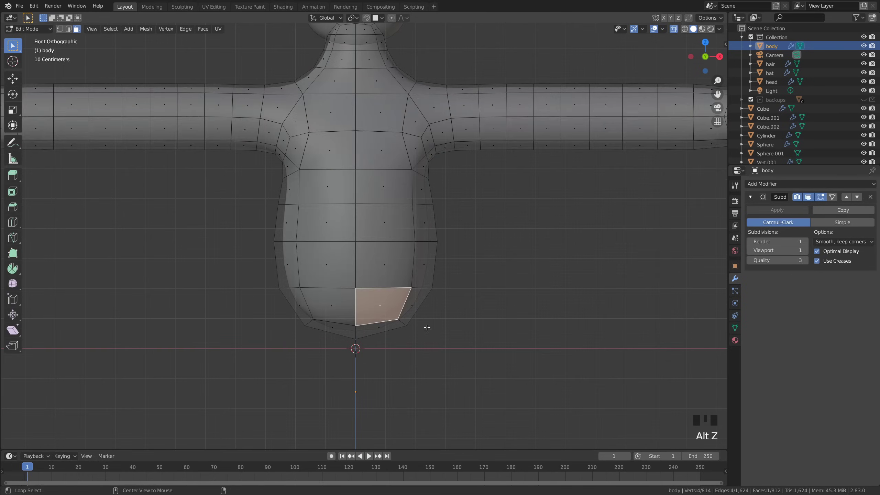
key(alt+a)
shift+middle_drag(399, 335, 410, 289)
scroll(410, 289, up, 1)
drag(538, 327, 267, 254)
scroll(414, 279, down, 2)
scroll(414, 279, up, 1)
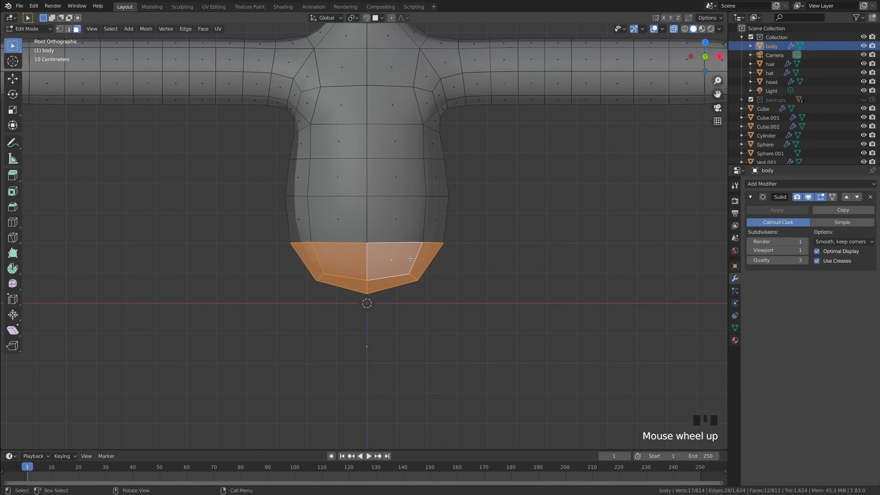
shift+middle_drag(410, 258, 395, 274)
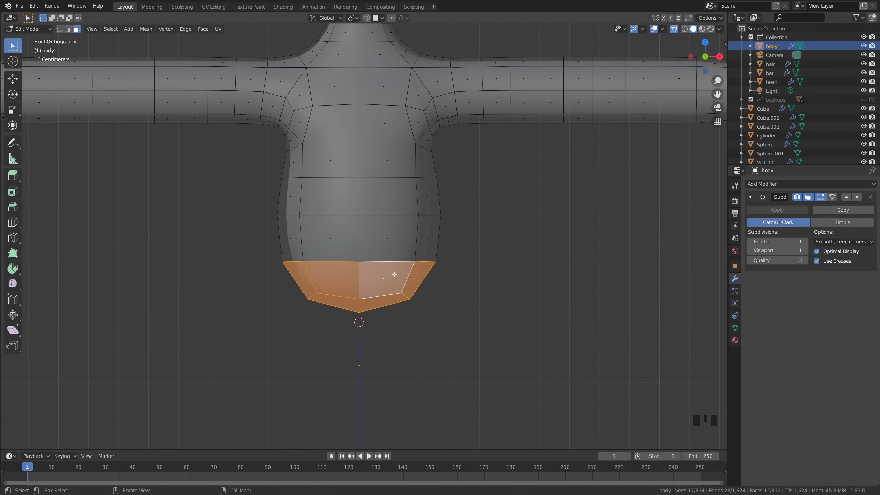
Duplicate the selected torso faces in place, separate them into a new object and return to Object Mode.
key(shift+d)
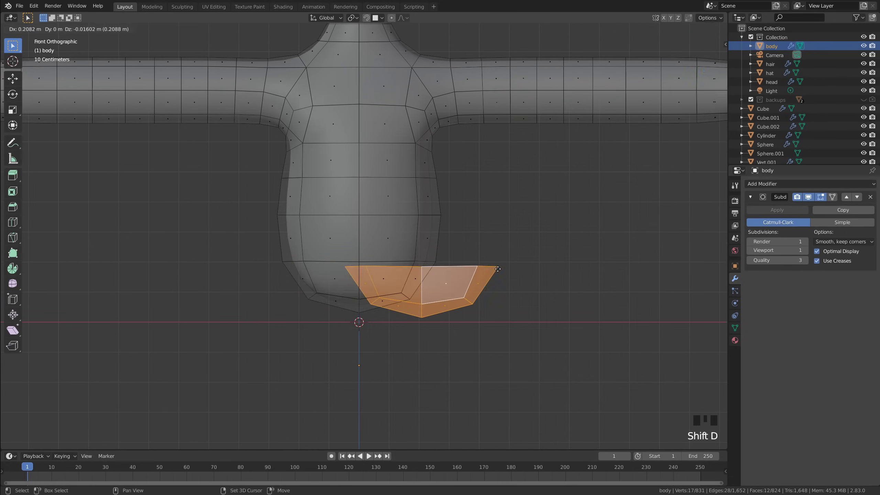
right_click(515, 253)
key(p)
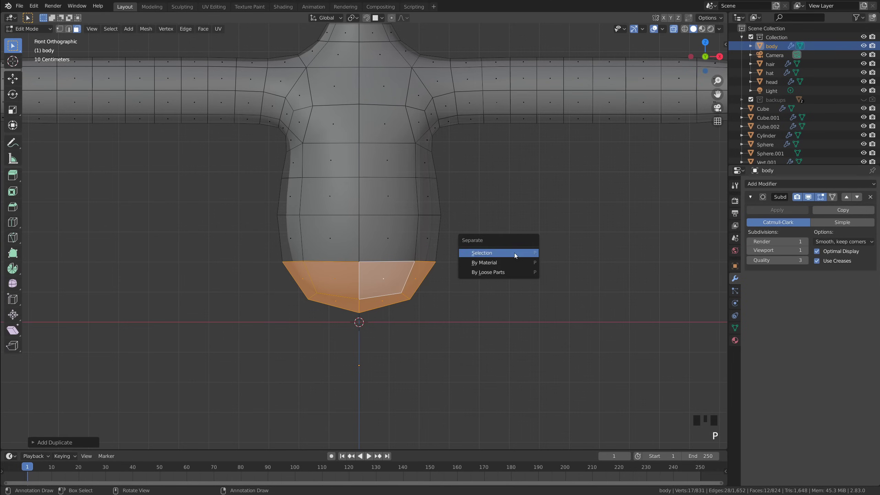
click(515, 253)
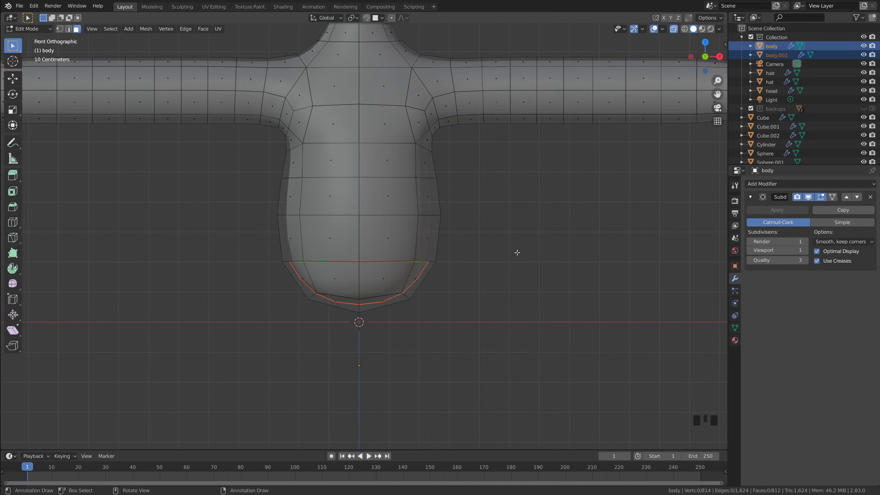
key(Tab)
Rename the separated lower-torso object as trousers and leave it selected.
click(405, 272)
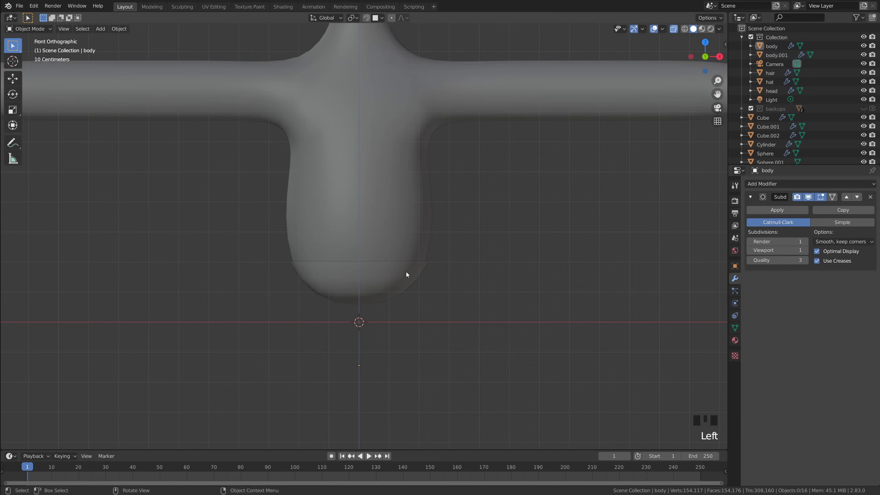
click(406, 272)
double_click(776, 54)
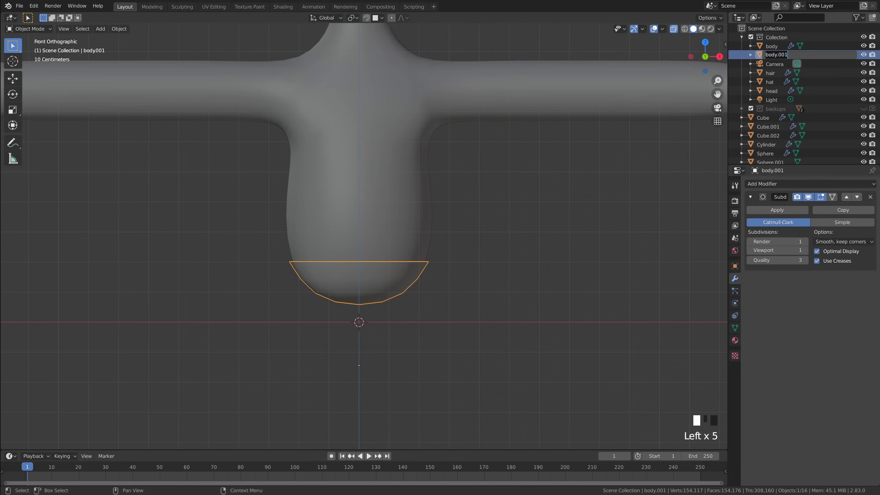
text(trousers)
key(Return)
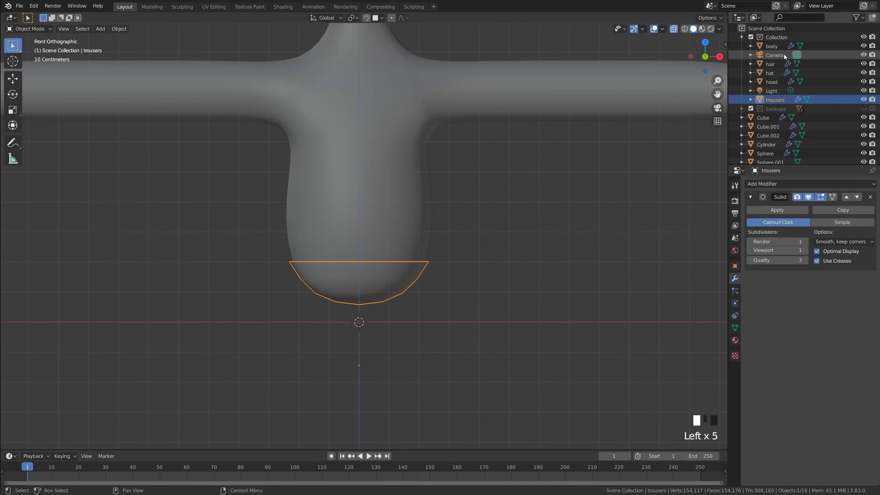
click(595, 217)
click(775, 99)
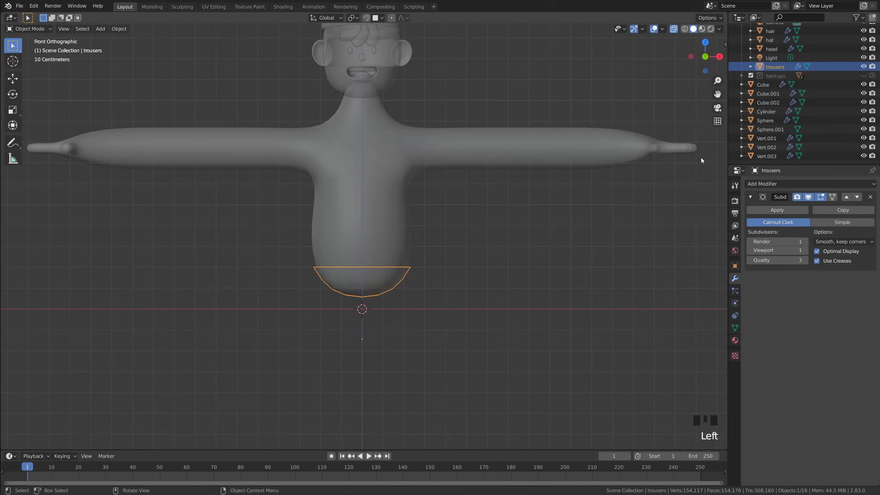
Turn off X-ray and add a Solidify modifier to the trousers, placing it above the Subdivision Surface modifier.
scroll(769, 138, up, 8)
shift+middle_drag(410, 308, 549, 229)
double_click(412, 289)
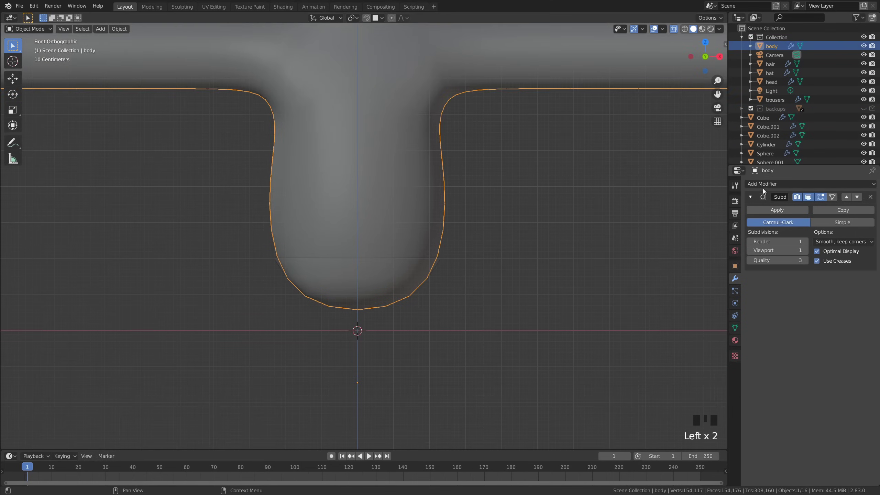
click(391, 288)
key(alt+z)
middle_drag(466, 276, 482, 284)
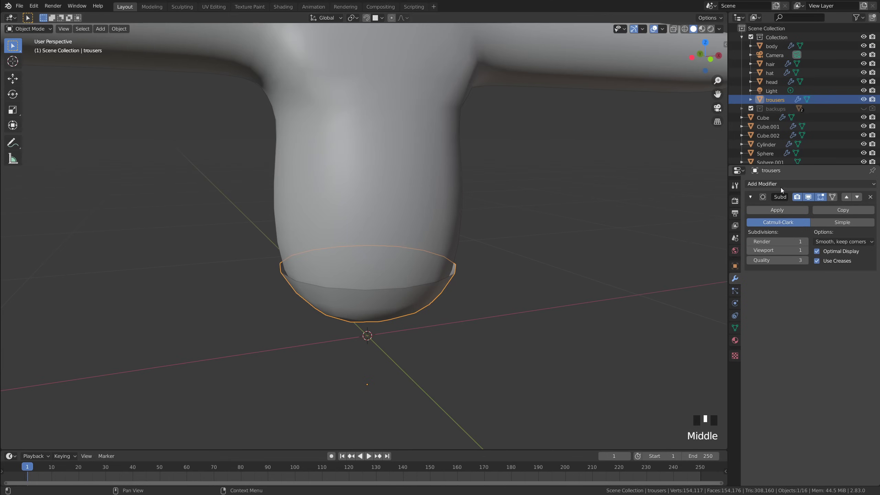
double_click(414, 306)
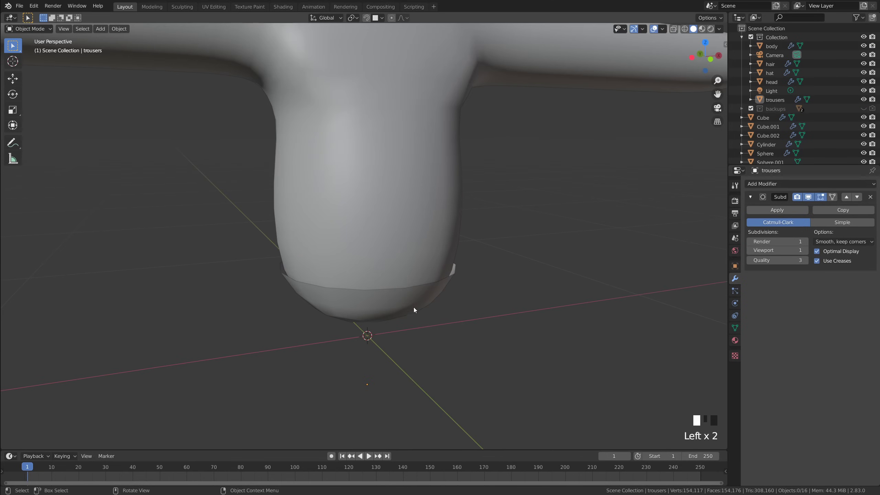
click(414, 307)
click(768, 185)
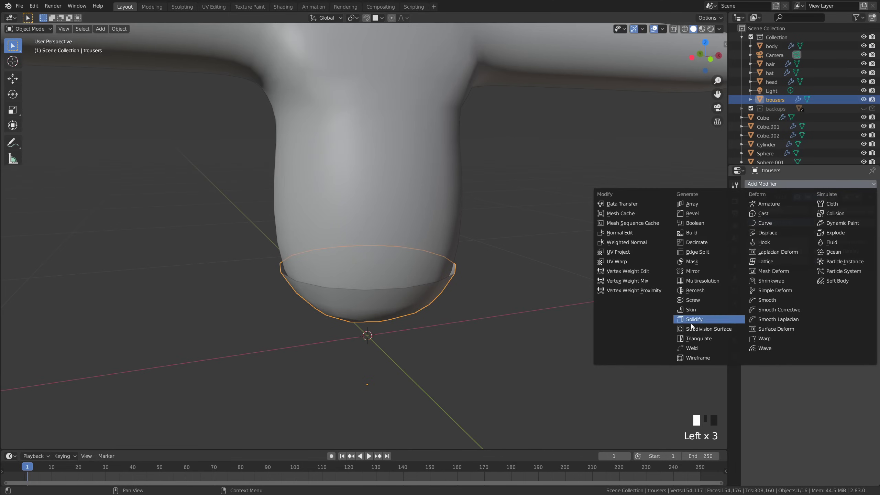
click(676, 317)
scroll(677, 298, up, 1)
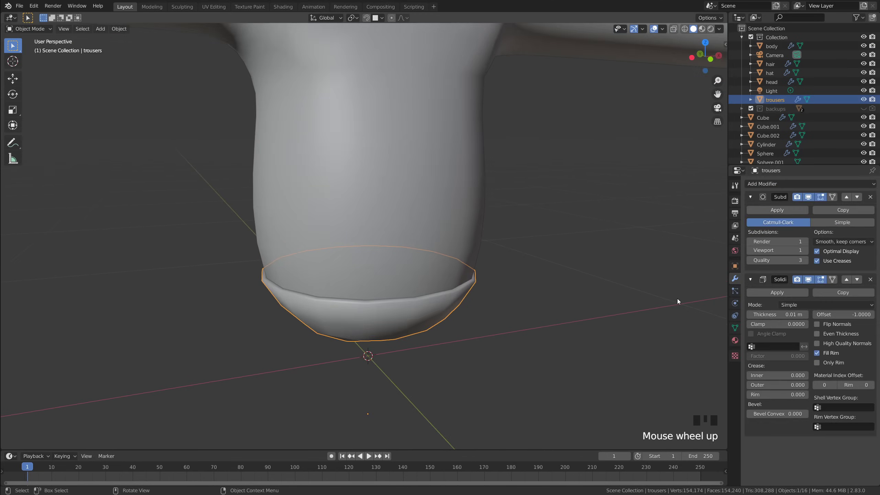
click(846, 279)
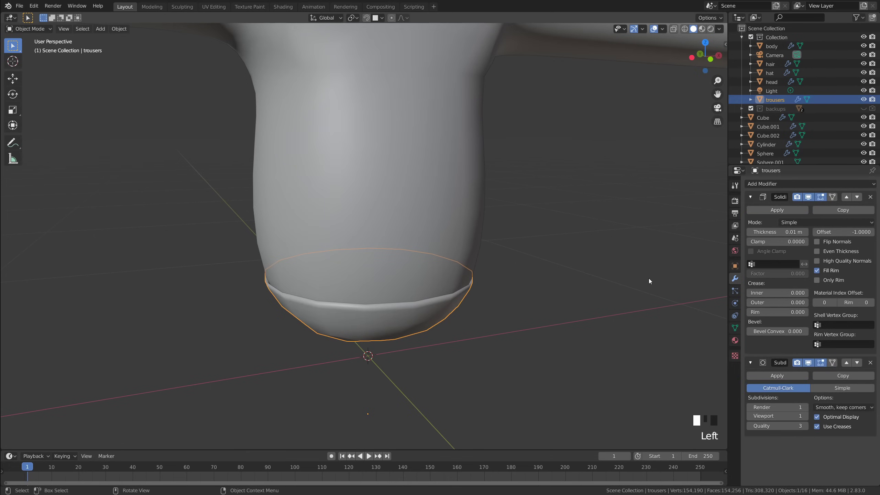
Raise the trousers' Subdivision Surface levels to 3 for both viewport and render.
scroll(549, 295, up, 1)
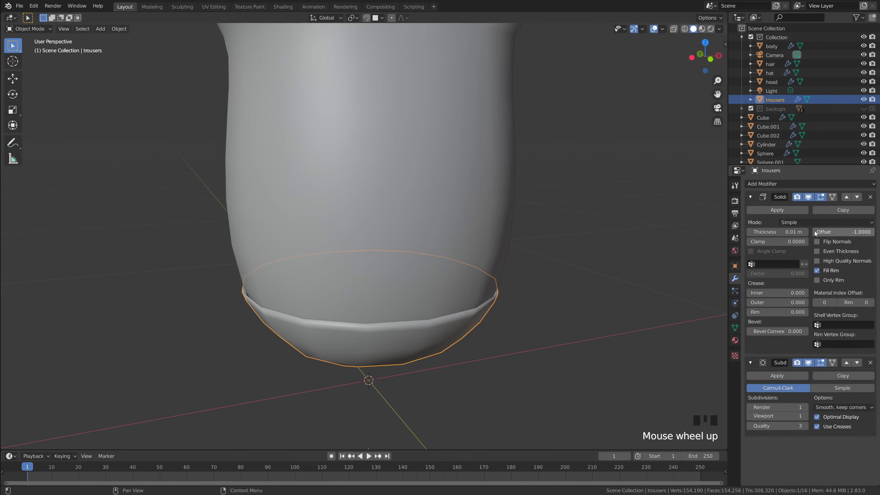
click(807, 416)
click(808, 410)
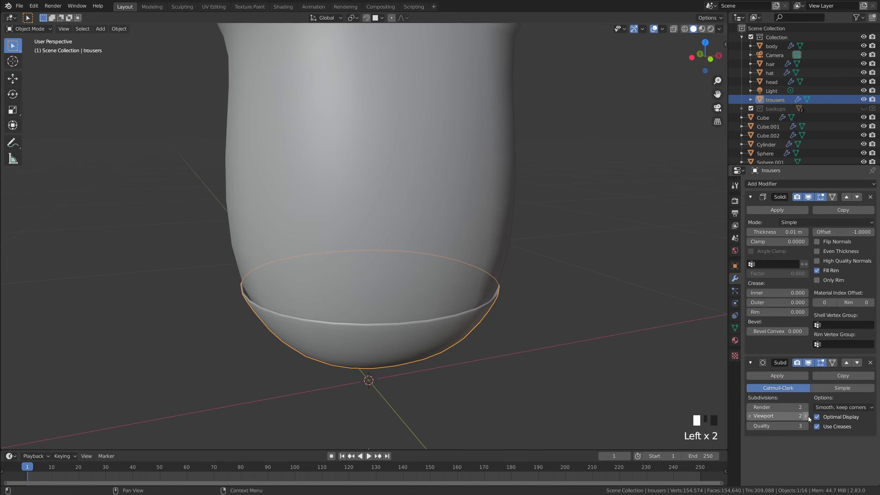
click(808, 417)
click(807, 407)
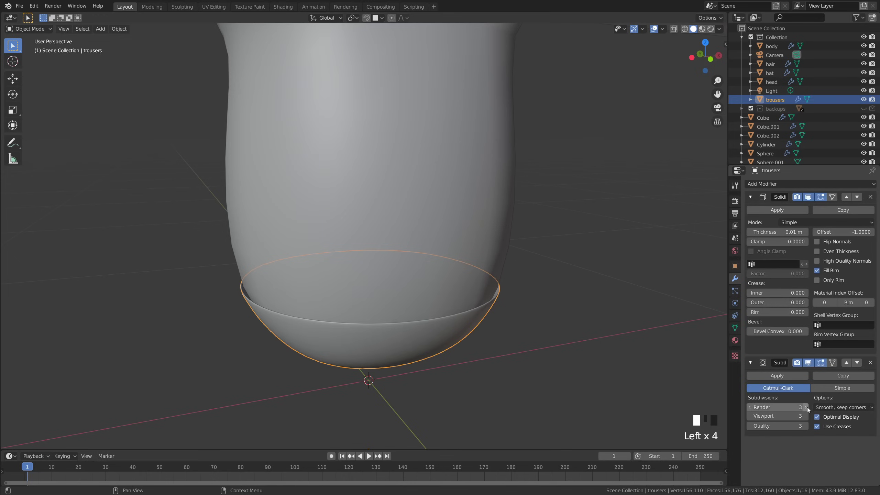
Set the Solidify thickness of the trousers to 0.03 m and return to the front view.
click(807, 231)
click(807, 232)
click(807, 231)
click(807, 231)
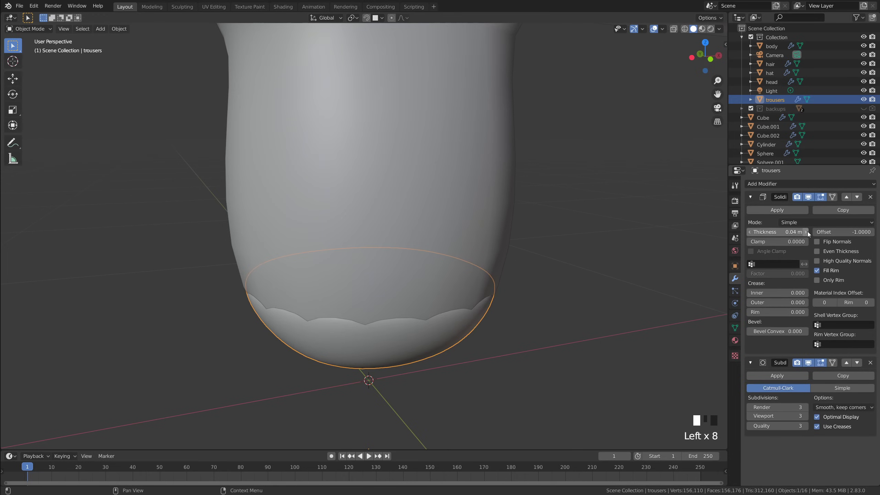
click(750, 232)
key(grave)
scroll(513, 282, down, 2)
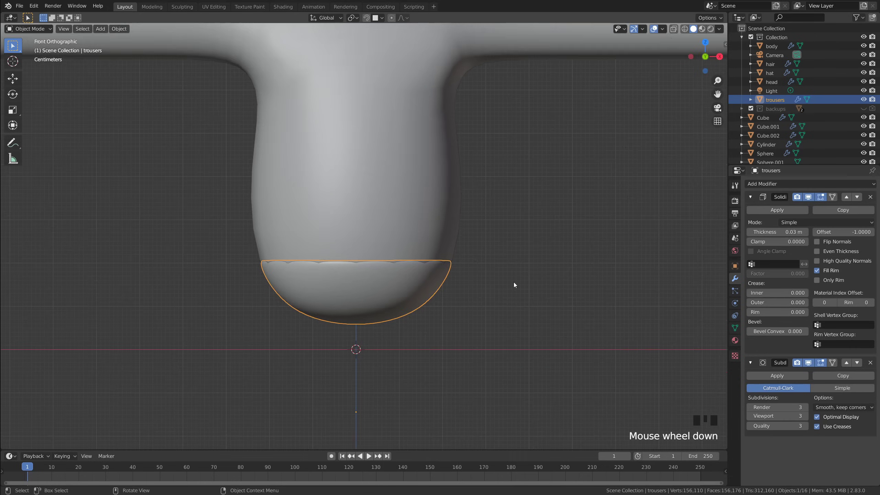
Try to scale the trousers about their existing origin.
scroll(510, 278, up, 2)
key(s)
click(592, 276)
key(ctrl+z)
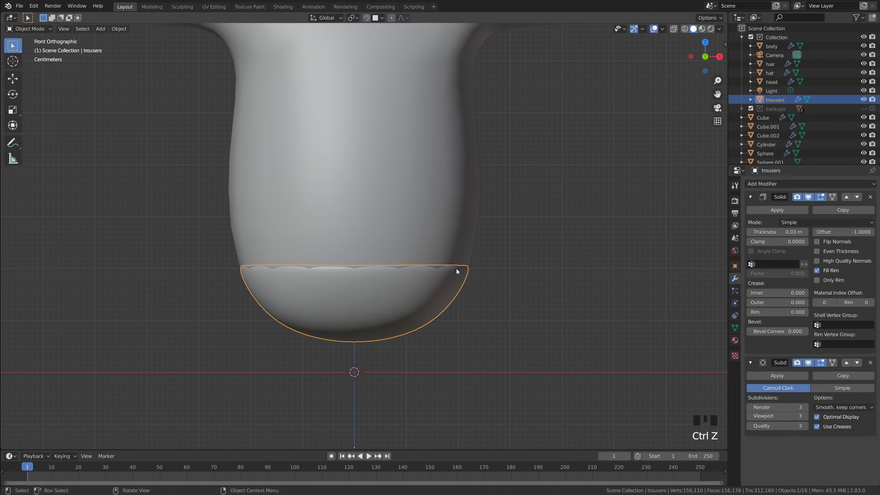
Set the trousers' origin to the surface center of mass and scale them up by about 1.06 around the torso.
scroll(400, 354, down, 2)
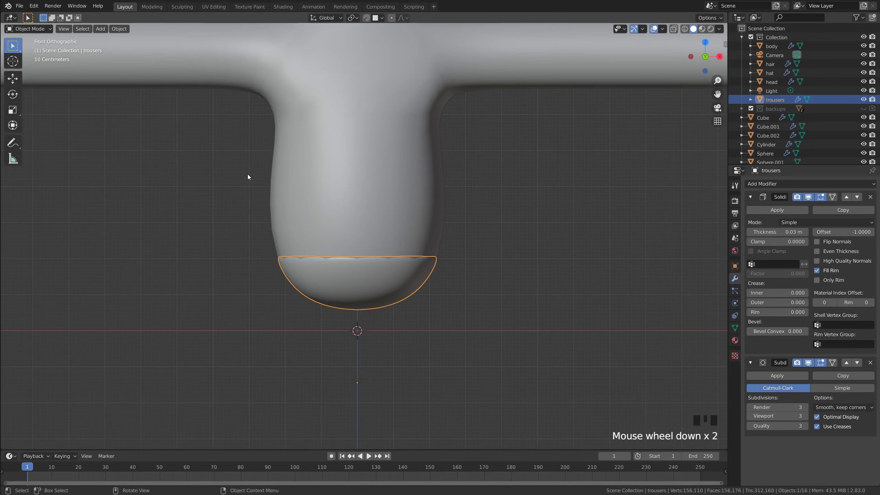
click(120, 29)
mouse_move(139, 48)
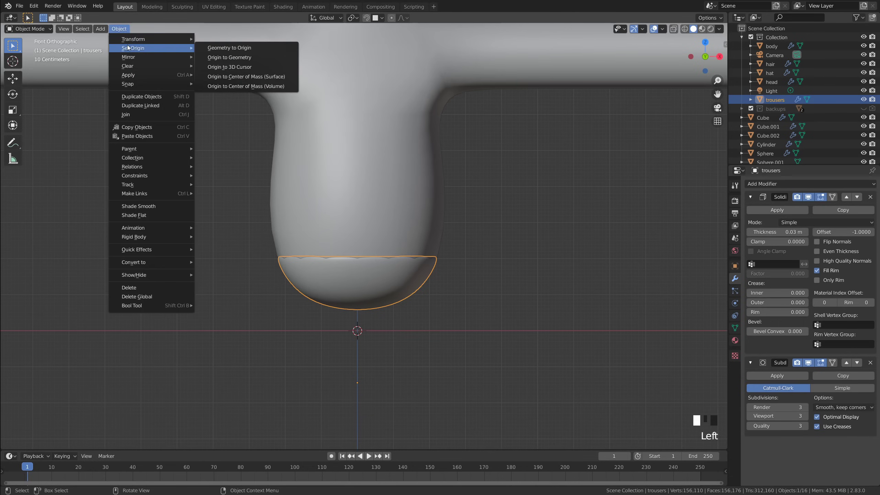
click(261, 77)
key(s)
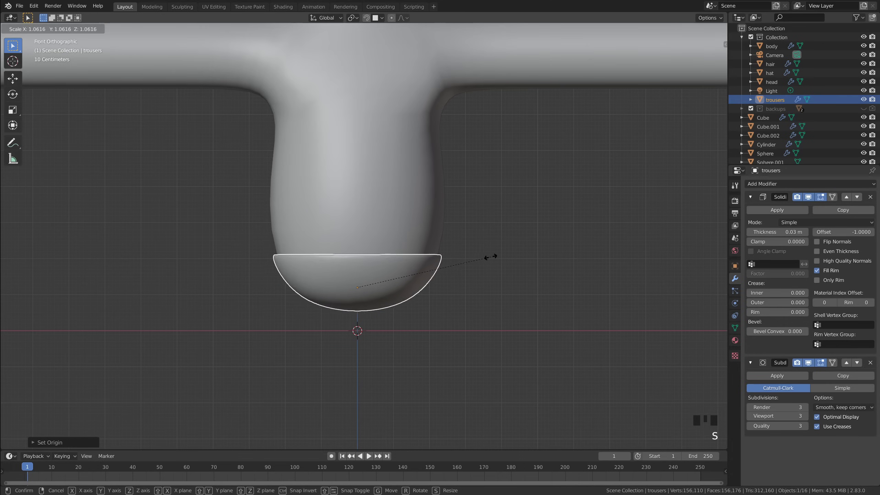
click(490, 257)
click(526, 255)
middle_drag(526, 255, 493, 276)
key(KP_1)
scroll(420, 276, down, 4)
scroll(397, 263, down, 2)
scroll(388, 259, up, 3)
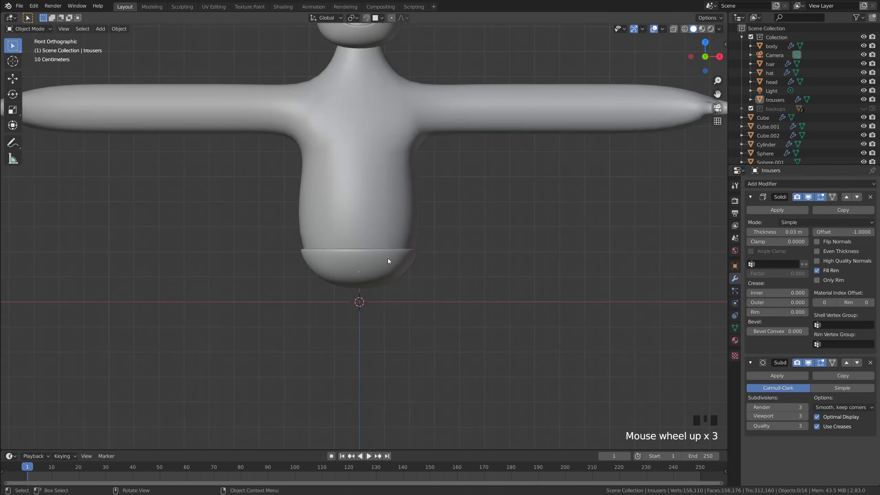
Stretch the trousers slightly along Z, rescale them by about 0.98 and adjust their height to fit the lower torso.
click(388, 259)
scroll(460, 256, up, 2)
key(s)
key(z)
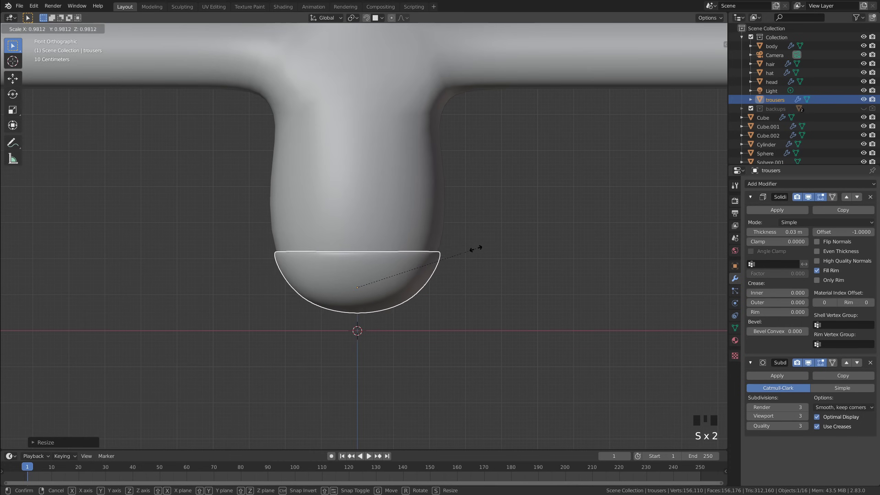
click(478, 247)
key(g)
key(z)
click(495, 257)
middle_drag(496, 257, 389, 220)
scroll(407, 244, down, 4)
scroll(409, 272, up, 1)
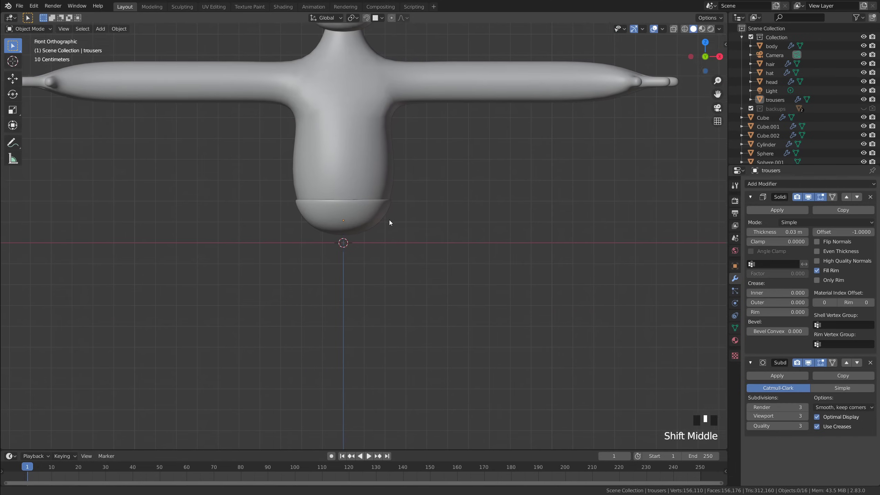
click(370, 224)
scroll(366, 241, down, 2)
scroll(366, 241, up, 2)
click(388, 245)
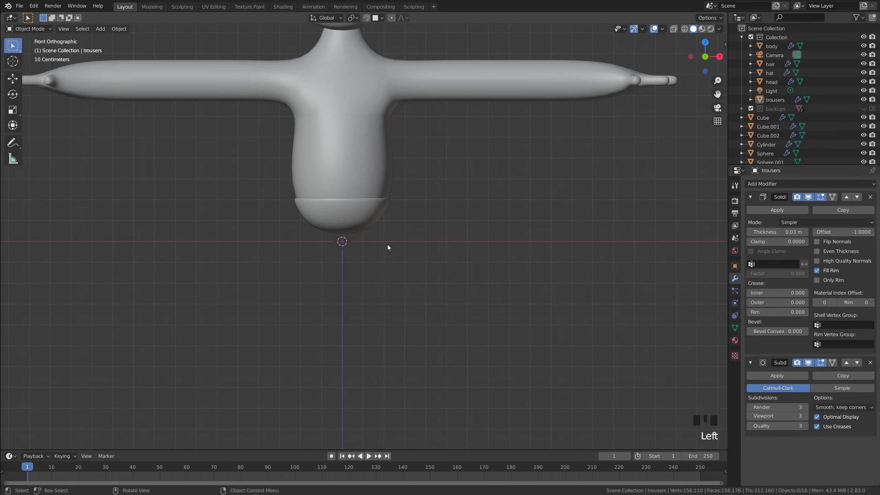
Add a mesh cylinder for the leg and scale it down uniformly to about 0.79.
scroll(388, 245, down, 1)
key(shift+a)
mouse_move(360, 244)
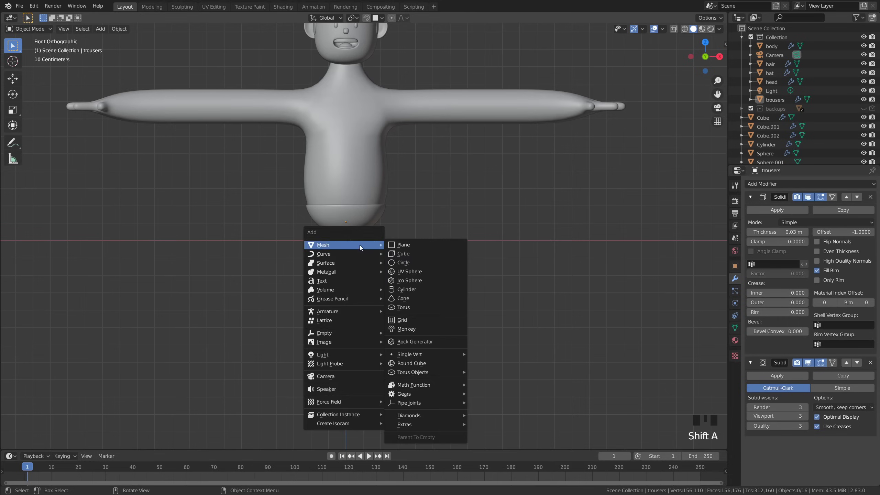
click(415, 290)
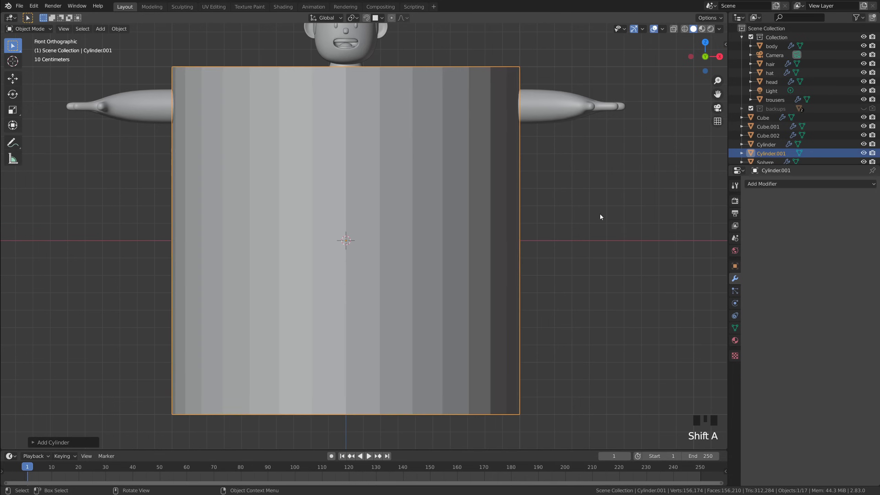
key(s)
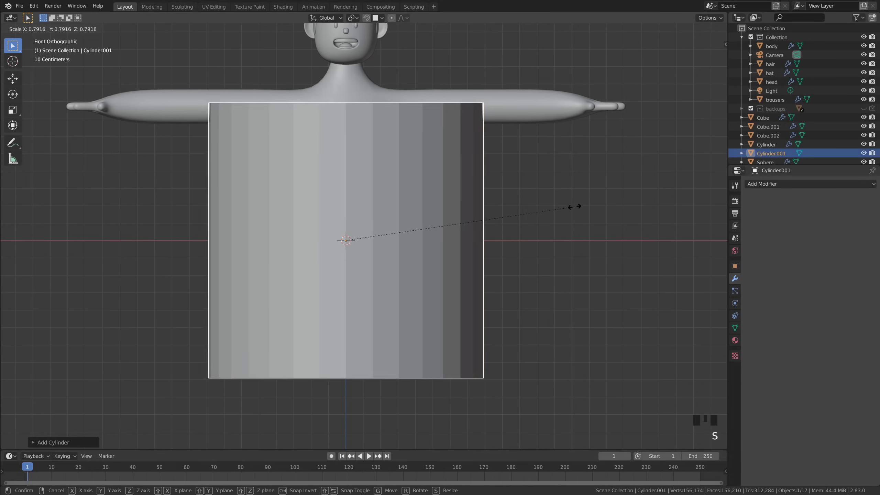
click(601, 207)
Narrow the cylinder to about 0.17 in X and Y only and place it as a leg under the trousers' character-right half.
key(s)
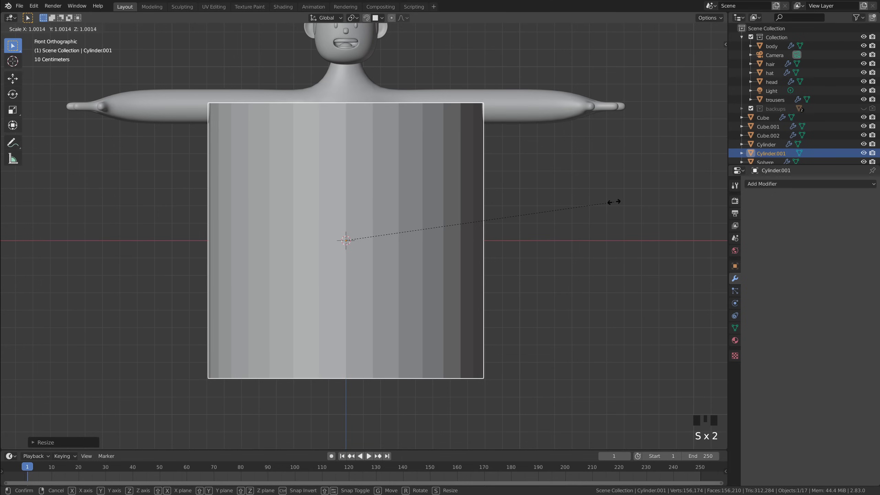
key(shift+z)
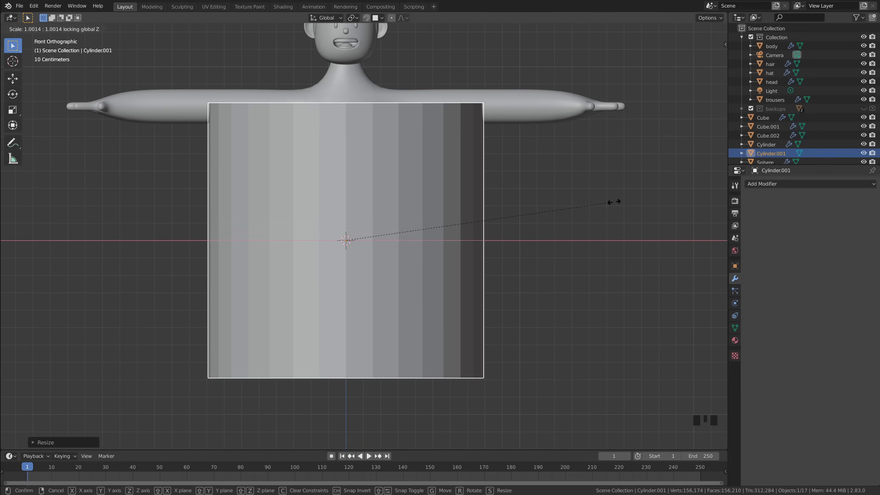
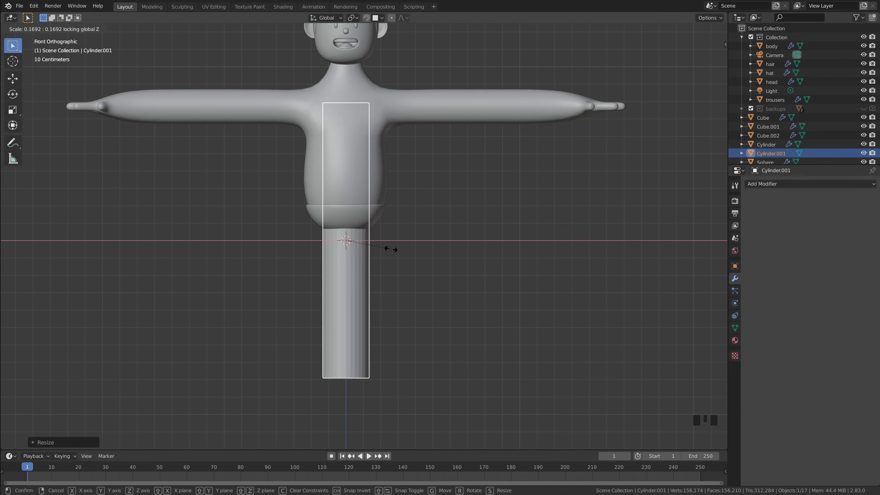
click(383, 246)
key(g)
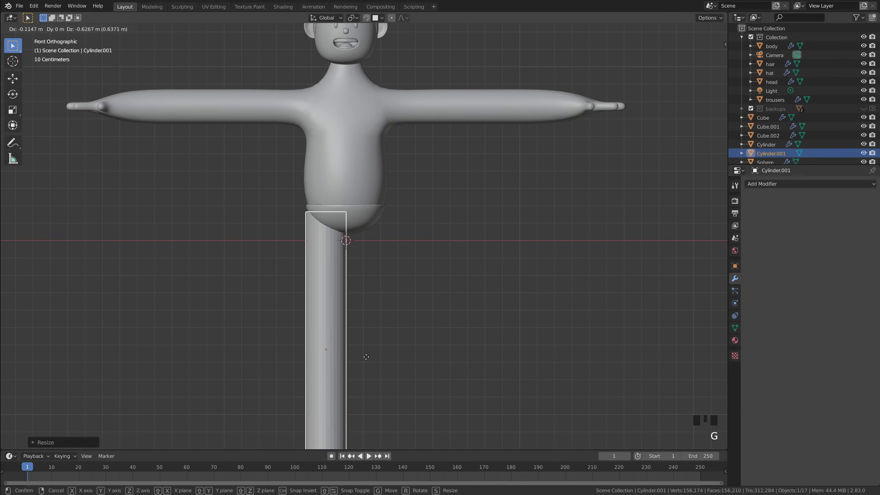
click(369, 356)
Shrink the leg cylinder, mostly in length along Z, and raise it so its upper end sits inside the trousers.
scroll(368, 355, down, 2)
click(482, 279)
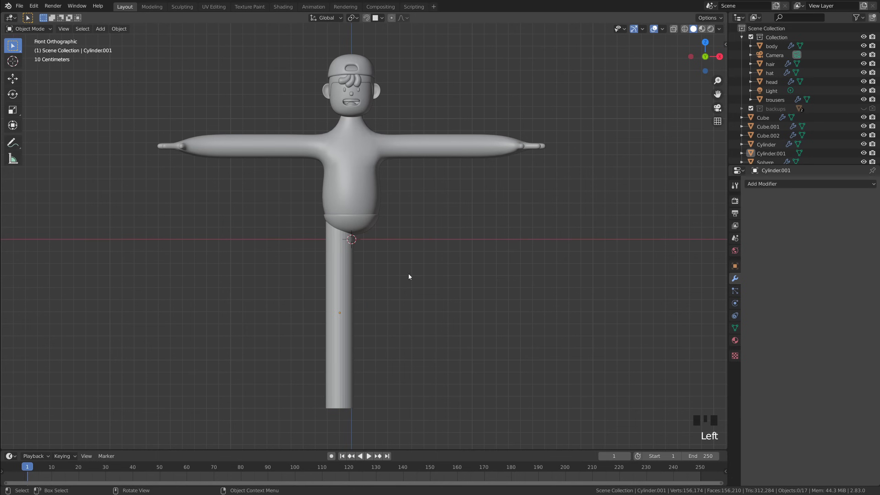
click(343, 276)
key(s)
key(z)
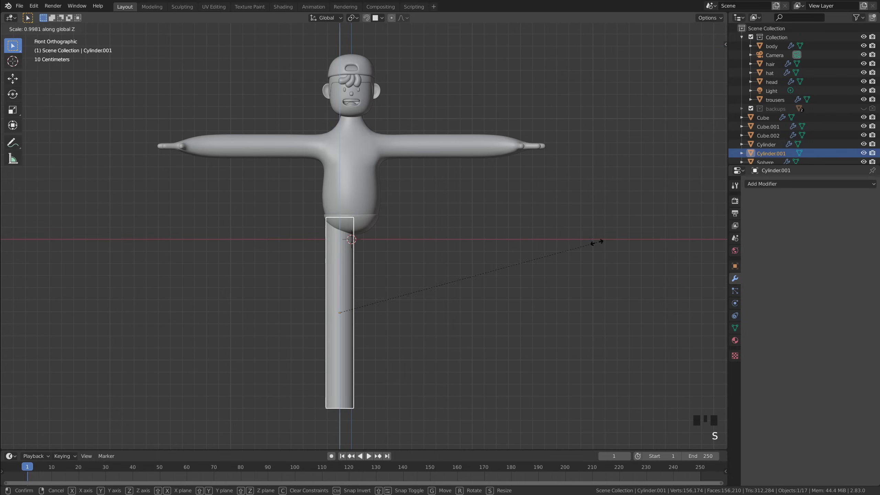
click(544, 256)
key(g)
key(z)
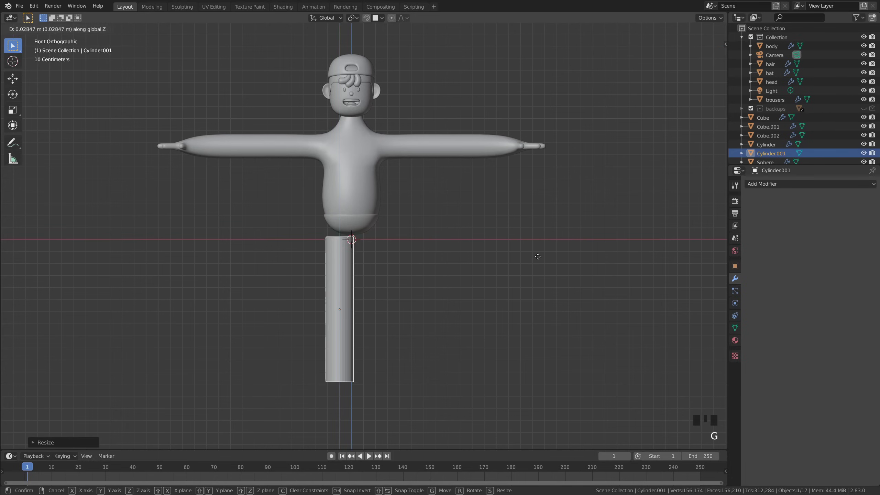
key(z)
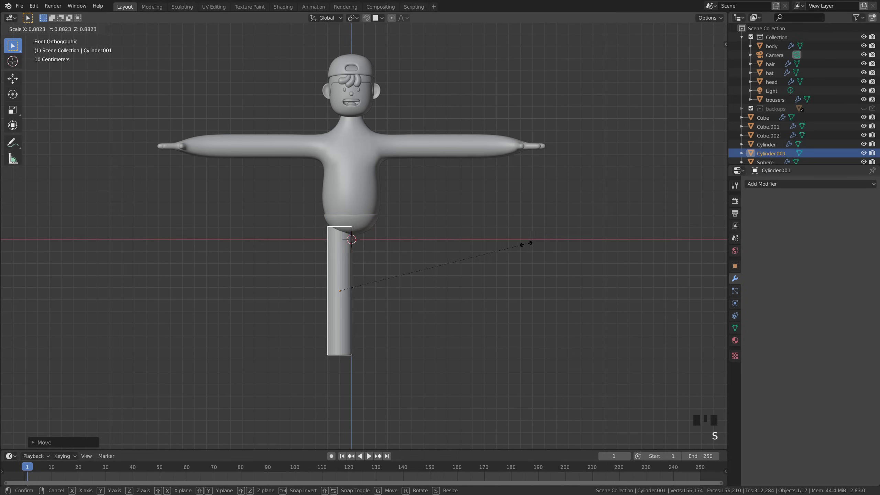
click(410, 227)
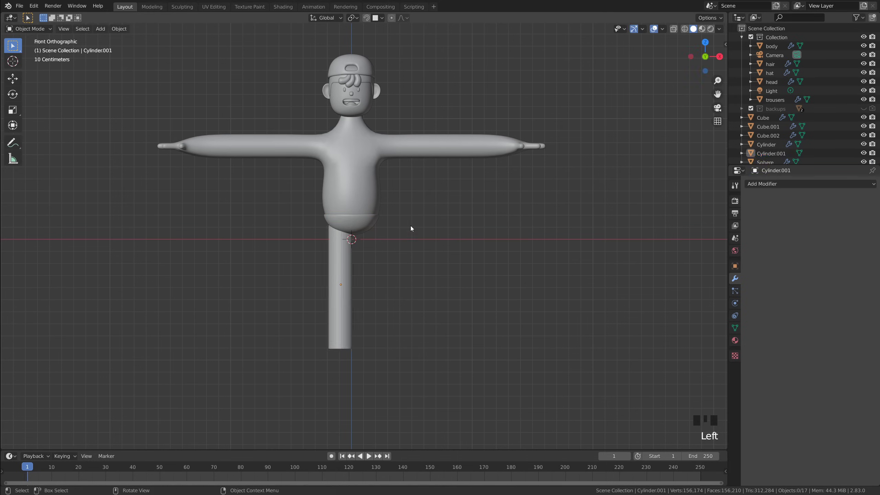
Shift the leg cylinder slightly outward from the center line and up into the trousers.
scroll(382, 217, up, 1)
click(339, 246)
key(g)
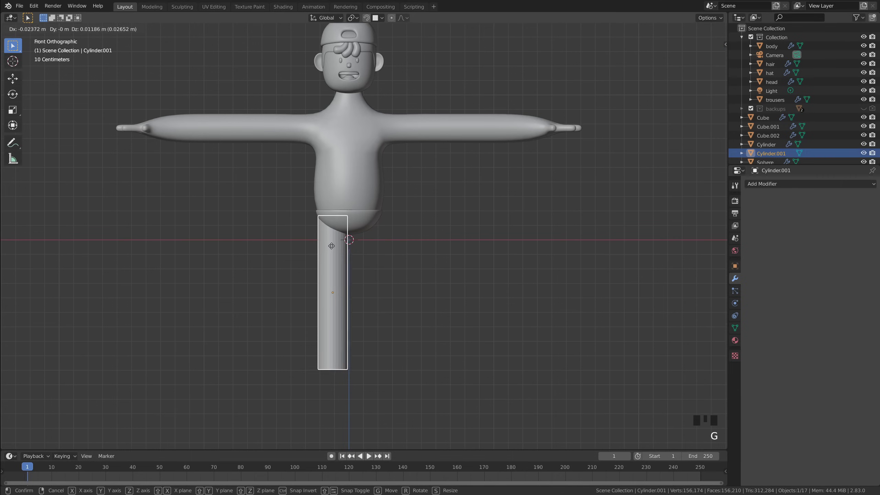
click(333, 245)
click(451, 253)
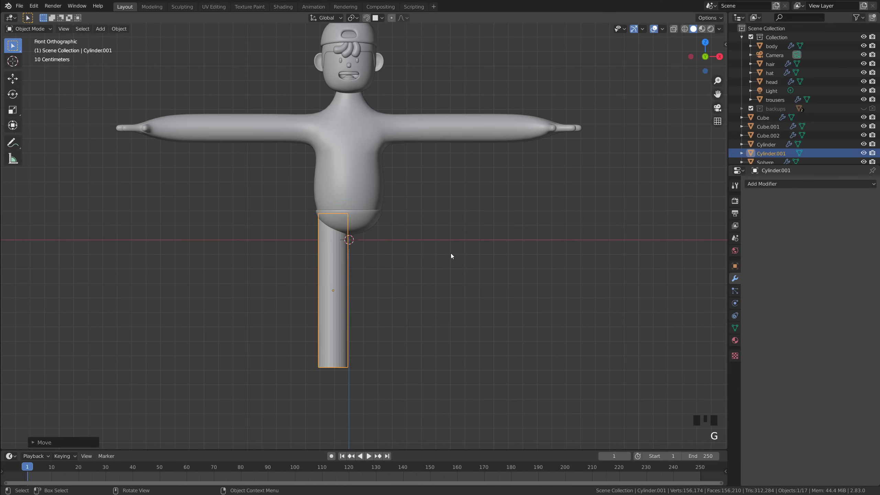
scroll(352, 266, down, 1)
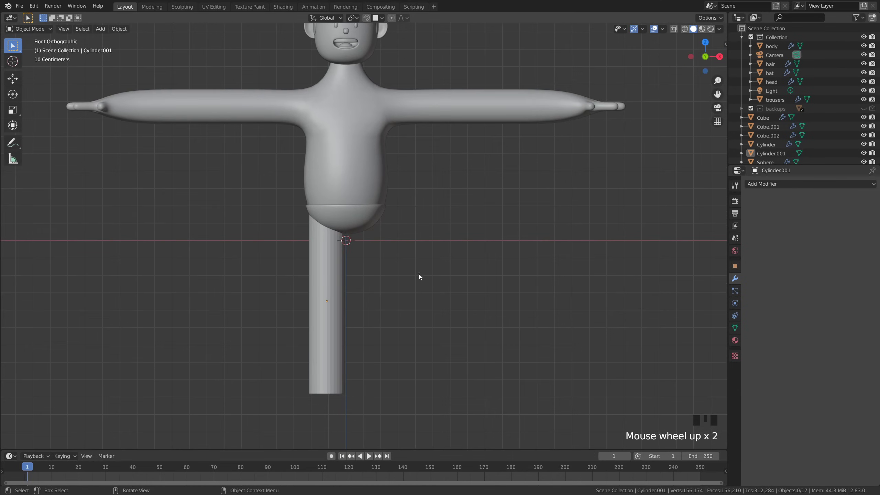
Enable Auto Smooth in the normals settings of the leg cylinder's mesh data.
middle_drag(419, 276, 440, 261)
key(grave)
click(327, 271)
click(735, 328)
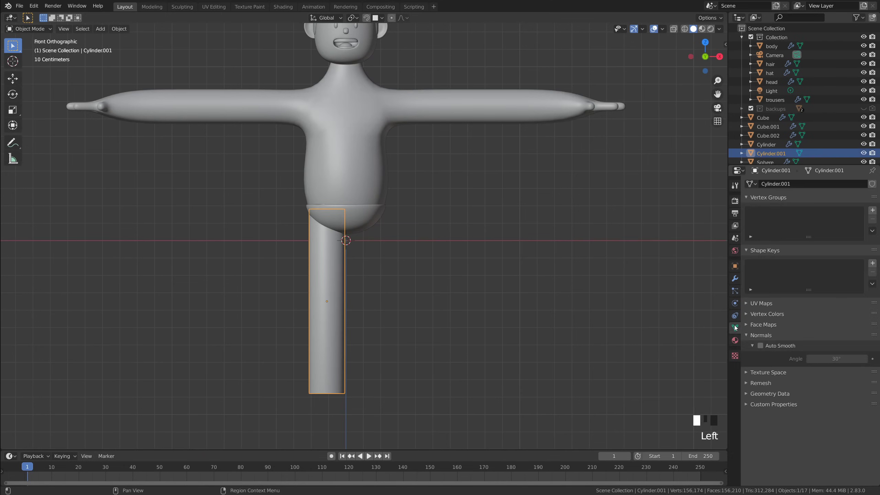
click(760, 346)
click(755, 336)
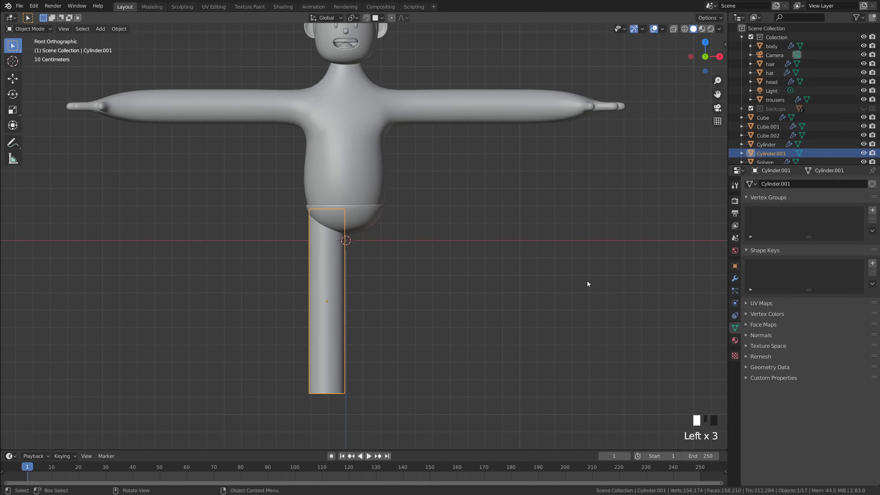
click(436, 242)
scroll(421, 243, down, 3)
middle_drag(419, 243, 349, 243)
key(KP_1)
scroll(344, 254, up, 2)
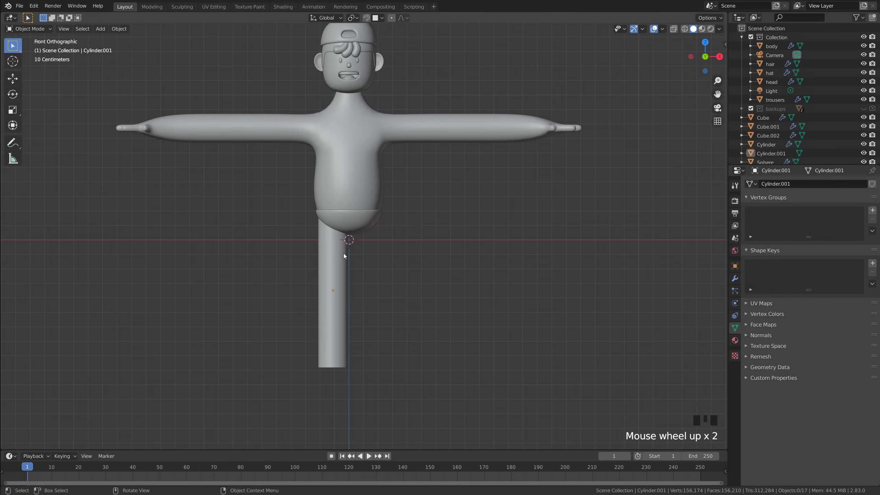
Inset the bottom end face of the leg cylinder in Edit Mode with a thickness of about 0.11.
click(335, 261)
click(401, 267)
mouse_move(401, 267)
middle_down()
mouse_move(433, 235)
mouse_move(350, 282)
mouse_move(370, 314)
mouse_move(373, 260)
mouse_move(397, 251)
middle_up()
click(351, 283)
key(KP_1)
scroll(369, 297, down, 4)
scroll(369, 315, up, 5)
key(Tab)
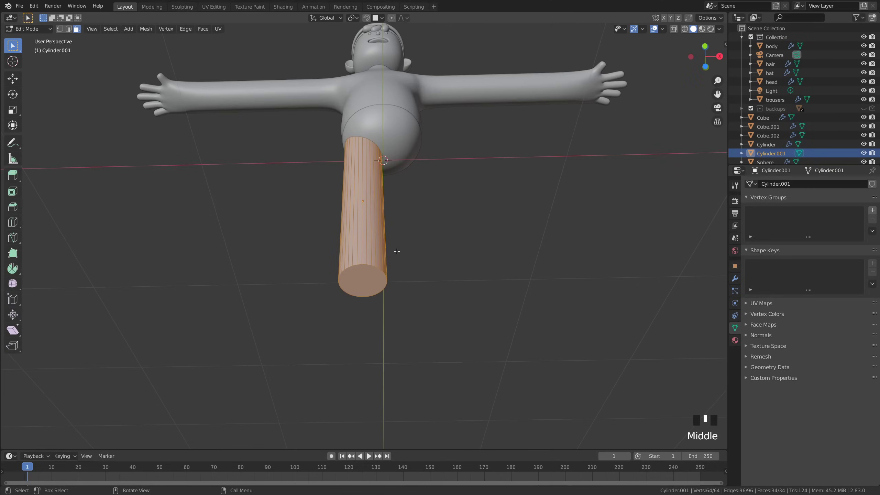
click(363, 281)
scroll(443, 295, up, 2)
shift+middle_drag(444, 295, 495, 232)
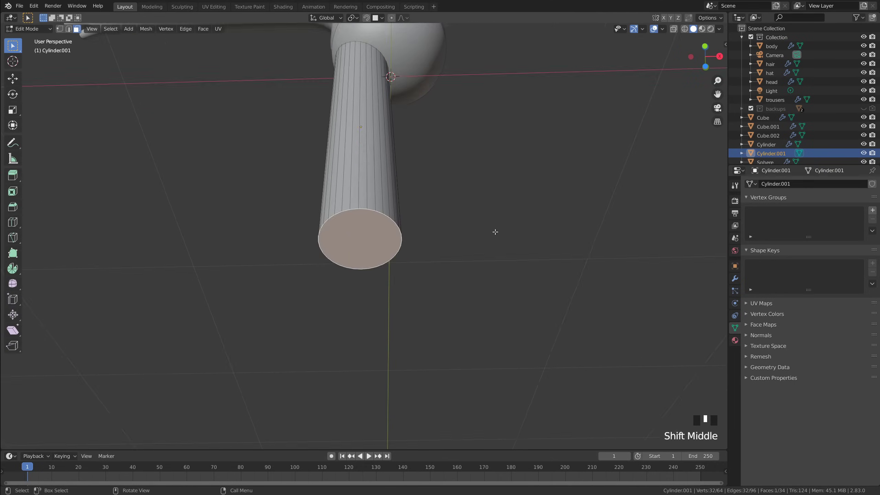
key(i)
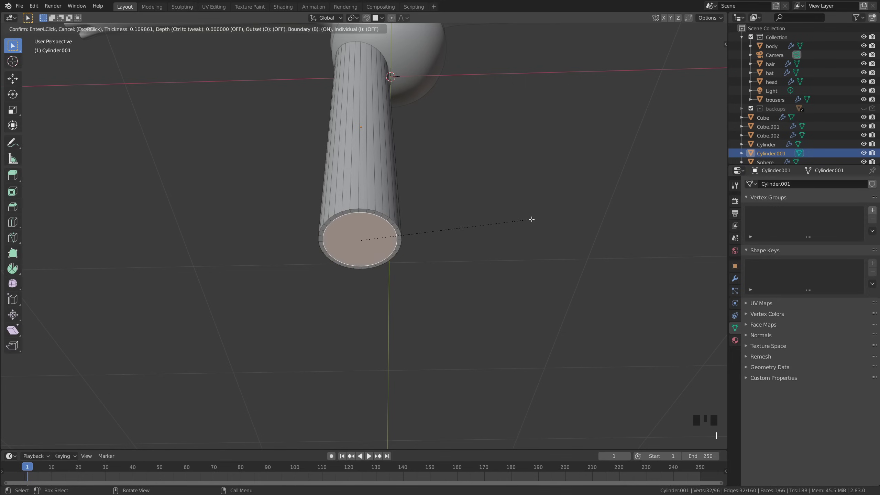
click(532, 219)
Extrude the inset face downward into a short, narrower ankle section and return to Object Mode.
middle_drag(502, 228, 450, 267)
scroll(448, 316, down, 2)
key(e)
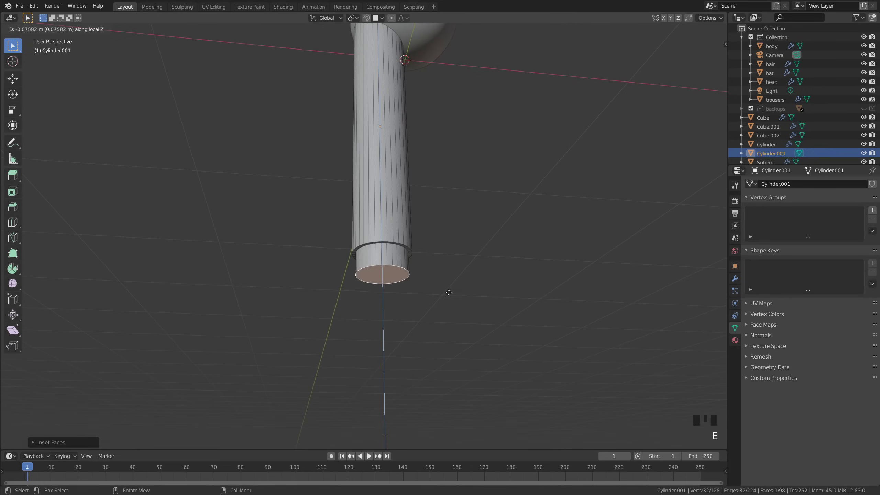
click(458, 305)
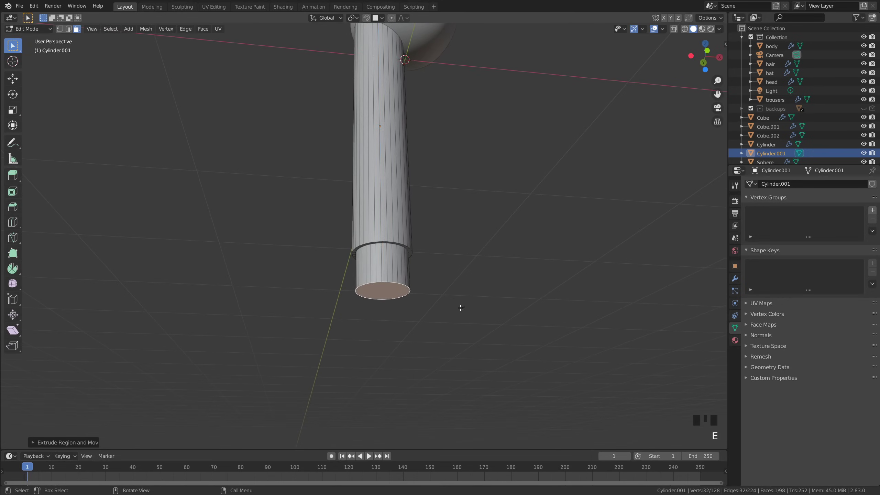
key(Tab)
key(grave)
click(414, 251)
scroll(415, 251, down, 2)
shift+middle_drag(415, 251, 389, 281)
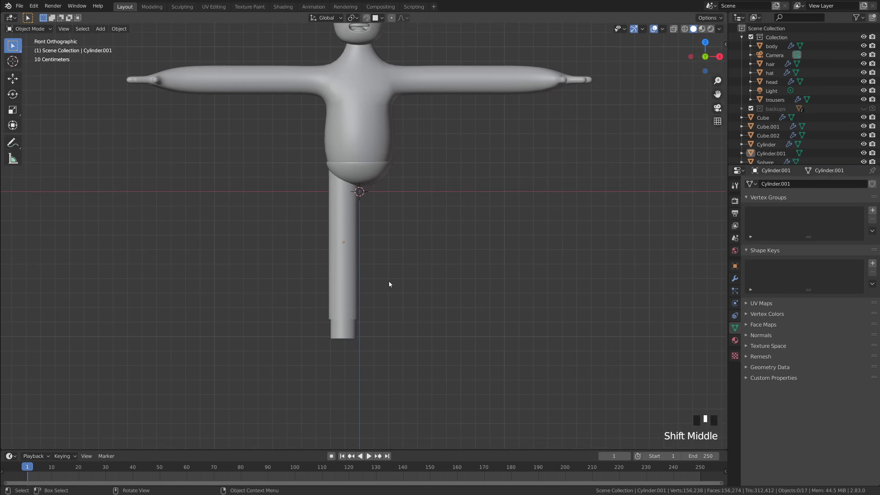
Add a Mirror modifier on the X axis to the leg with the trousers as its mirror object.
scroll(389, 282, up, 3)
click(344, 226)
scroll(344, 226, up, 1)
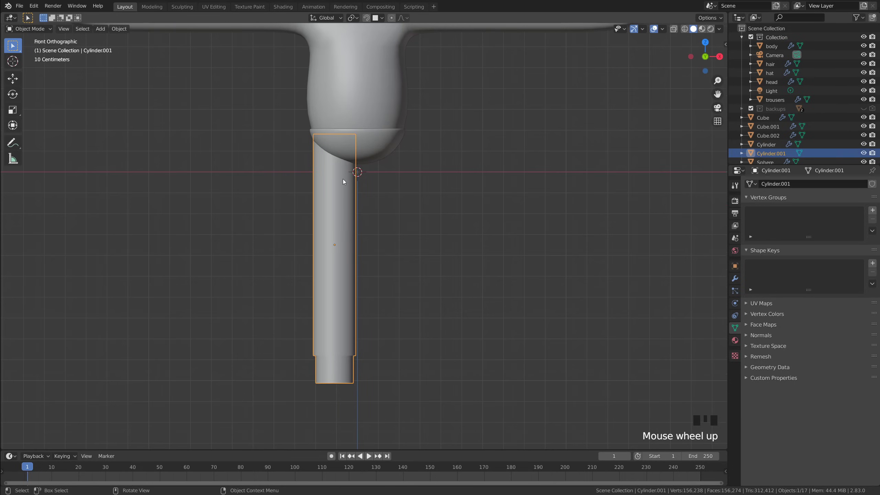
click(736, 280)
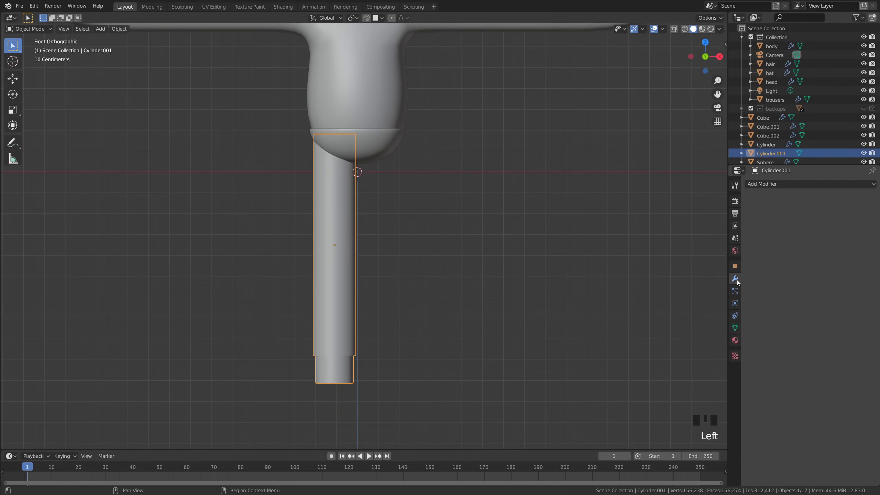
click(768, 184)
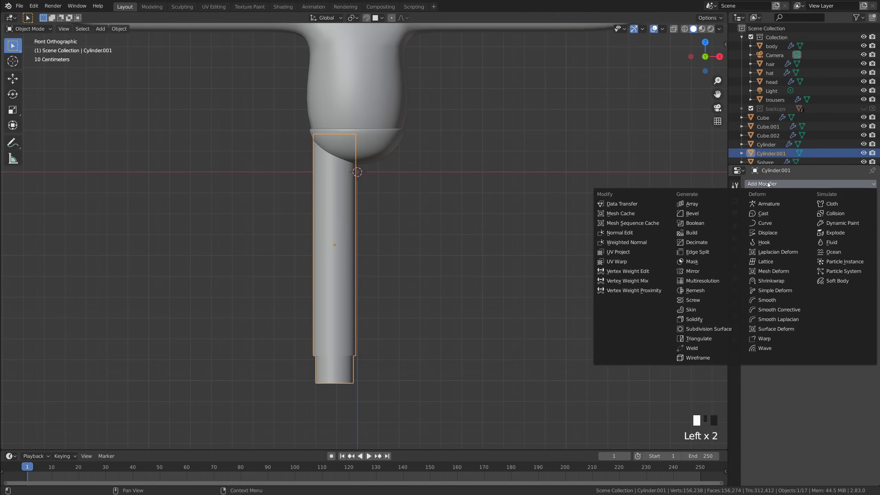
click(693, 271)
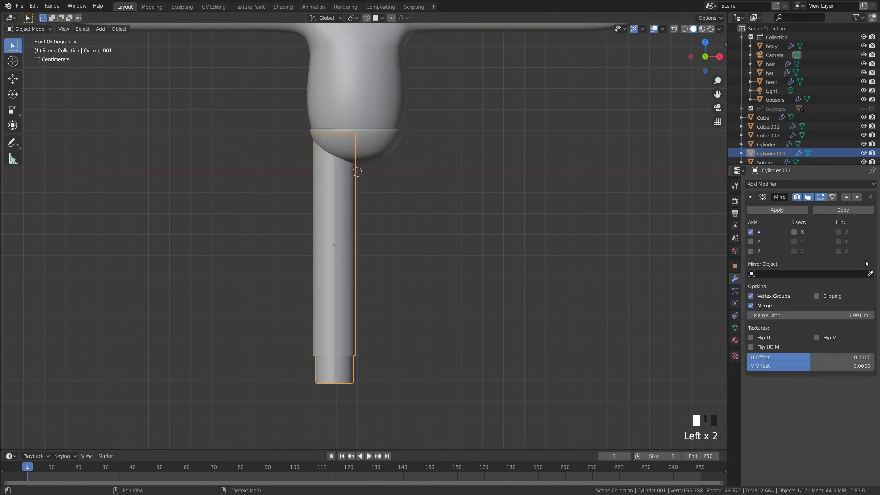
click(380, 135)
middle_drag(476, 181, 424, 224)
scroll(410, 216, down, 3)
key(grave)
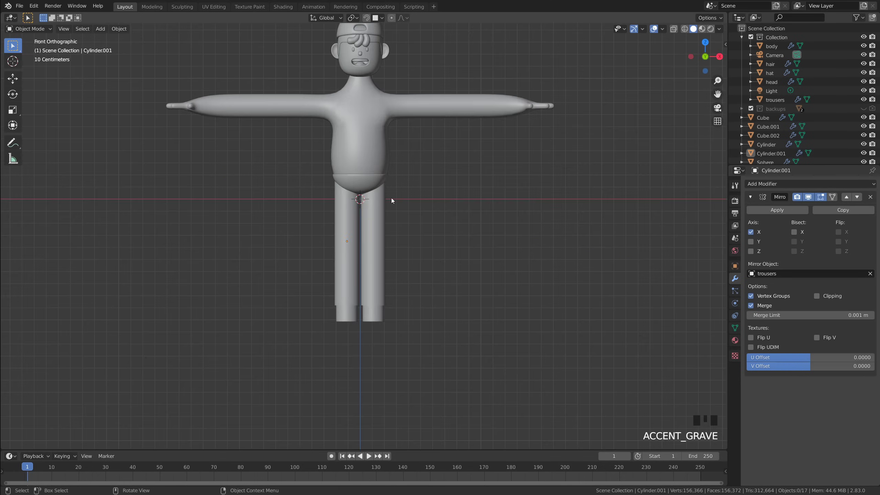
Raise the body's Subdivision levels to 3 for both render and viewport.
shift+middle_drag(391, 198, 382, 225)
scroll(389, 287, up, 2)
shift+middle_drag(389, 288, 395, 224)
click(380, 207)
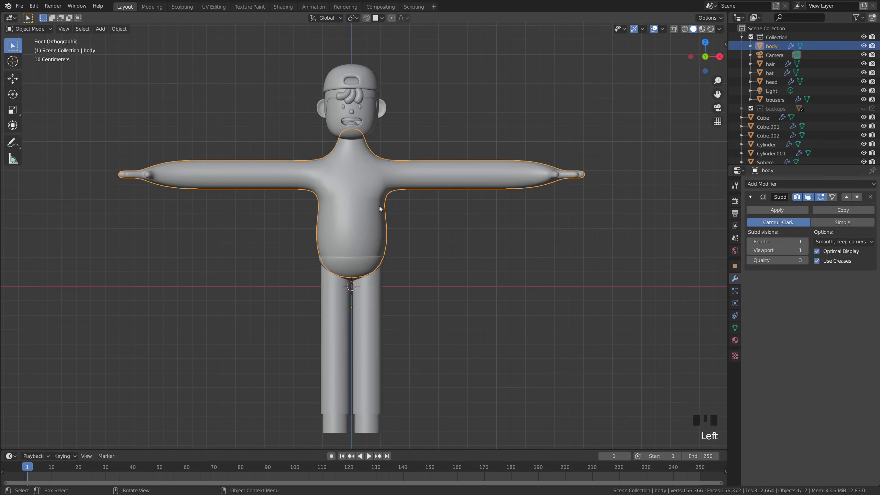
click(451, 230)
scroll(450, 230, up, 2)
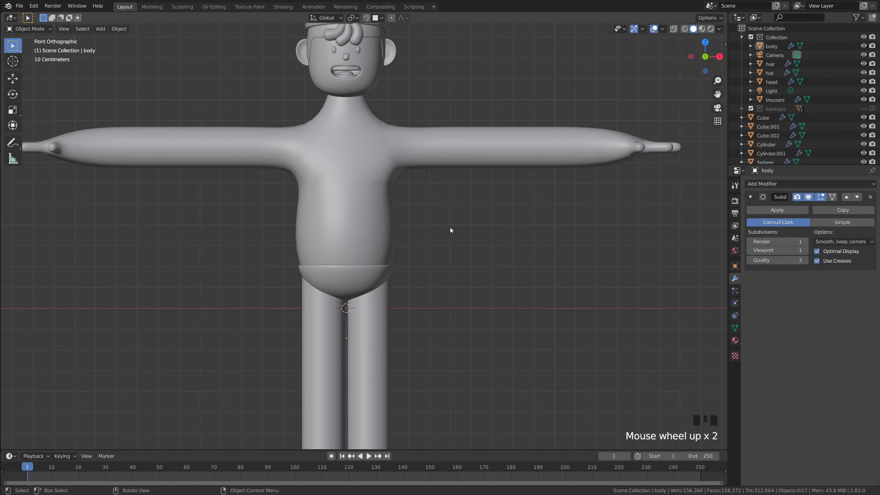
shift+middle_drag(448, 215, 421, 197)
scroll(424, 272, down, 2)
scroll(421, 271, up, 2)
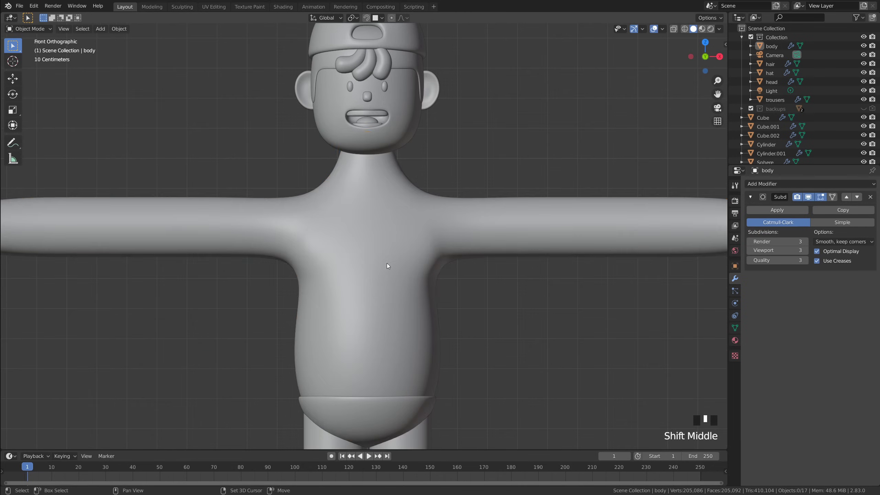
click(381, 262)
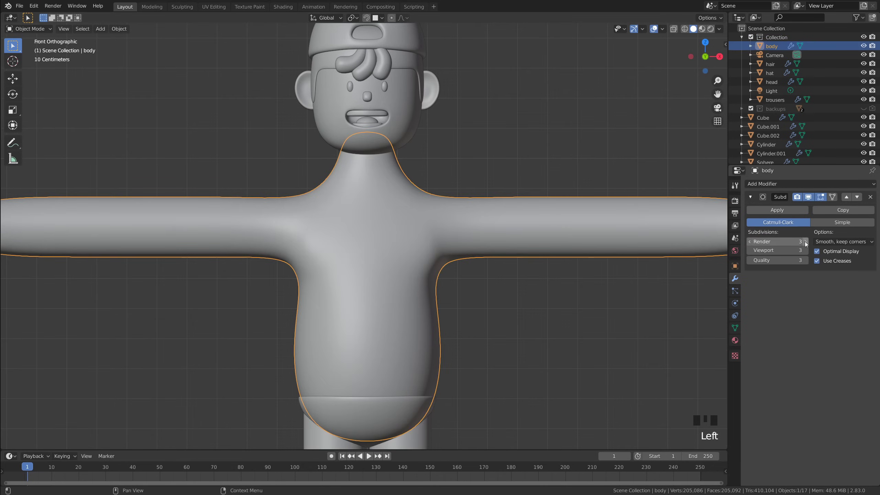
scroll(532, 311, down, 1)
scroll(502, 305, down, 2)
click(456, 296)
scroll(403, 259, up, 3)
shift+middle_drag(403, 259, 399, 260)
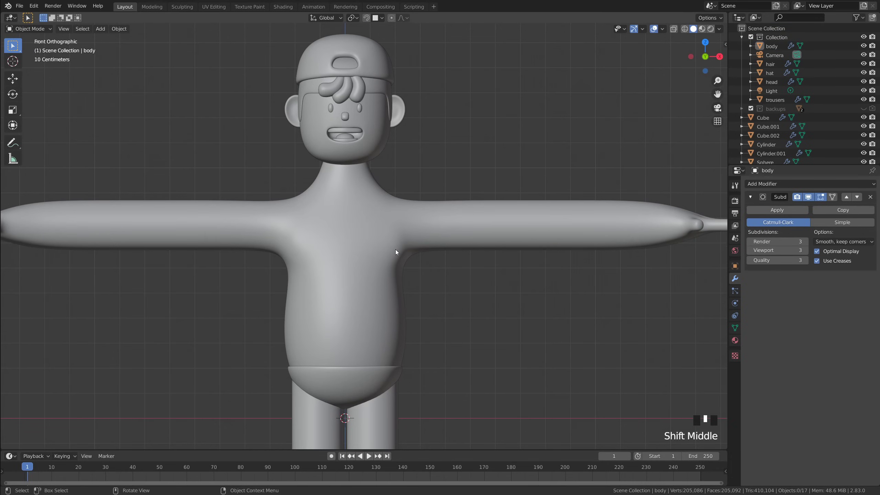
Open the body mesh in Edit Mode from the front and turn on X-ray.
scroll(373, 246, down, 2)
scroll(373, 244, up, 1)
click(373, 244)
scroll(373, 242, up, 1)
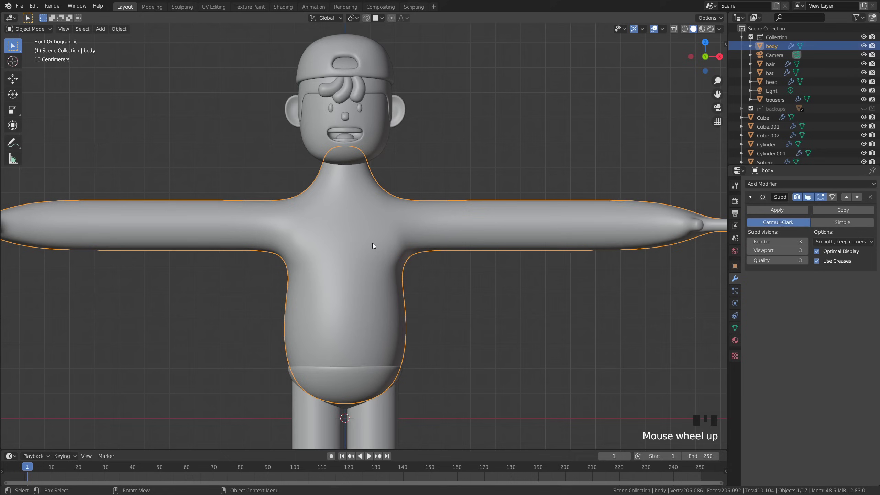
scroll(373, 247, down, 1)
key(Tab)
shift+middle_drag(373, 248, 386, 228)
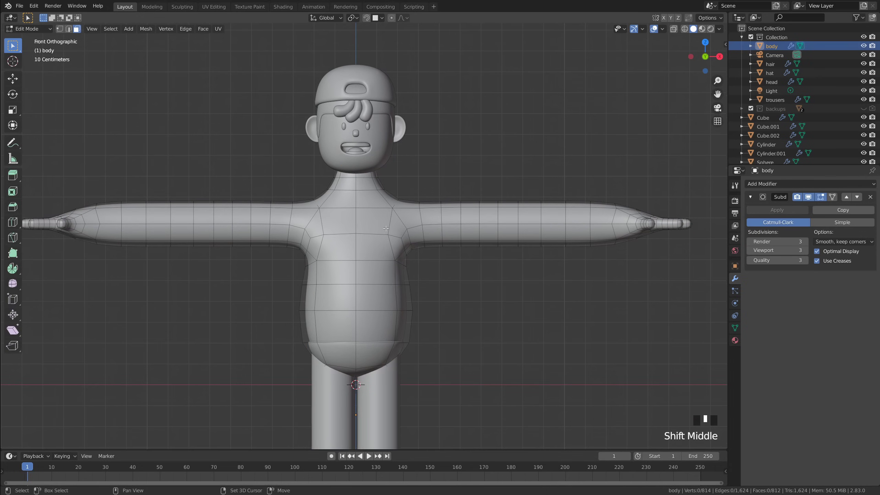
scroll(368, 231, down, 1)
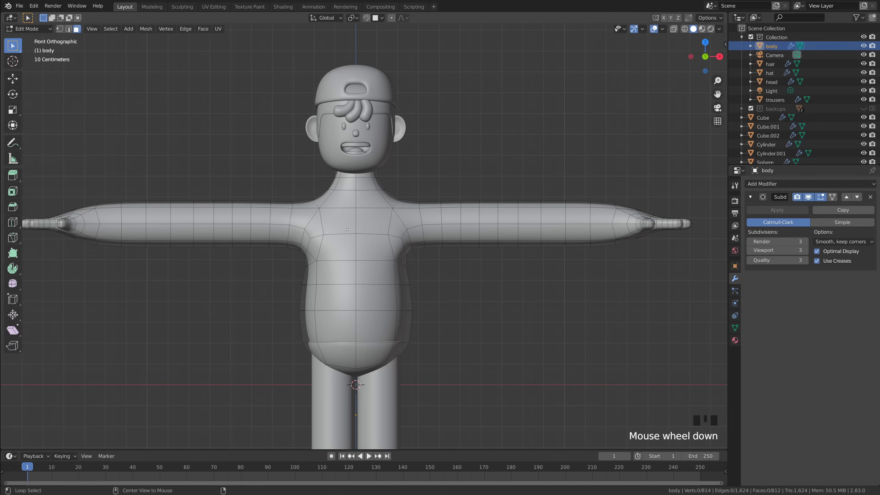
key(alt+z)
shift+middle_drag(347, 230, 343, 213)
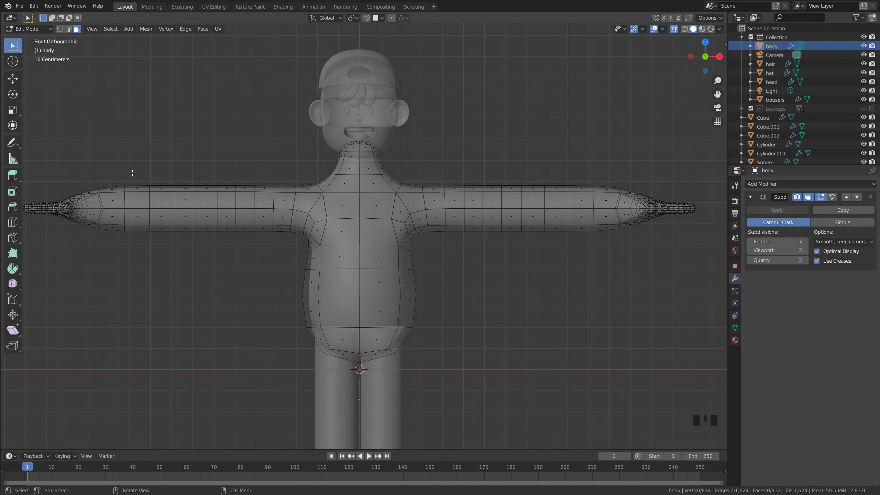
Duplicate the body's torso and arm faces, from the neck base to the waist and out to the forearms, in place and separate them as a new object.
key(b)
drag(131, 174, 592, 317)
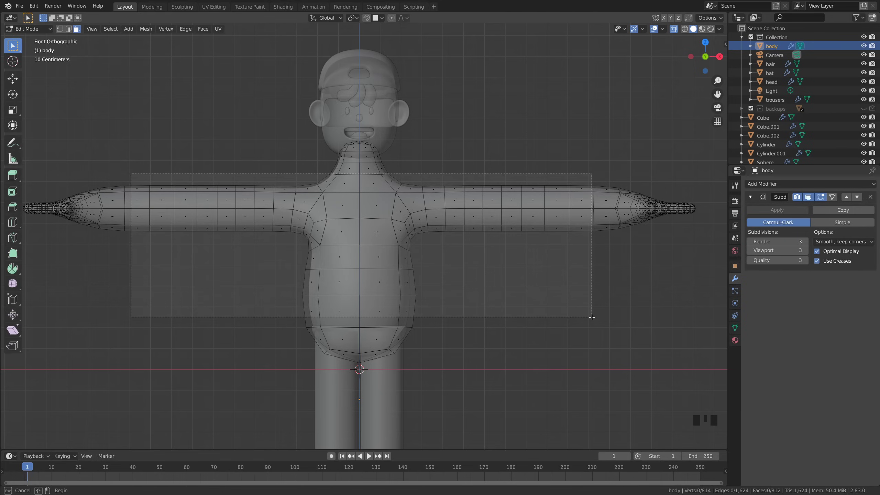
drag(592, 317, 592, 316)
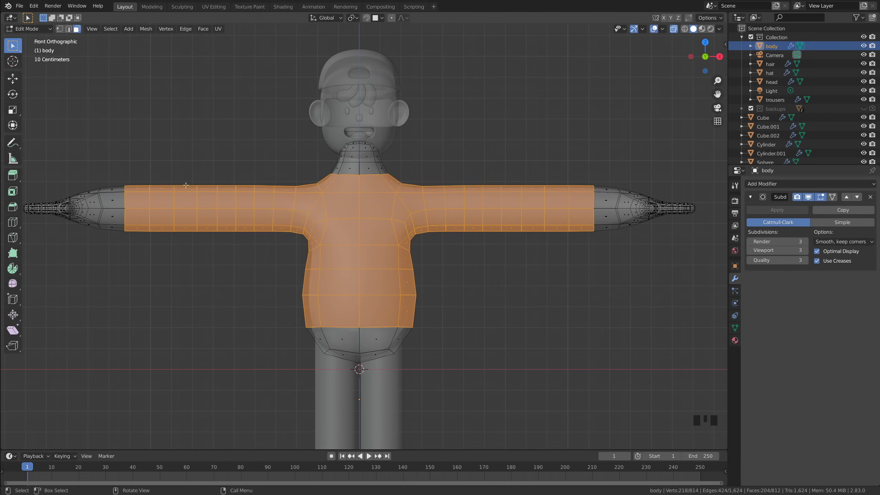
key(shift+d)
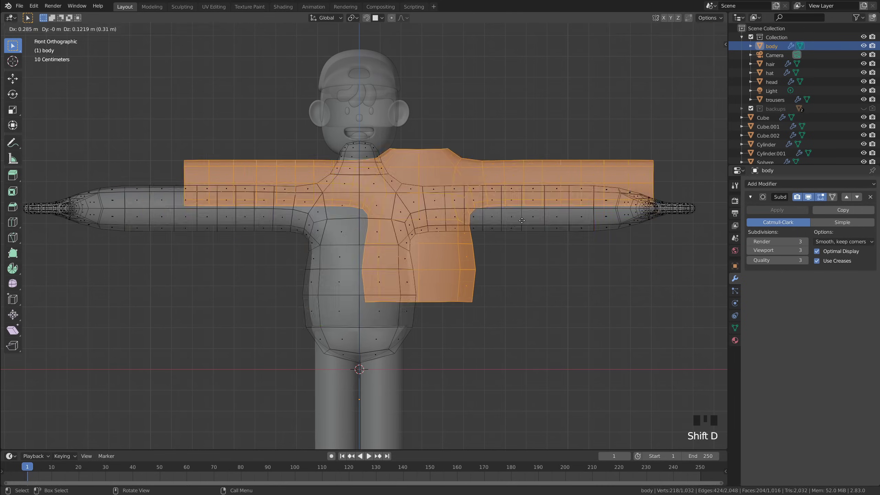
right_click(485, 194)
key(p)
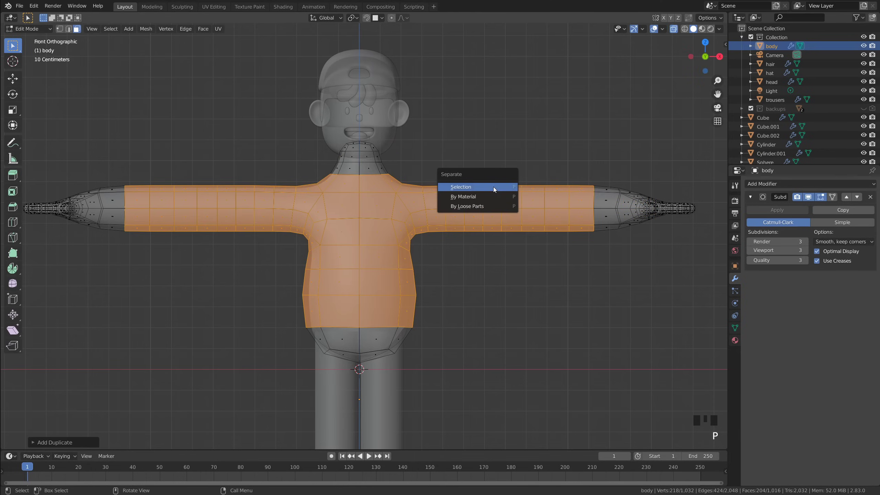
click(494, 189)
key(Tab)
Rename the separated torso and sleeves object to "jumper".
click(520, 262)
click(412, 218)
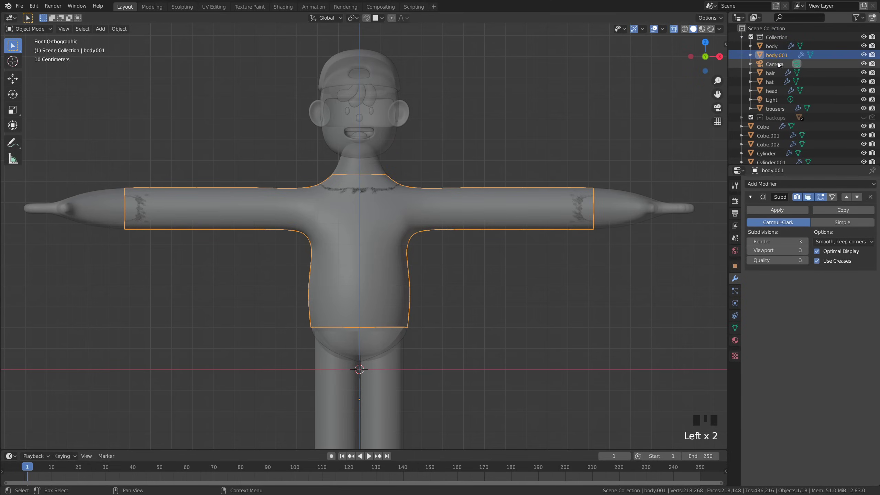
double_click(776, 54)
text(jumper)
key(Return)
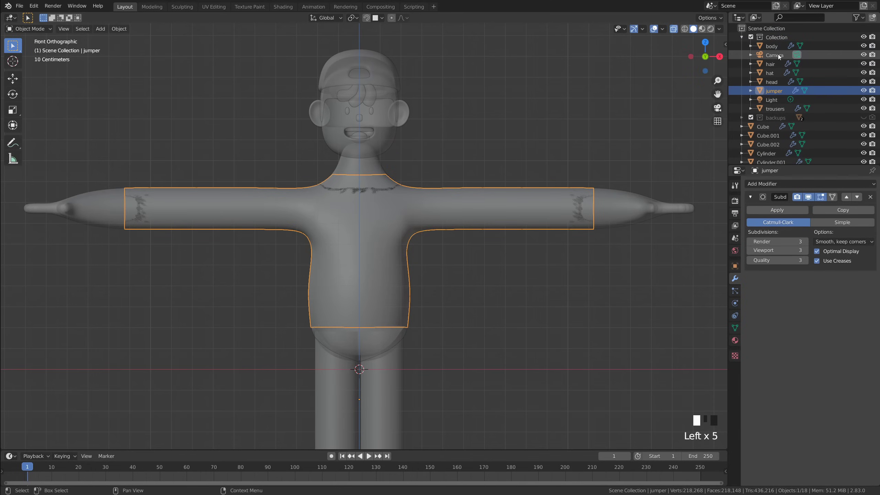
Turn off X-ray and examine how the jumper lies over the body at the neck and sleeves.
click(531, 141)
scroll(531, 141, up, 5)
middle_drag(490, 117, 592, 207)
key(alt+z)
scroll(542, 238, down, 4)
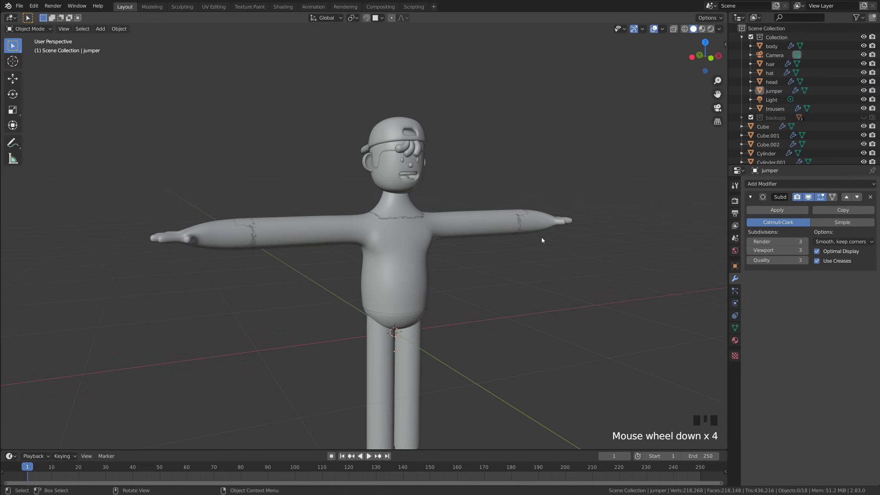
shift+middle_drag(542, 238, 483, 235)
scroll(472, 230, up, 2)
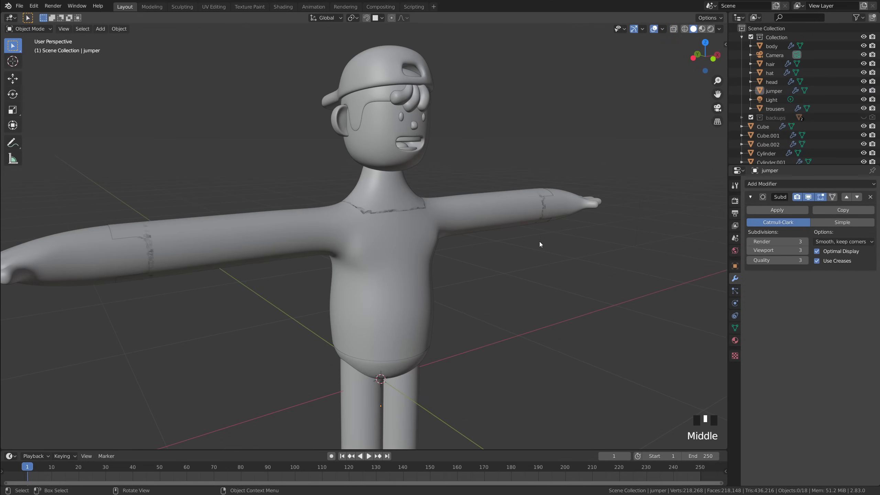
Add a Solidify modifier to the jumper above its Subdivision modifier and set the Offset to 0.
click(487, 215)
click(773, 185)
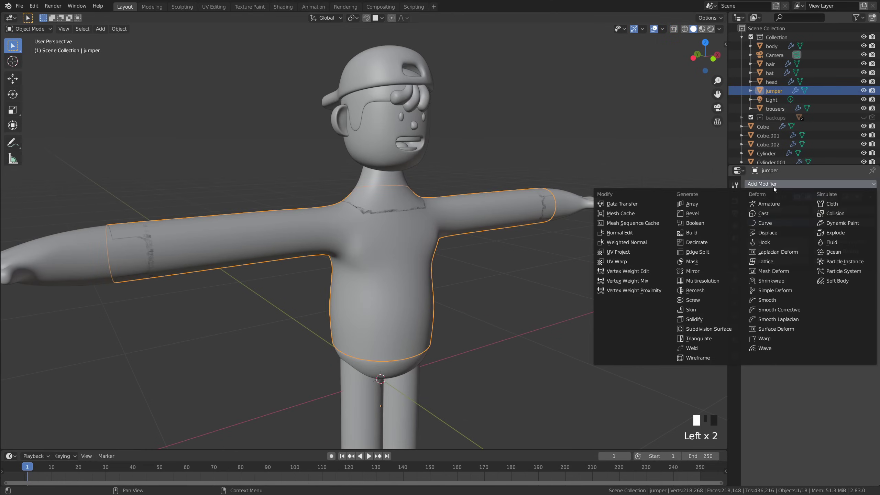
click(700, 319)
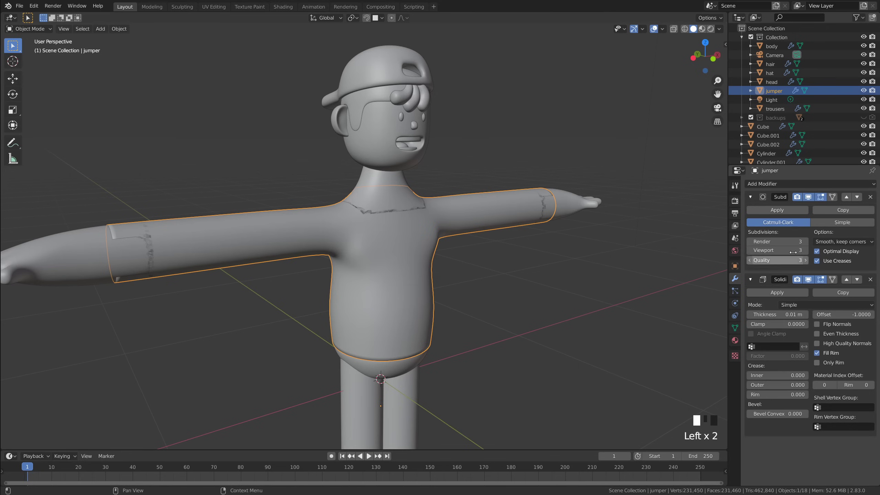
click(847, 280)
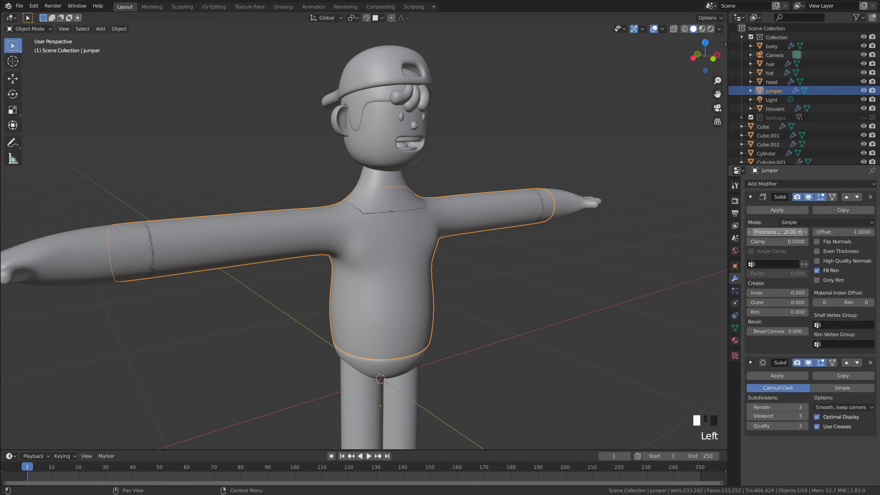
text(0)
key(Return)
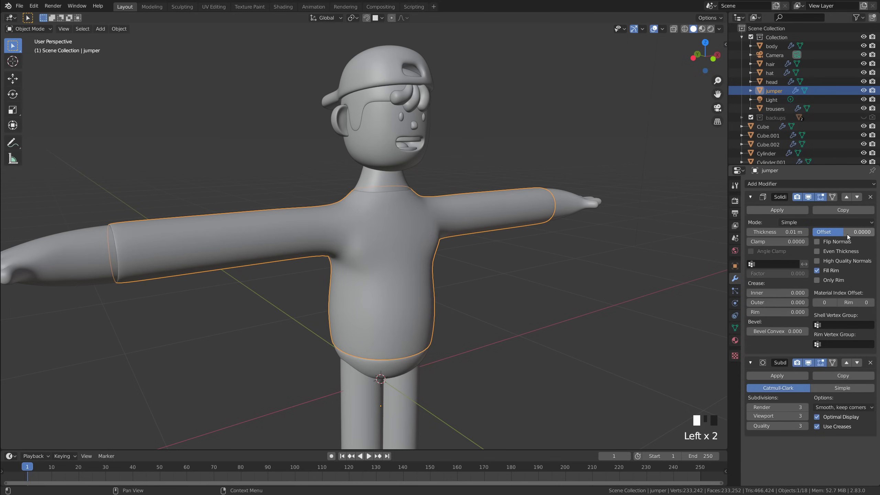
Set the jumper's Solidify thickness to 0.03 m, checking the fit from the front.
click(808, 233)
click(806, 232)
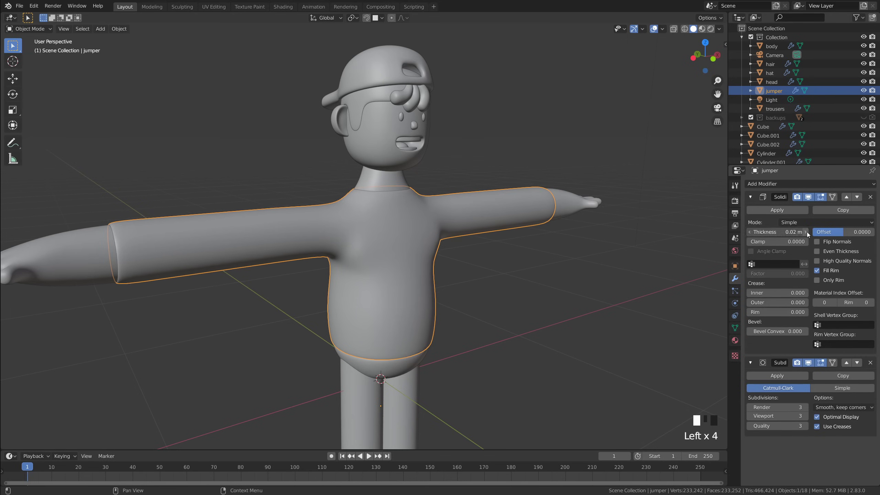
click(590, 295)
middle_drag(590, 295, 497, 270)
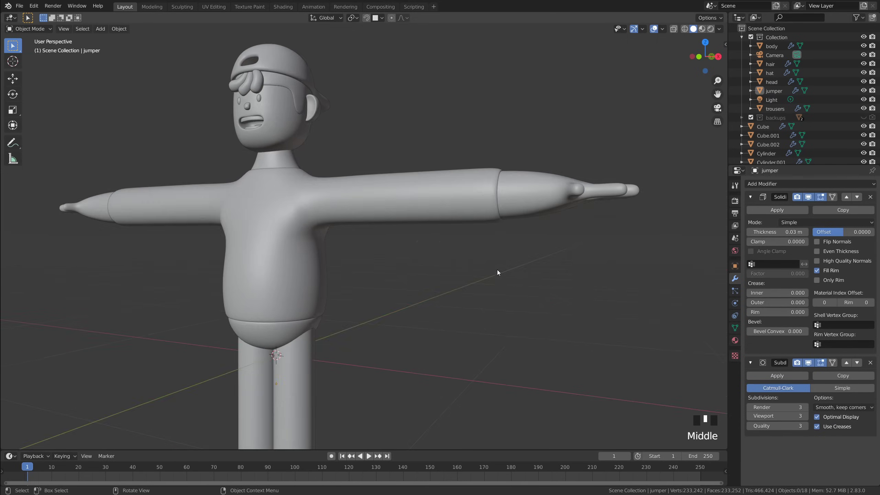
key(grave)
key(grave)
scroll(373, 270, up, 1)
shift+middle_drag(372, 270, 410, 285)
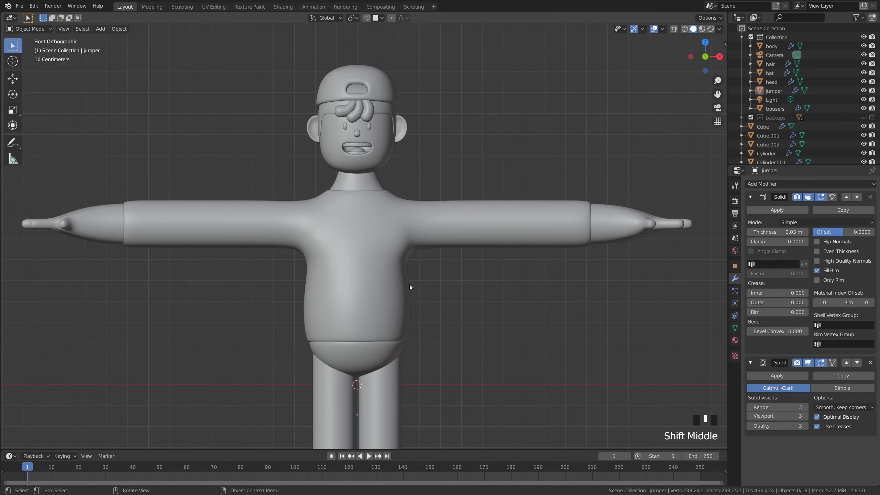
click(806, 232)
click(750, 232)
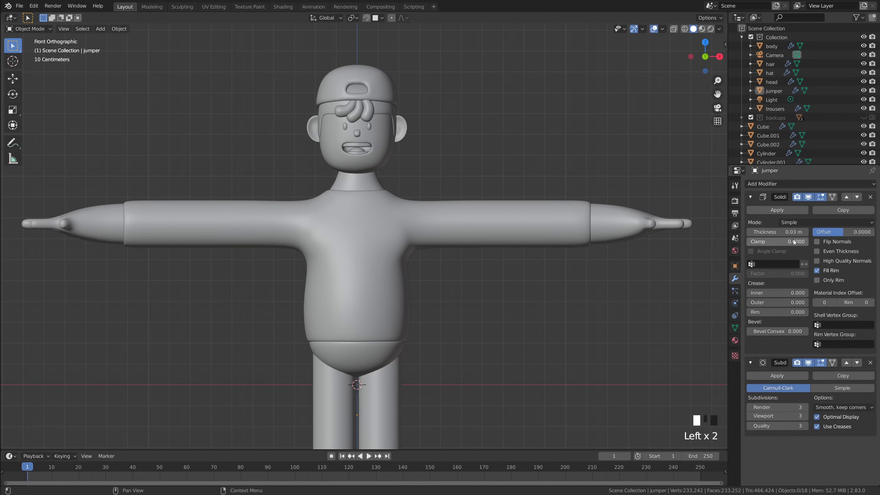
Examine the thickened jumper on the figure from the front and at an angle, including the waist and legs.
click(489, 303)
middle_drag(488, 302, 454, 274)
scroll(506, 294, down, 3)
middle_drag(506, 293, 468, 293)
key(grave)
shift+middle_drag(414, 260, 479, 302)
key(grave)
scroll(404, 243, up, 3)
shift+middle_drag(403, 222, 381, 241)
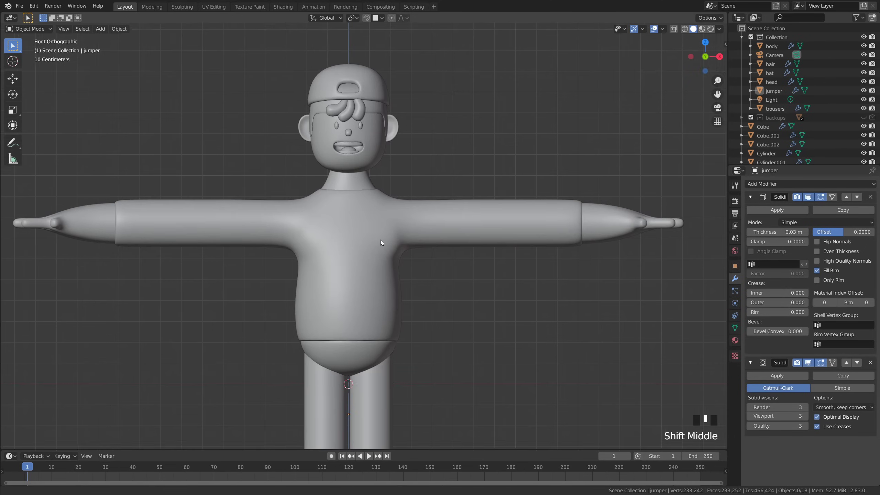
scroll(407, 320, down, 4)
shift+middle_drag(407, 320, 401, 304)
scroll(363, 397, up, 2)
shift+middle_drag(363, 398, 427, 294)
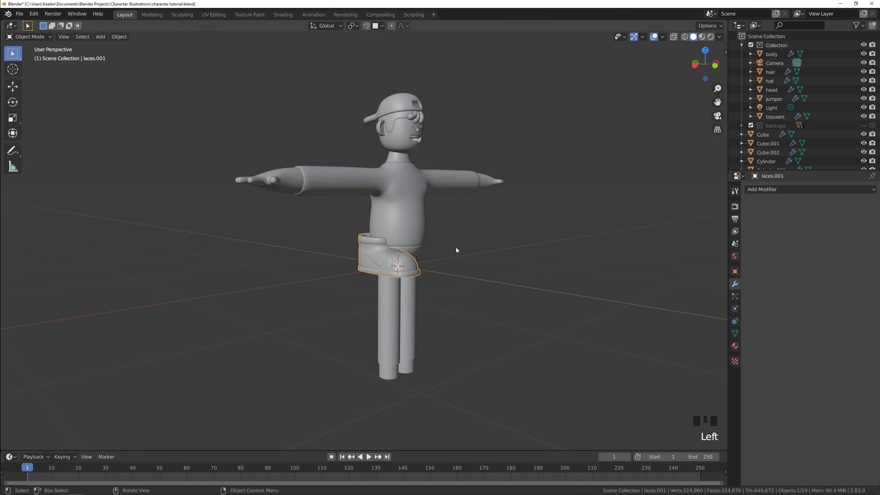
Move the shoe out of the body along X and down to the lower end of the character's right leg.
middle_drag(456, 247, 503, 256)
key(g)
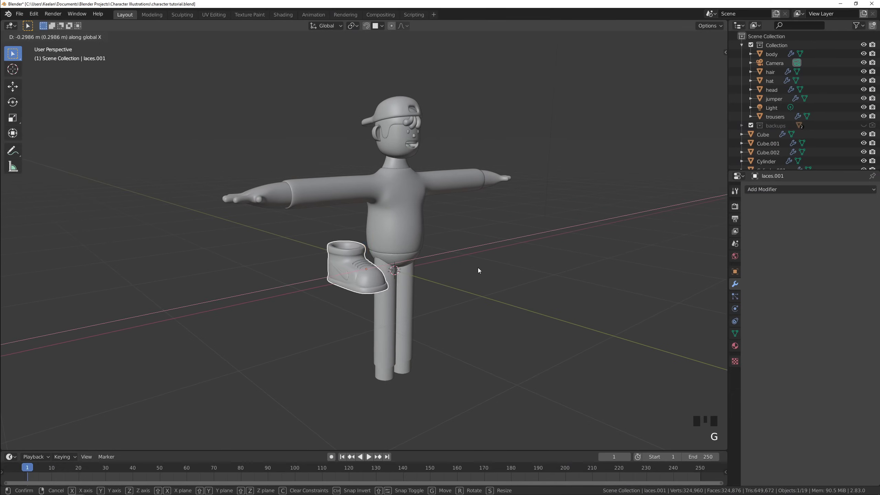
click(477, 268)
key(grave)
shift+middle_drag(394, 215, 409, 132)
scroll(382, 195, up, 4)
key(g)
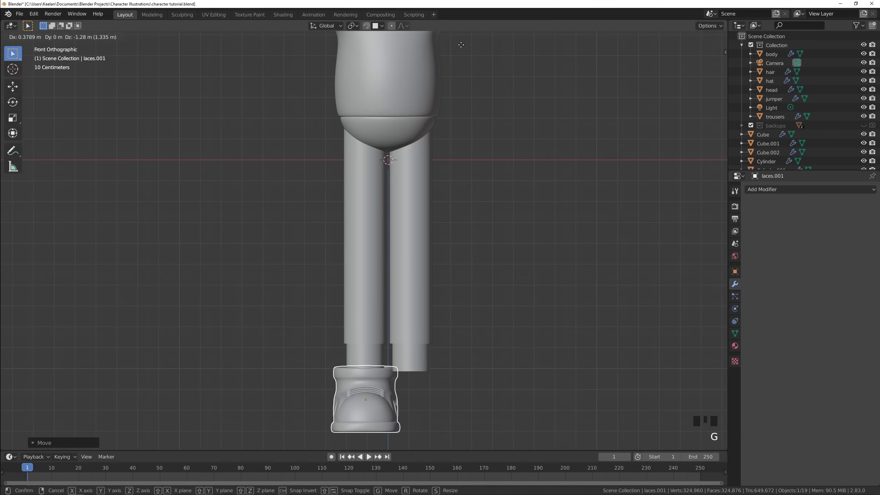
click(467, 46)
Scale the shoe down to suit the leg width and raise it to meet the ankle.
shift+middle_drag(533, 231, 513, 157)
scroll(513, 157, up, 2)
key(s)
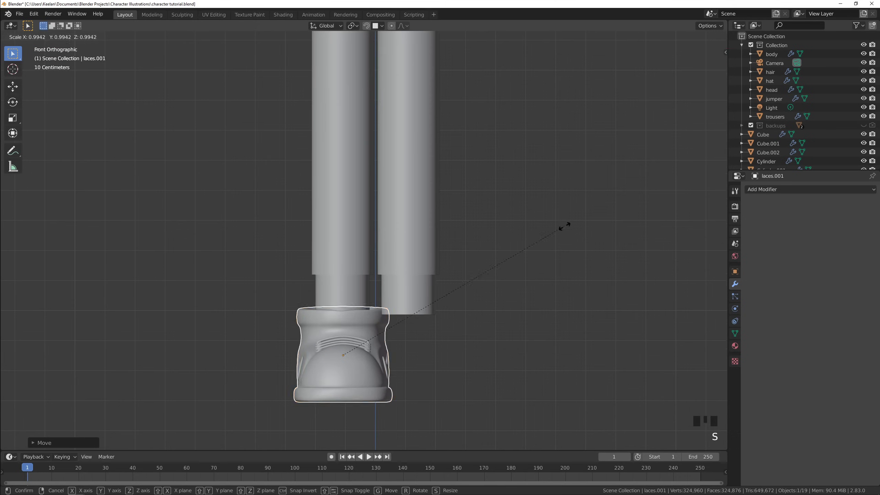
click(514, 270)
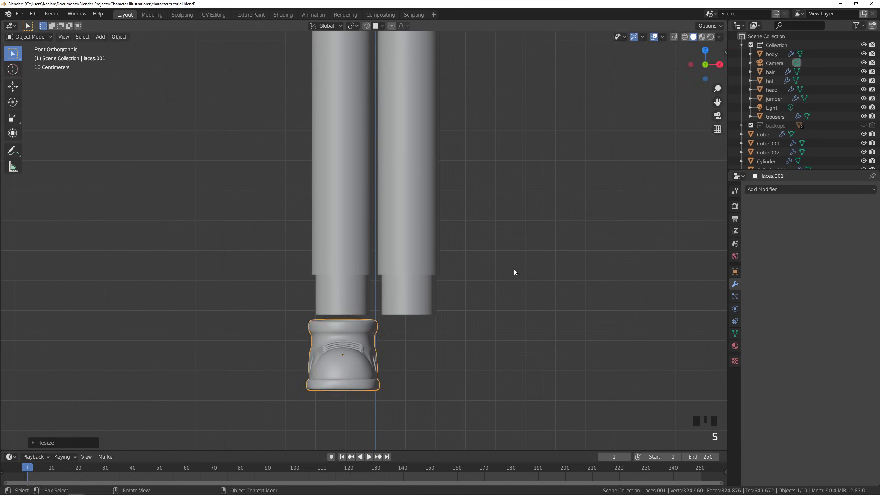
key(g)
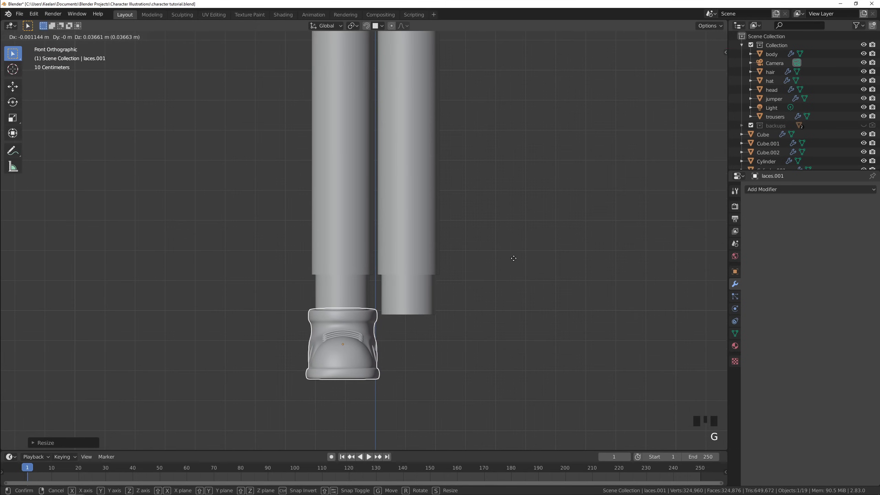
click(514, 258)
In the left view, shift the shoe forward along the Y axis beneath the ankle.
key(grave)
click(456, 259)
shift+middle_drag(457, 259, 367, 242)
scroll(367, 242, up, 2)
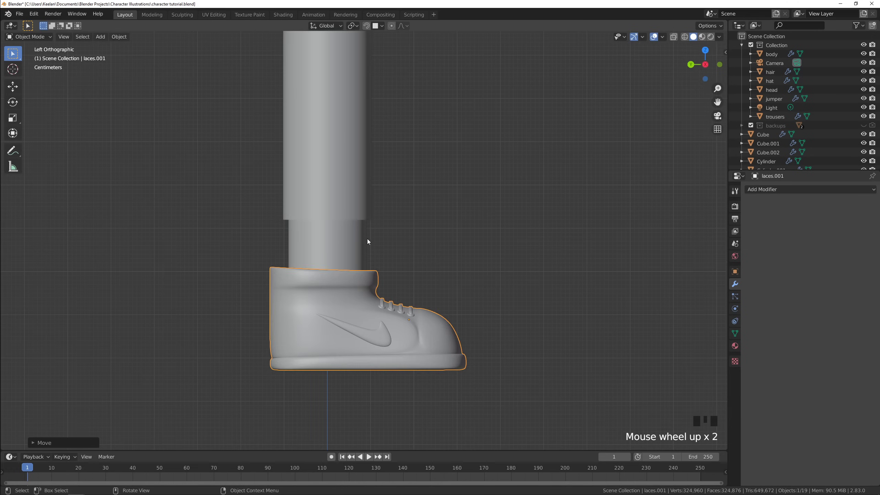
key(g)
key(y)
click(423, 254)
In the front view, scale the shoe down further and raise it so its collar slightly overlaps the ankle.
key(grave)
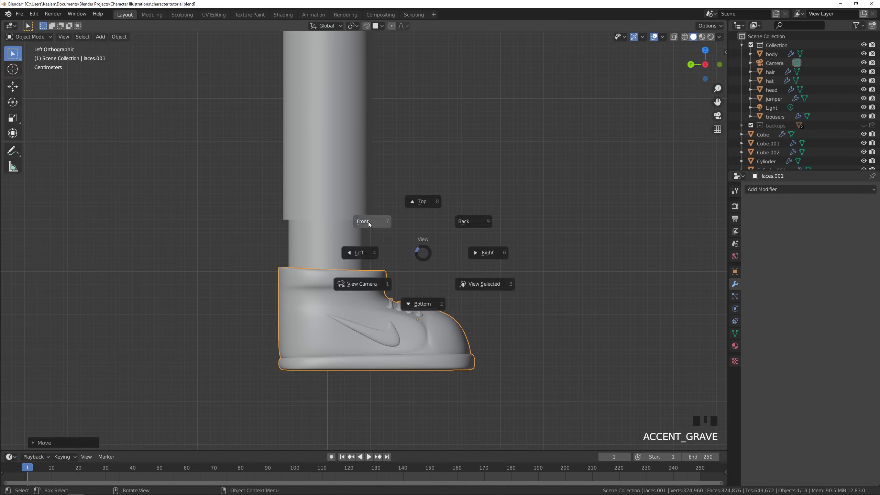
click(368, 221)
scroll(432, 260, down, 1)
scroll(417, 291, up, 1)
key(s)
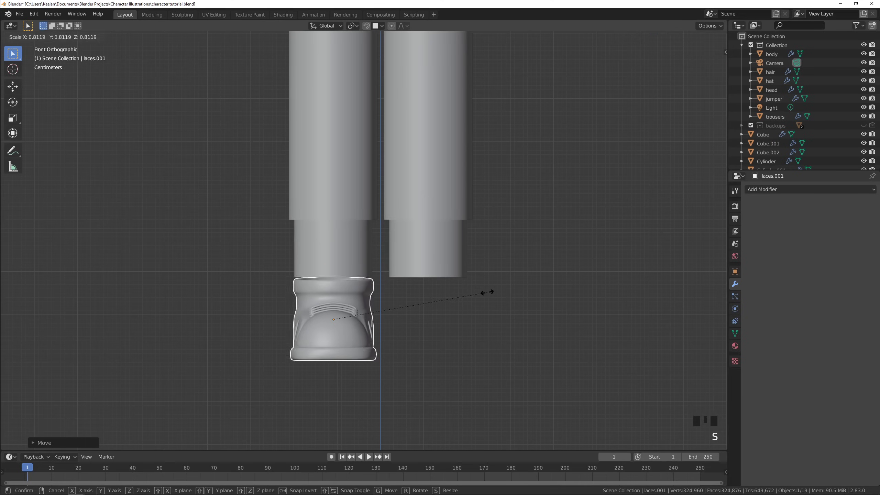
click(491, 292)
key(g)
click(492, 288)
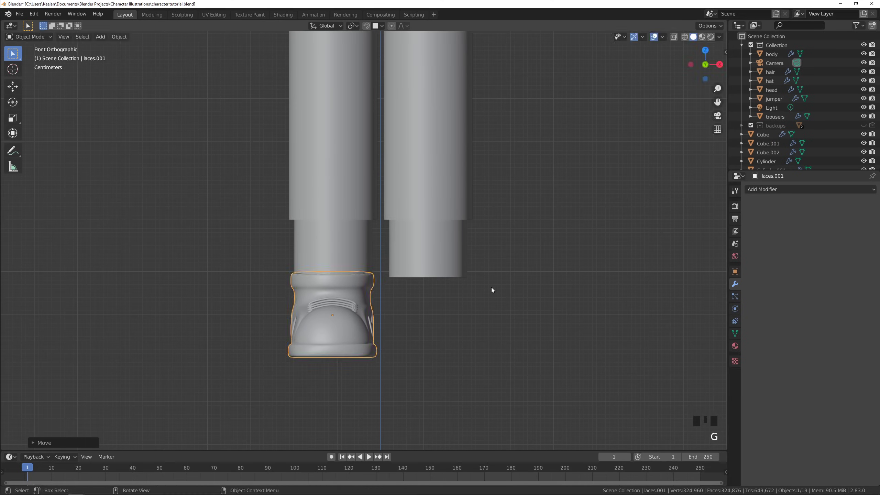
key(s)
click(496, 285)
In the left view, move the resized shoe back along Y so its collar surrounds the ankle.
key(grave)
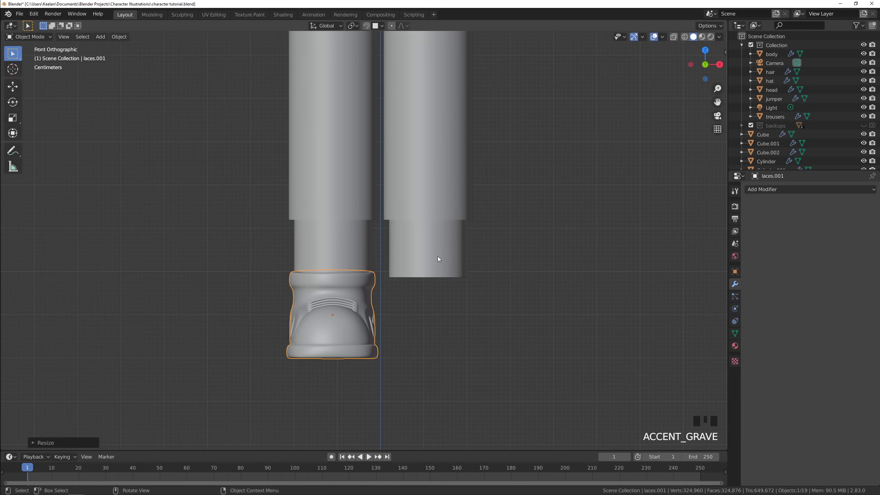
key(g)
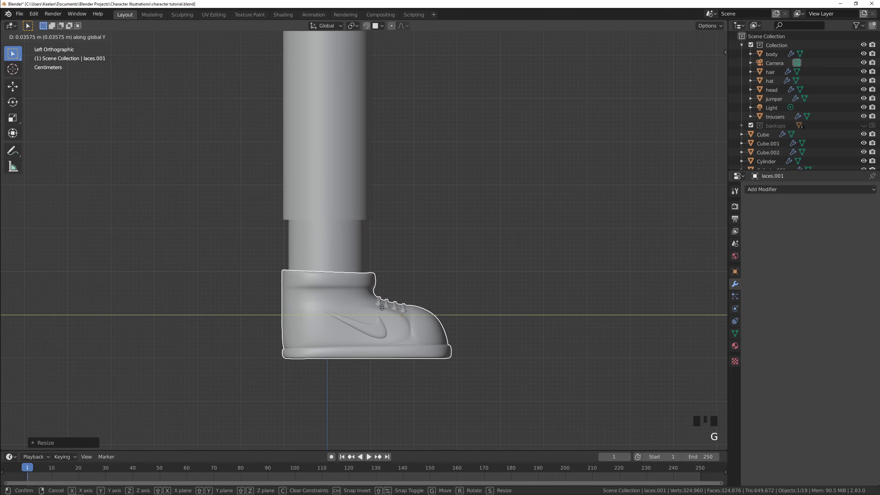
click(383, 307)
click(481, 272)
Apply the Mirror modifier on the legs and set their origin to Center of Mass (Surface).
middle_drag(482, 271, 369, 266)
scroll(403, 276, down, 5)
double_click(378, 190)
shift+middle_drag(378, 190, 323, 302)
scroll(399, 295, up, 2)
shift+middle_drag(400, 295, 382, 351)
middle_drag(325, 201, 347, 213)
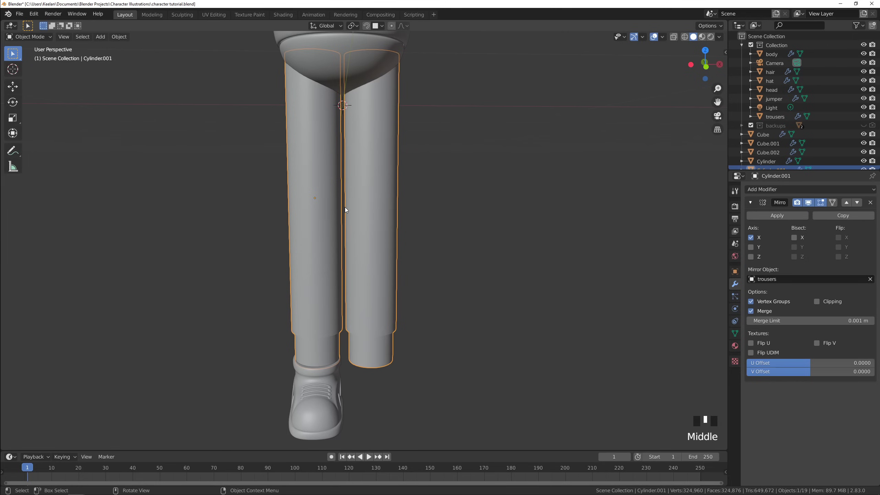
click(777, 215)
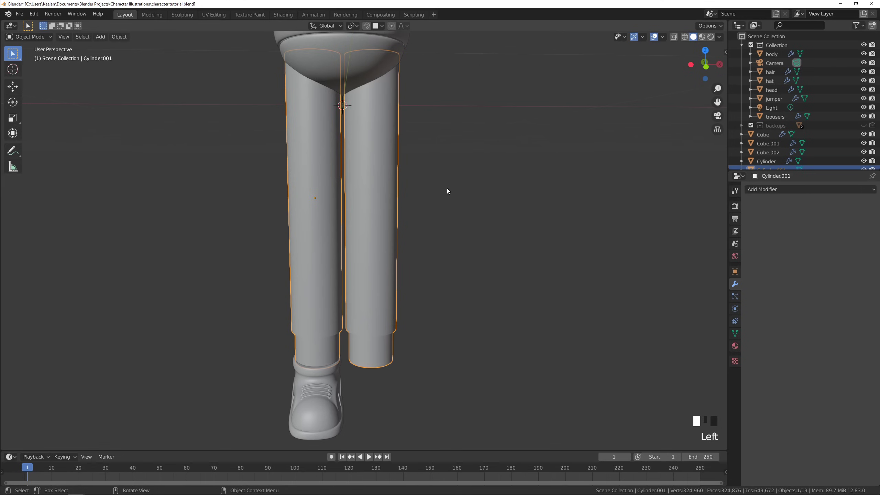
click(116, 38)
mouse_move(132, 56)
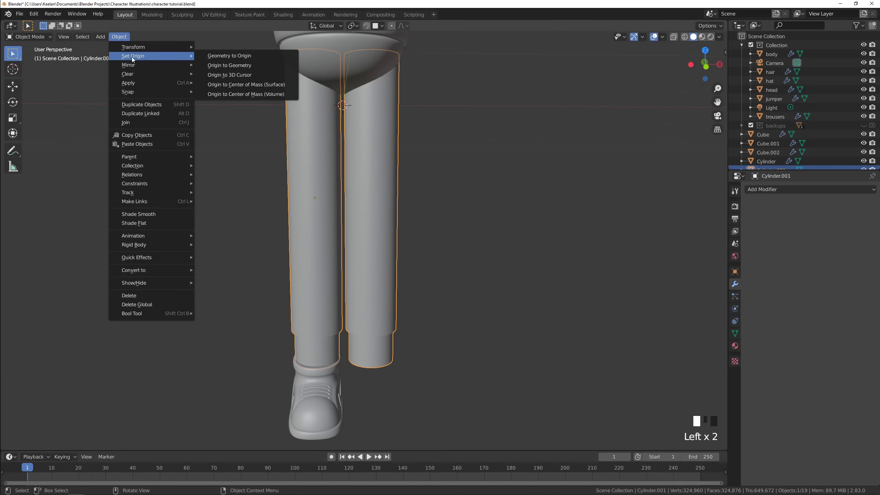
click(250, 85)
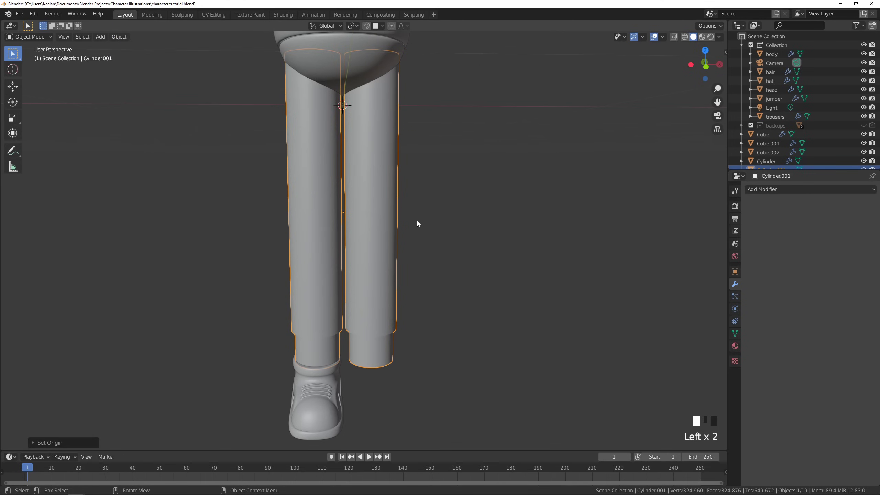
Add an X-axis Mirror modifier to the shoe with the legs as the mirror object.
scroll(376, 318, down, 2)
click(364, 341)
middle_drag(363, 342, 446, 327)
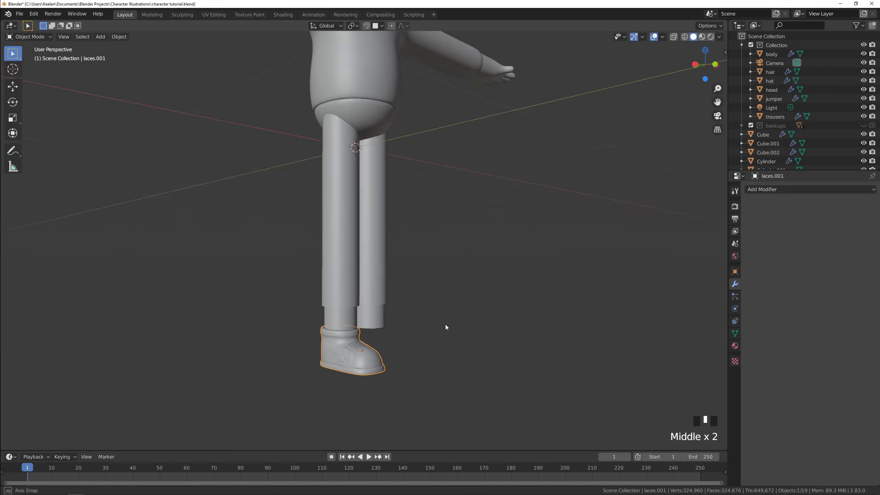
click(783, 190)
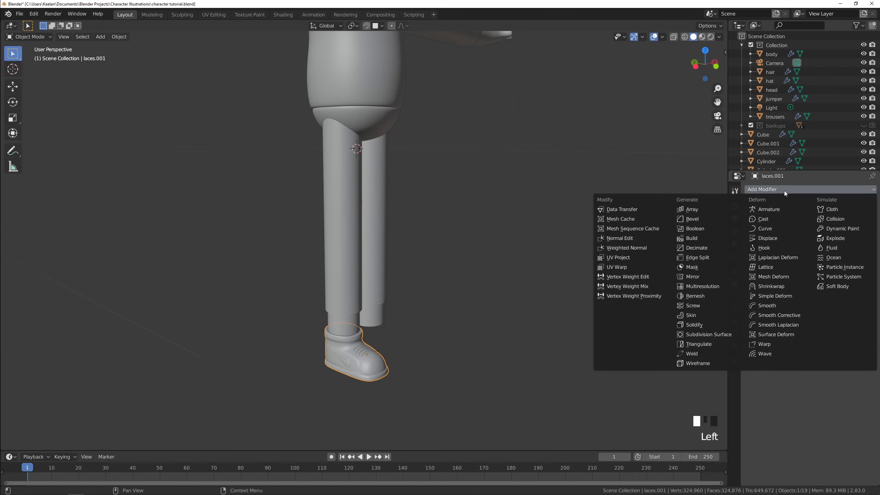
click(702, 280)
click(870, 279)
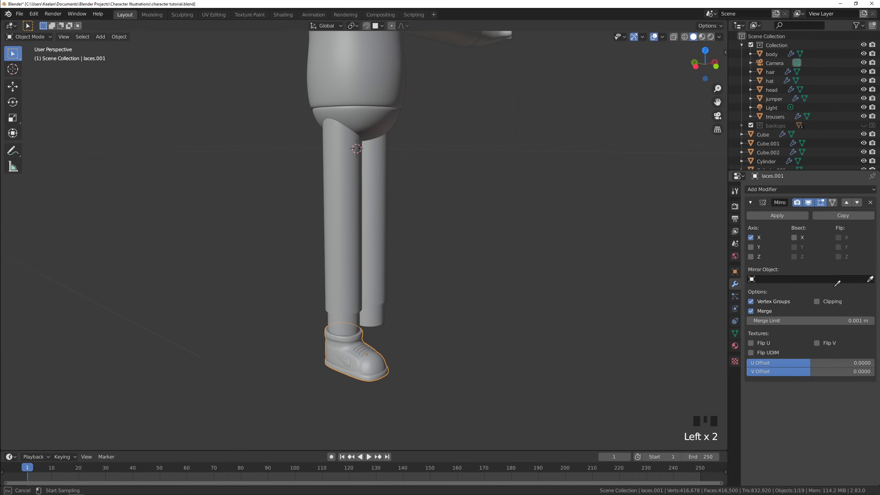
click(368, 240)
scroll(456, 263, down, 3)
shift+middle_drag(456, 264, 434, 265)
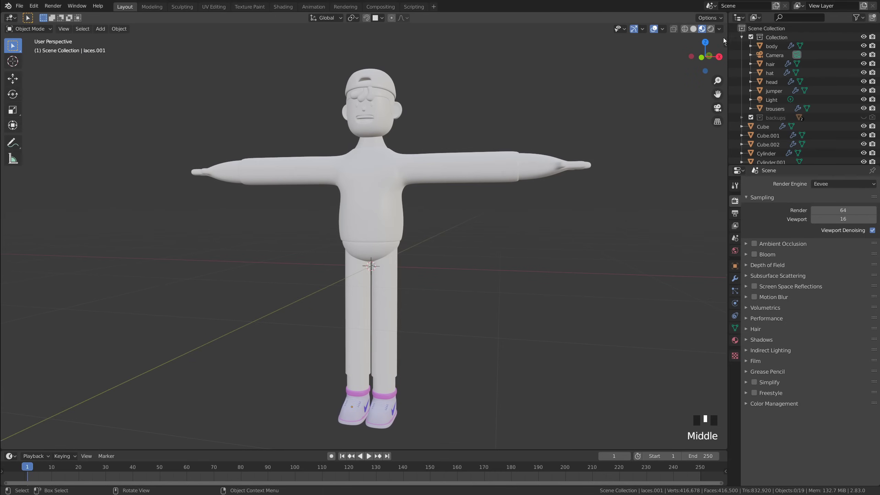
Switch the material preview lighting to the second HDRI environment.
click(719, 29)
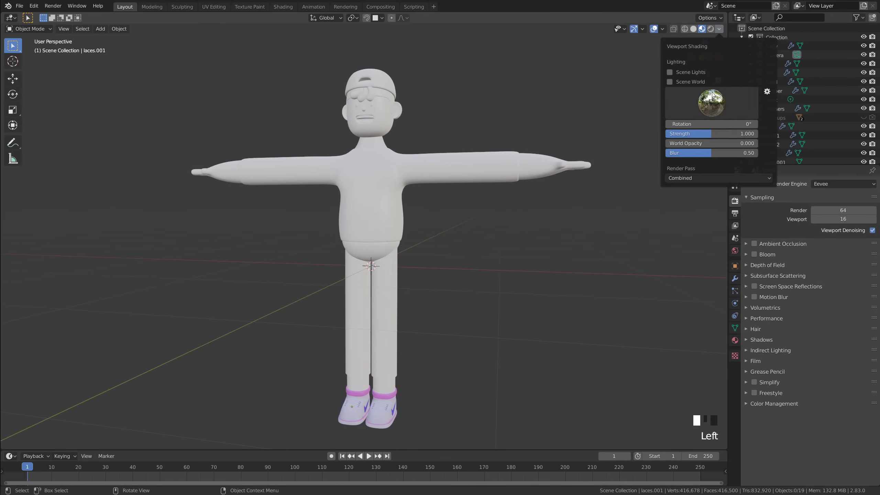
click(714, 108)
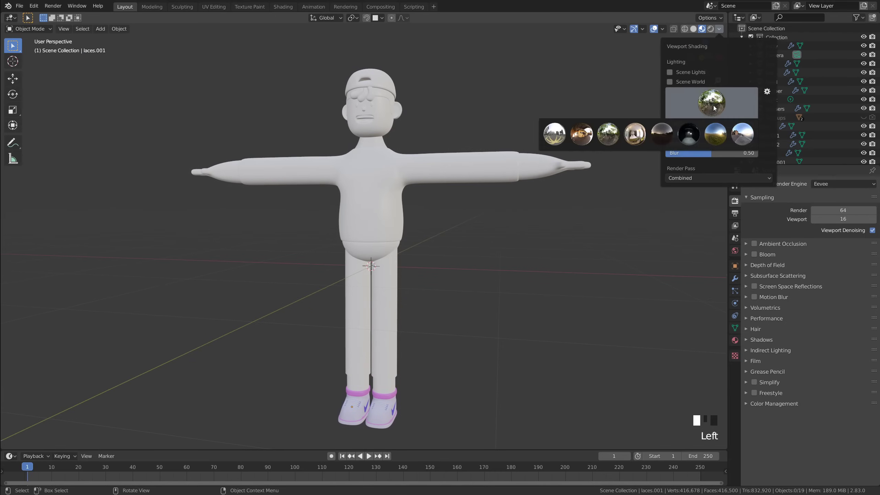
click(581, 135)
Examine the character's shoes, legs and torso under the new preview lighting from several angles.
middle_drag(486, 221, 456, 192)
middle_drag(401, 173, 442, 365)
scroll(387, 168, up, 2)
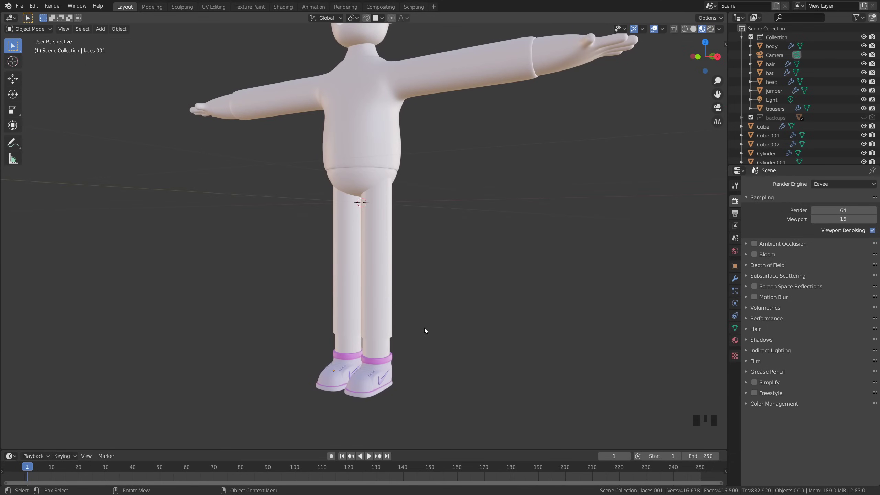
middle_drag(379, 322, 357, 338)
scroll(404, 347, down, 1)
scroll(422, 345, up, 3)
middle_drag(422, 345, 357, 242)
scroll(374, 358, down, 2)
shift+middle_drag(361, 83, 352, 188)
scroll(402, 146, up, 2)
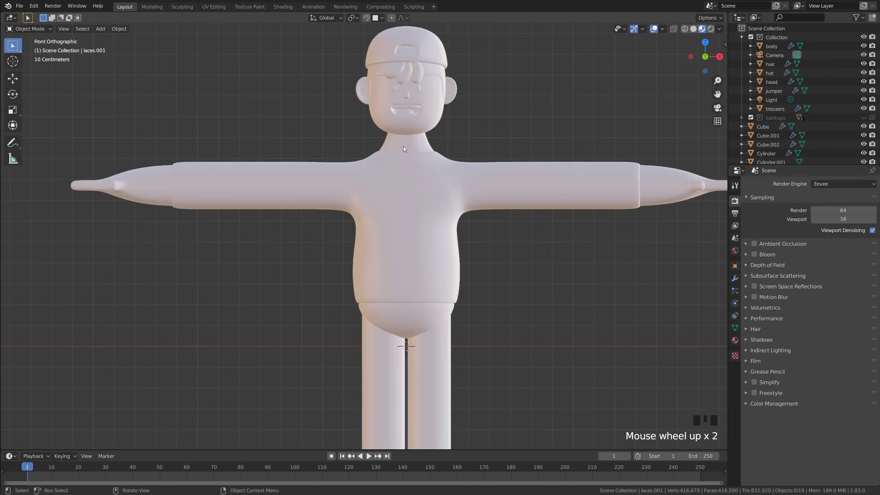
Set both the render and viewport levels of the head's Subdivision modifier to 3.
shift+middle_drag(403, 146, 337, 240)
scroll(335, 199, up, 3)
scroll(364, 220, up, 2)
click(381, 223)
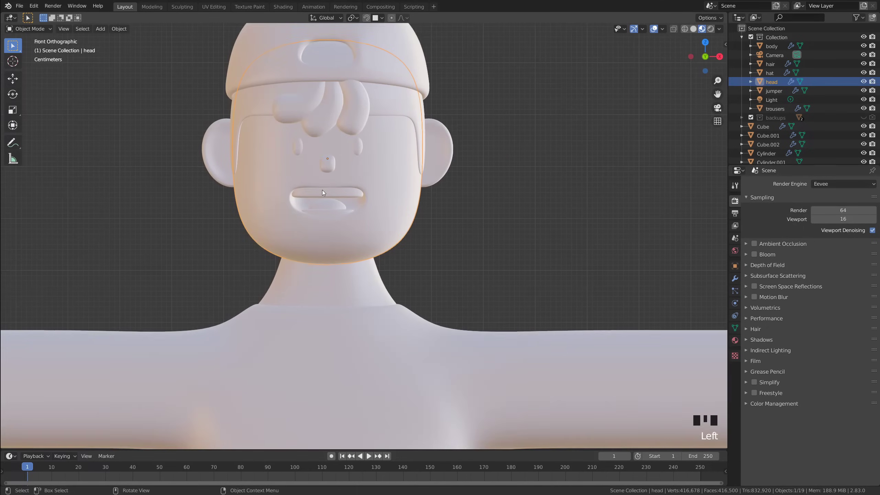
shift+middle_drag(432, 231, 409, 249)
click(477, 244)
scroll(472, 255, down, 3)
click(411, 243)
scroll(411, 244, up, 3)
click(735, 279)
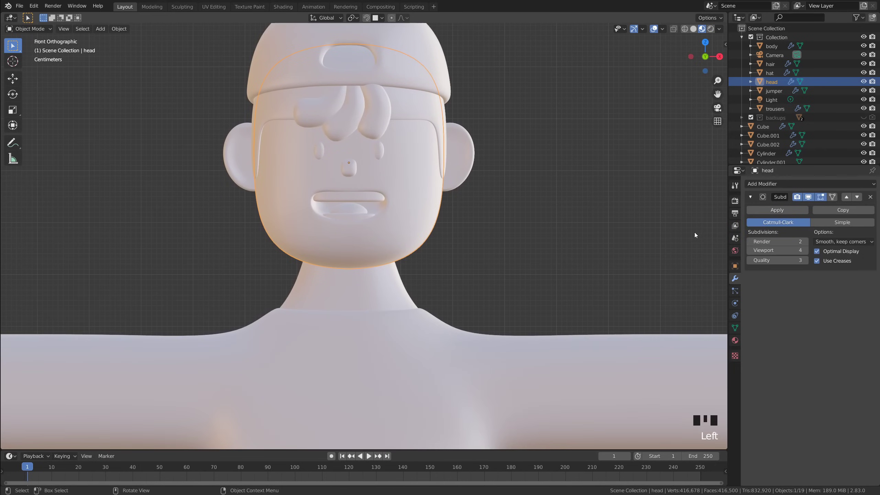
click(750, 250)
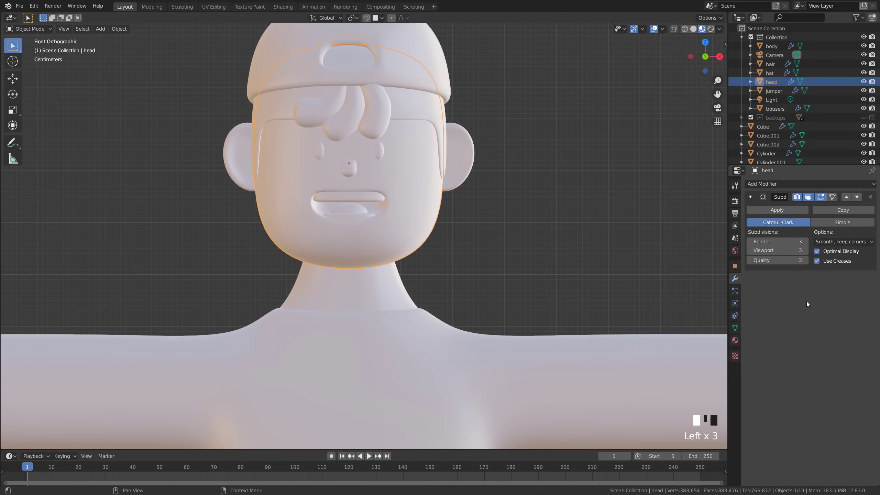
click(806, 241)
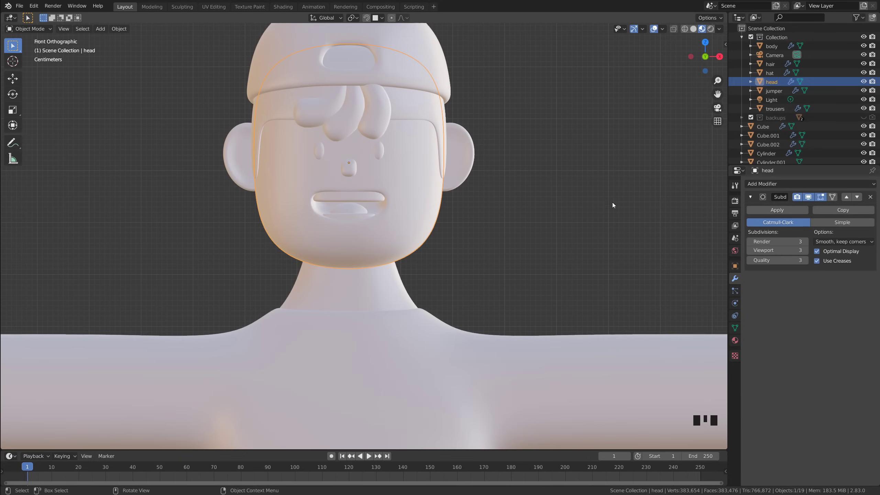
Add a new material to the head.
click(735, 341)
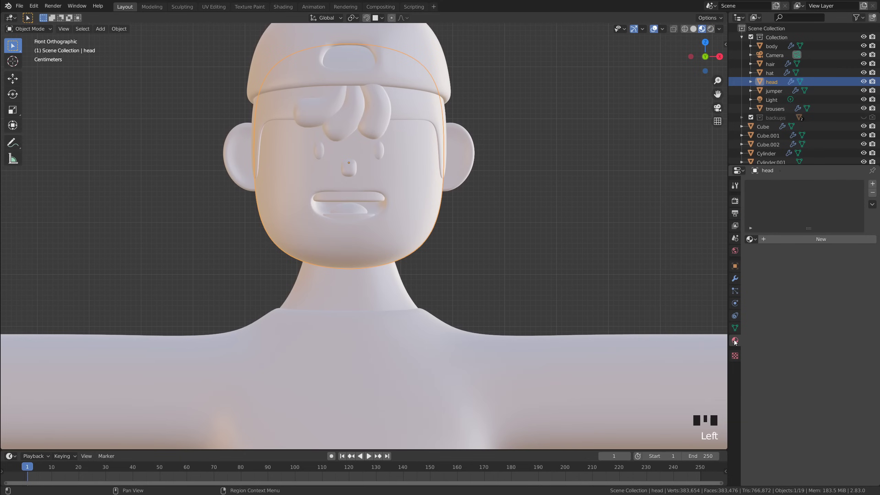
click(821, 239)
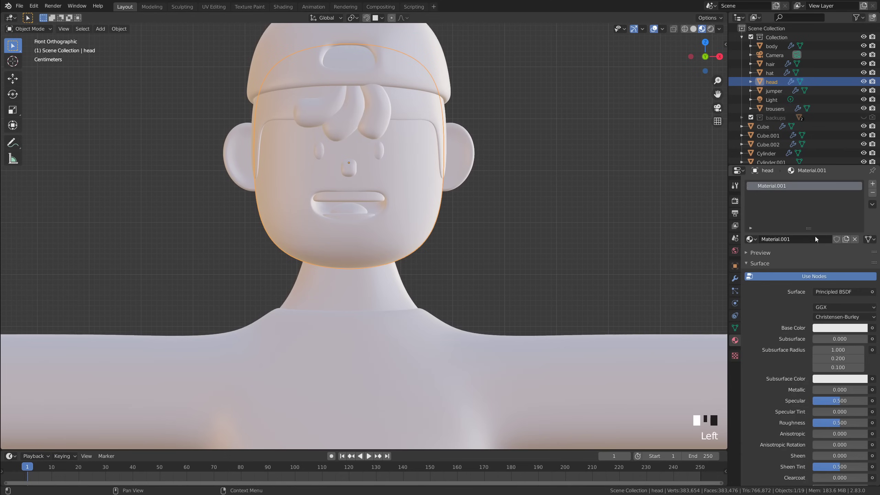
Name the head's new material skin and give it a light peach base colour.
double_click(803, 239)
text(skin)
key(Return)
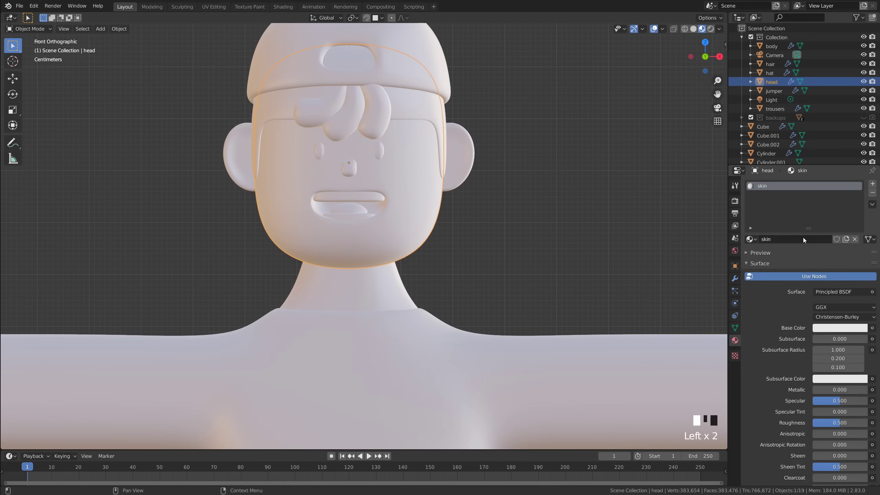
click(840, 328)
drag(824, 234, 817, 240)
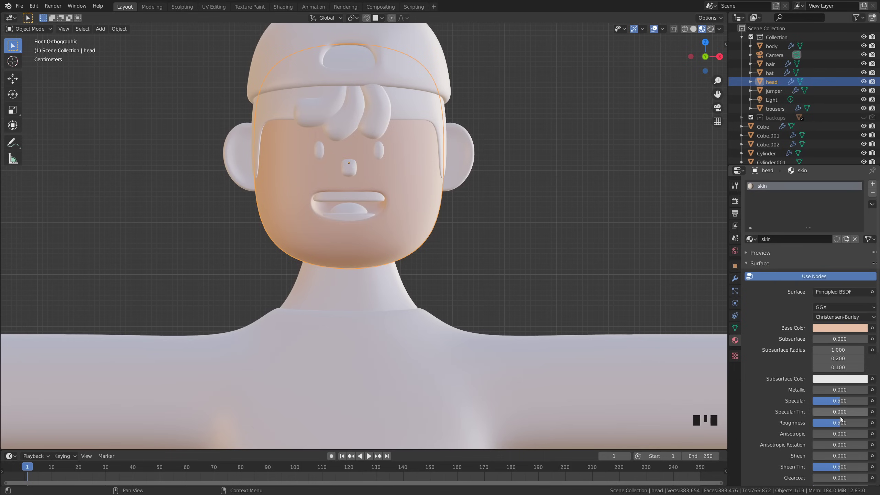
Set the skin material's roughness to 0.6.
click(851, 421)
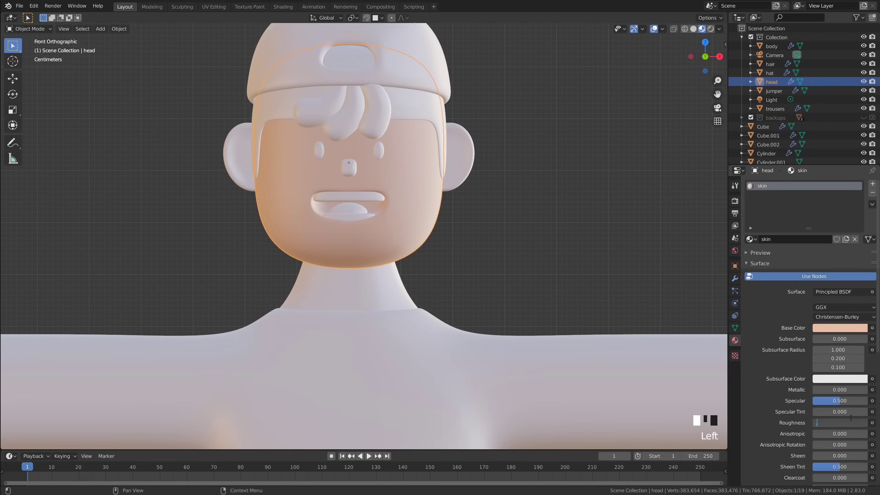
text(0.6)
key(Return)
click(472, 249)
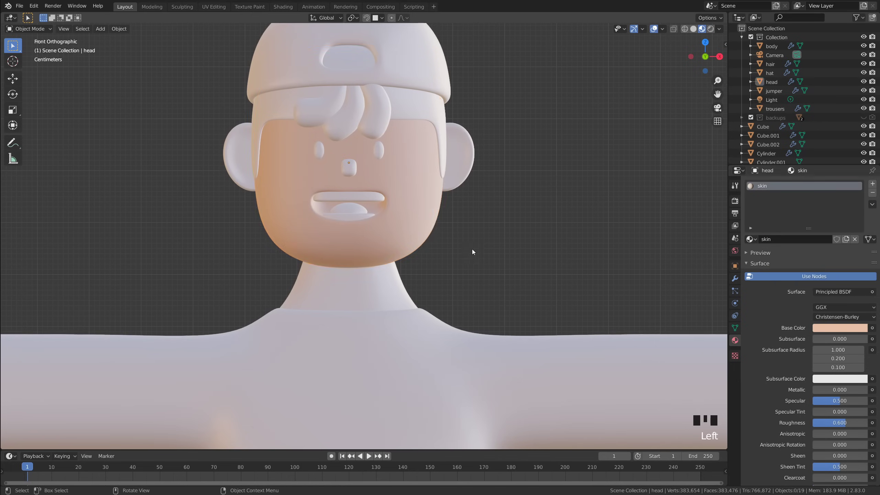
Assign the existing skin material to the body.
scroll(381, 251, down, 4)
scroll(378, 260, up, 1)
click(376, 267)
scroll(367, 270, down, 1)
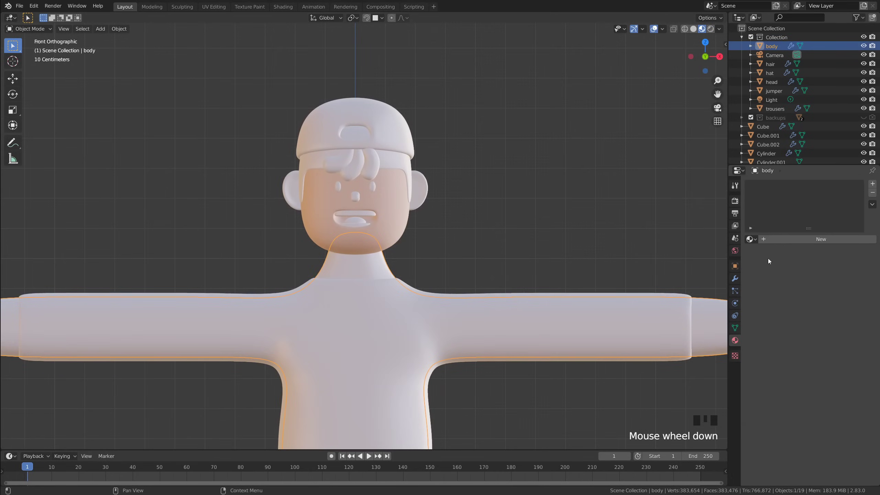
click(752, 239)
click(779, 293)
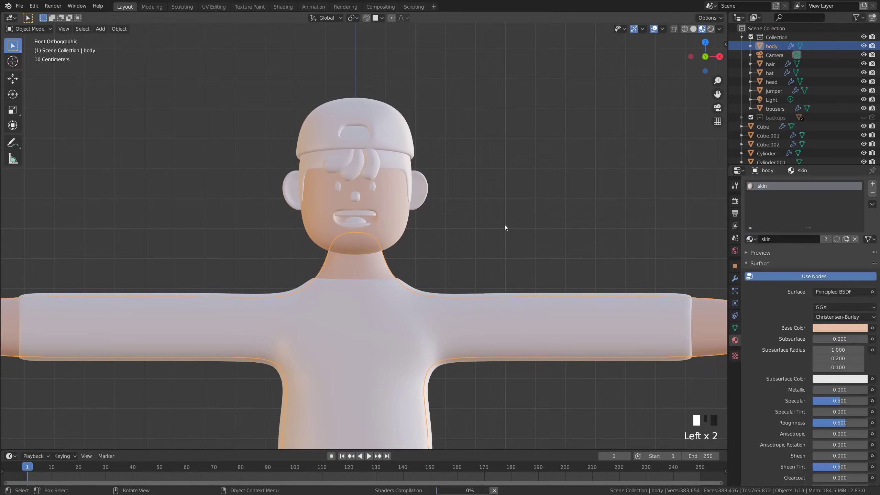
click(504, 224)
Assign the existing skin material to the nose.
scroll(447, 298, down, 4)
shift+middle_drag(444, 325, 453, 281)
scroll(400, 133, up, 4)
shift+middle_drag(400, 134, 386, 262)
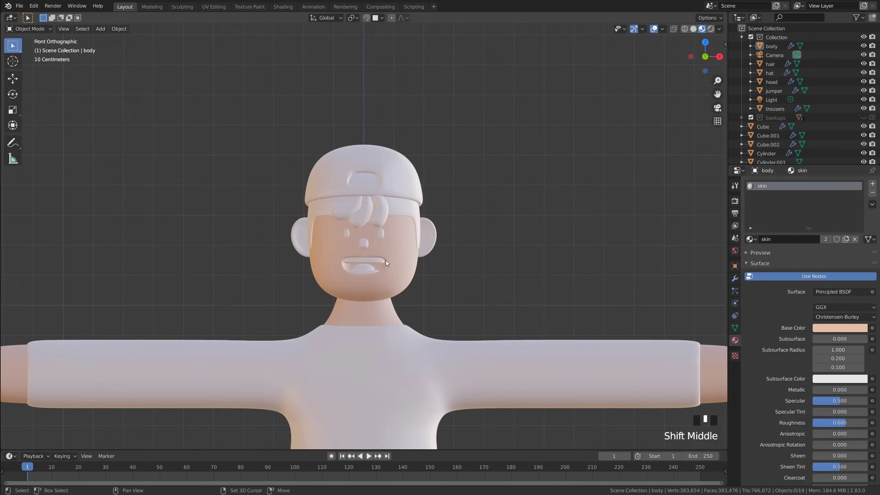
scroll(391, 229, up, 5)
click(371, 258)
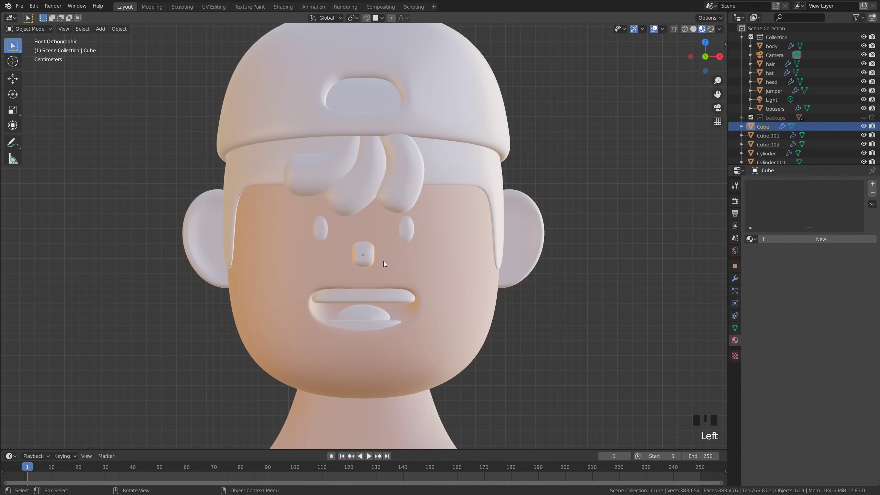
click(753, 239)
click(764, 295)
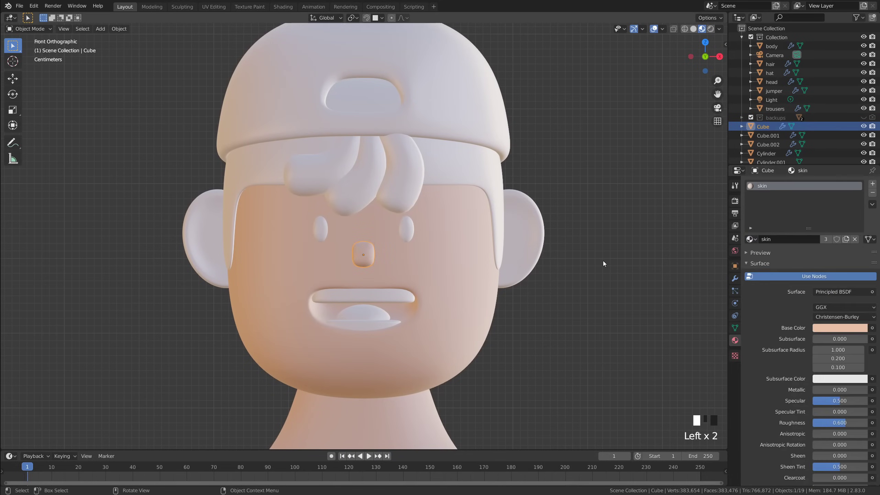
click(603, 261)
Add a material named Eyes to the eyes and give it a very dark, nearly black base colour.
scroll(467, 295, up, 1)
shift+middle_drag(431, 307, 446, 261)
scroll(446, 264, up, 1)
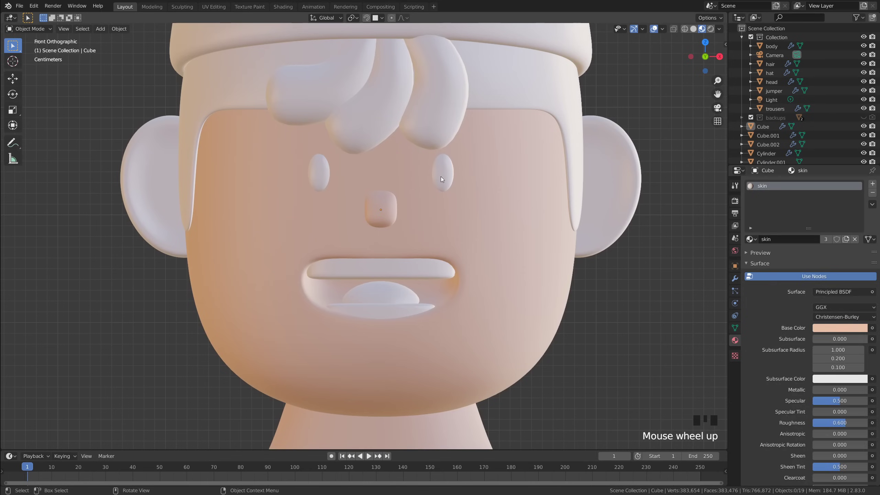
click(440, 176)
click(811, 237)
double_click(811, 237)
text(Eyes)
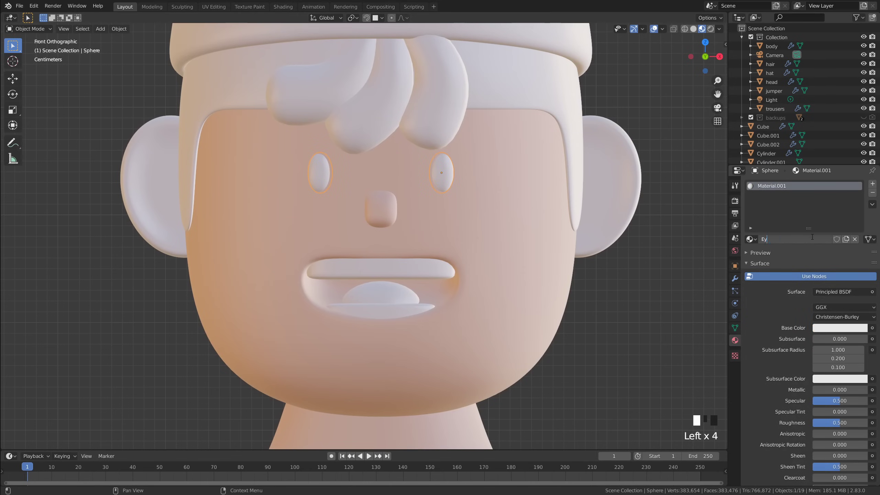
key(Return)
click(839, 328)
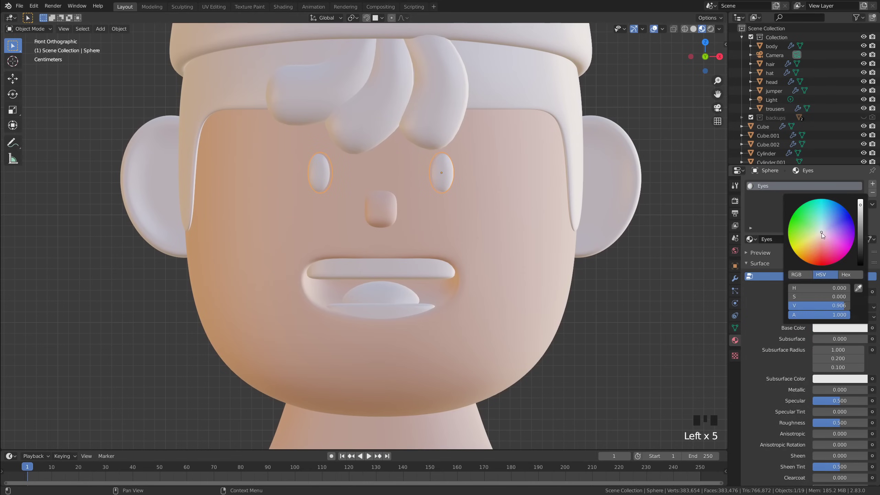
mouse_move(821, 233)
mouse_down()
mouse_move(861, 216)
mouse_move(861, 259)
mouse_up()
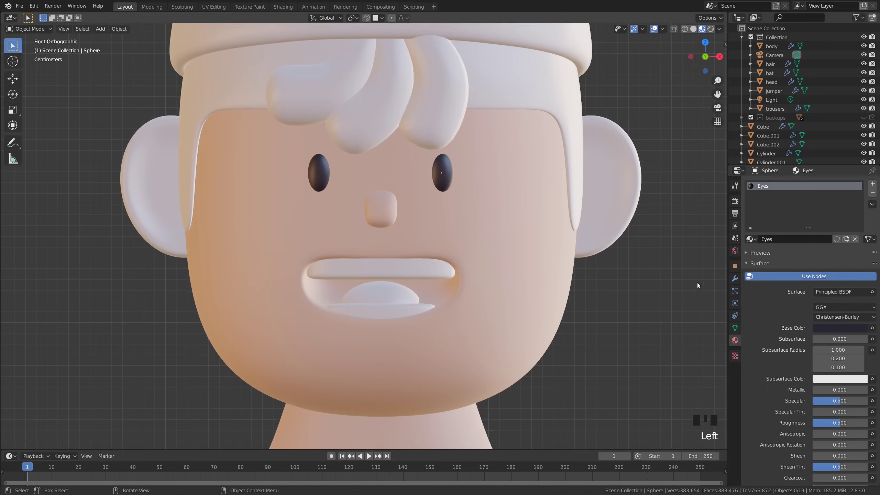
Add a material named tongue to the tongue and set its base colour to pink (H 0.878, S 0.435, V 0.906).
scroll(384, 276, up, 1)
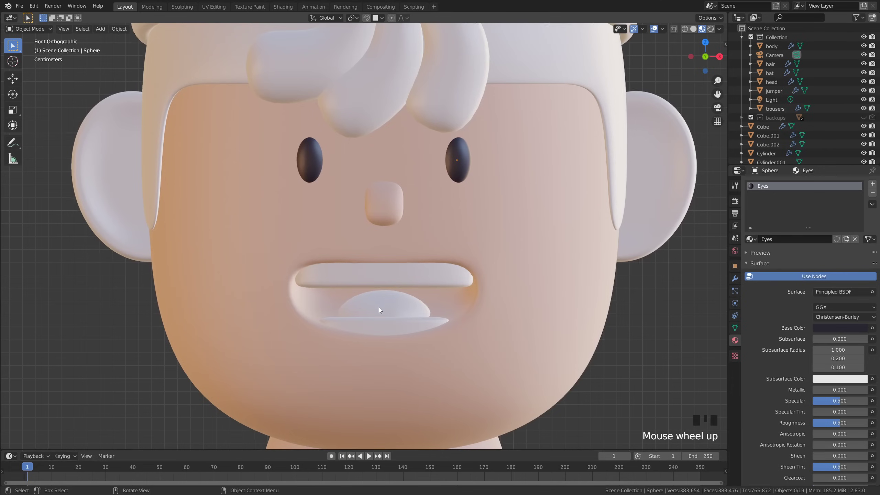
click(383, 306)
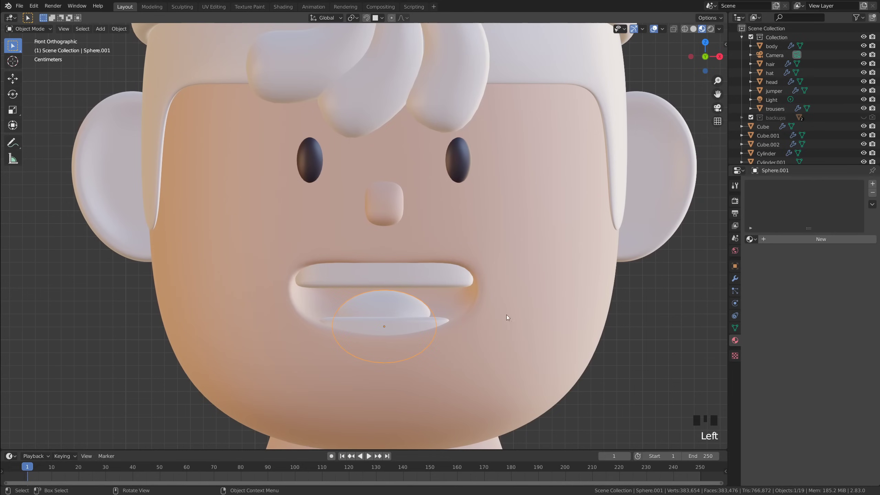
click(805, 239)
click(815, 237)
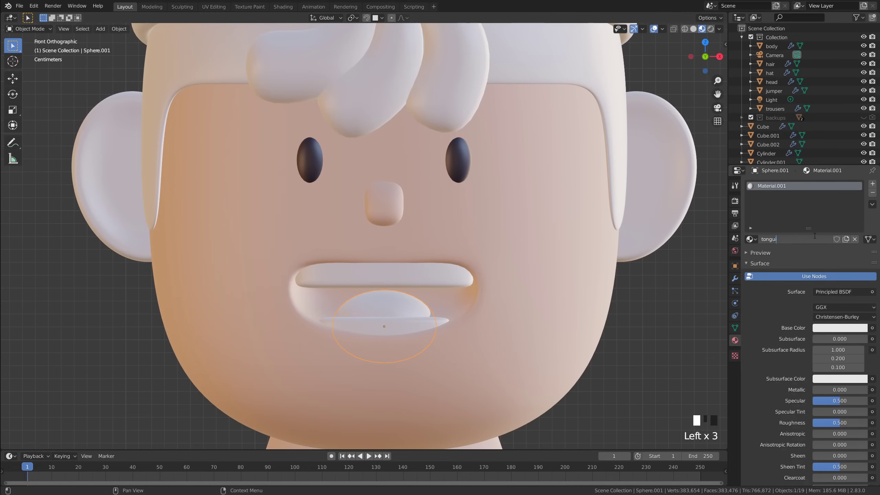
text(tongui)
key(BackSpace)
text(e)
key(Return)
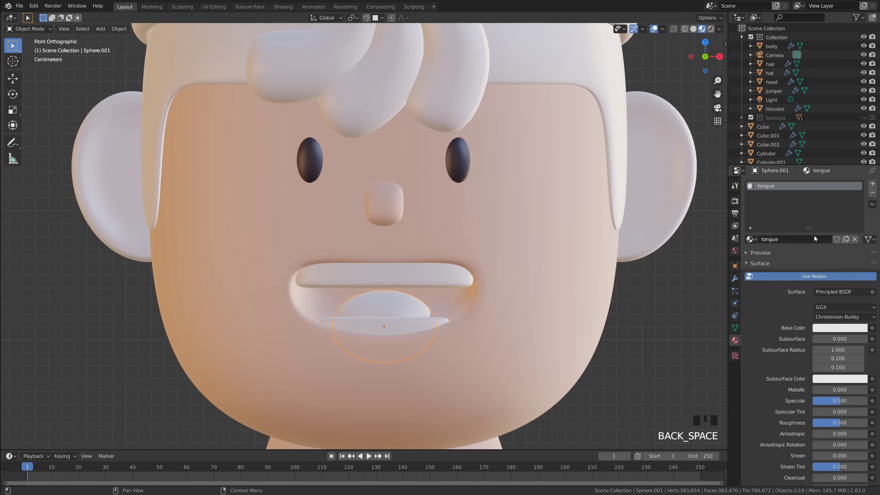
click(842, 328)
drag(829, 260, 830, 242)
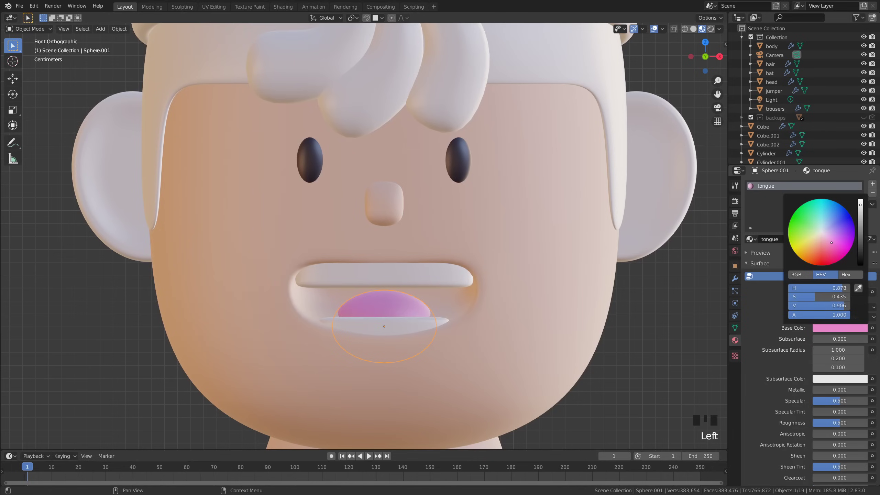
Add a new material named teeth to the upper teeth.
click(468, 302)
middle_drag(467, 302, 530, 304)
scroll(528, 306, down, 6)
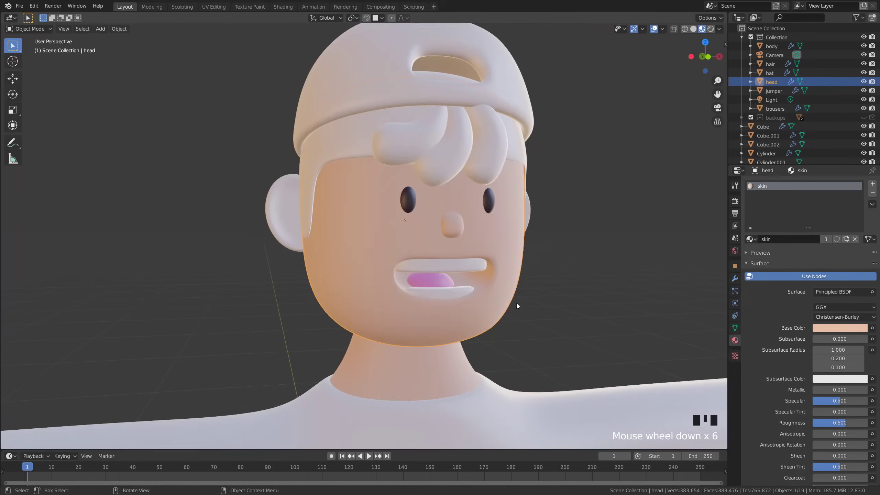
scroll(468, 272, up, 3)
click(456, 253)
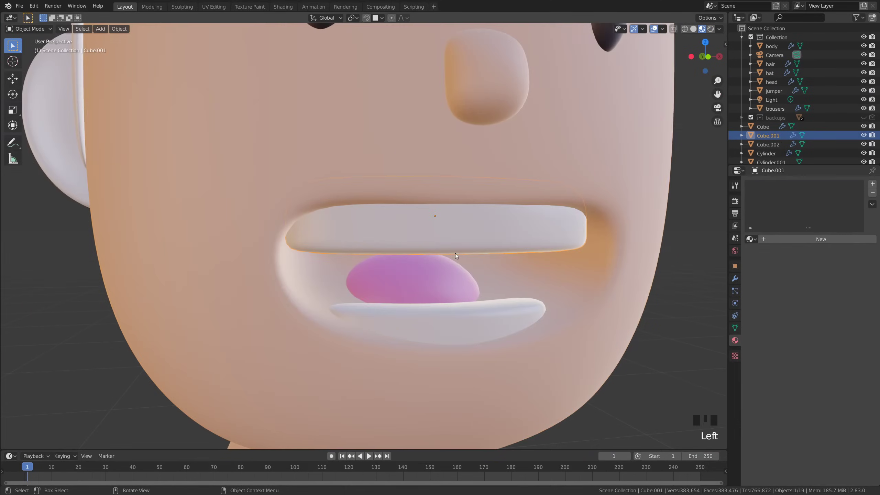
click(765, 241)
click(817, 239)
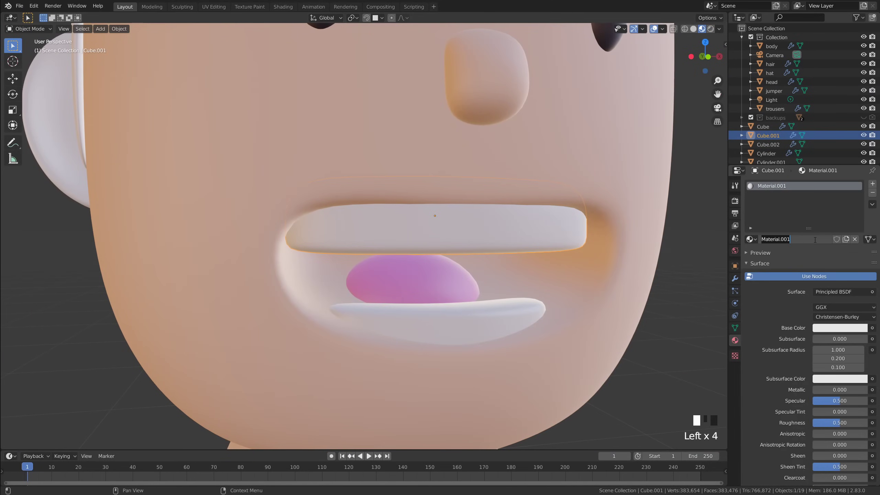
text(teeth)
key(Return)
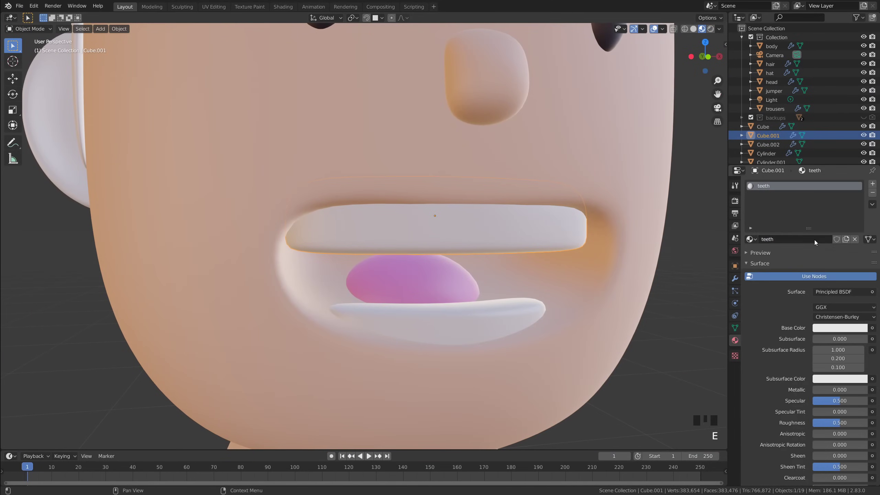
Set the teeth material's base colour to pale lavender (H 0.739, S 0.077, V 0.906) and its roughness to 0.7.
scroll(364, 236, down, 3)
click(840, 327)
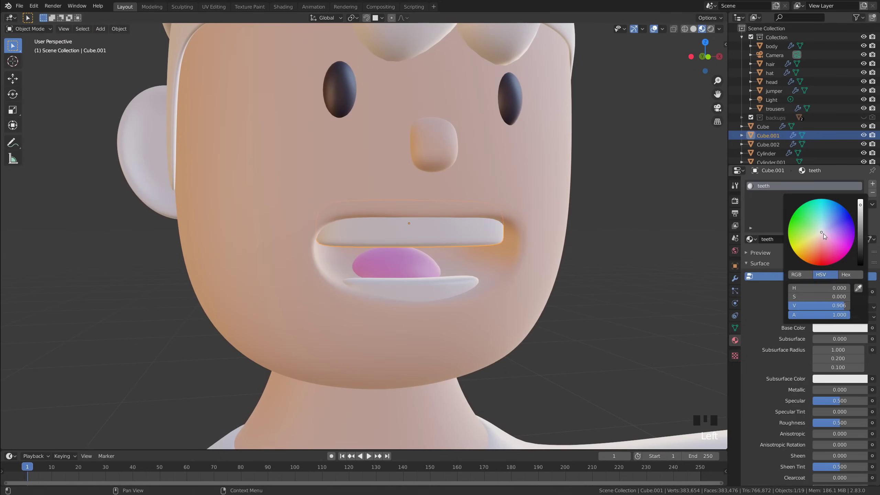
drag(824, 234, 826, 228)
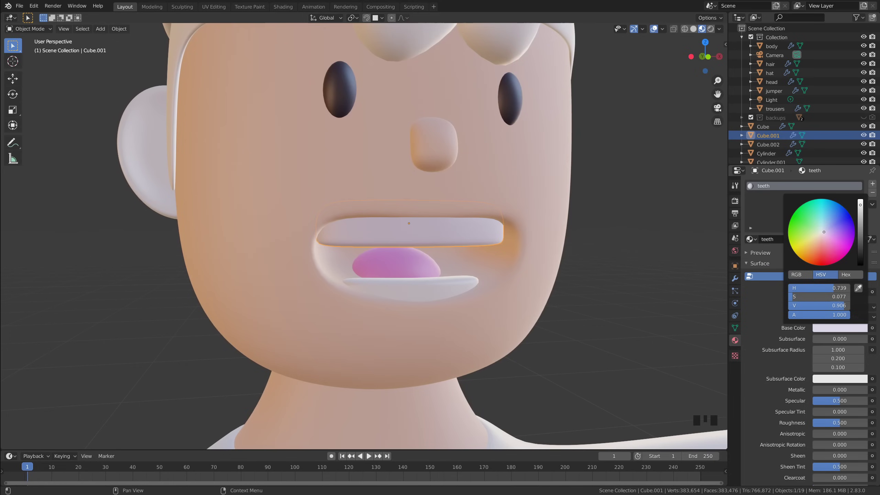
click(658, 271)
middle_drag(657, 272, 611, 272)
click(610, 271)
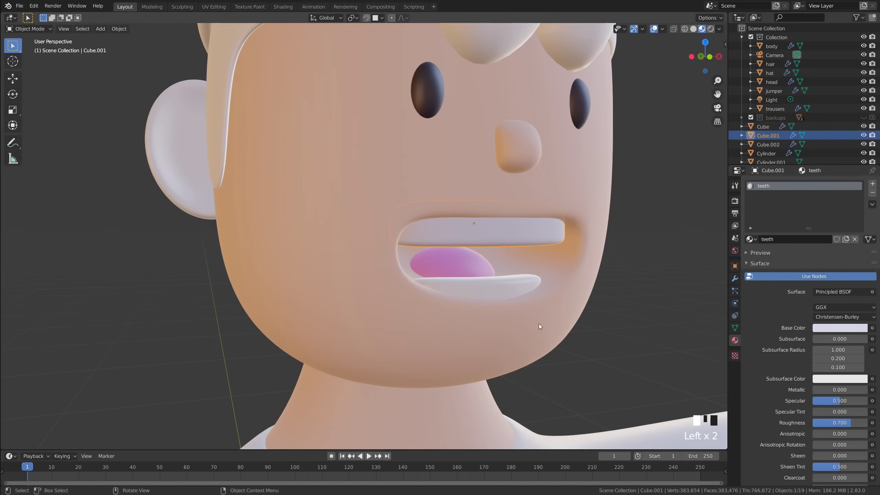
Assign the existing teeth material to the lower teeth.
click(513, 286)
click(749, 239)
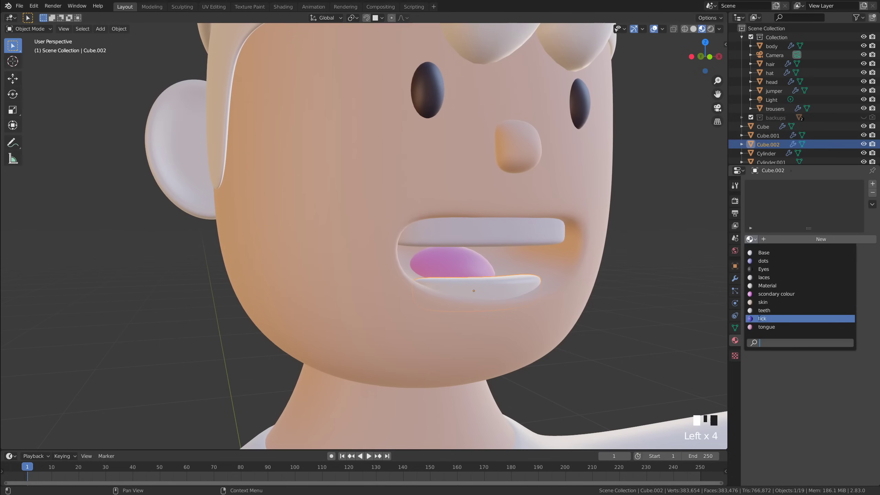
click(773, 312)
click(654, 285)
Open the head mesh for editing in Edit Mode.
scroll(573, 313, down, 8)
middle_drag(572, 312, 489, 260)
scroll(582, 308, up, 8)
click(506, 233)
key(Tab)
scroll(503, 237, up, 3)
scroll(486, 247, down, 3)
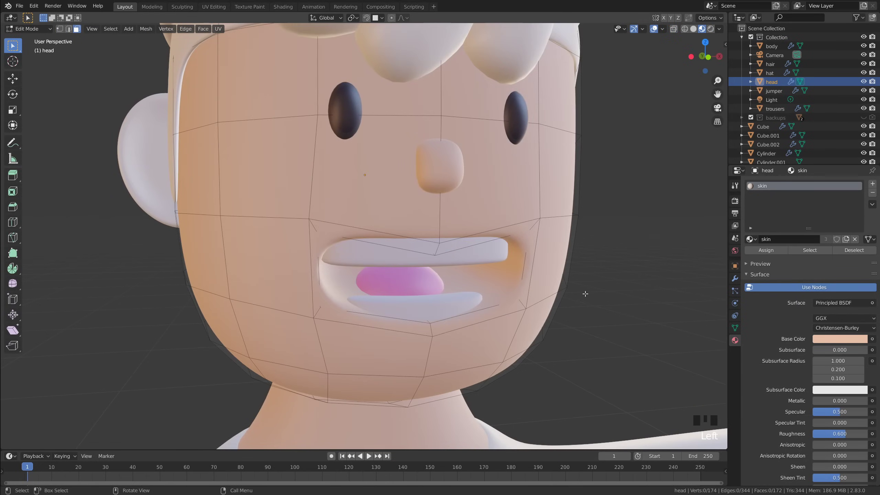
Select the eight head faces that line the inside of the mouth cavity, working with see-through display.
scroll(585, 294, up, 5)
scroll(560, 284, down, 6)
middle_drag(560, 284, 228, 262)
scroll(523, 289, up, 4)
scroll(477, 261, down, 6)
scroll(468, 262, up, 6)
shift+click(457, 270)
middle_drag(171, 239, 412, 152)
shift+click(194, 243)
scroll(257, 281, down, 3)
scroll(389, 295, up, 5)
shift+click(384, 148)
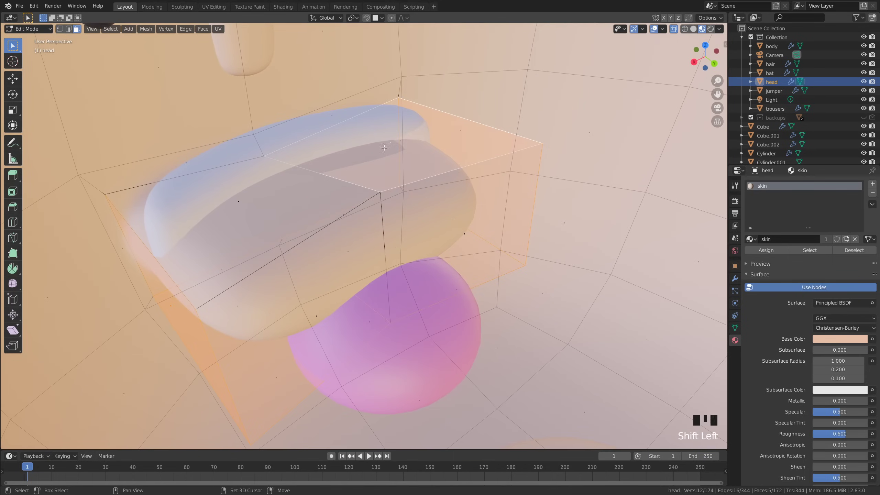
shift+click(242, 201)
shift+click(383, 260)
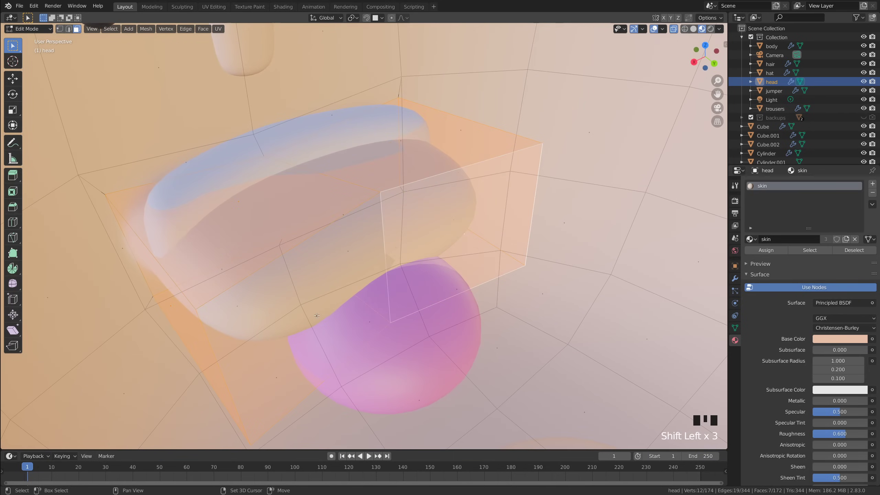
shift+click(316, 315)
Add a second material slot to the head, assign the selected inner mouth faces to it and return to Object Mode.
middle_drag(316, 315, 447, 281)
scroll(367, 298, down, 4)
scroll(447, 280, up, 2)
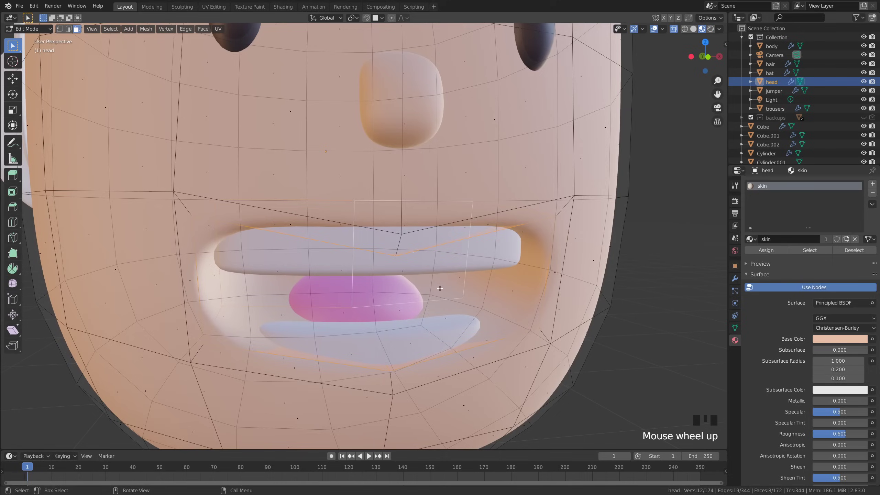
click(873, 184)
click(766, 250)
key(Tab)
middle_drag(656, 278, 617, 275)
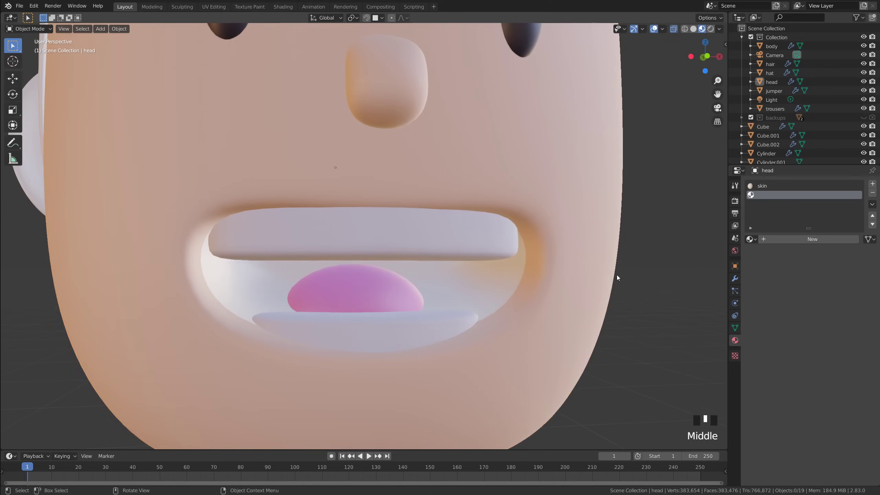
Create a new material in the head's empty second slot and name it Inner muth.
click(618, 276)
click(807, 240)
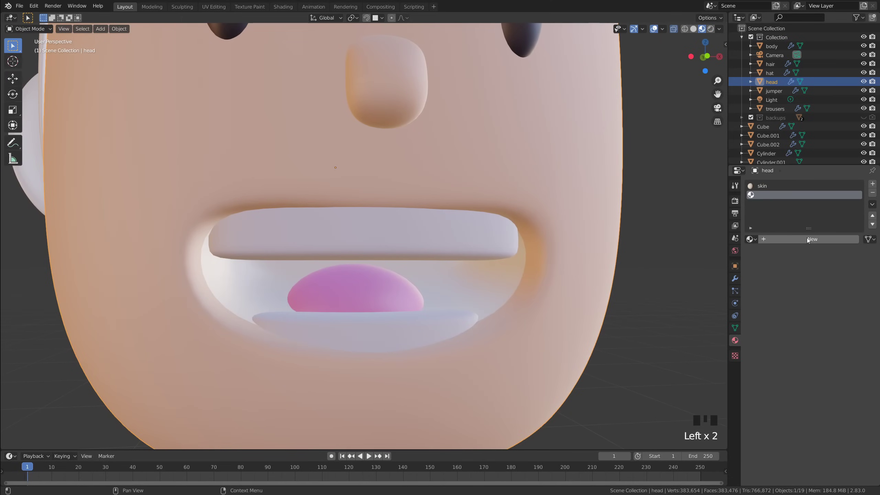
click(580, 271)
click(776, 239)
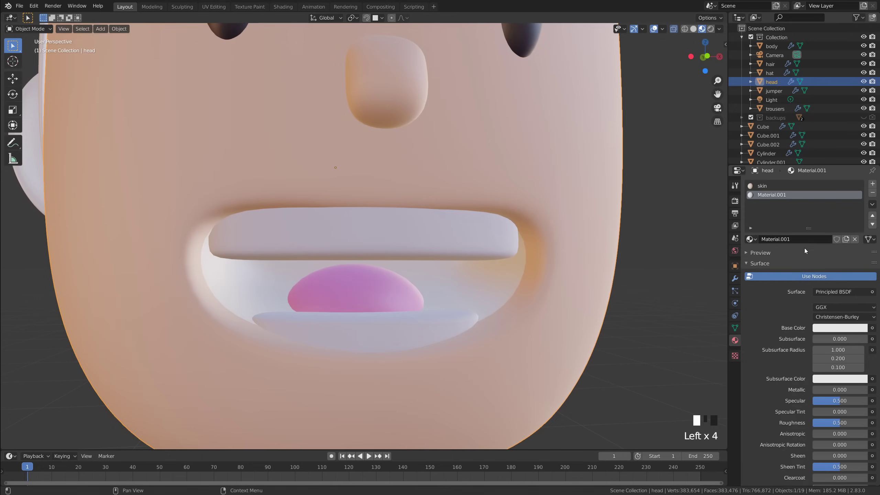
text(Inner)
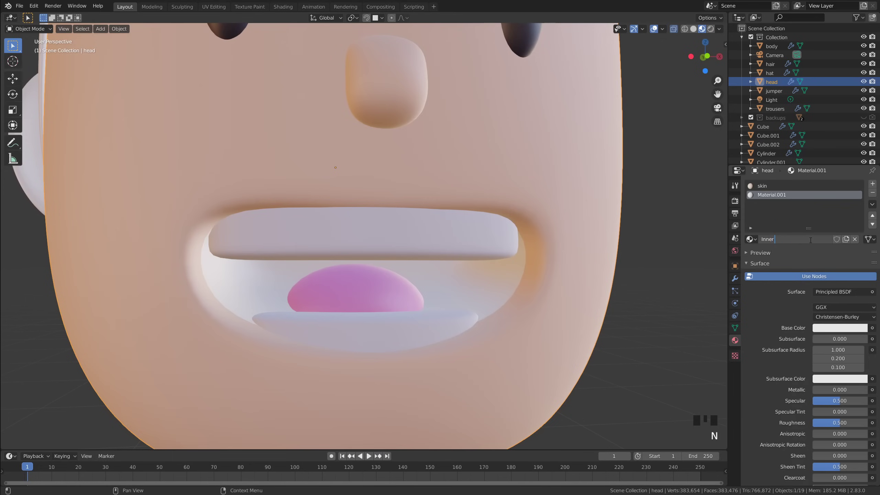
text( muth)
key(Return)
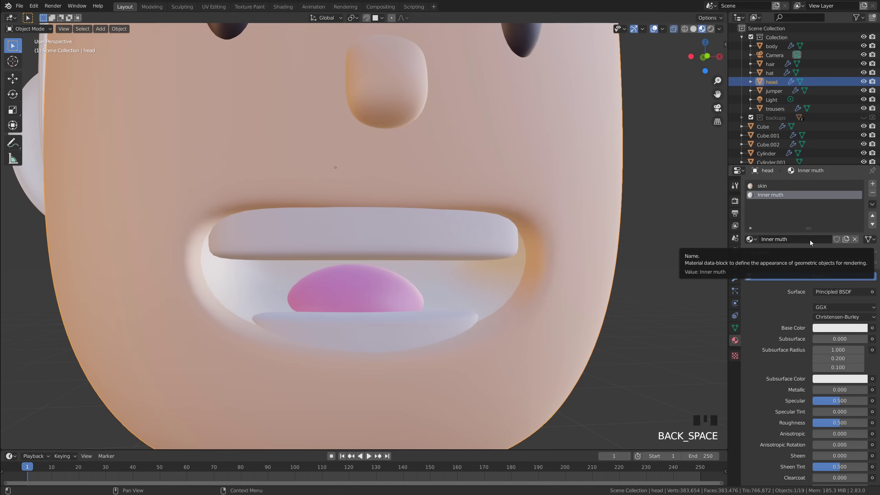
Correct the name of the head's second material to Inner mouth.
click(820, 239)
key(BackSpace)
key(BackSpace)
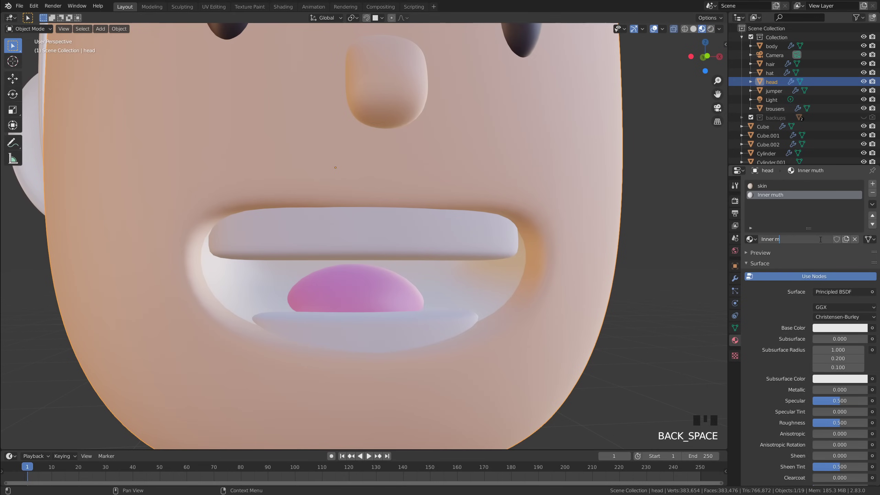
text(outh)
key(Return)
Give the Inner mouth material a pink base colour (H 0.963, S 0.427, V 0.906) and set its roughness to 0.7.
click(836, 328)
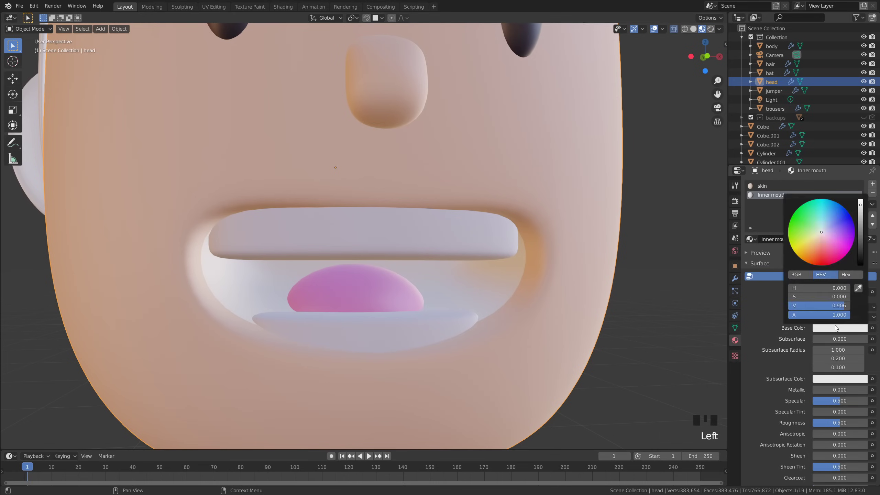
drag(827, 241, 825, 246)
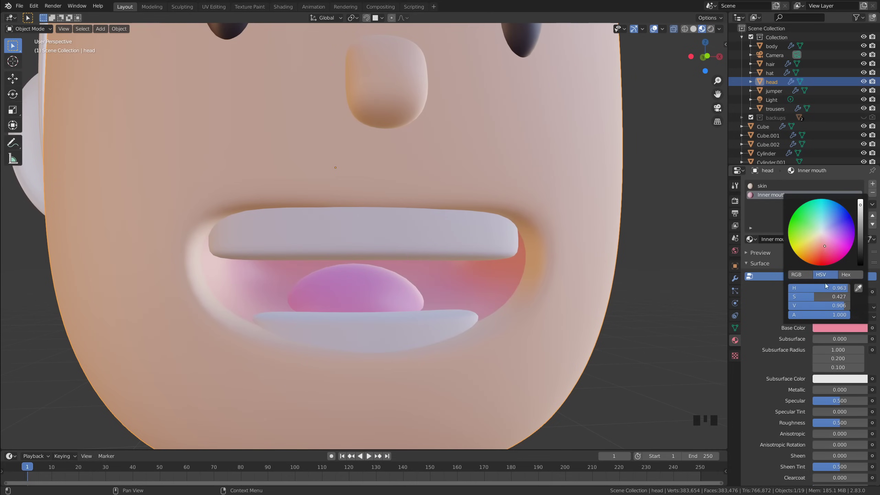
click(843, 423)
text(.7)
key(Return)
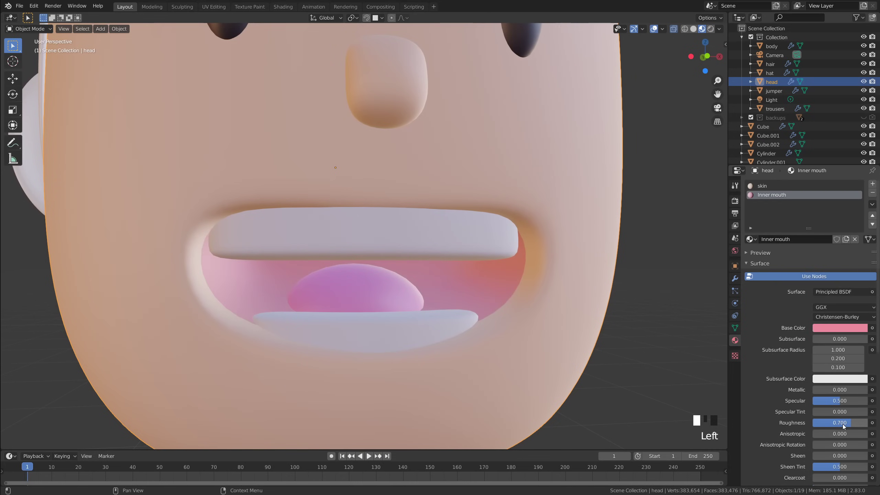
click(634, 369)
Assign the existing skin material to the ears.
scroll(520, 340, down, 2)
middle_drag(428, 305, 396, 301)
scroll(396, 301, down, 4)
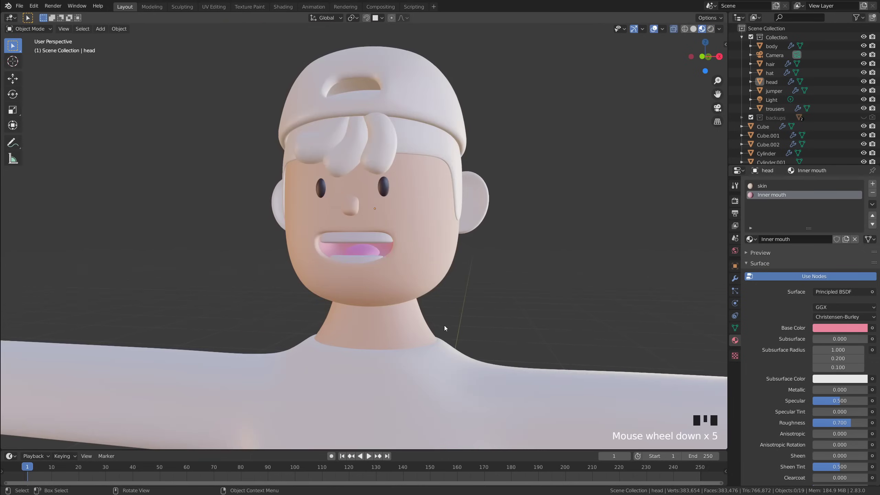
middle_drag(445, 326, 440, 270)
scroll(439, 318, up, 3)
click(543, 234)
click(753, 240)
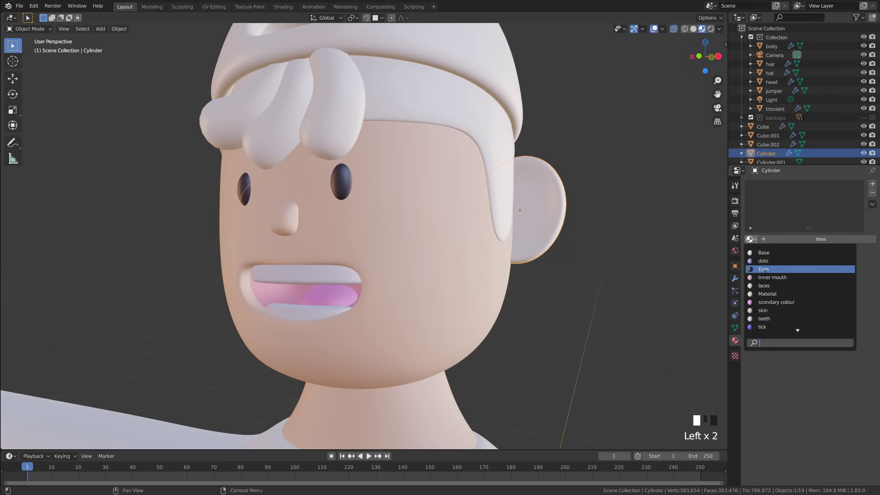
click(772, 311)
click(530, 304)
Join the three fringe locks on the forehead into a single object.
scroll(530, 304, down, 2)
middle_drag(530, 305, 468, 286)
key(grave)
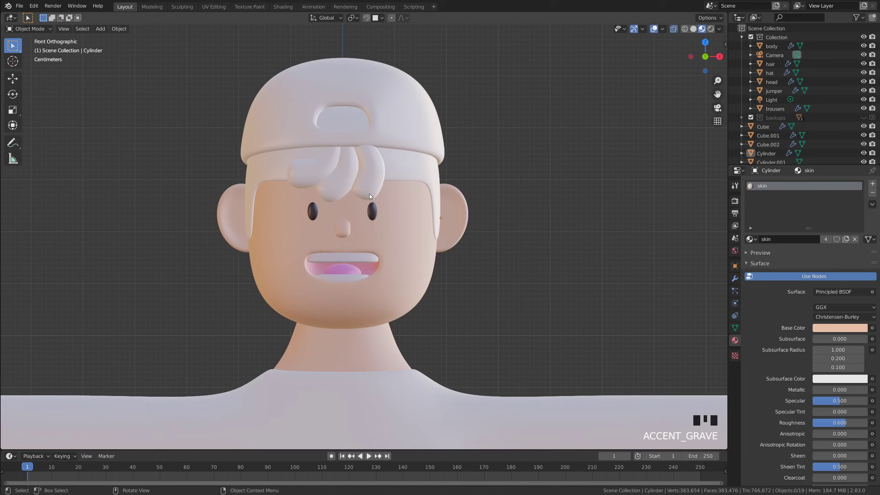
shift+middle_drag(369, 195, 422, 190)
scroll(403, 240, up, 2)
click(434, 237)
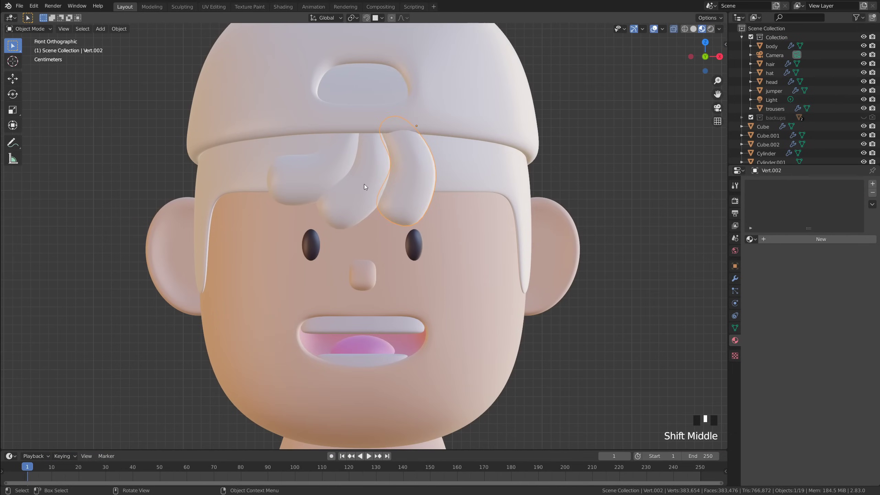
double_click(337, 167)
shift+click(328, 175)
shift+click(358, 182)
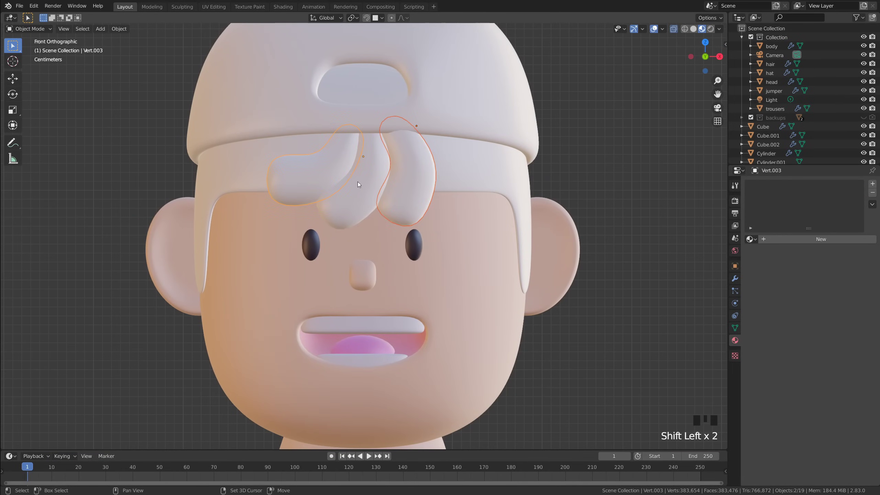
shift+click(356, 193)
key(ctrl+j)
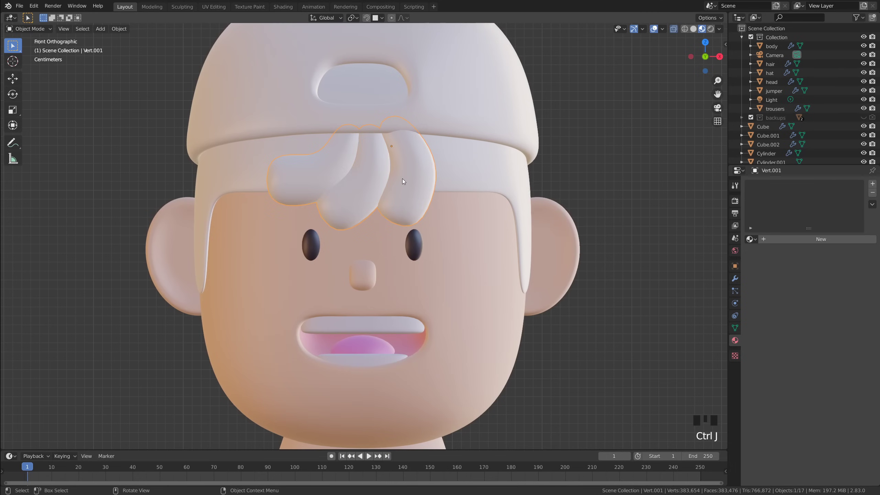
Create a new material on the joined fringe and name it Hair.
click(819, 239)
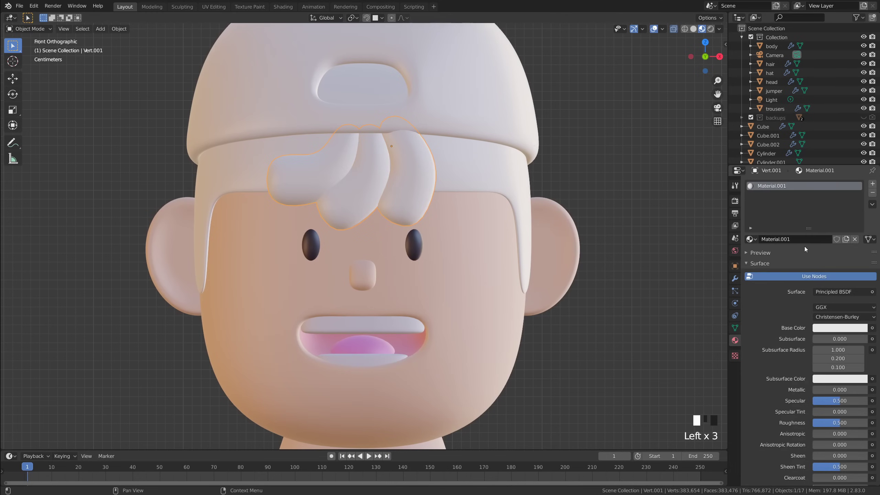
click(806, 240)
text(Ha)
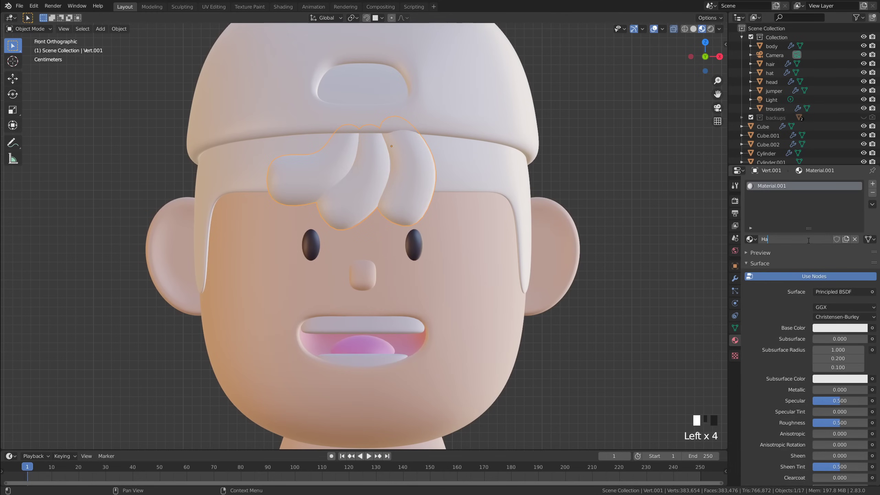
text(ir)
key(Return)
Give the Hair material a golden blond base colour (H 0.095, S 0.428, V 0.906) and set its roughness to 0.6.
click(845, 328)
mouse_move(810, 259)
mouse_down()
mouse_move(816, 237)
mouse_move(813, 243)
mouse_up()
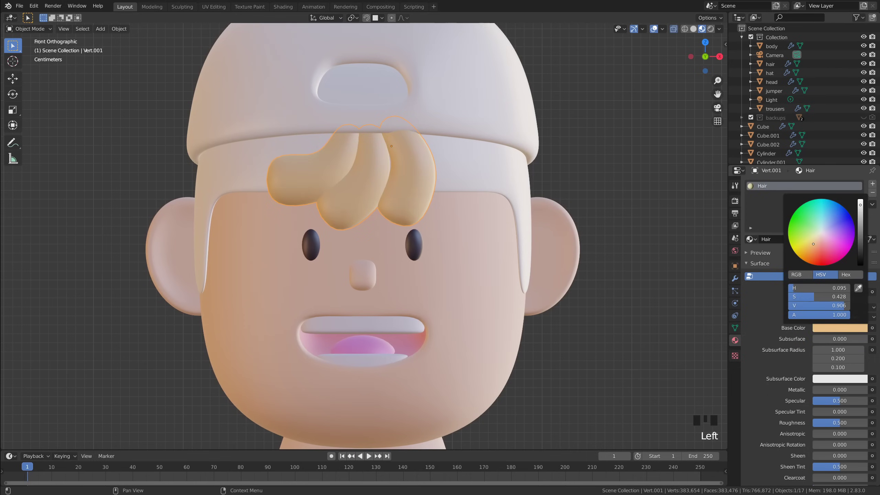
click(849, 422)
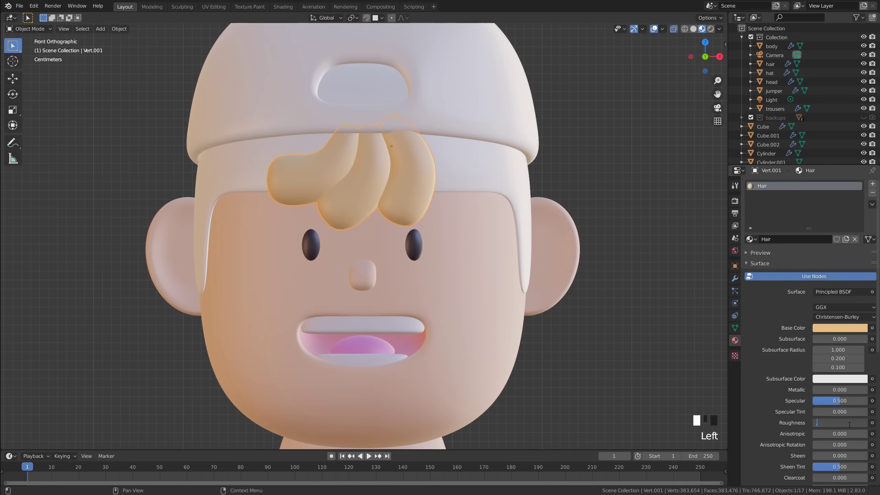
click(624, 210)
Assign the existing Hair material to the main hair object under the cap.
click(486, 173)
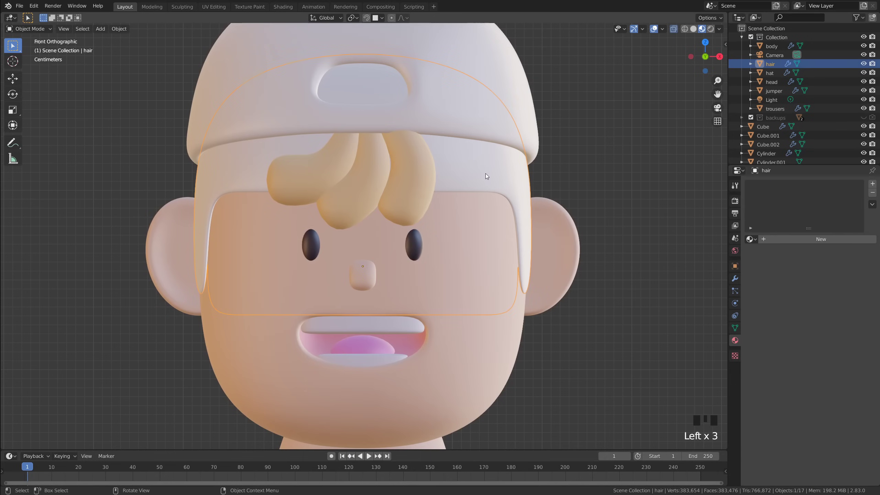
click(763, 277)
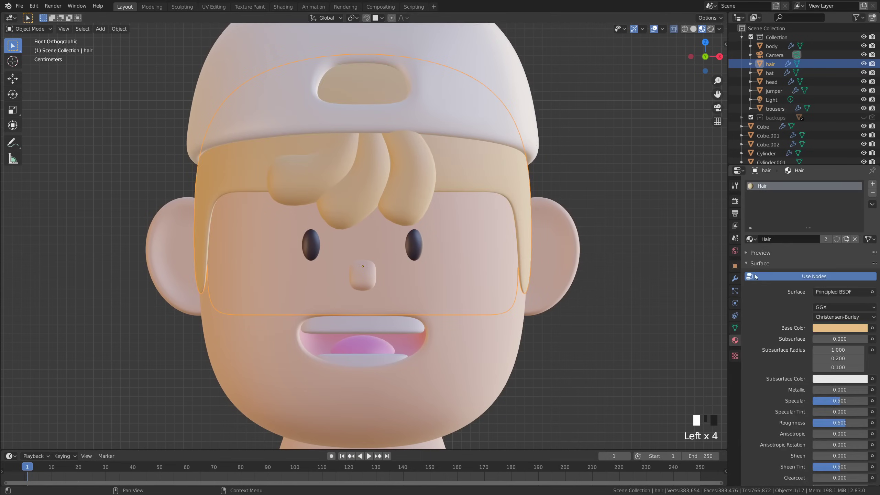
Create a new material on the cap and name it hat.
scroll(620, 267, down, 3)
middle_drag(620, 267, 479, 260)
click(429, 212)
click(807, 239)
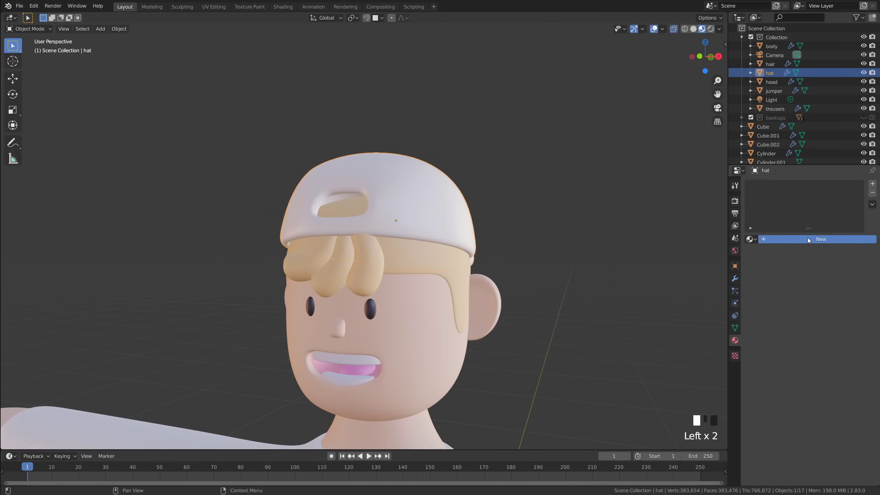
double_click(808, 239)
text(hat)
key(Return)
Give the hat material a purple base colour (H 0.702, S 0.500, V 0.906) and set its roughness to 0.7.
scroll(809, 239, up, 1)
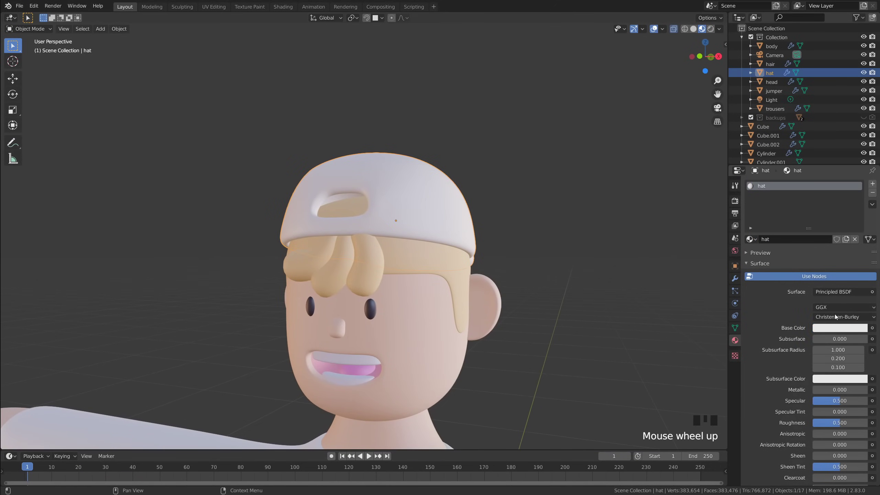
click(840, 328)
click(828, 230)
drag(828, 230, 837, 228)
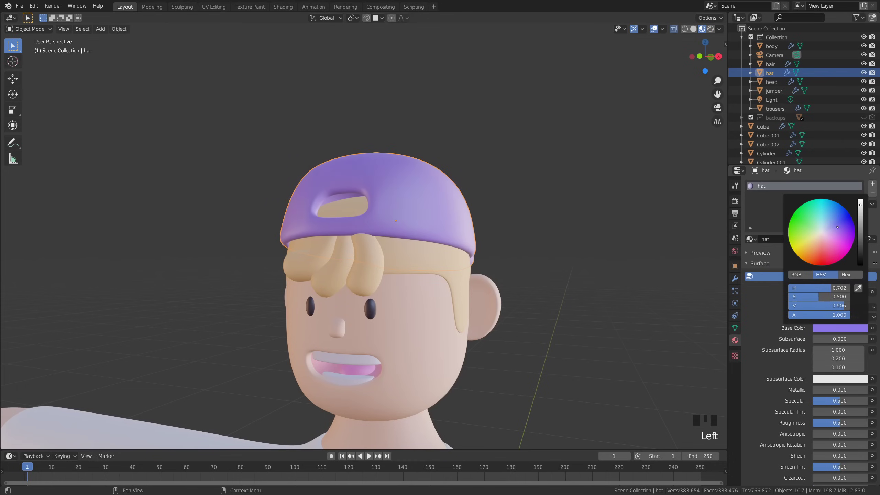
click(836, 423)
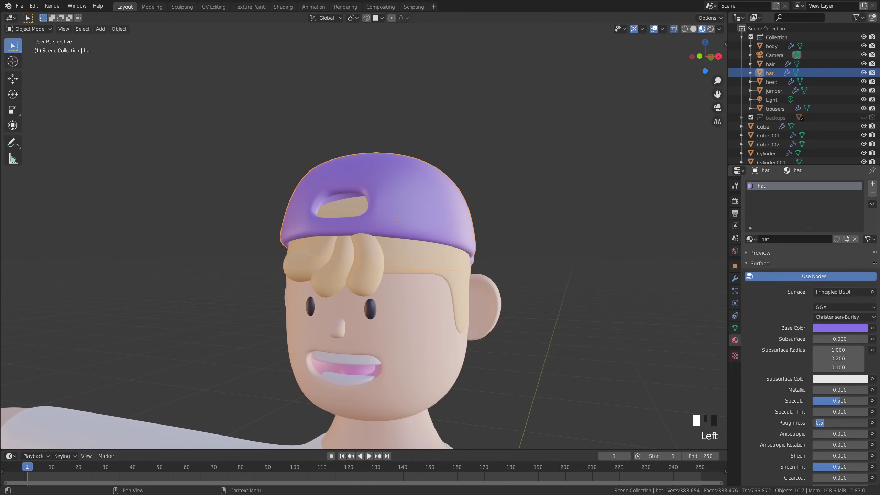
text(0.7)
key(Return)
click(529, 248)
Create a new material on the jumper and name it Jumper.
scroll(528, 248, down, 4)
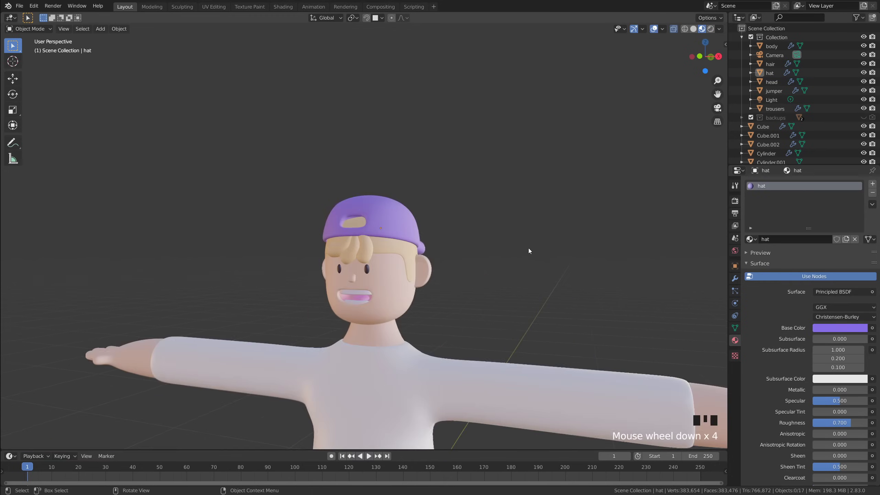
middle_drag(528, 248, 395, 187)
scroll(450, 321, down, 5)
scroll(416, 312, up, 3)
scroll(400, 300, up, 2)
click(378, 241)
shift+middle_drag(371, 253, 393, 232)
click(765, 239)
click(819, 239)
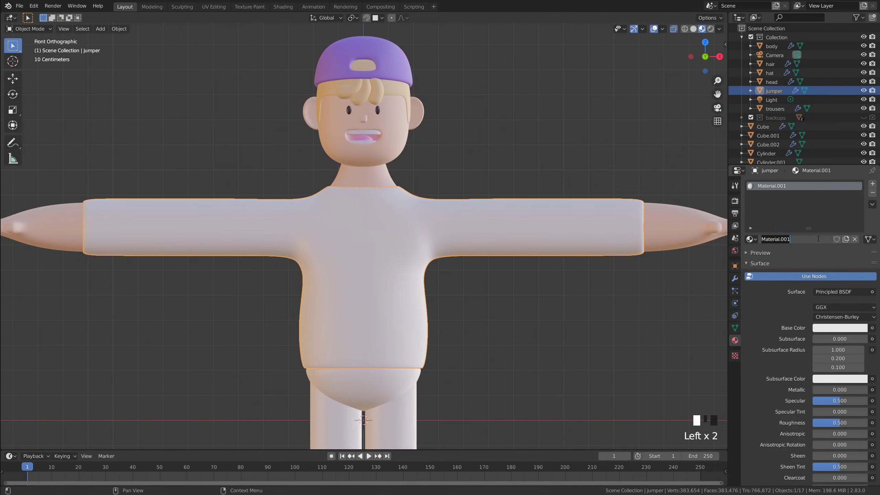
text(Jumper)
key(Return)
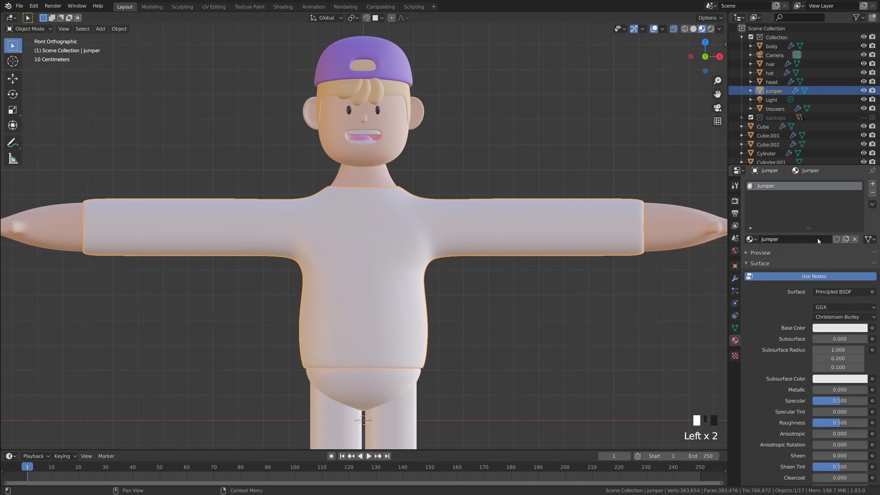
Give the Jumper material a dark purplish-grey base colour (H 0.732, S 0.139, V 0.338) and set its roughness to 0.7.
click(840, 328)
click(825, 232)
mouse_move(825, 232)
mouse_down()
mouse_move(860, 216)
mouse_move(861, 239)
mouse_move(824, 231)
mouse_move(861, 246)
mouse_up()
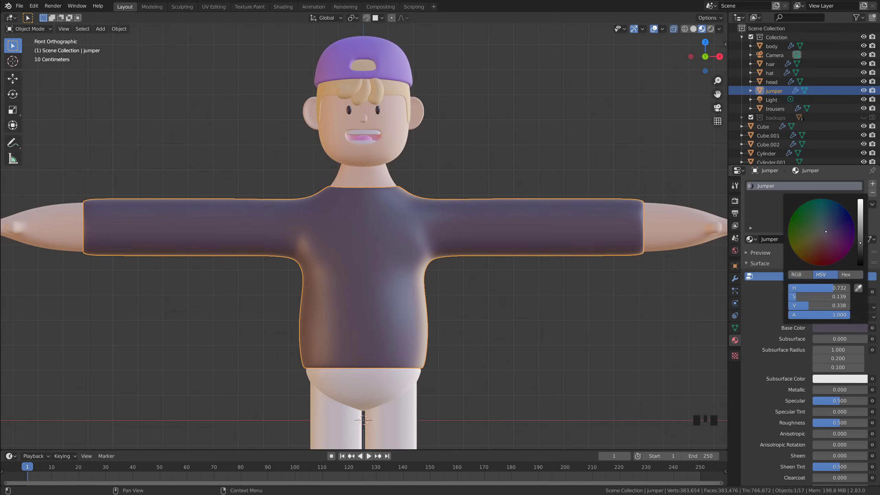
text(0.7)
key(Return)
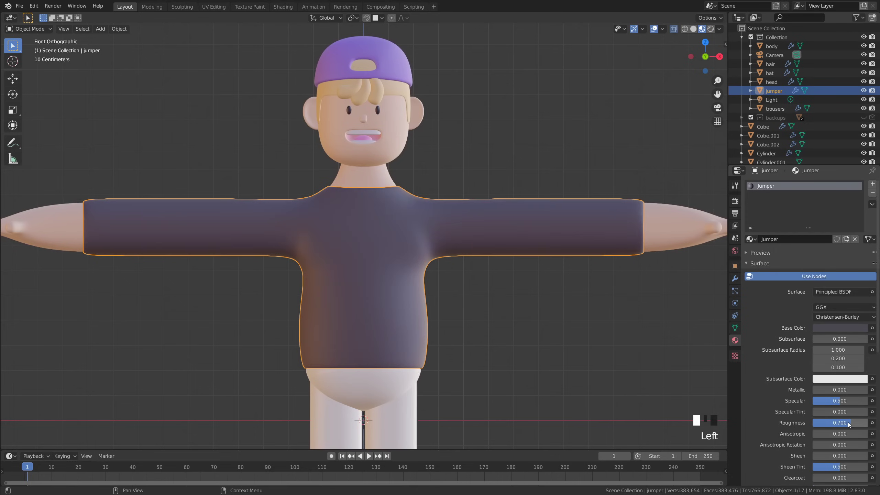
click(516, 322)
Create a new material on the upper part of the trousers and name it jeans.
middle_drag(516, 322, 463, 287)
scroll(522, 314, up, 2)
scroll(464, 287, down, 3)
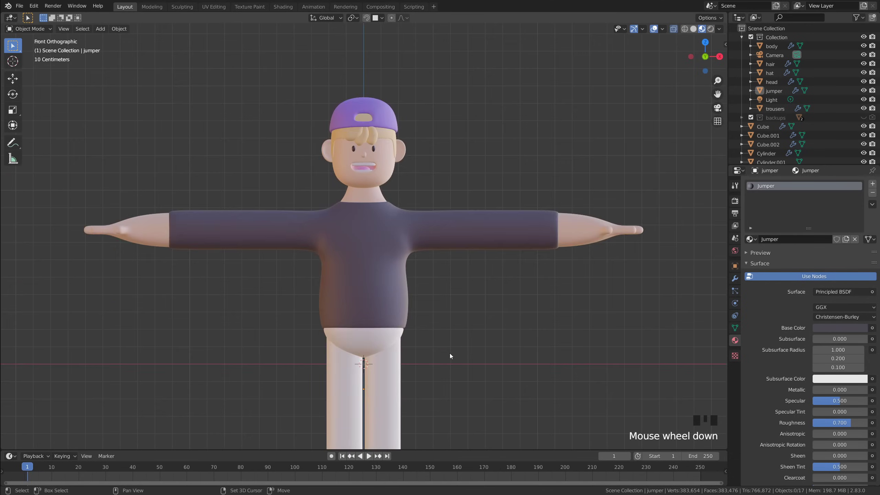
key(KP_1)
shift+middle_drag(449, 354, 452, 203)
click(404, 274)
shift+middle_drag(405, 274, 415, 234)
click(444, 213)
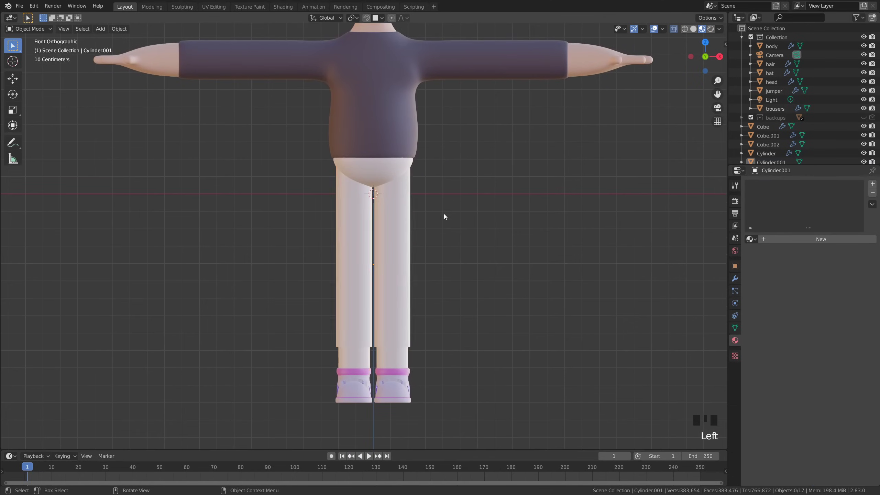
click(382, 164)
click(383, 163)
click(810, 237)
click(809, 238)
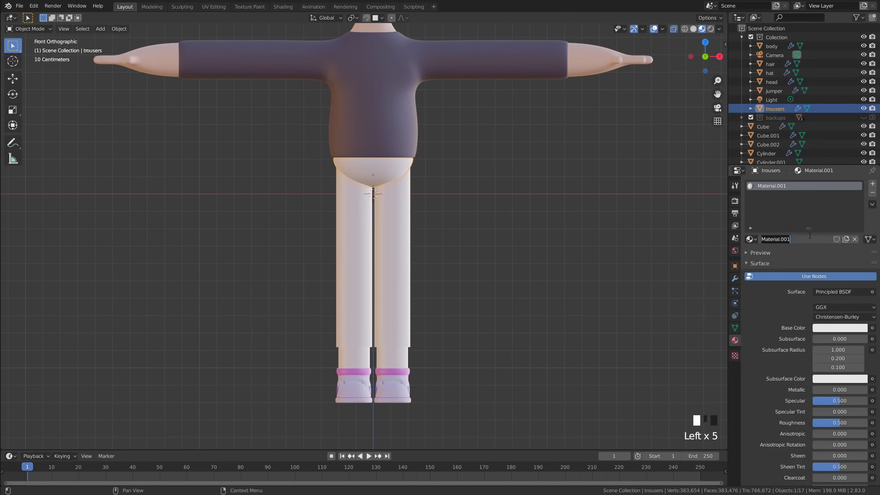
Give the jeans material a saturated blue base colour (H 0.676, S 0.718, V 0.906) and set its roughness to 0.7.
click(839, 329)
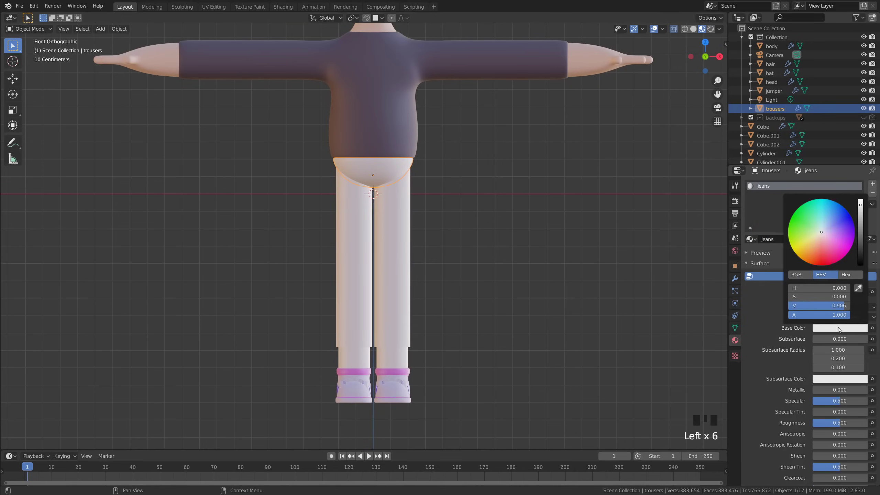
drag(826, 239, 843, 222)
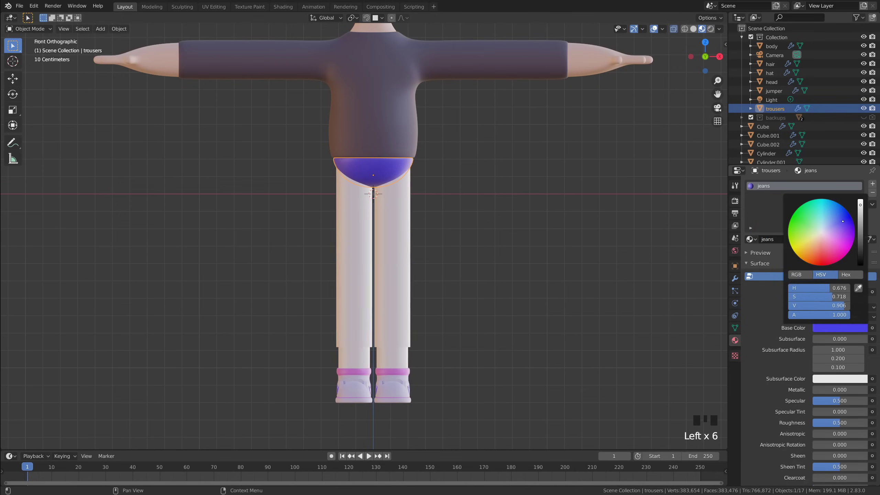
click(845, 423)
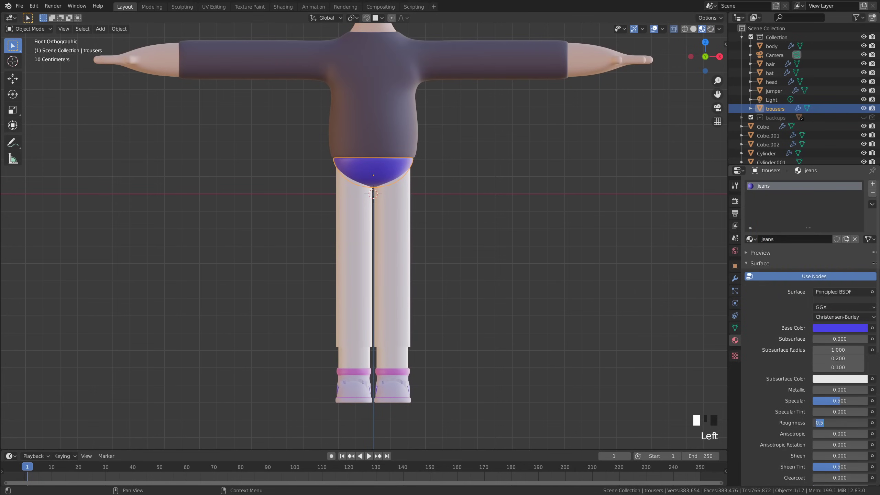
text(1)
key(Return)
click(480, 299)
Assign the existing jeans material to the trouser legs, removing the slot with the unneeded new material.
scroll(373, 294, up, 1)
click(405, 269)
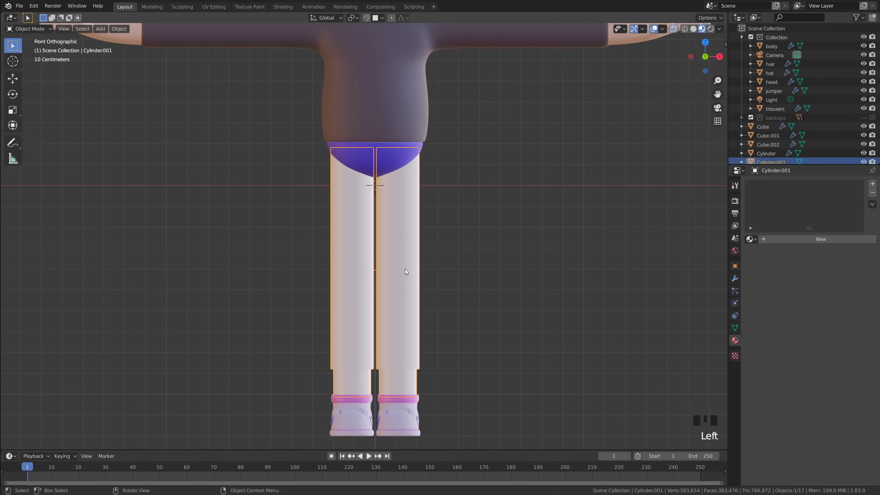
click(762, 240)
click(751, 239)
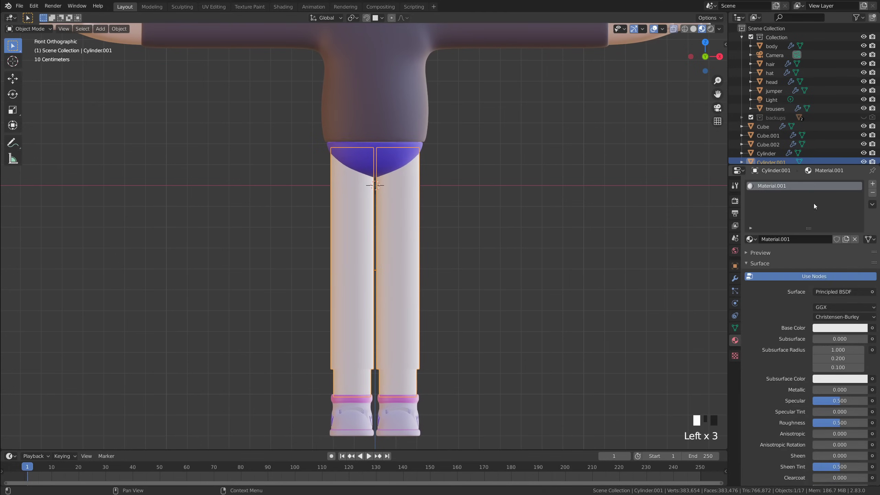
click(875, 194)
click(751, 240)
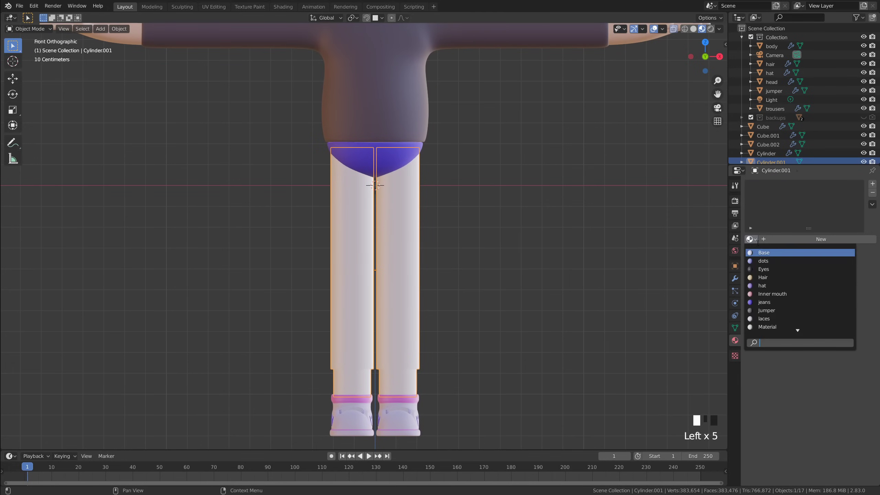
click(767, 302)
shift+middle_drag(540, 293, 464, 267)
scroll(410, 327, up, 4)
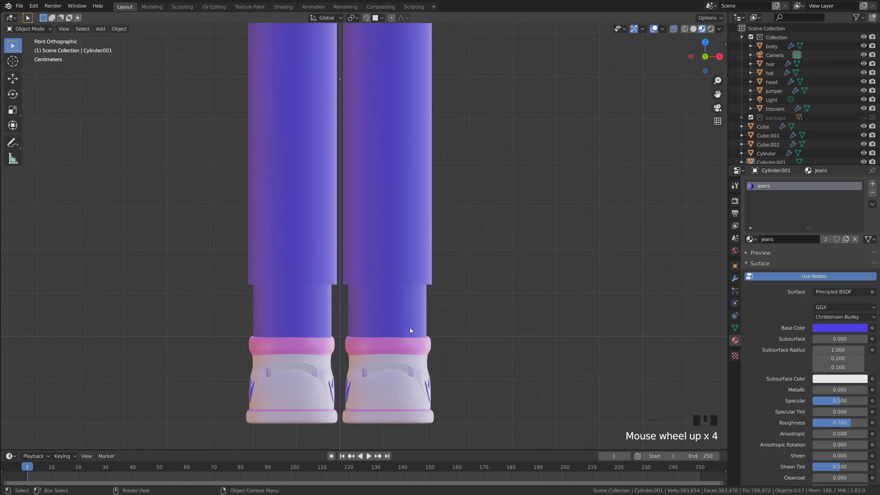
Add a second material slot using the existing skin material and assign it to the exposed ankle faces below both jeans hems.
shift+middle_drag(410, 327, 426, 235)
click(424, 235)
scroll(423, 229, up, 3)
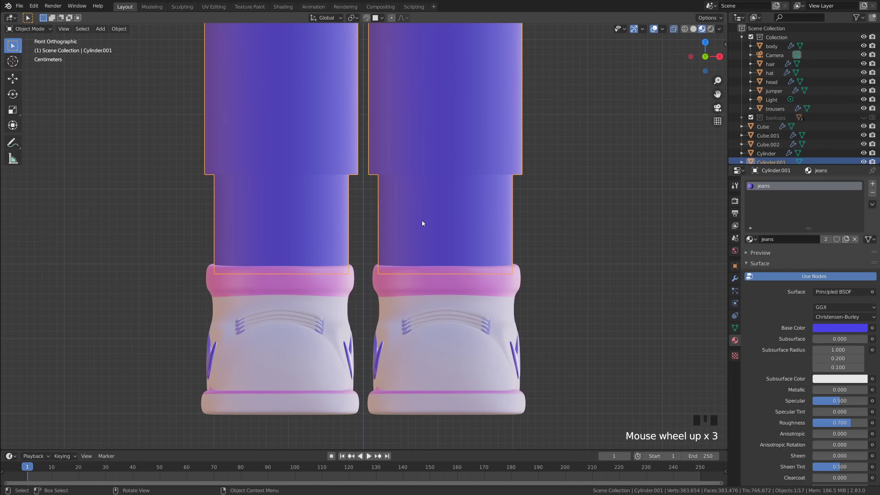
key(Tab)
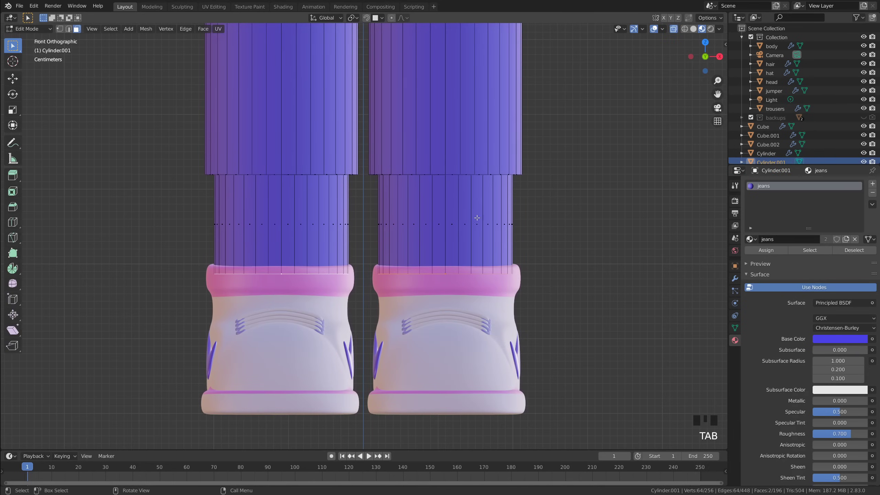
key(alt+z)
key(alt+z)
drag(622, 252, 199, 198)
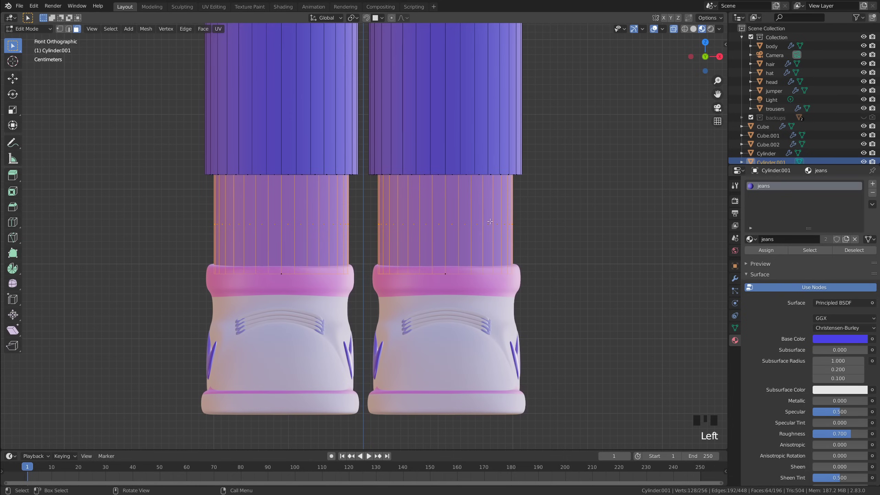
click(873, 183)
click(751, 239)
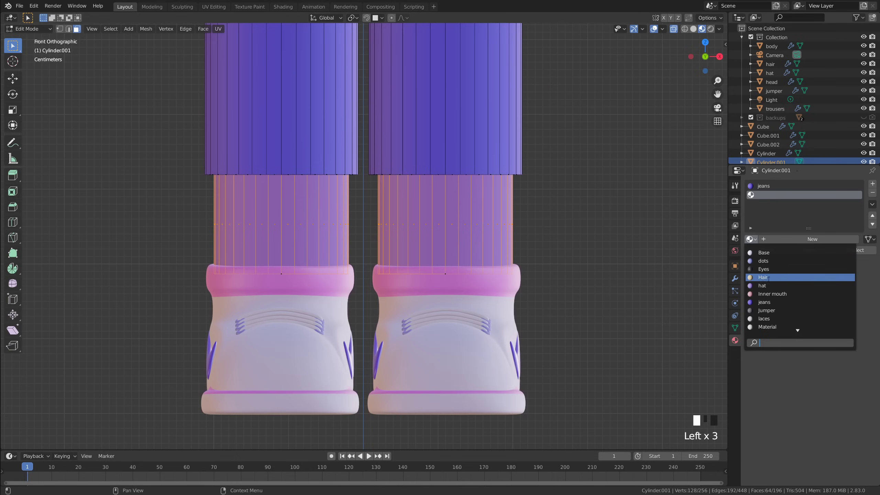
scroll(771, 276, down, 10)
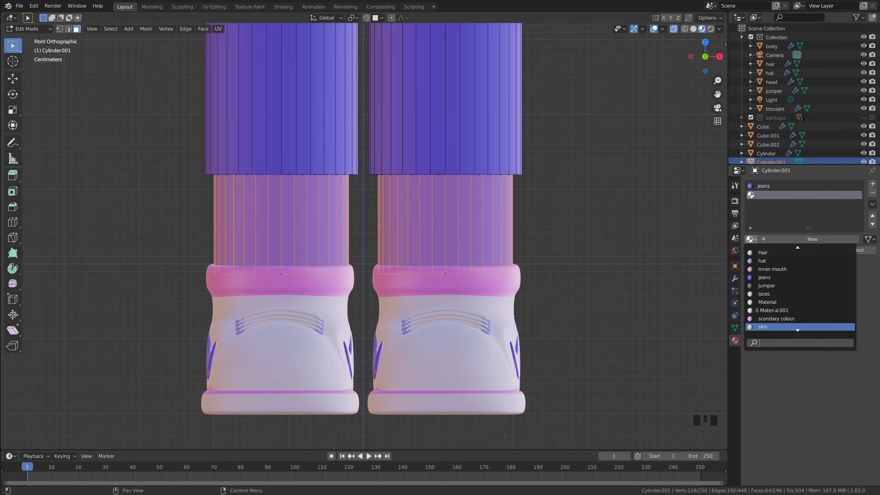
click(772, 327)
click(766, 252)
key(Tab)
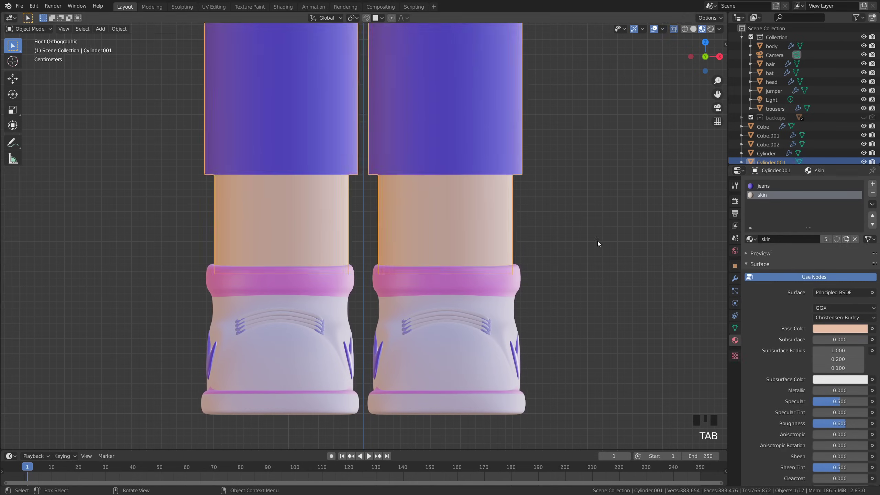
Examine the coloured character as a whole, checking the materials from head to shoes.
scroll(510, 246, down, 3)
middle_drag(510, 246, 387, 338)
scroll(426, 204, down, 1)
scroll(428, 309, down, 1)
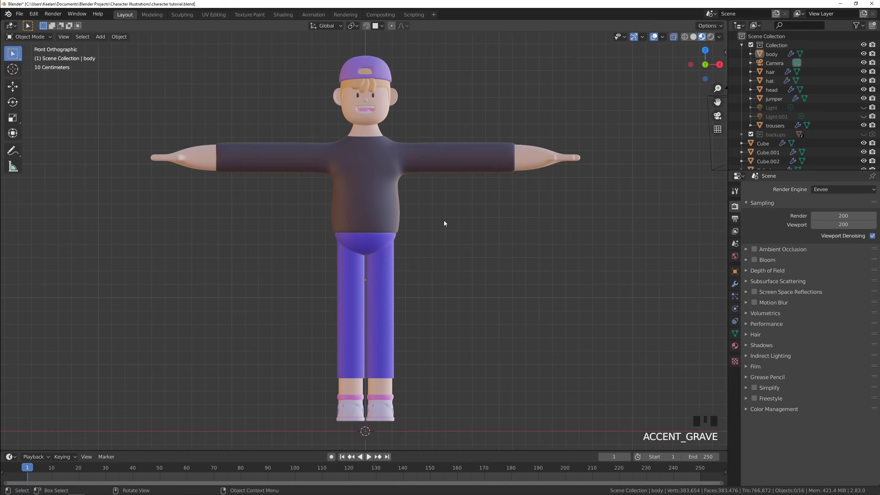
scroll(445, 226, down, 1)
shift+scroll(449, 220, up, 1)
scroll(450, 220, up, 1)
shift+middle_drag(450, 220, 446, 227)
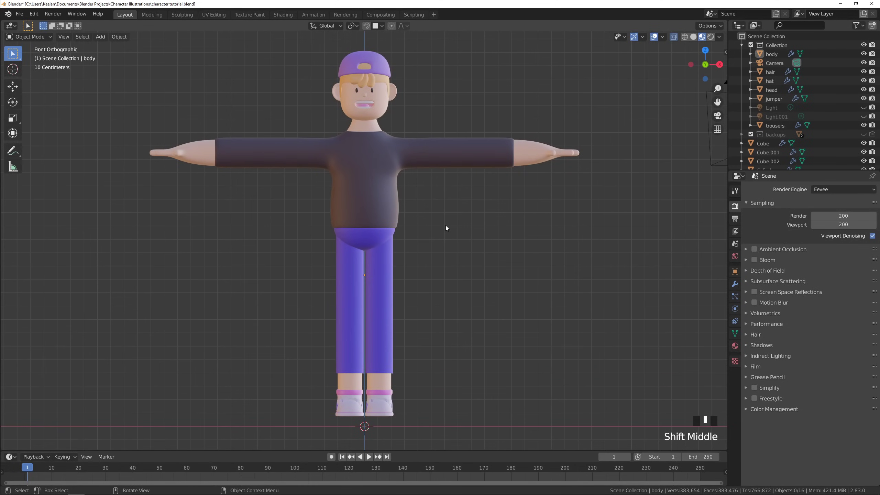